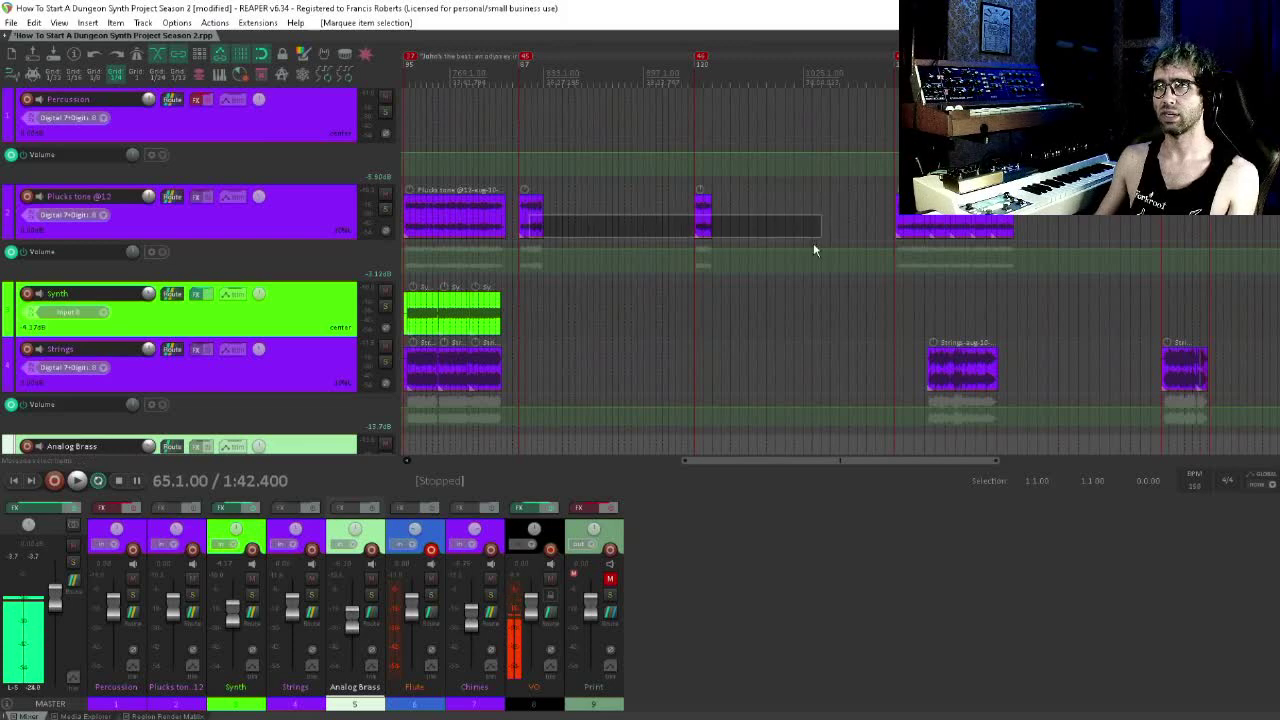
- Survey the short Plucks tone and Strings ideas scattered along the timeline between markers 45 and 47 and beyond
left_click_drag(802, 238, 562, 239)
left_click_drag(398, 253, 572, 238)
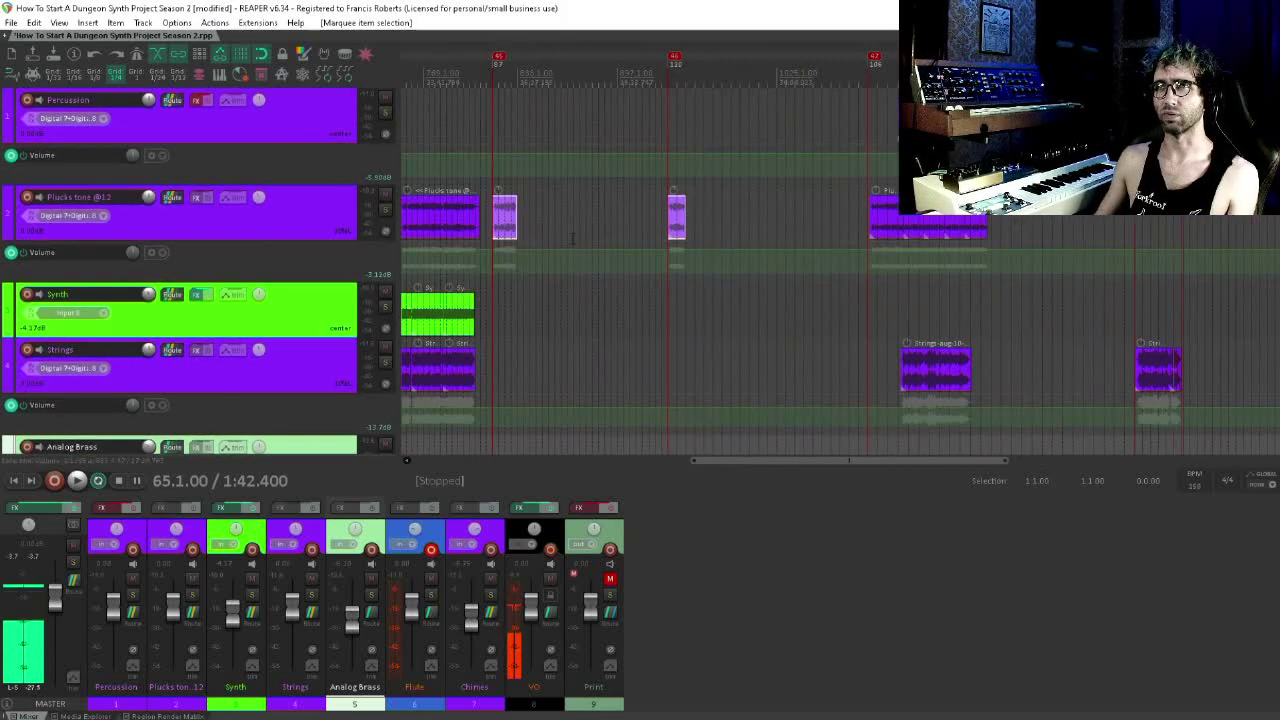
left_click_drag(720, 232, 548, 270)
left_click(735, 200)
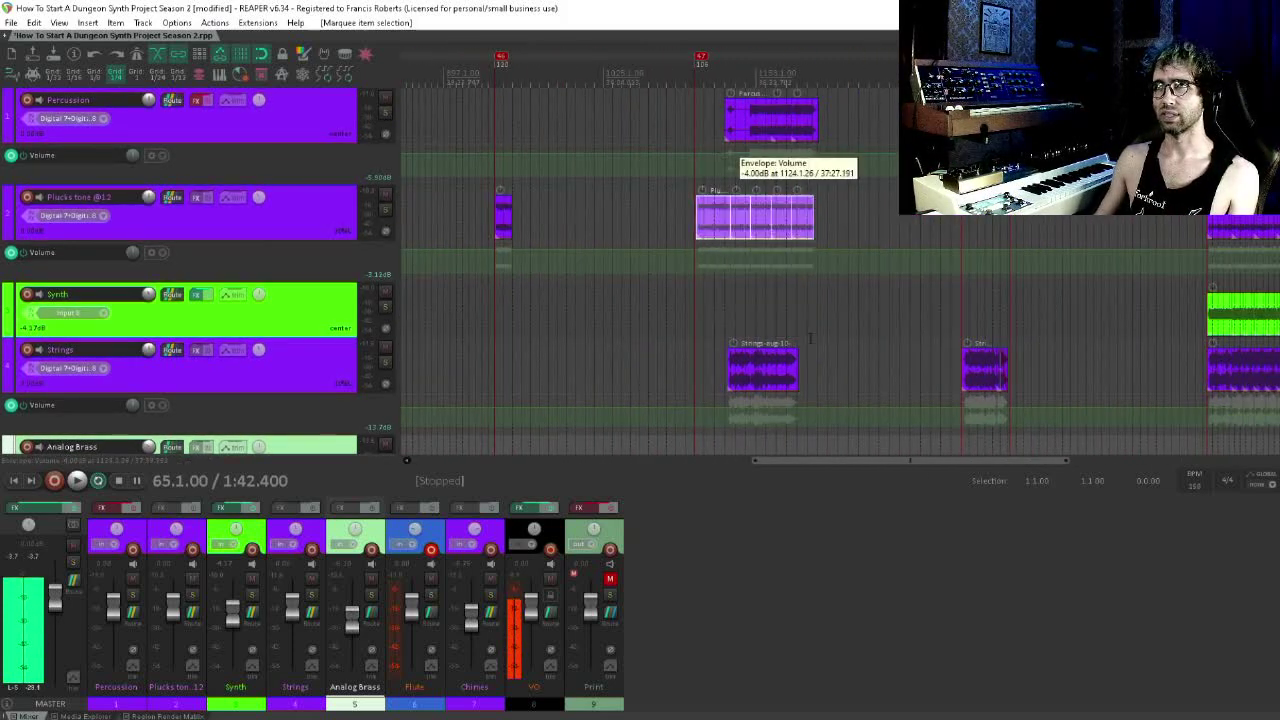
left_click_drag(830, 374, 499, 374)
left_click_drag(604, 372, 517, 392)
left_click_drag(625, 117, 728, 372)
left_click_drag(844, 373, 704, 370)
left_click_drag(730, 270, 808, 393)
left_click_drag(811, 380, 720, 165)
left_click_drag(688, 250, 835, 355)
left_click_drag(666, 194, 956, 349)
left_click_drag(605, 312, 957, 376)
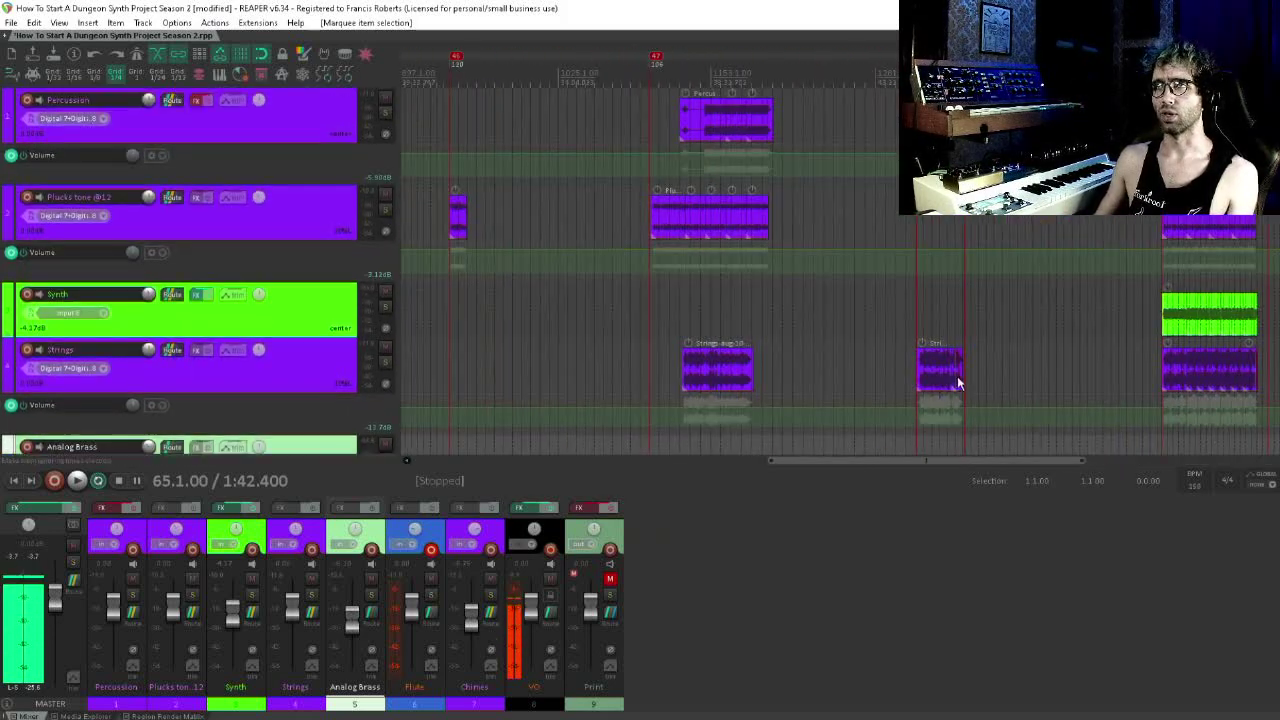
left_click_drag(477, 271, 710, 345)
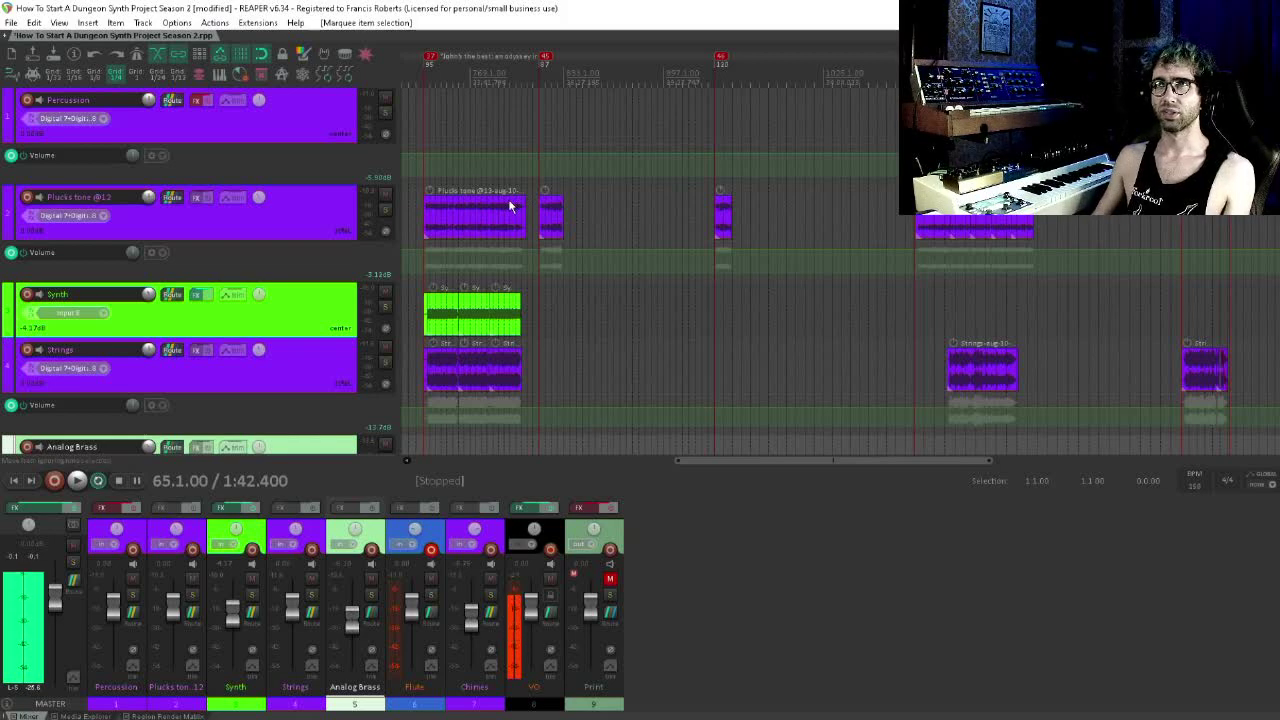
- Play the arrangement from bar 213, where the first A section of layered plucks and strings begins
scroll(510, 205, "down", 5)
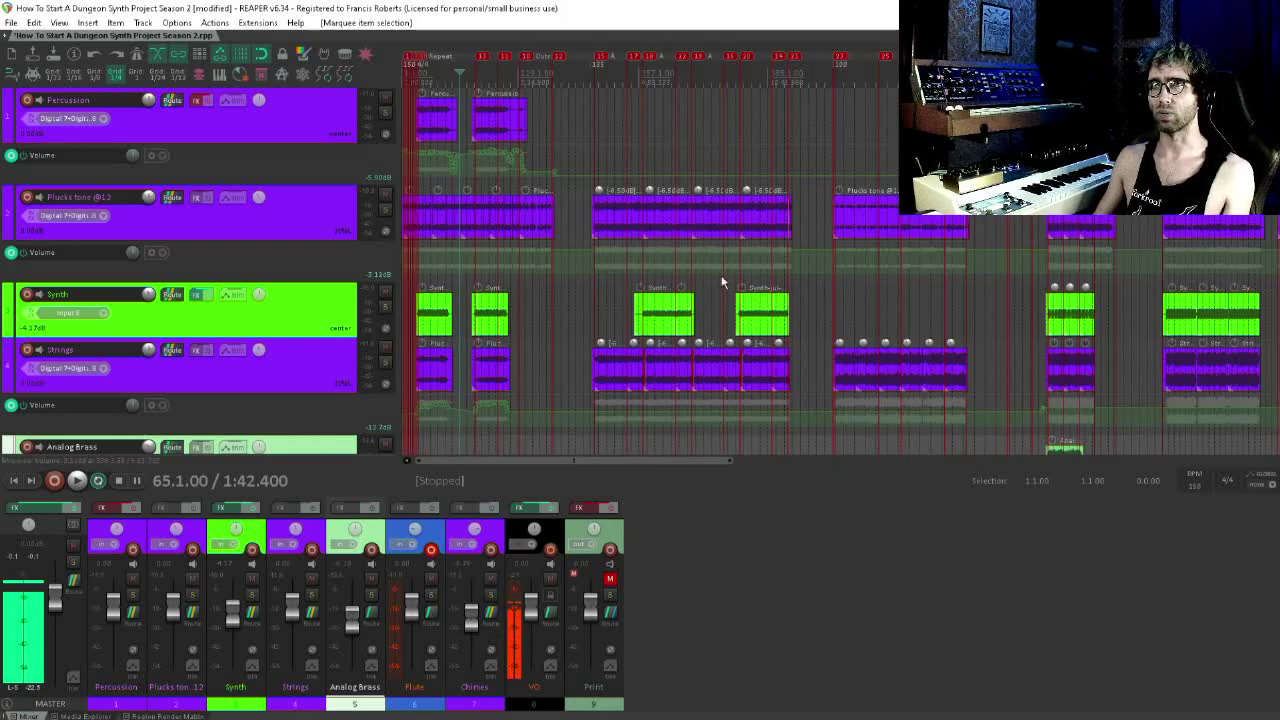
left_click(595, 96)
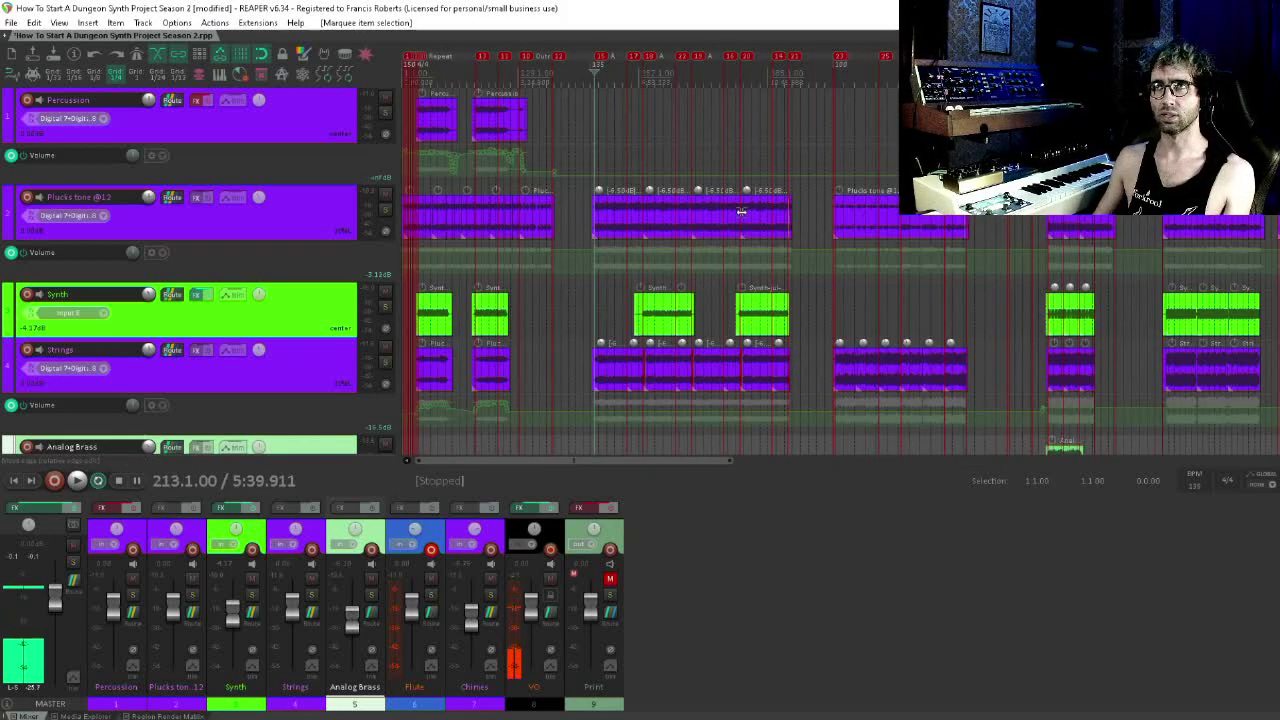
scroll(741, 211, "up", 4)
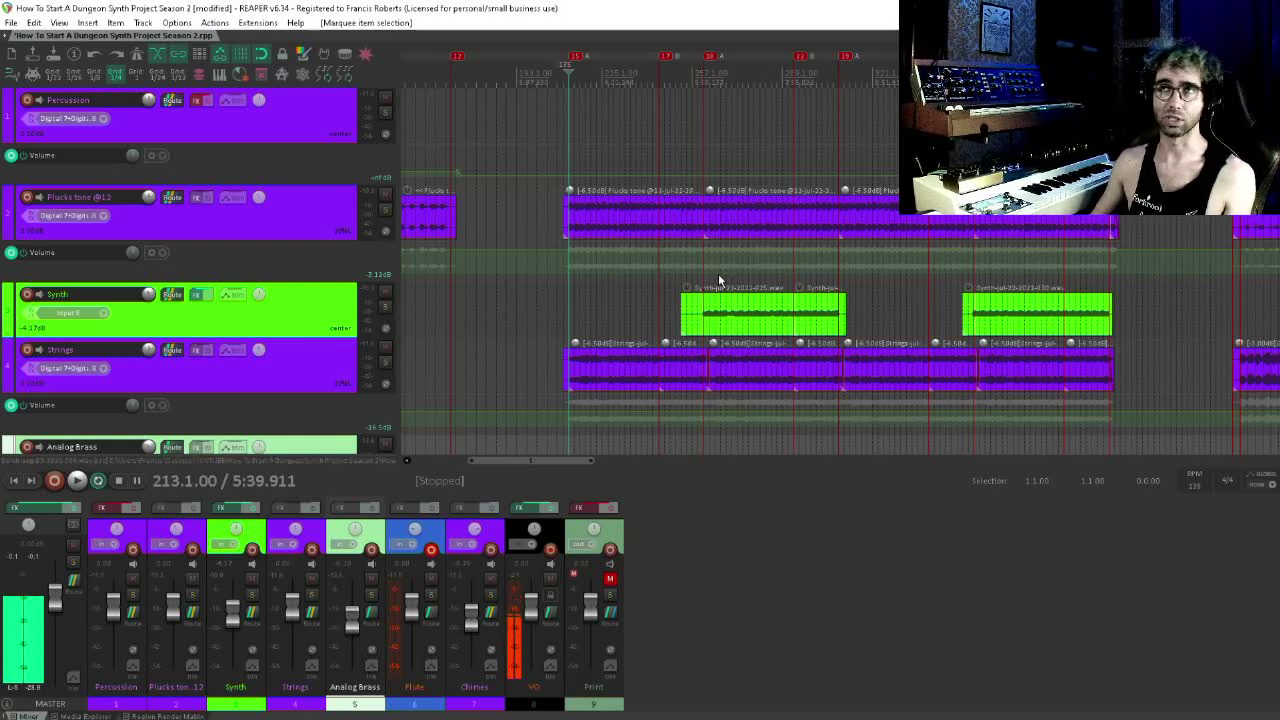
key("space")
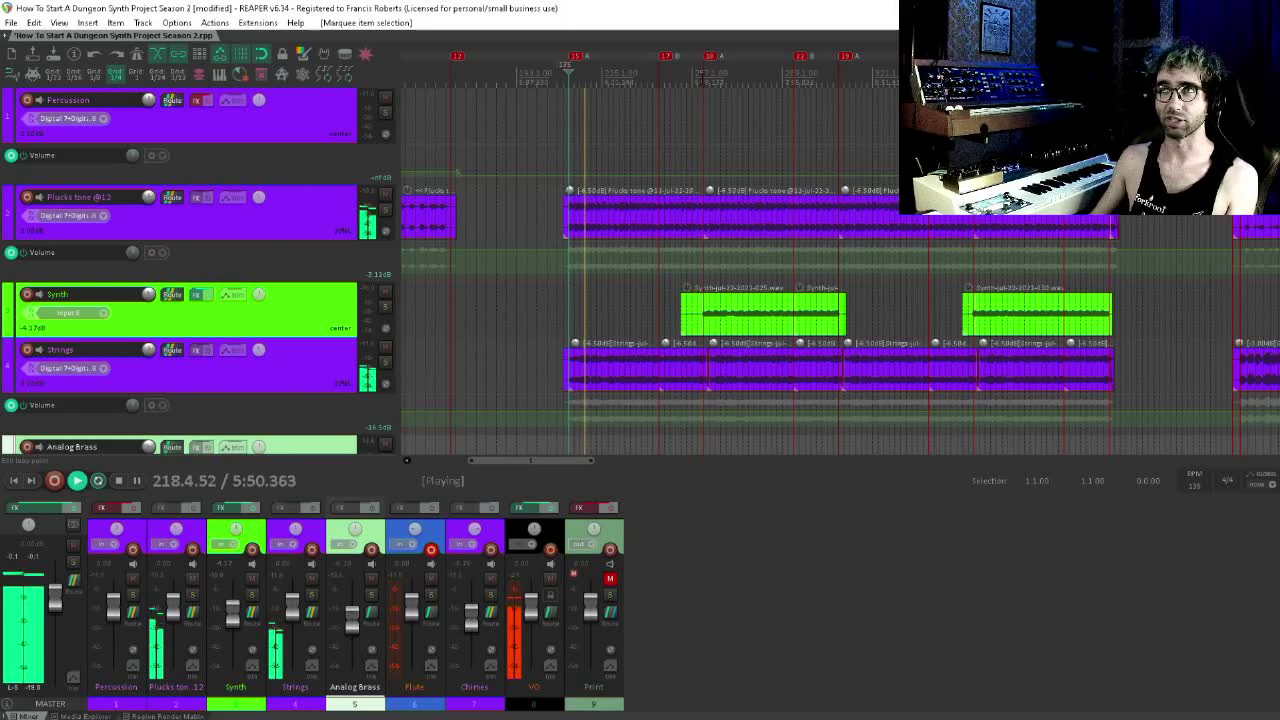
- Jump playback to the next A section near bar 261 and disarm recording on the Flute track
left_click(704, 74)
scroll(653, 318, "down", 5)
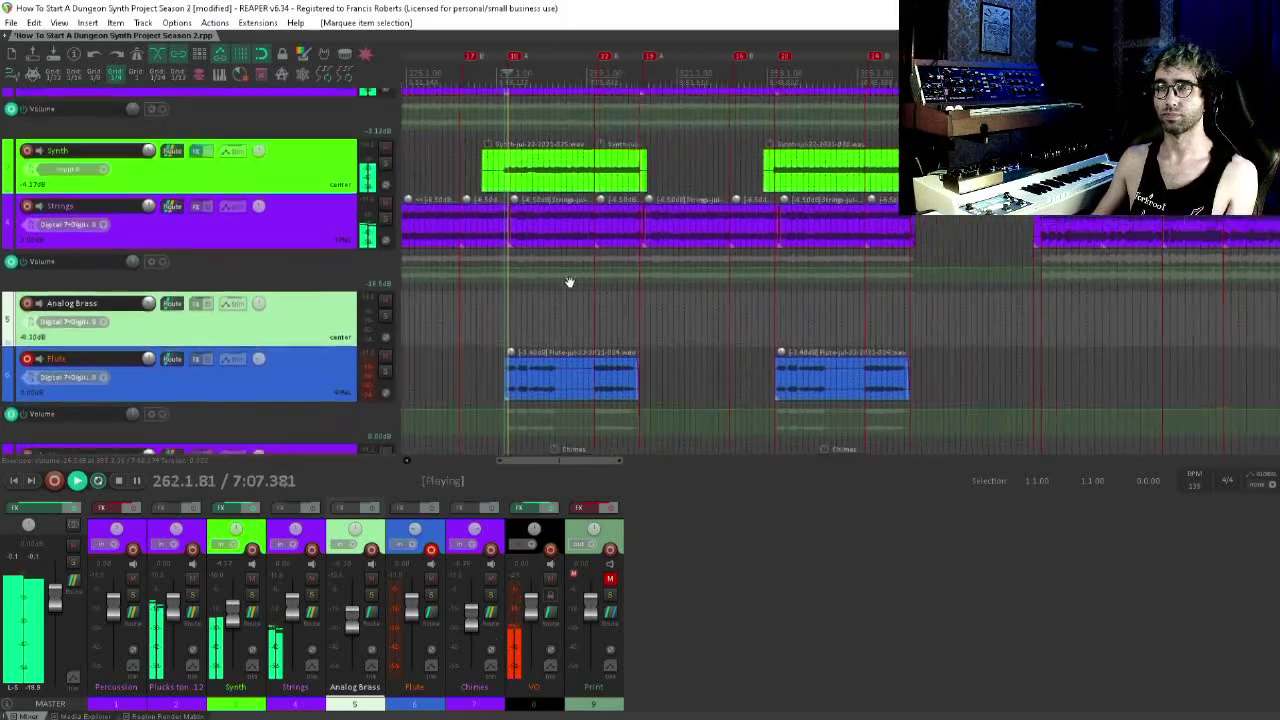
left_click_drag(569, 283, 517, 245)
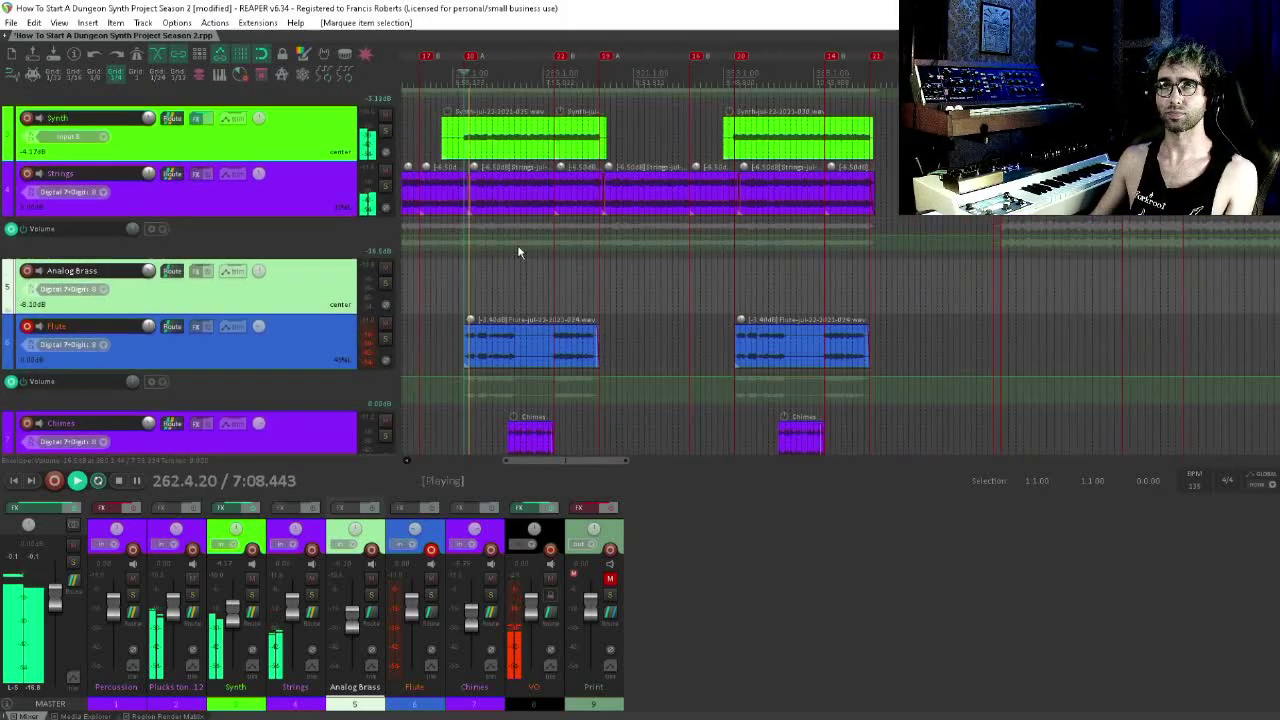
left_click(29, 328)
scroll(541, 211, "down", 2)
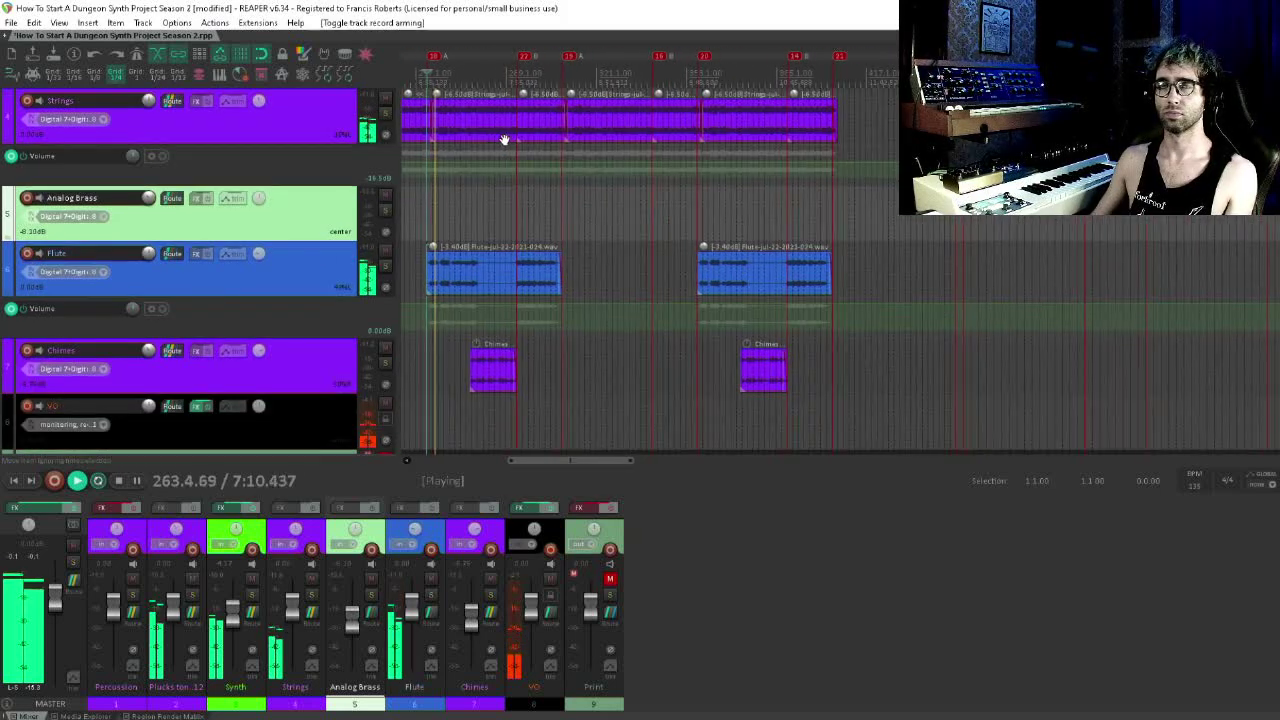
- Listen to the section's ending from bar 403 and stop playback once the trailing notes have passed
scroll(452, 283, "up", 2)
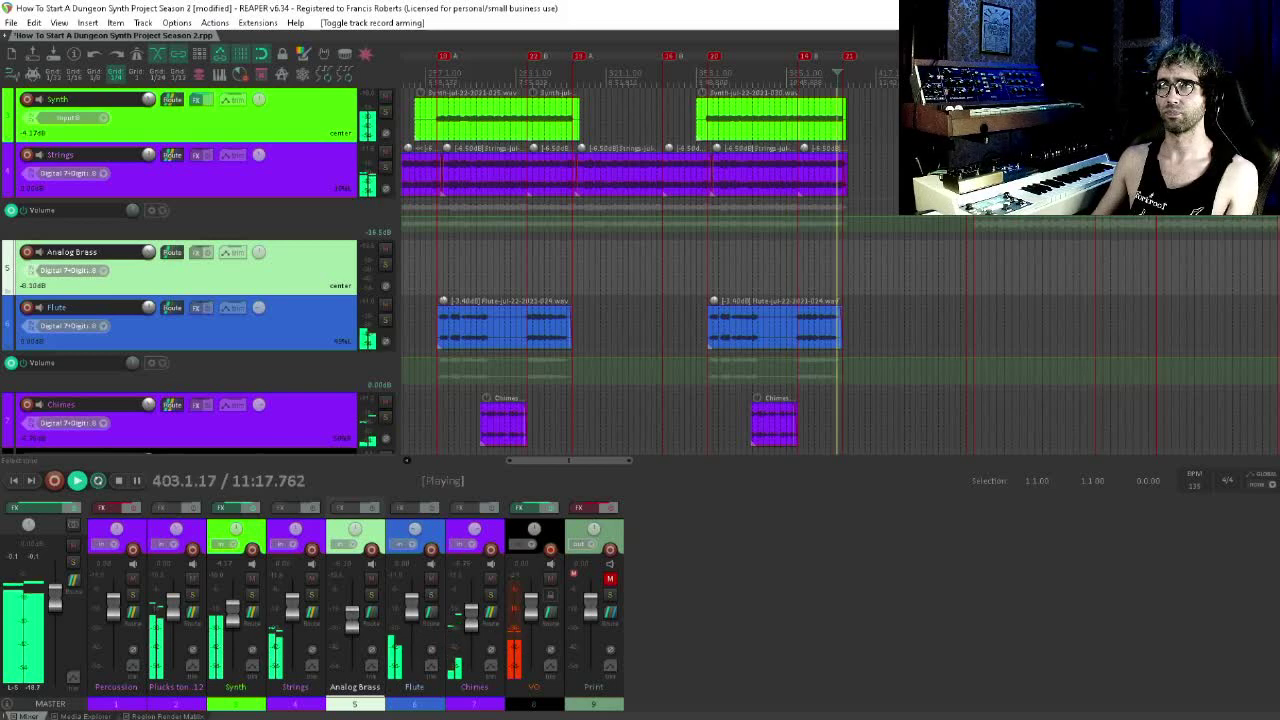
key("equal")
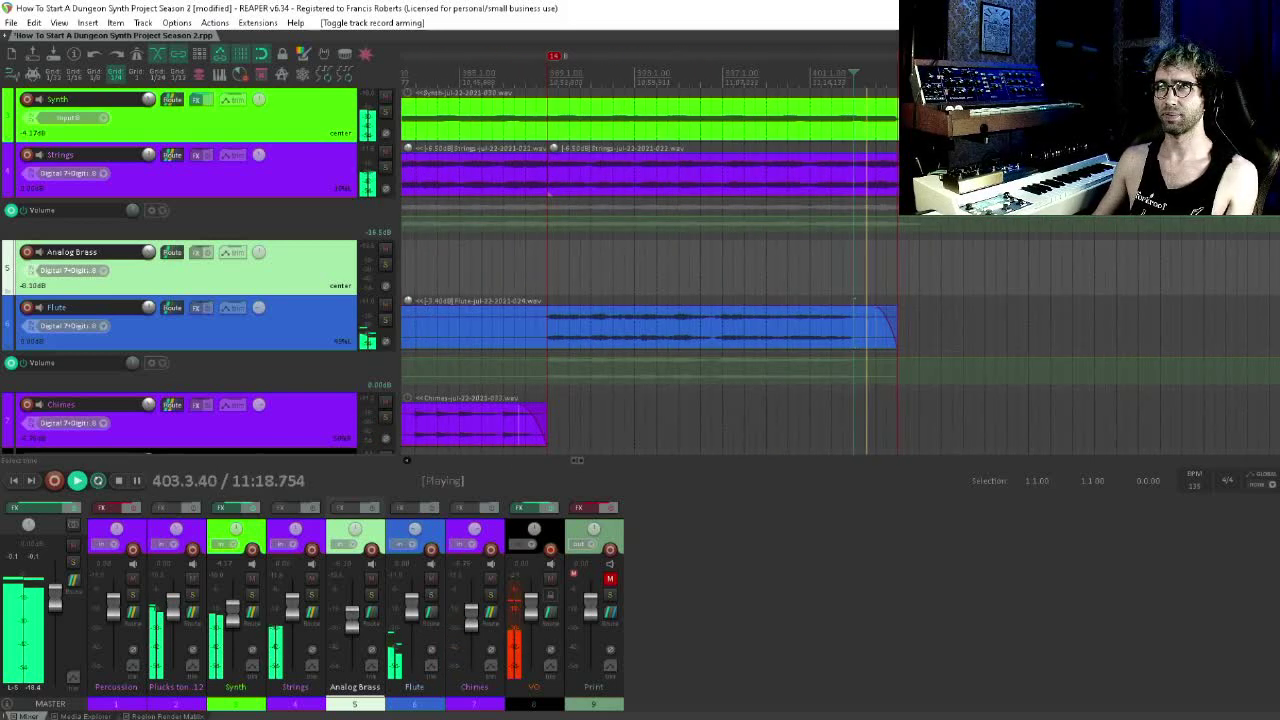
left_click_drag(1011, 186, 890, 202)
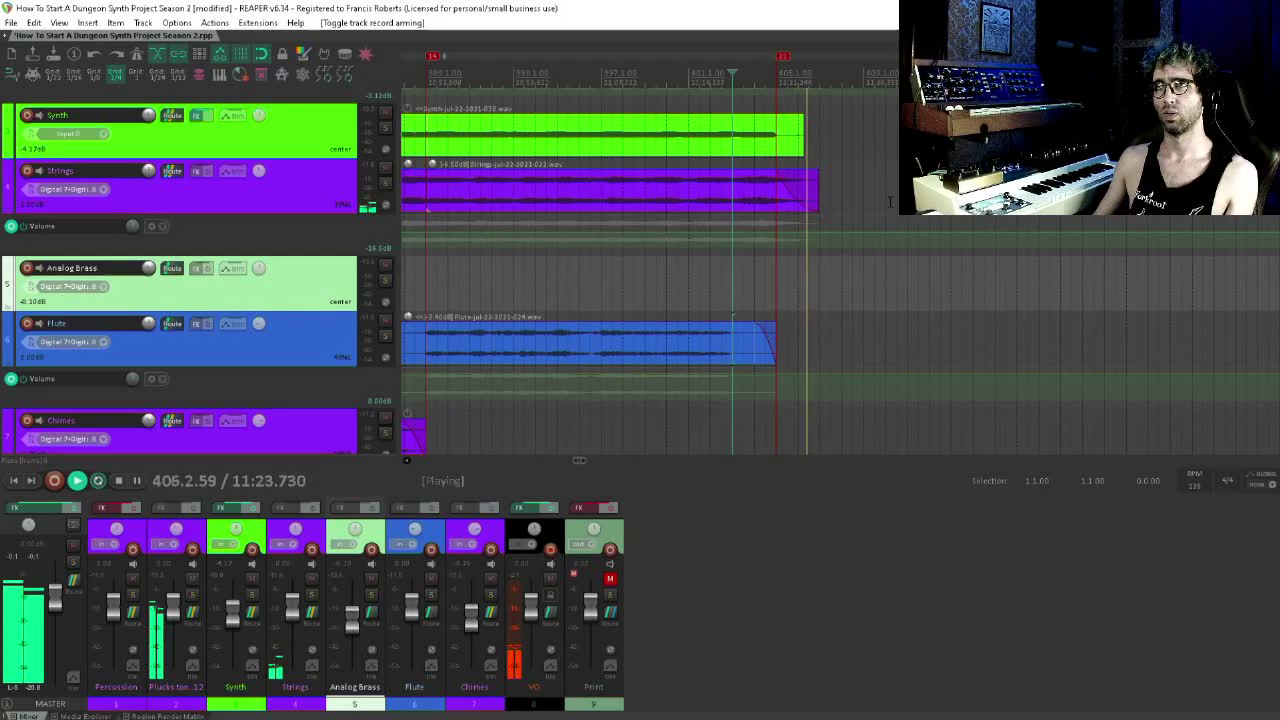
scroll(889, 288, "down", 3)
scroll(830, 357, "up", 6)
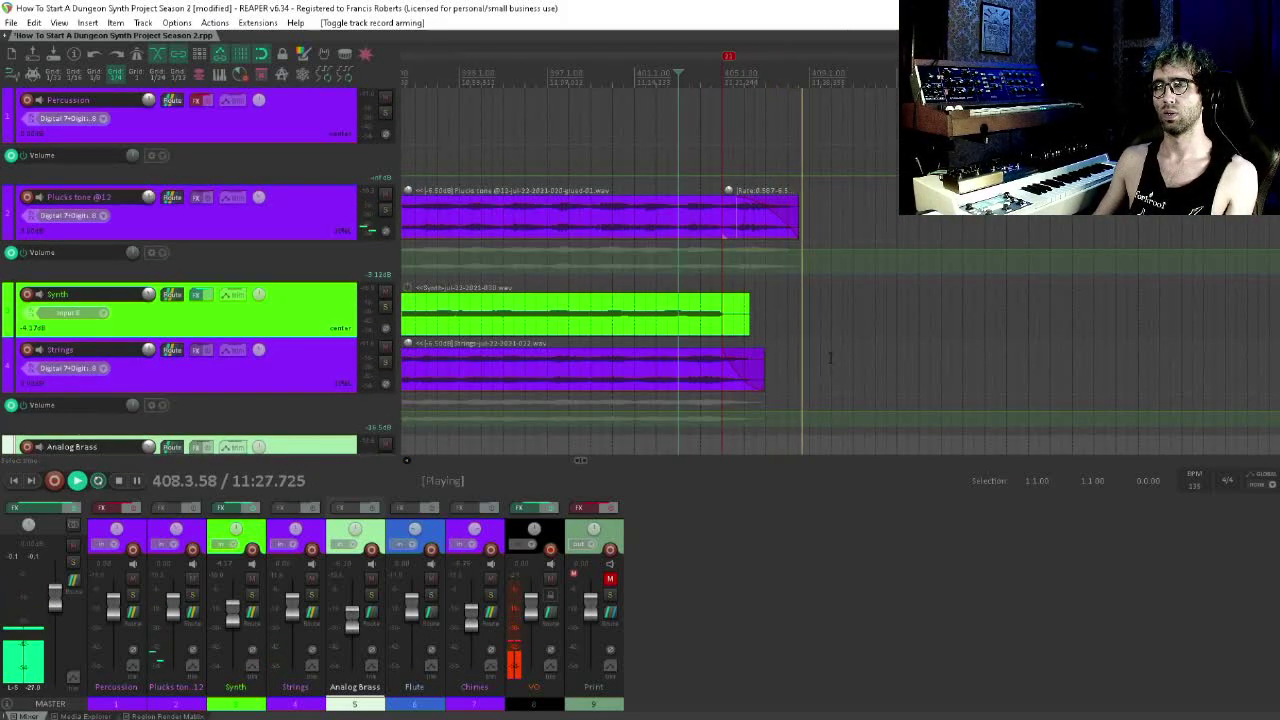
key("space")
- Remove the fade-out from the last Plucks tone item at the end of the section
left_click(792, 226)
scroll(792, 226, "up", 5)
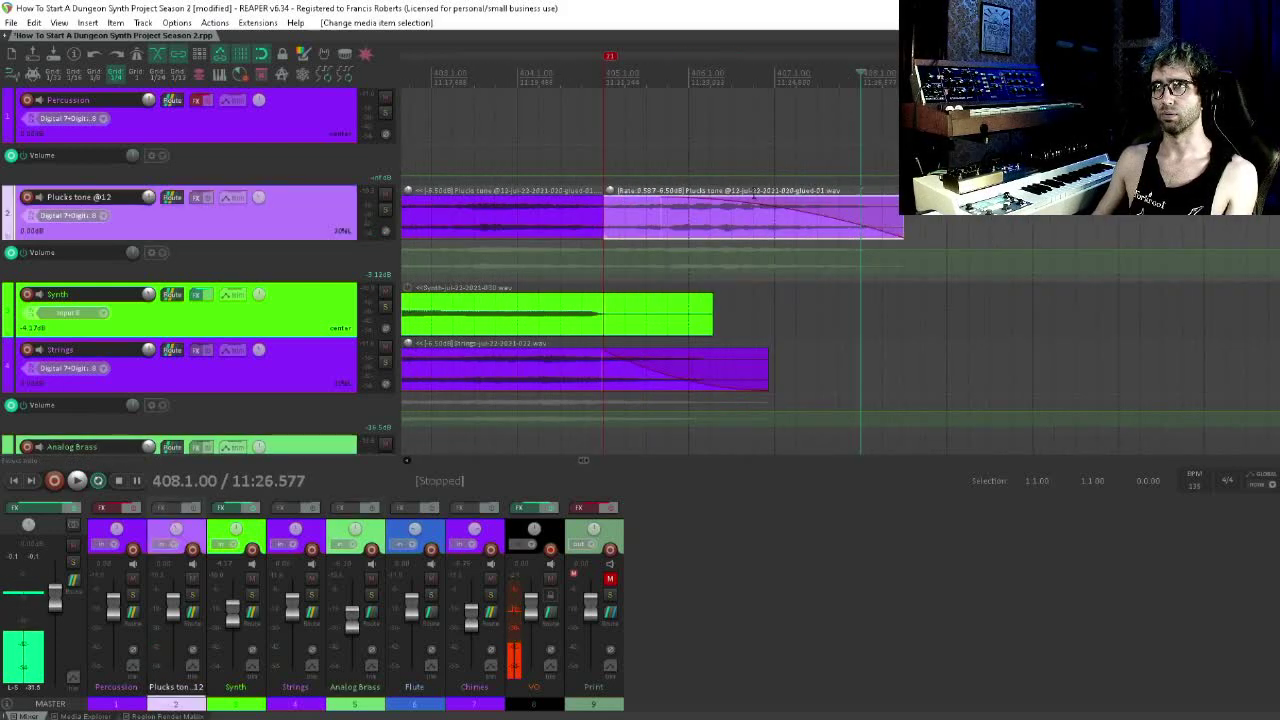
left_click_drag(767, 204, 1130, 235)
left_click(675, 222)
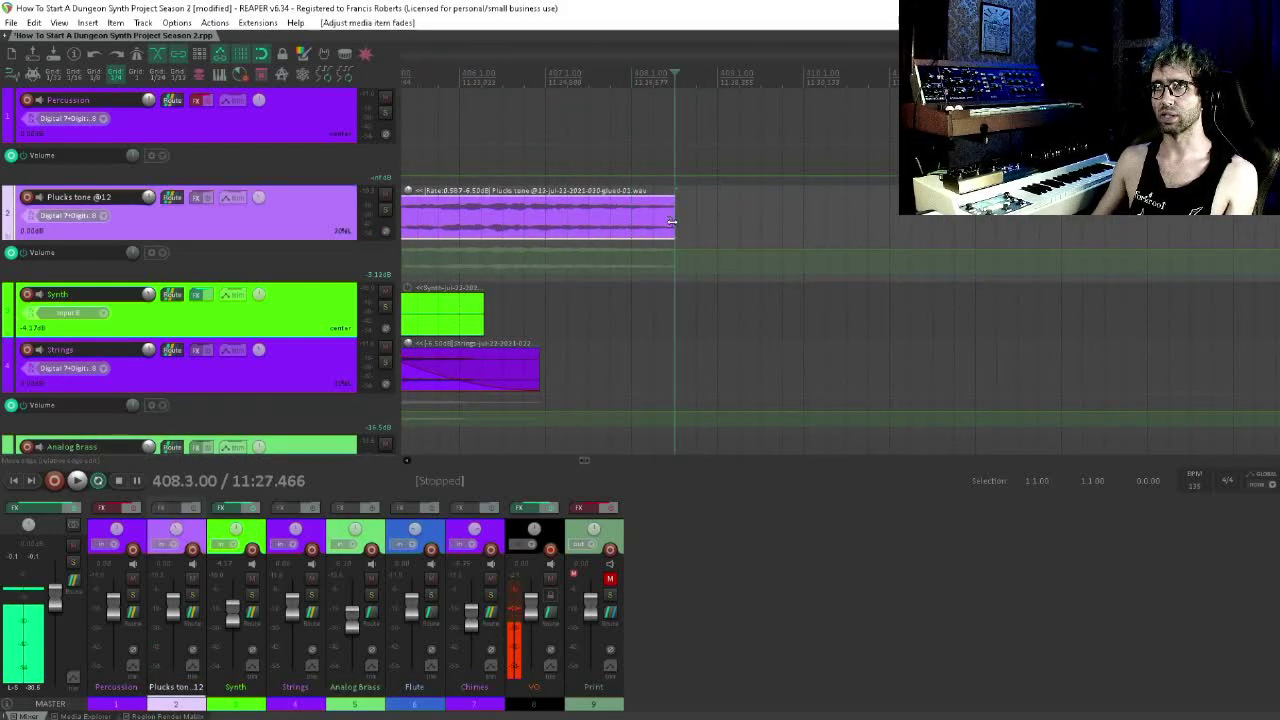
- Play the abrupt end of the Plucks tone item from bar 408 and give it a fade-out again
scroll(690, 230, "up", 3)
left_click(728, 230)
key("space")
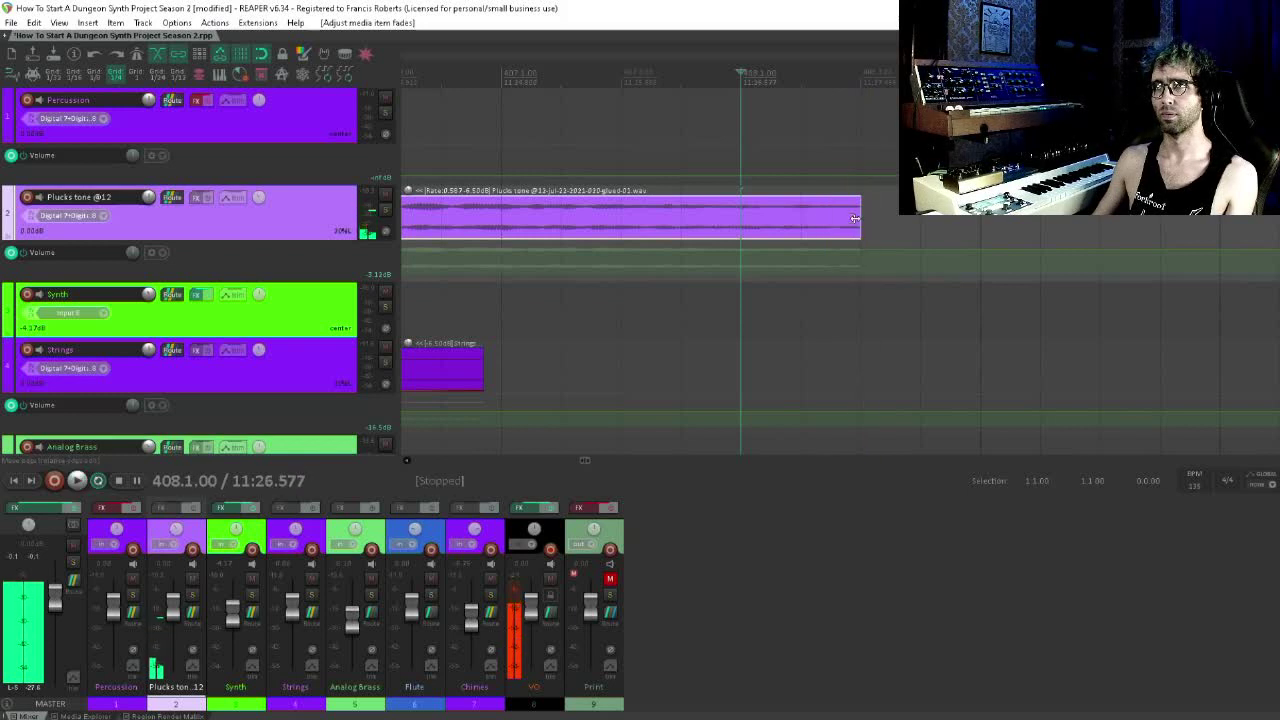
left_click_drag(859, 222, 766, 197)
key("space")
- Play the faded ending across the Plucks tone, Synth and Strings tracks, and stop playback after it
scroll(834, 207, "down", 3)
left_click(700, 165)
key("space")
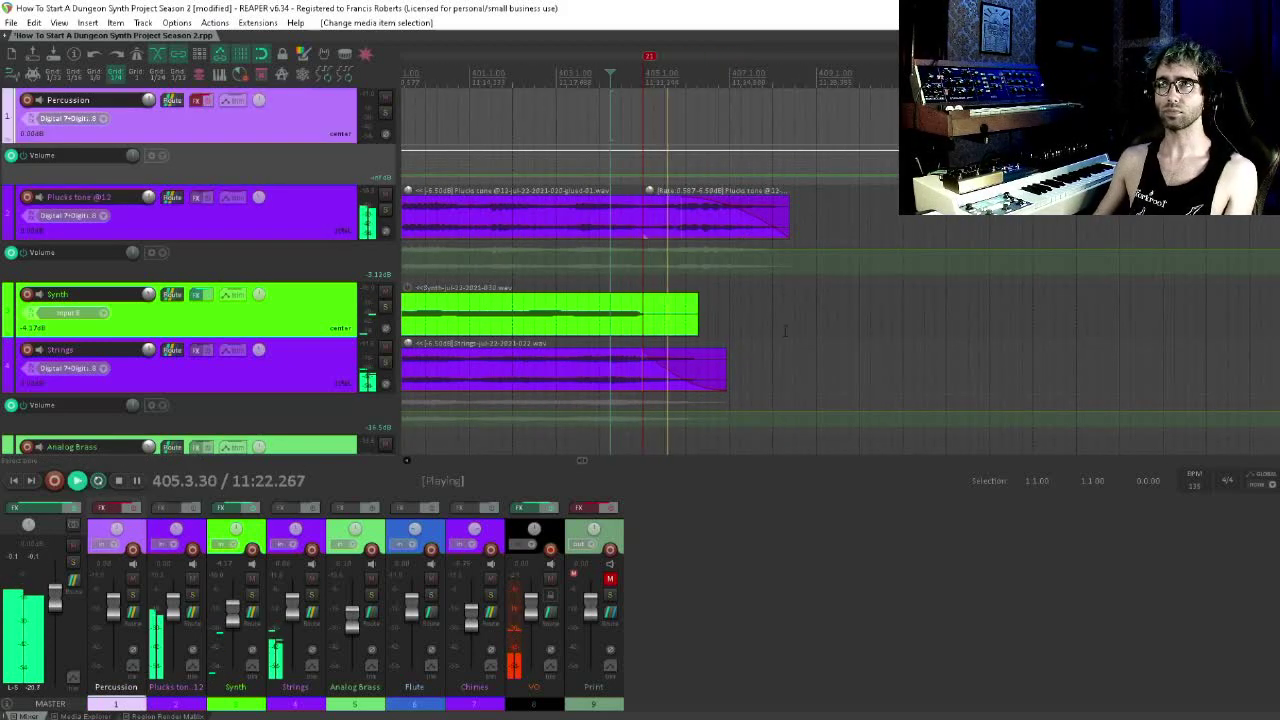
left_click(679, 321)
scroll(679, 322, "down", 3)
scroll(679, 321, "down", 5)
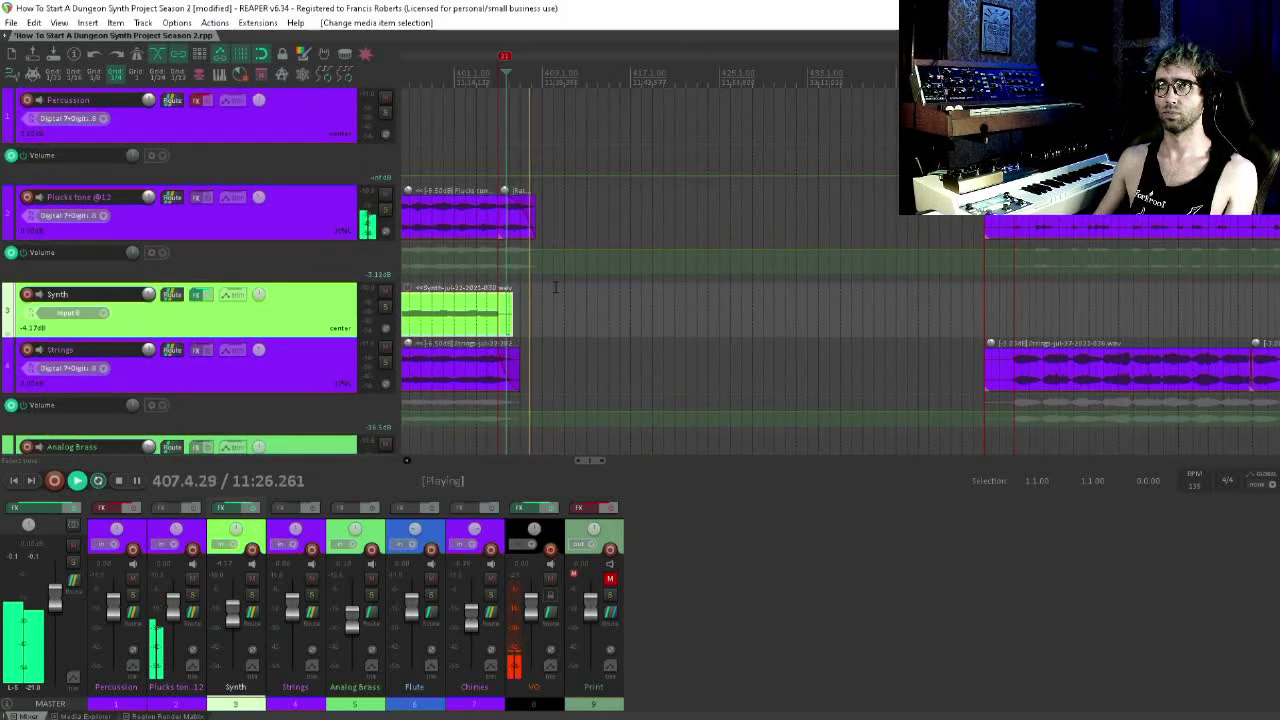
key("space")
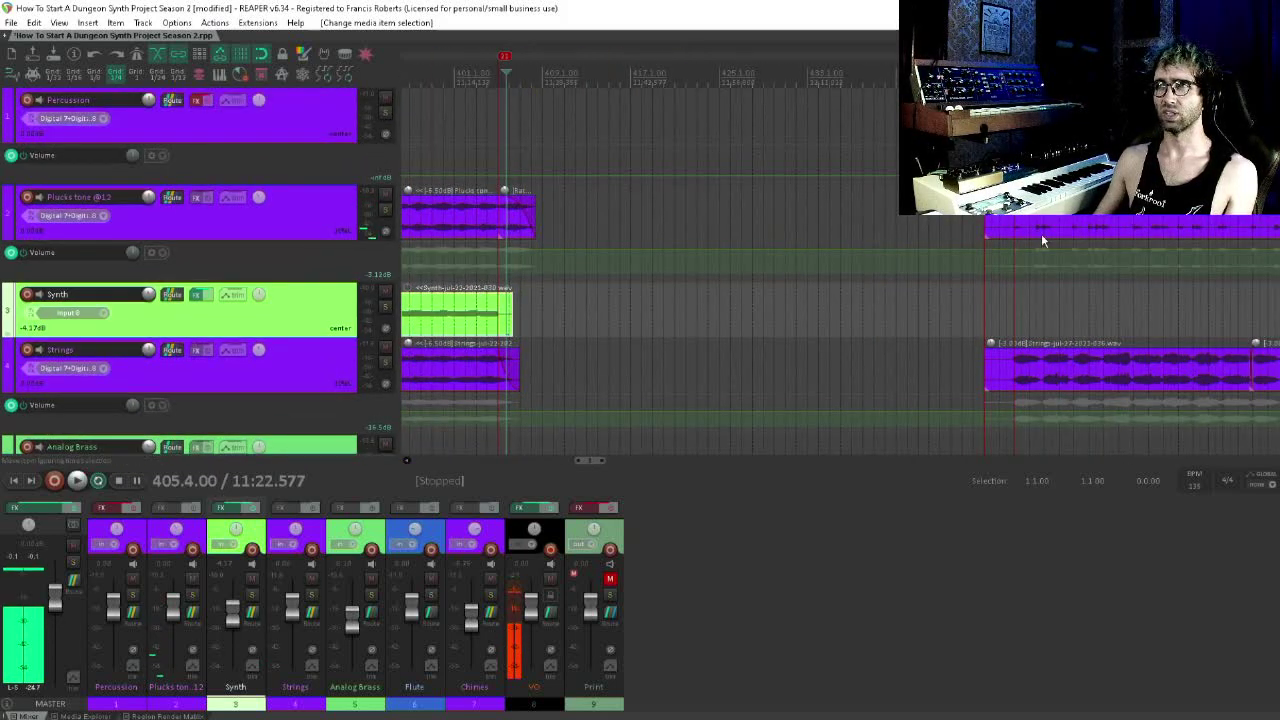
- Play the following Plucks tone and Strings section from its opening near bar 451
scroll(1040, 240, "down", 3)
left_click(948, 58)
key("space")
mouse_move(1090, 231)
left_mouse_down()
mouse_move(1029, 251)
mouse_move(763, 251)
left_mouse_up()
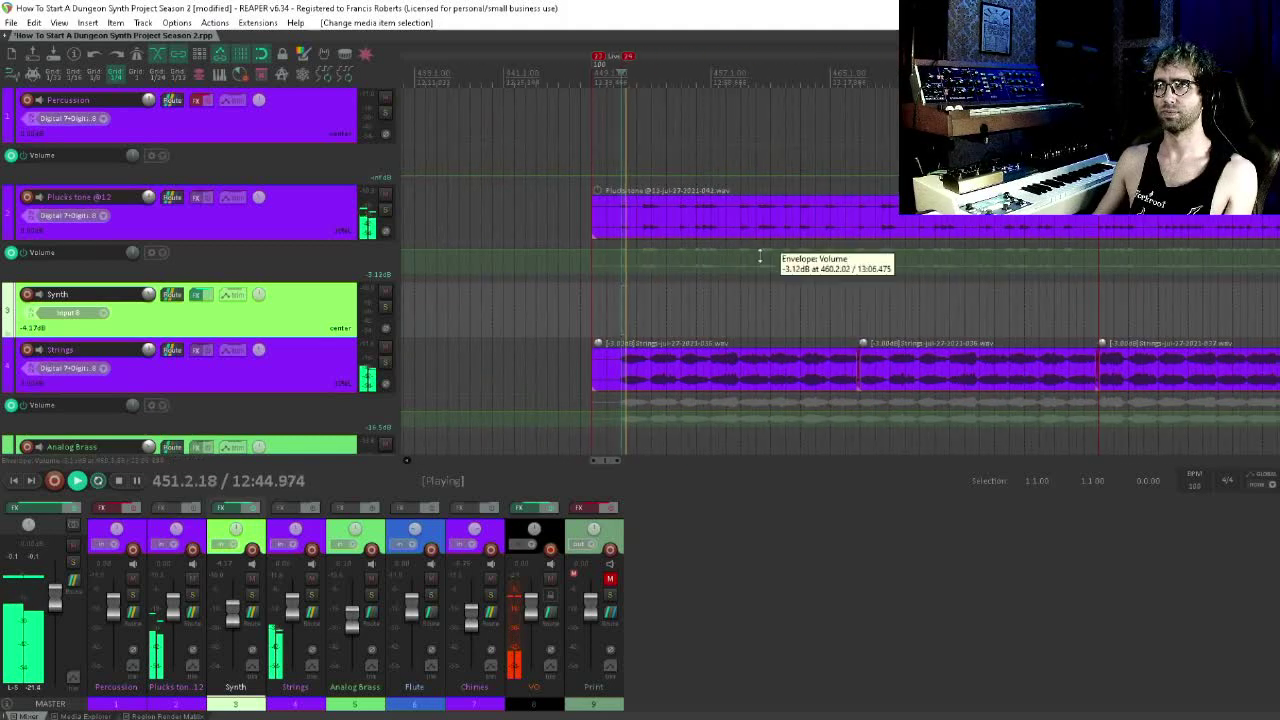
scroll(763, 251, "down", 4)
left_click_drag(640, 298, 609, 111)
left_click_drag(624, 188, 760, 335)
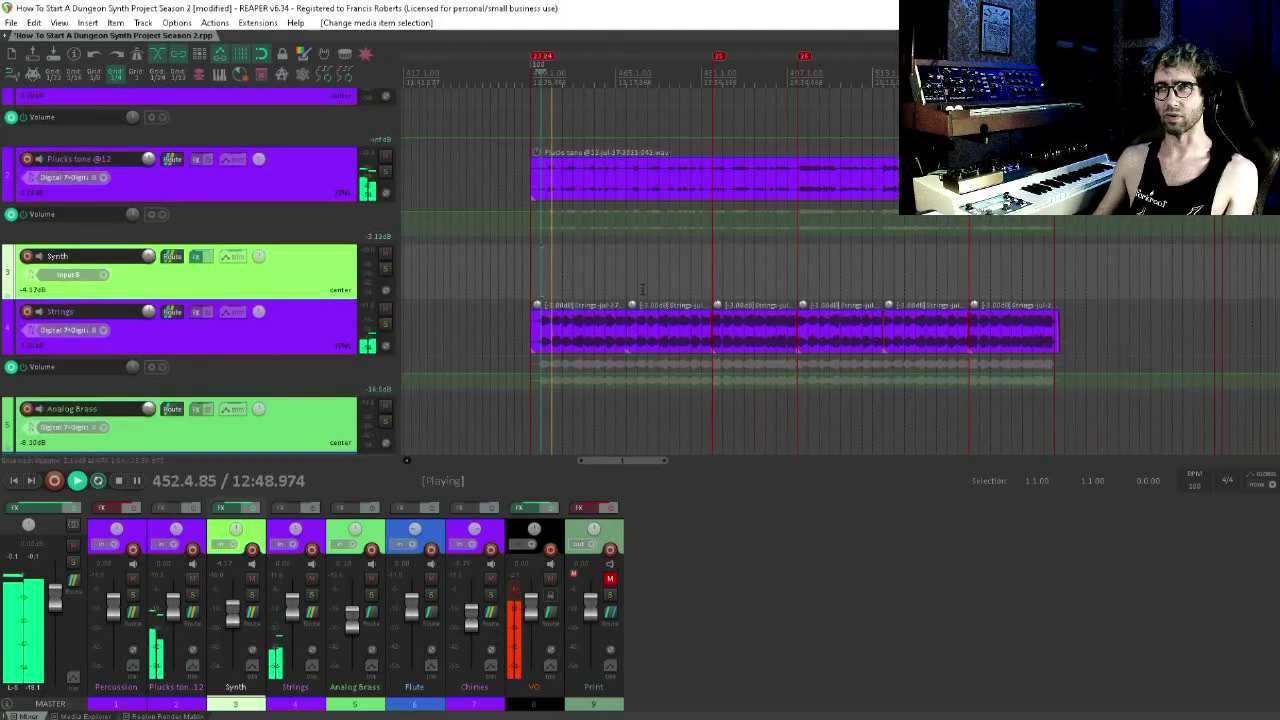
- Audition further points in the section, check its fading end from bar 545, and save the project
left_click(722, 82)
left_click(1000, 125)
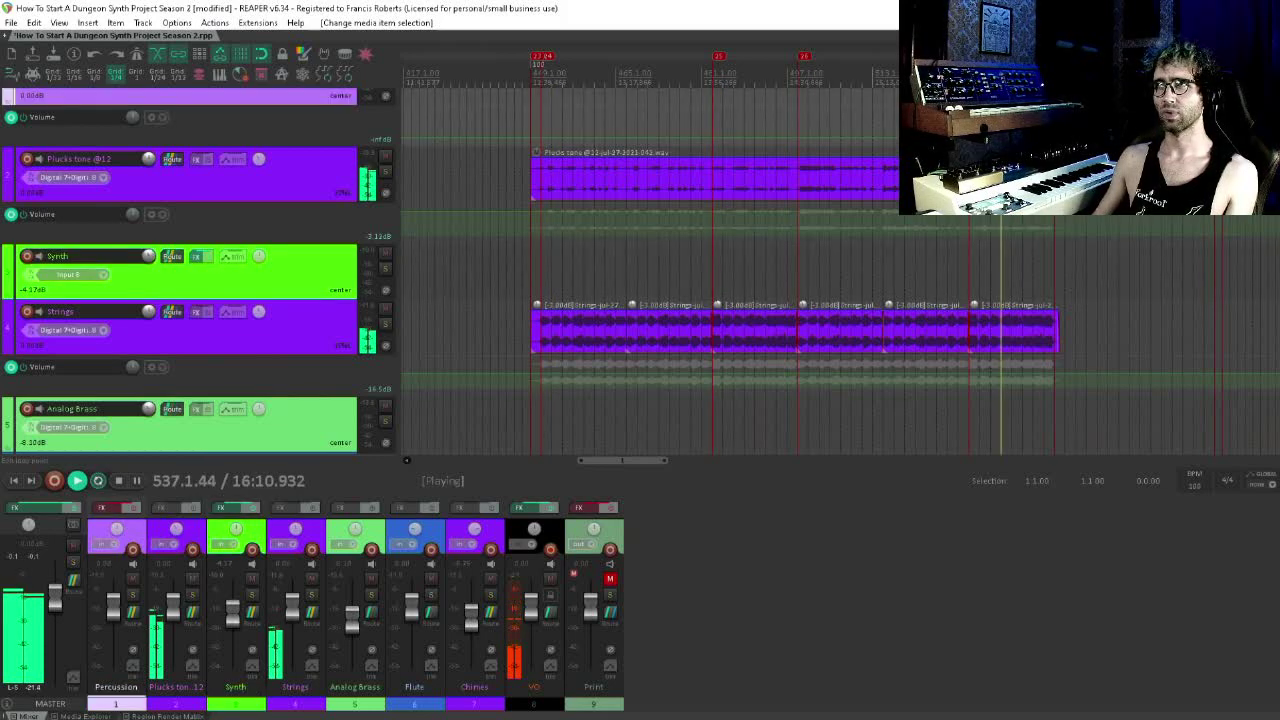
left_click(1043, 130)
left_click_drag(1070, 188, 988, 226)
scroll(988, 226, "up", 4)
scroll(985, 226, "up", 4)
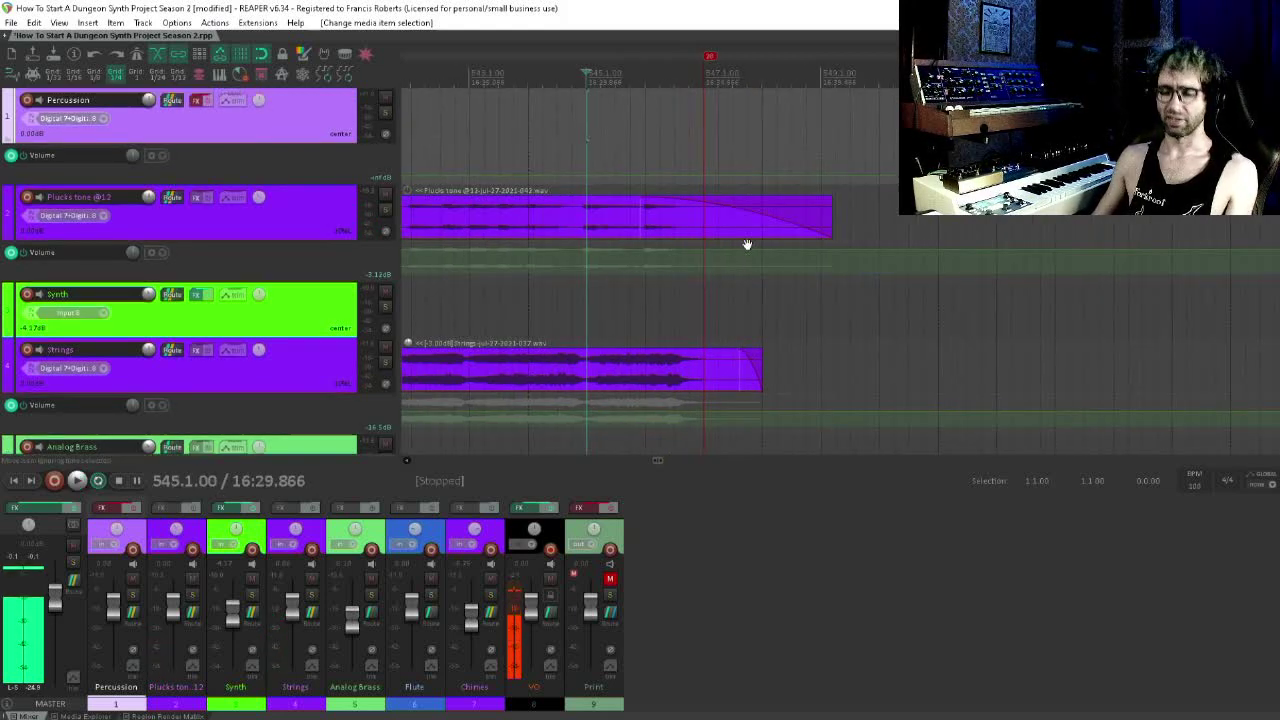
key("space")
- Play the WORK ON ME section from bar 617 and look over its layered instrument tracks
scroll(750, 227, "down", 6)
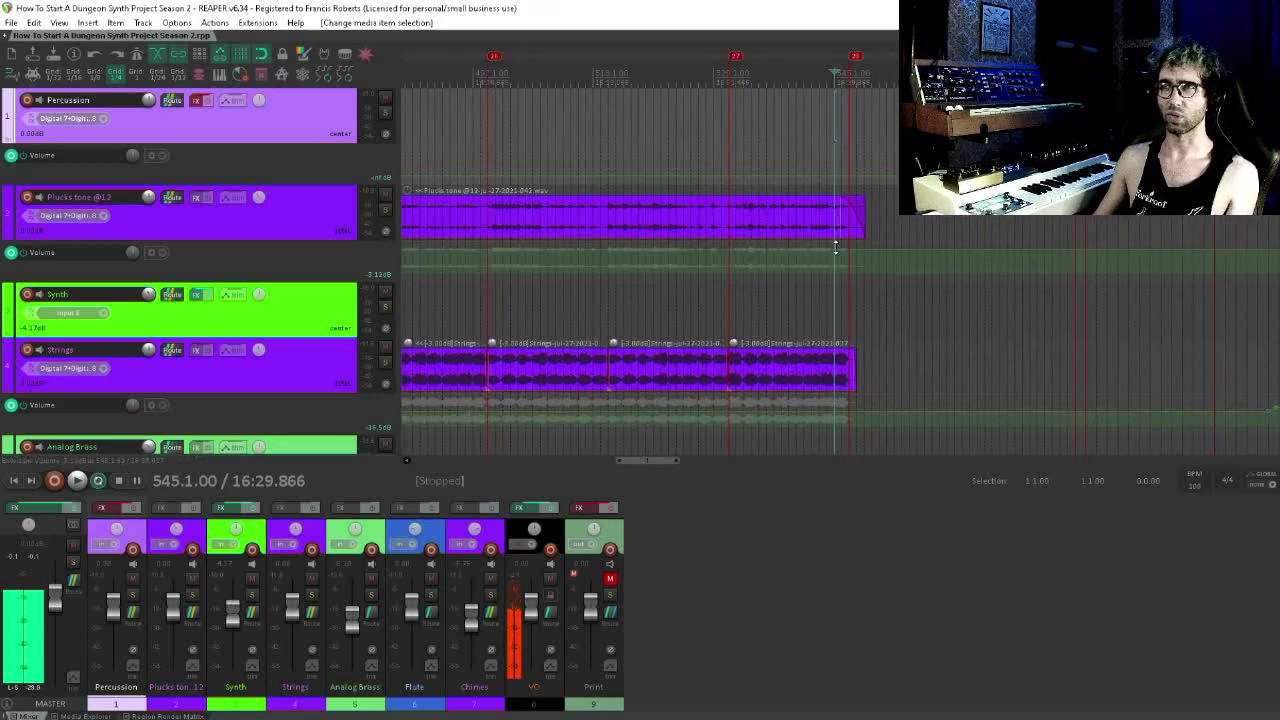
left_click_drag(924, 223, 602, 204)
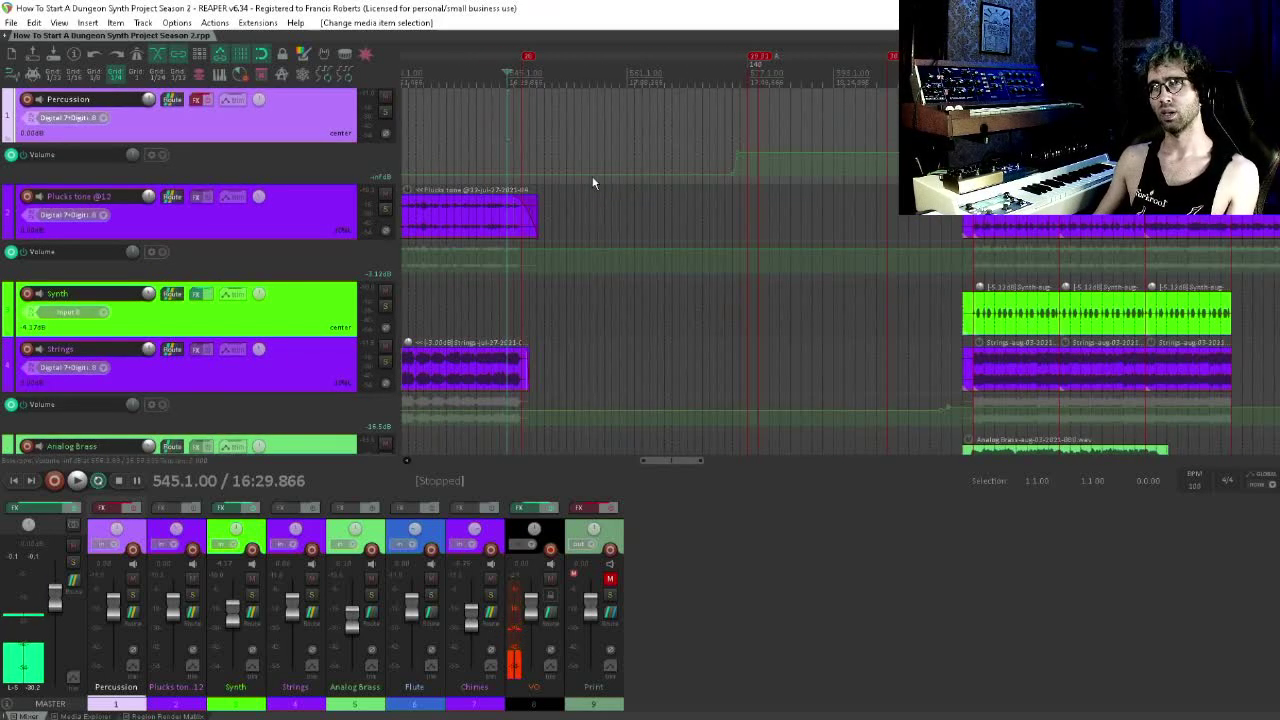
left_click_drag(909, 196, 683, 197)
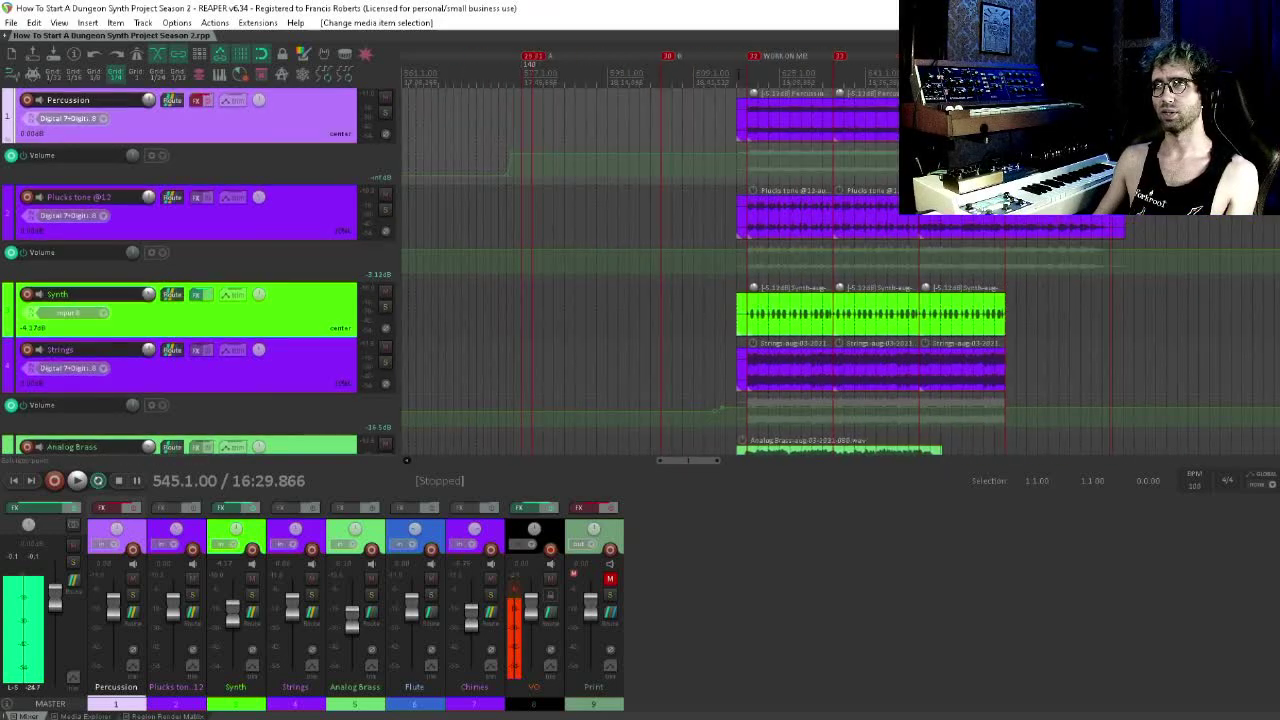
left_click(753, 58)
left_click(739, 134)
key("space")
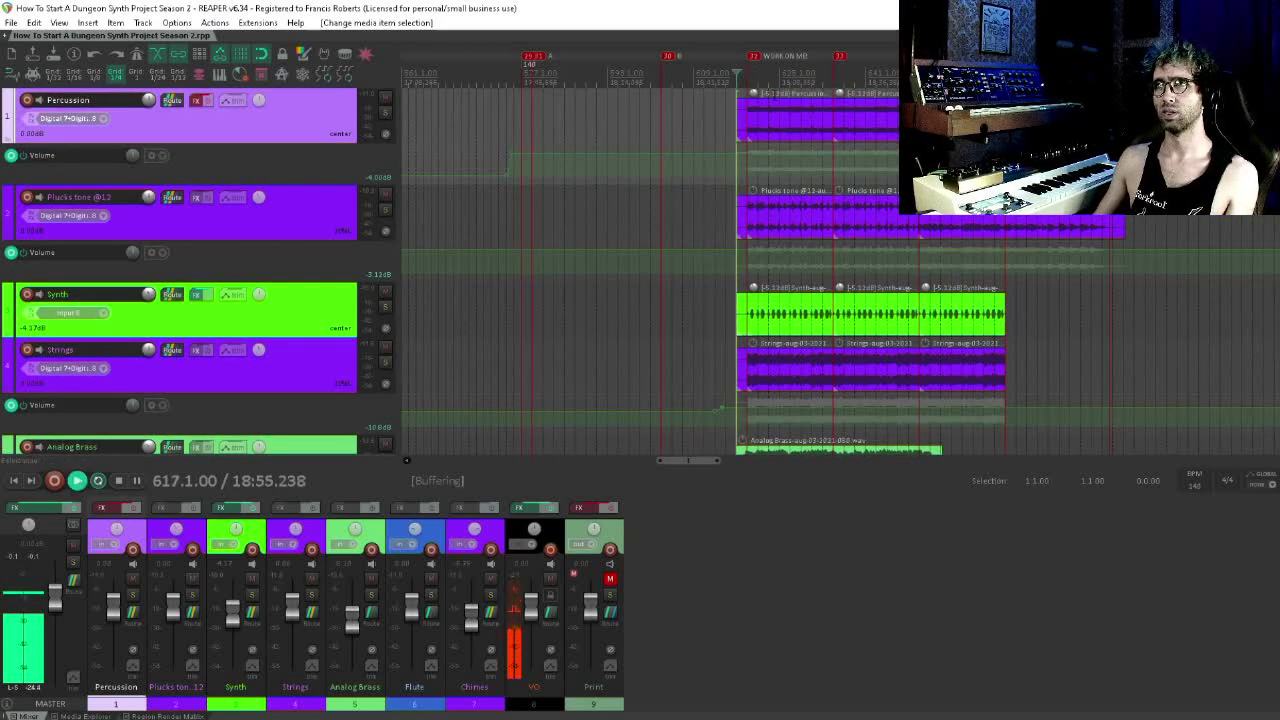
scroll(739, 134, "up", 4)
left_click_drag(902, 143, 712, 280)
scroll(830, 207, "down", 3)
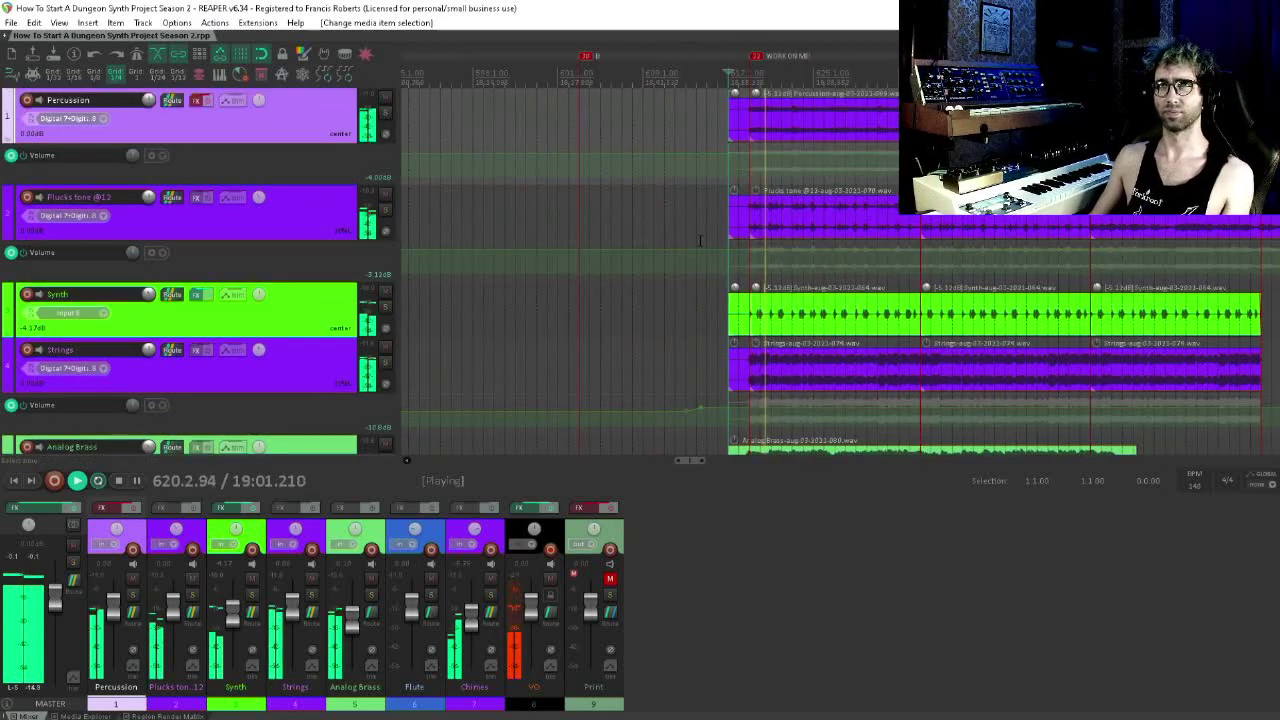
scroll(786, 211, "down", 3)
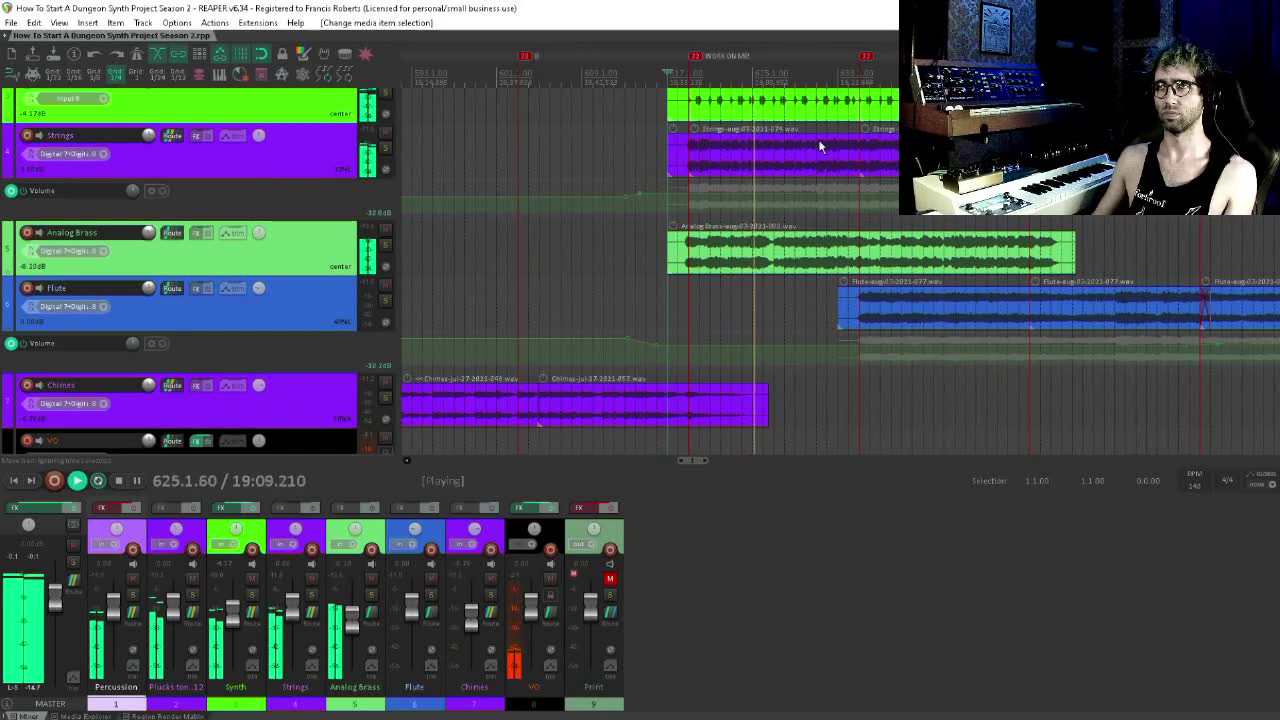
scroll(748, 290, "up", 3)
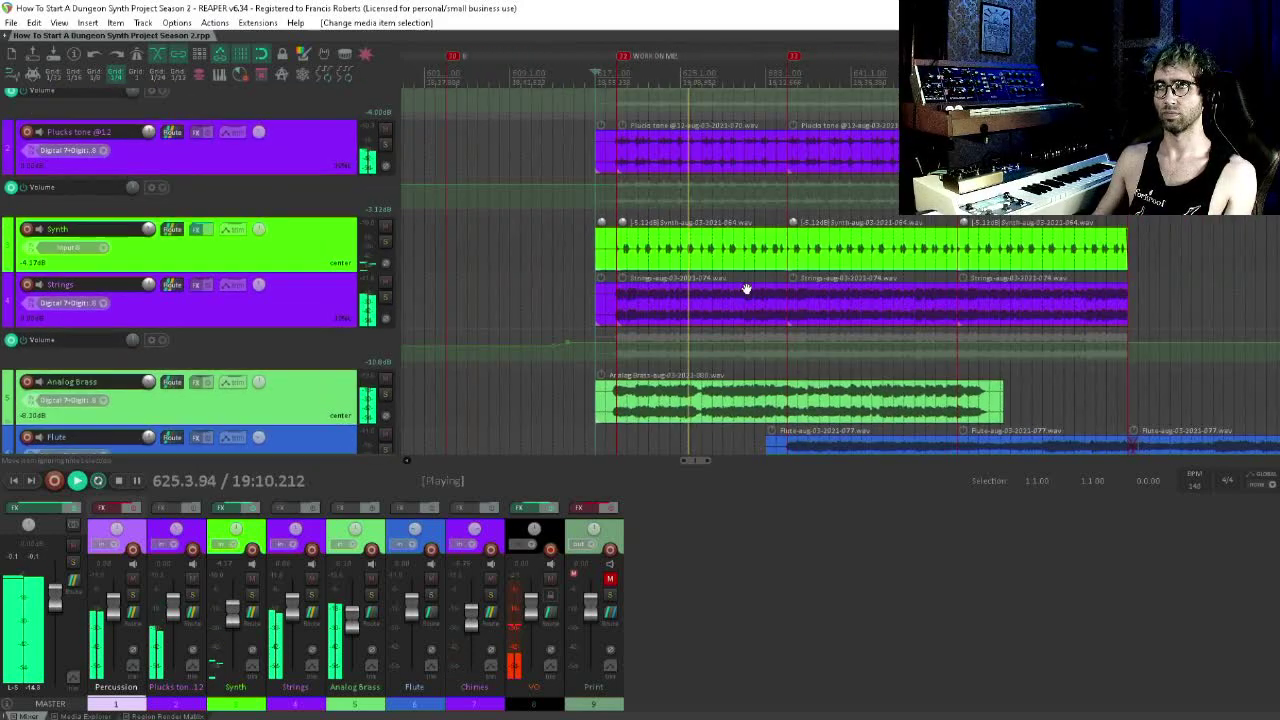
- Select the playing Synth item in the WORK ON ME section and examine its individual notes up close
left_click(703, 248)
scroll(703, 248, "up", 5)
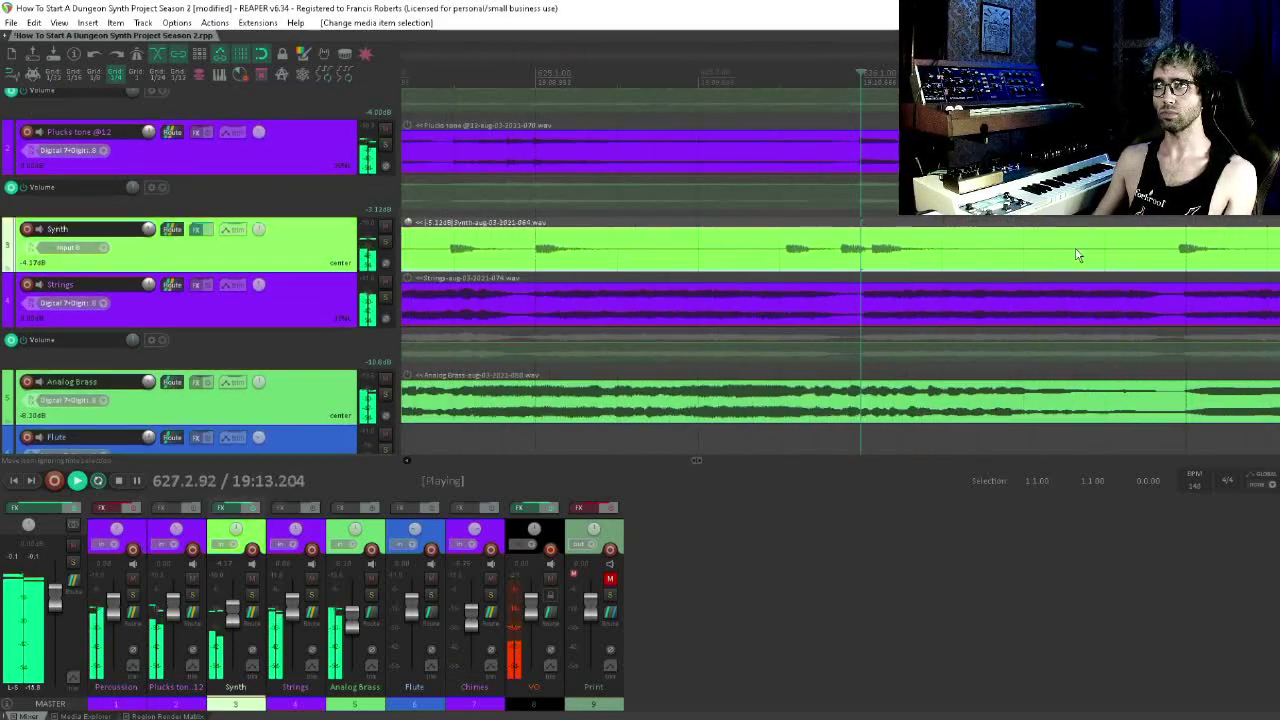
scroll(914, 280, "up", 2)
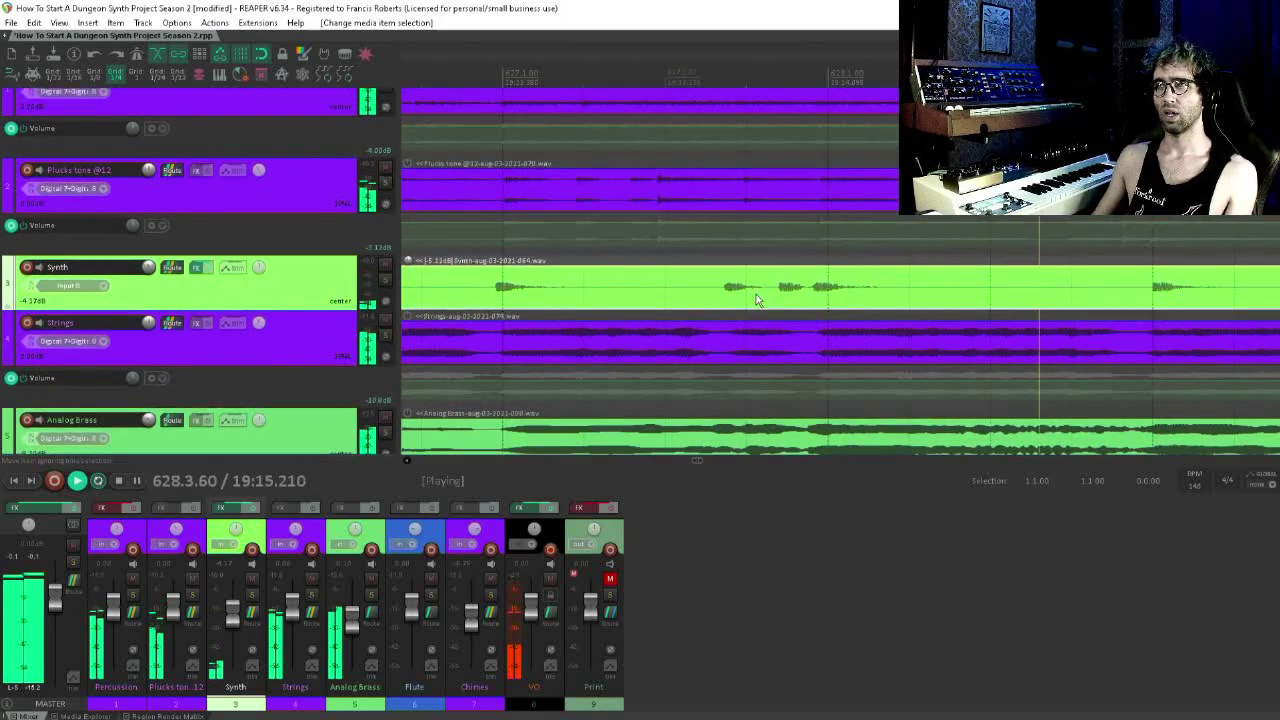
scroll(756, 294, "up", 2)
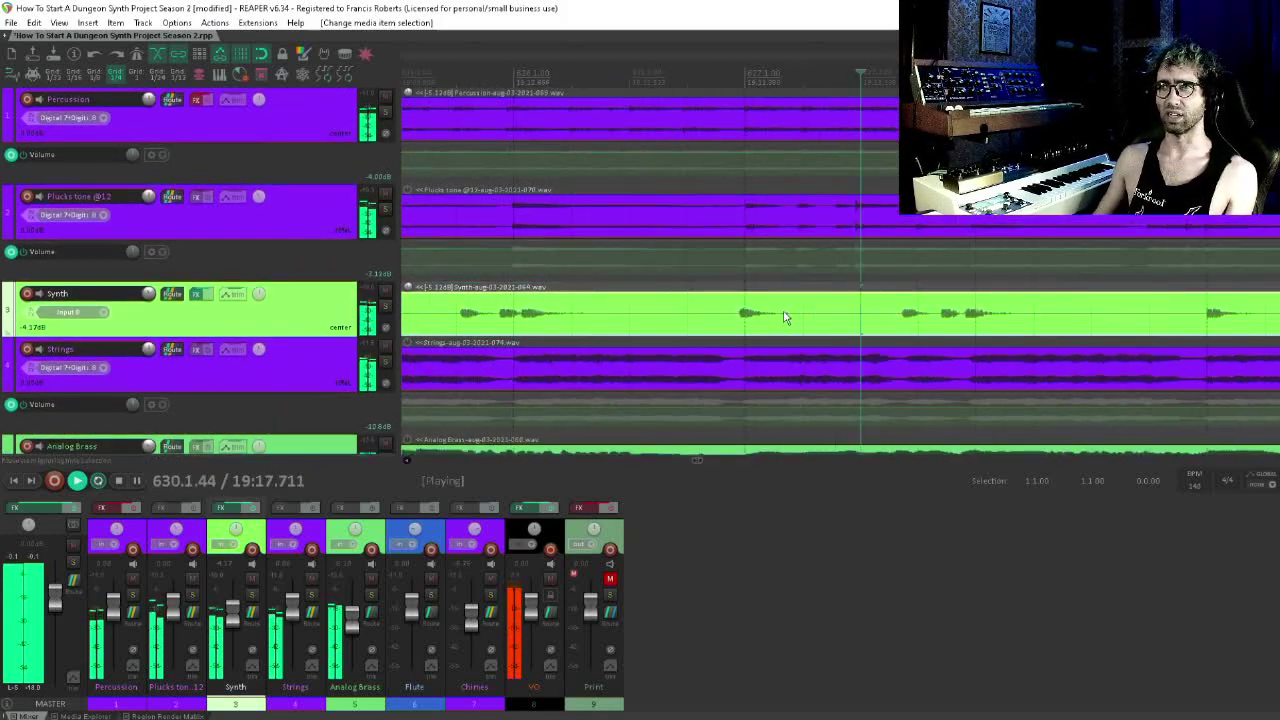
- Audition the Synth item's notes around bars 626 to 628 and look closely at their timing
scroll(751, 338, "down", 3)
key("space")
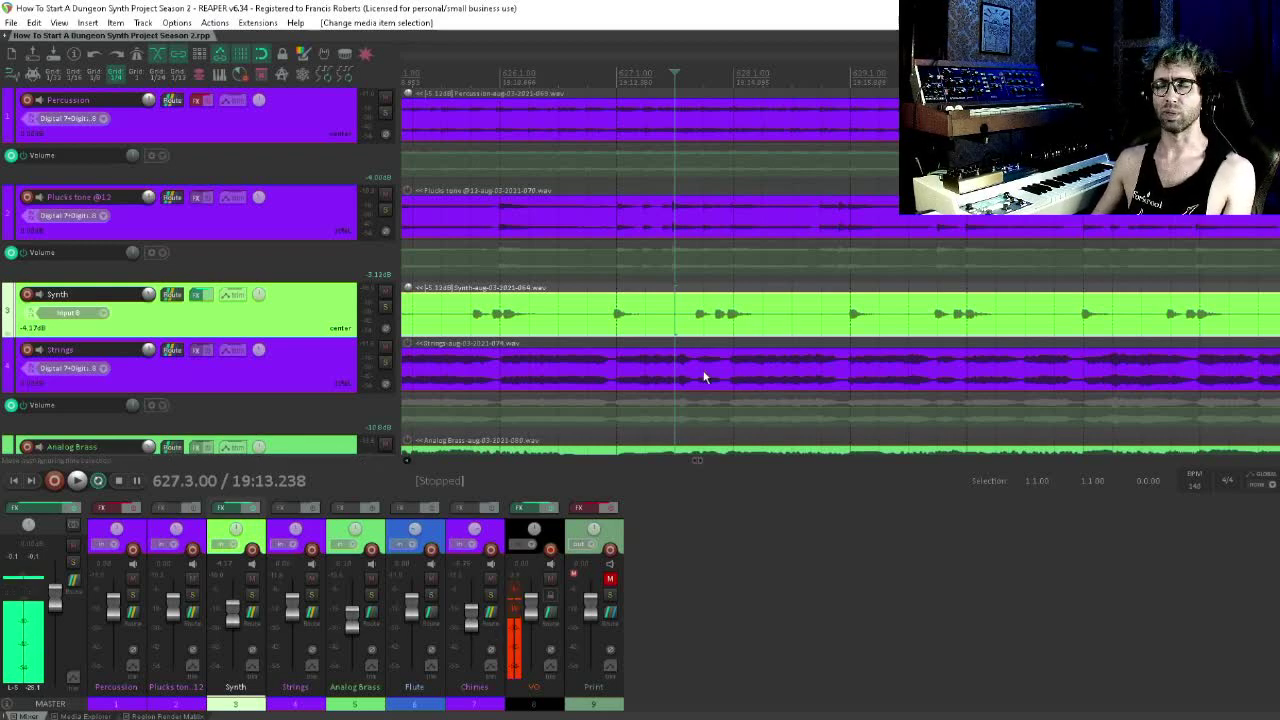
scroll(720, 312, "right", 3)
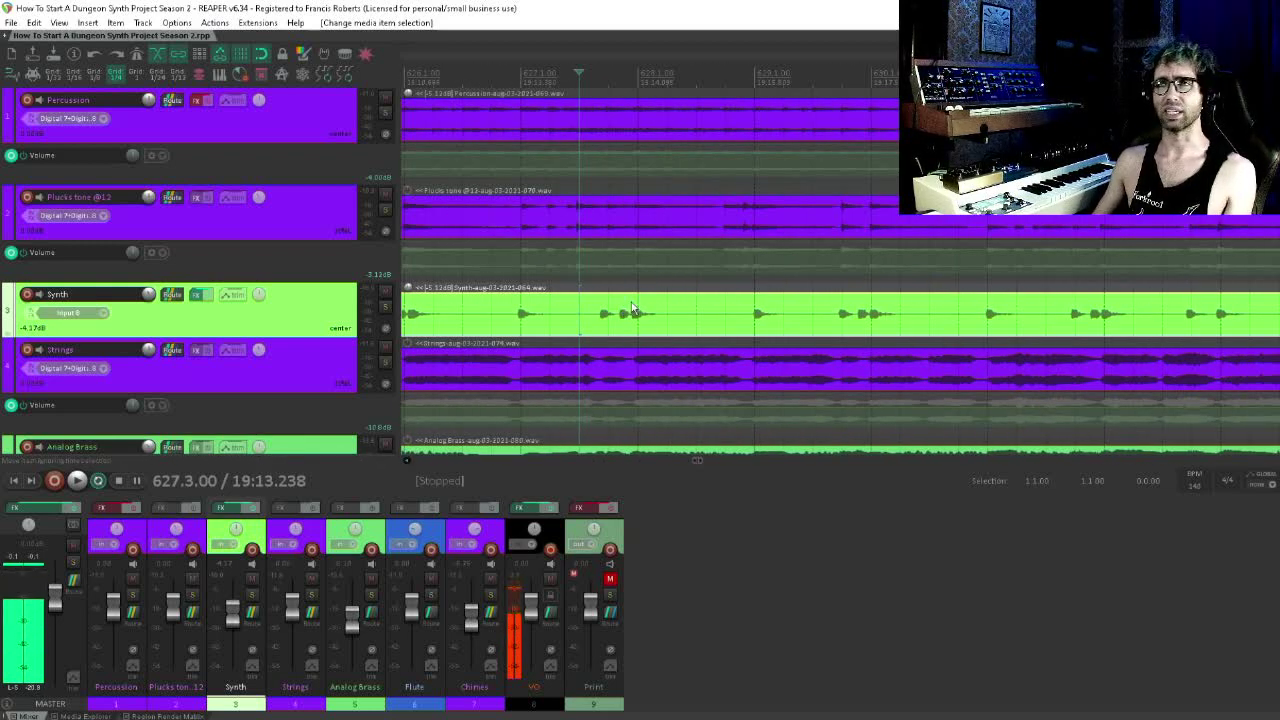
left_click(629, 317)
scroll(627, 315, "up", 4)
left_click(723, 320)
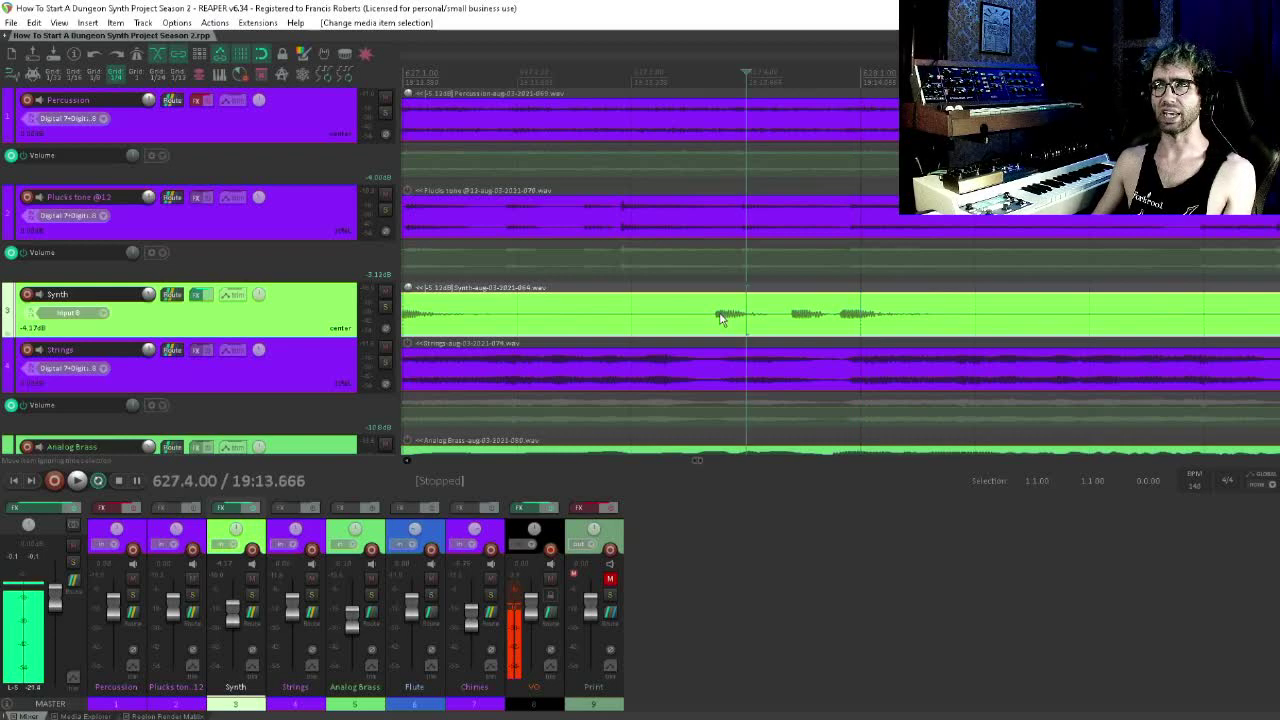
scroll(723, 320, "down", 3)
left_click(711, 324)
key("space")
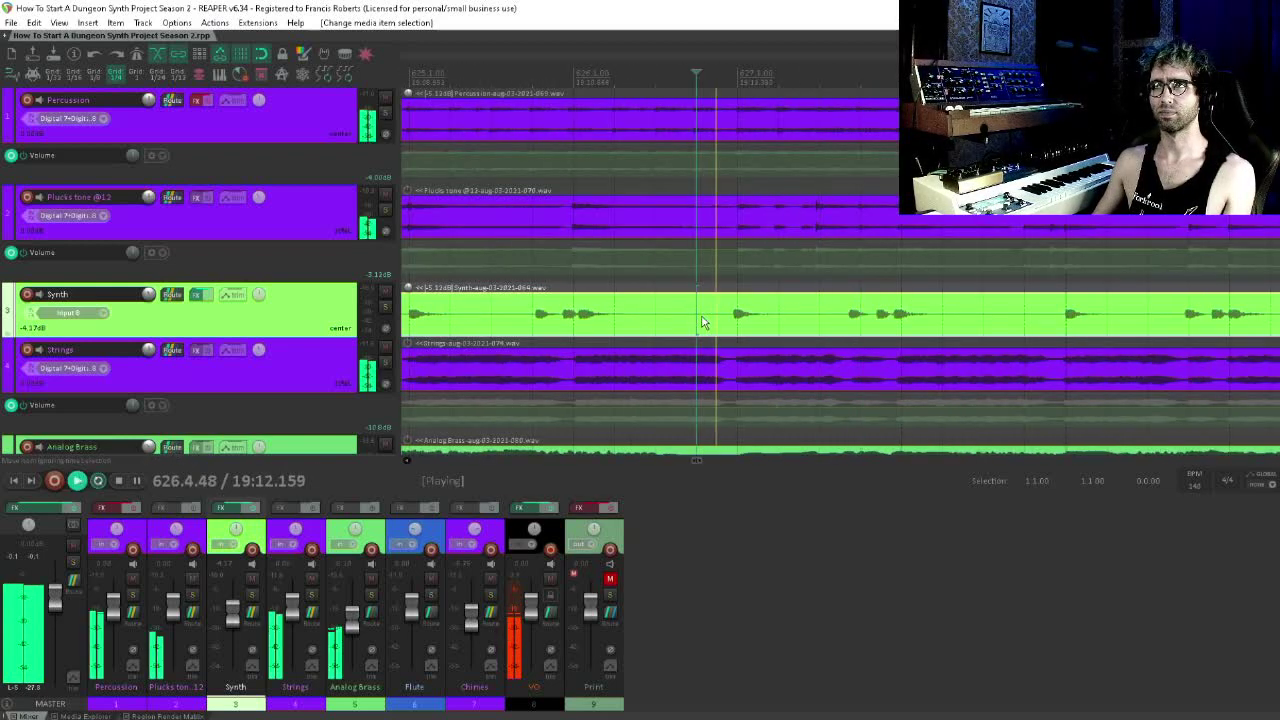
key("space")
- Locate the three-note group just before bar 628 in the Synth item and place the edit cursor at its first note
left_click(904, 328)
scroll(939, 306, "up", 4)
left_click_drag(912, 308, 756, 320)
left_click(756, 320)
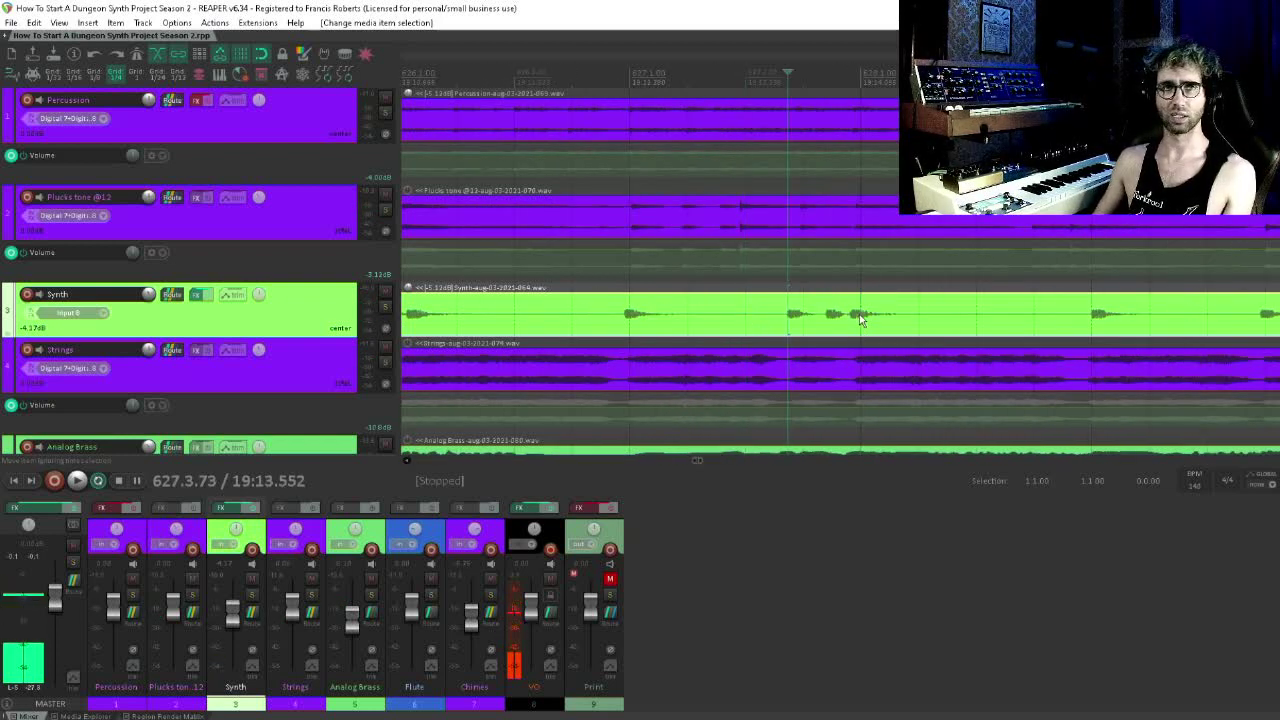
left_click_drag(864, 299, 836, 318)
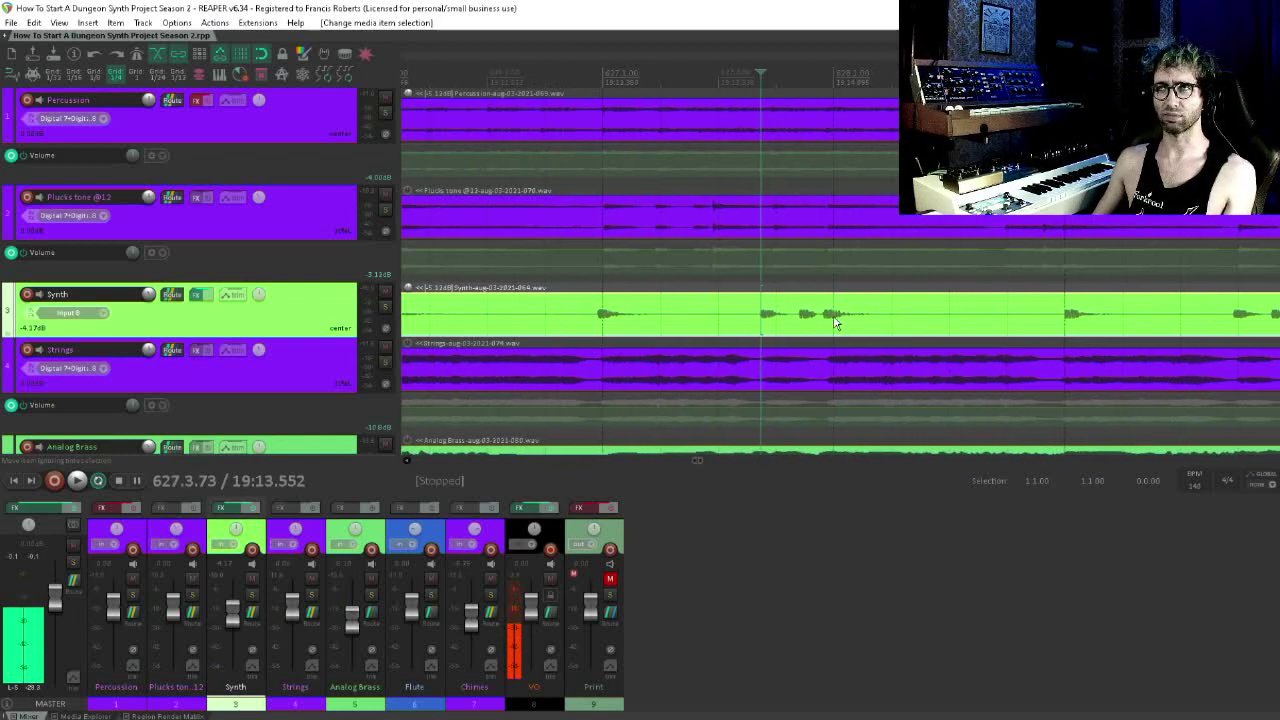
left_click(734, 314)
left_click(759, 338)
left_click(737, 308)
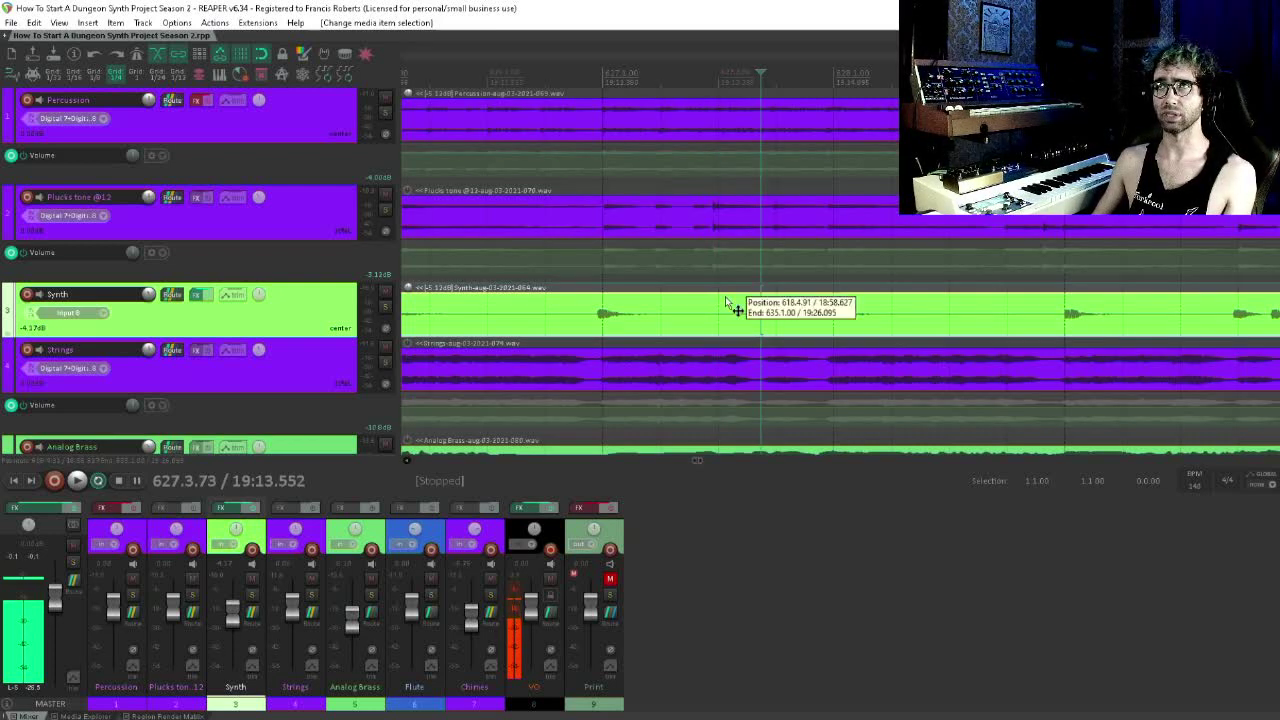
- Split the Synth item at the start of each of the three notes before bar 628 and at bar 629
key("Tab")
key("s")
key("Tab")
key("s")
key("Tab")
key("s")
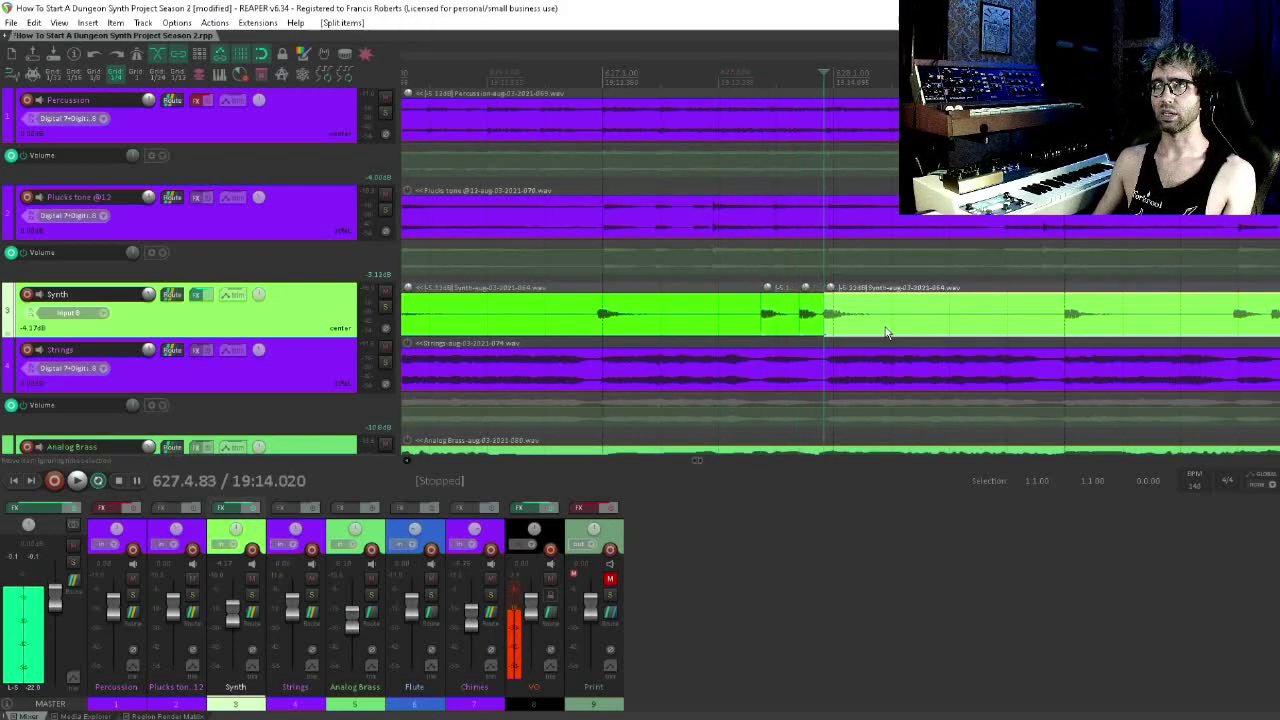
key("Tab")
key("s")
- Move the separated Synth notes slightly later and extend the middle note's start back over the preceding note
left_click_drag(863, 313, 828, 330)
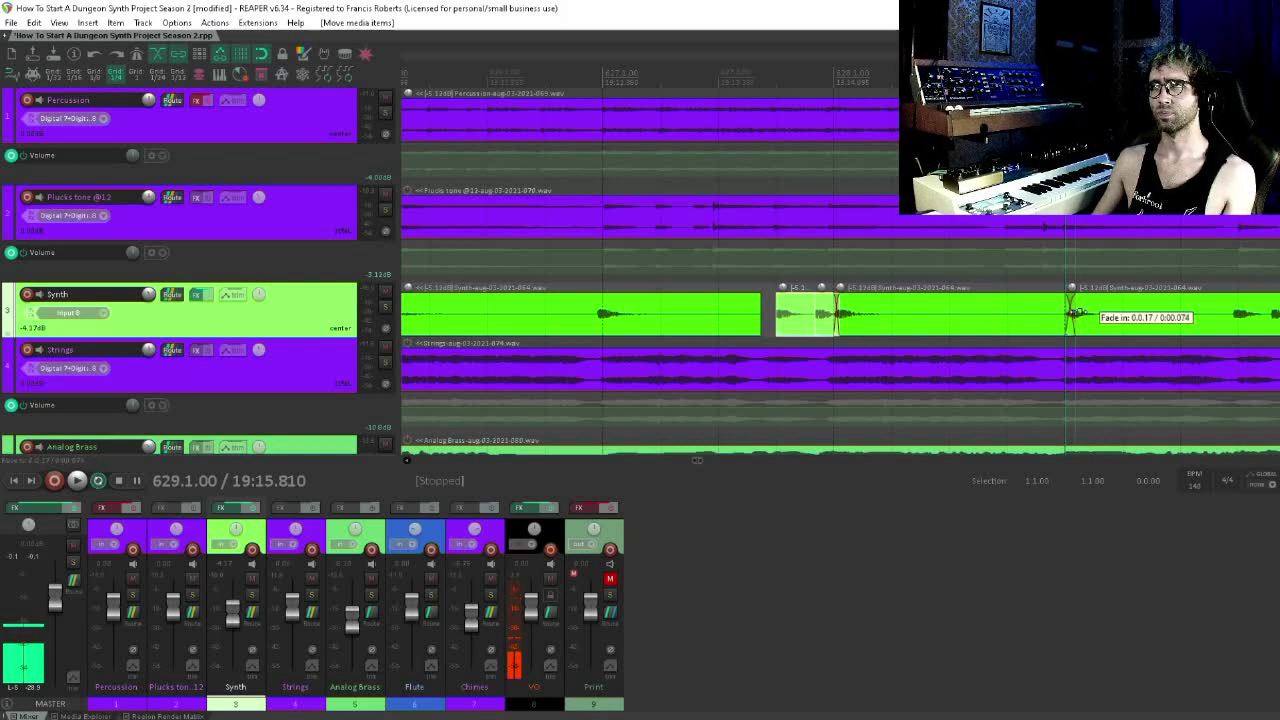
left_click_drag(1072, 313, 1066, 313)
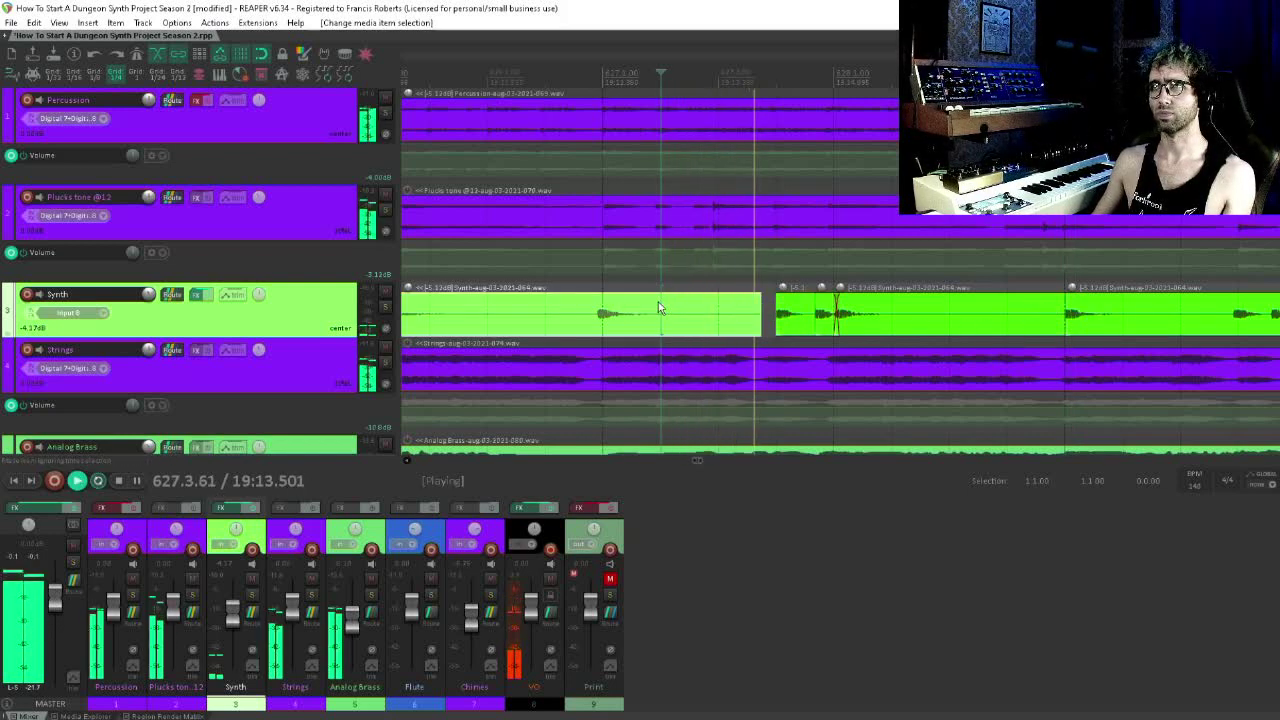
key("space")
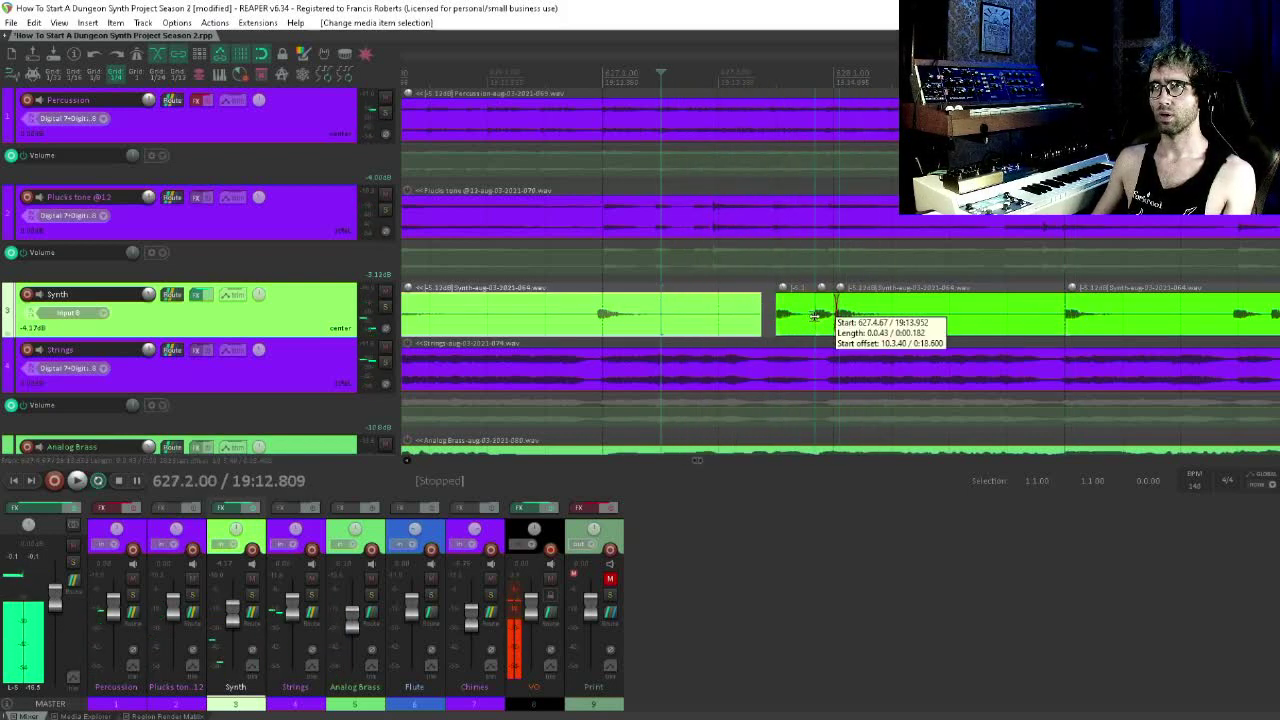
left_click(822, 322, "ctrl")
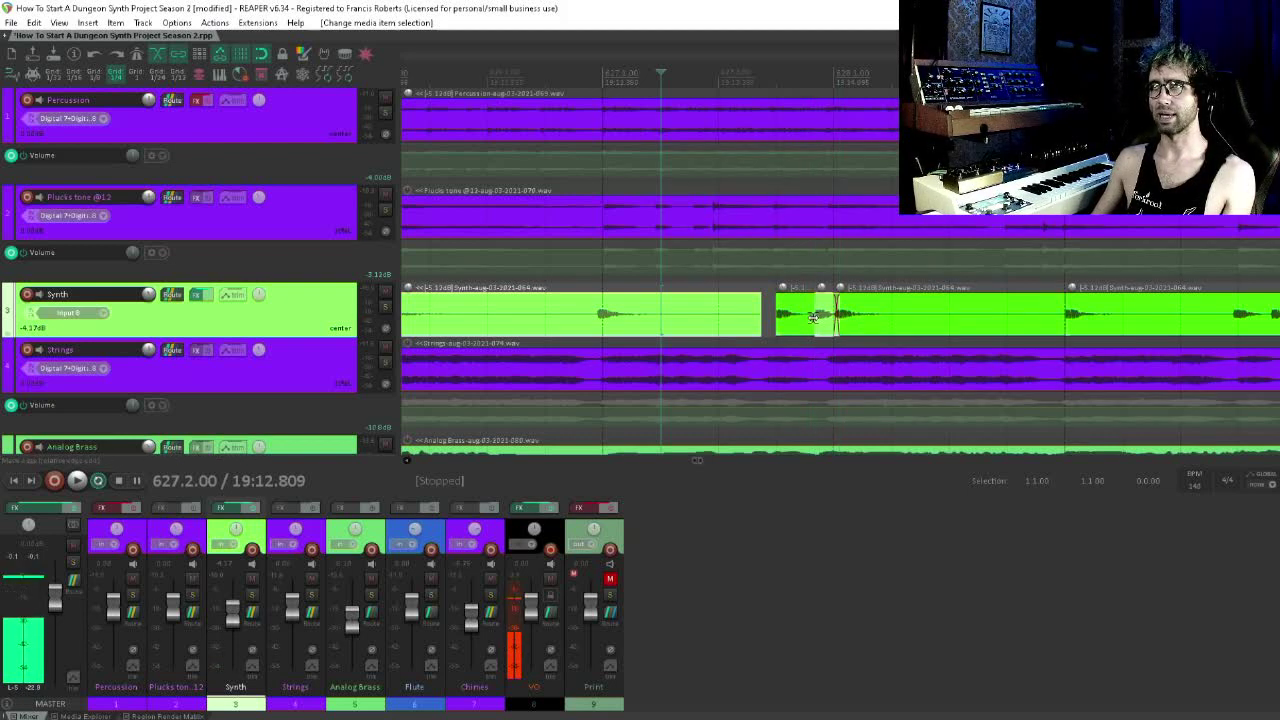
left_click_drag(813, 318, 818, 326)
left_click(818, 326)
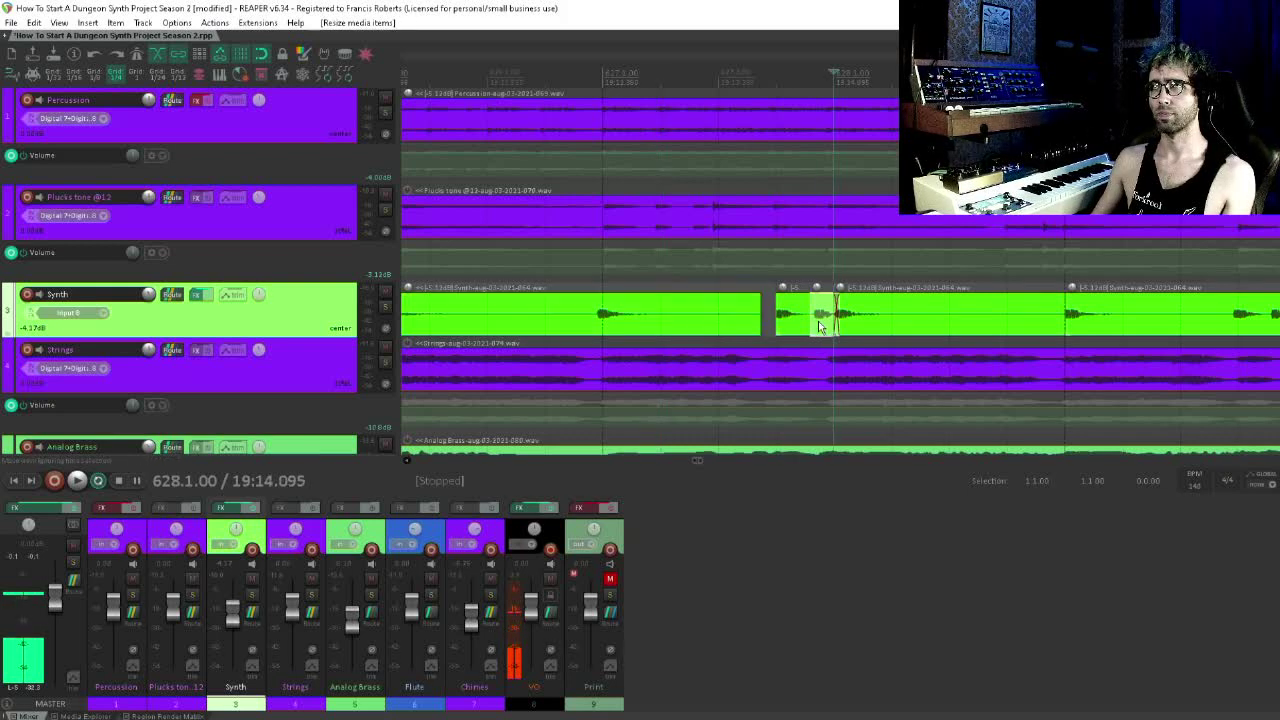
- Play back the shifted Synth notes from bar 627.2
left_click(686, 328)
key("space")
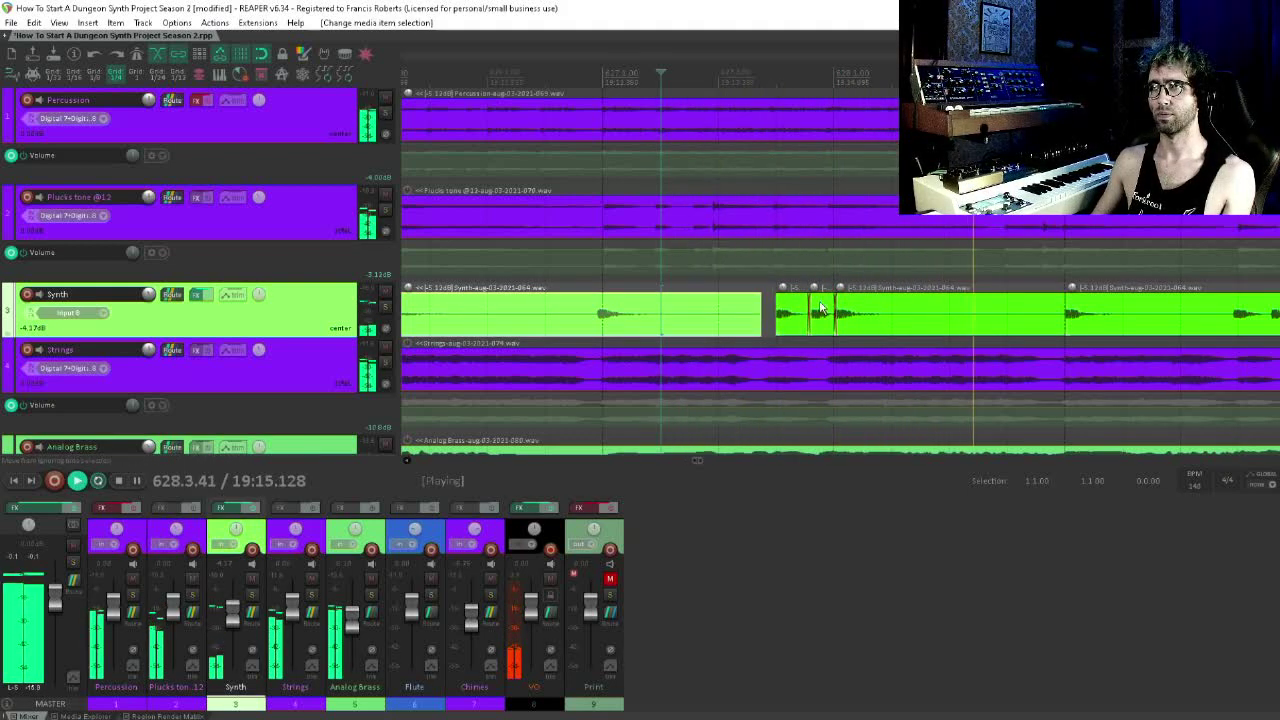
key("space")
- Examine the gap and crossfades between the split Synth pieces around bar 628 up close
left_click_drag(808, 250, 747, 256)
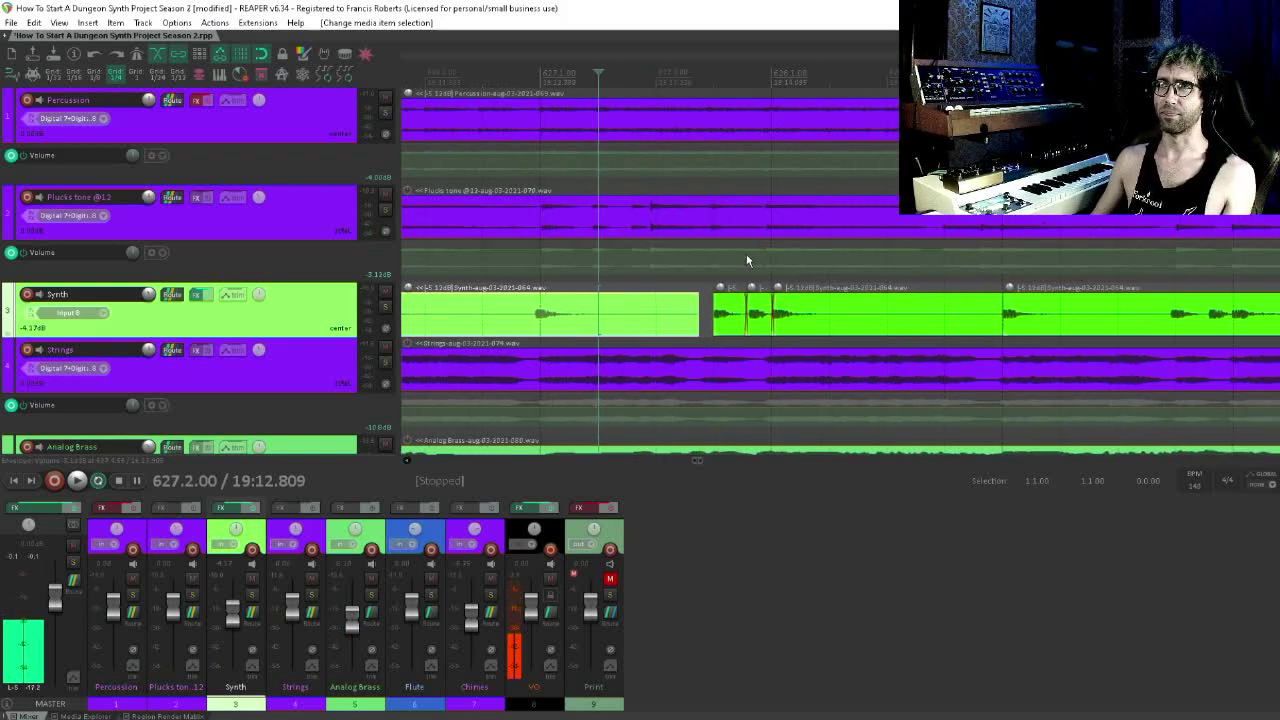
left_click(774, 216)
scroll(774, 216, "up", 3)
left_click_drag(879, 256, 813, 260)
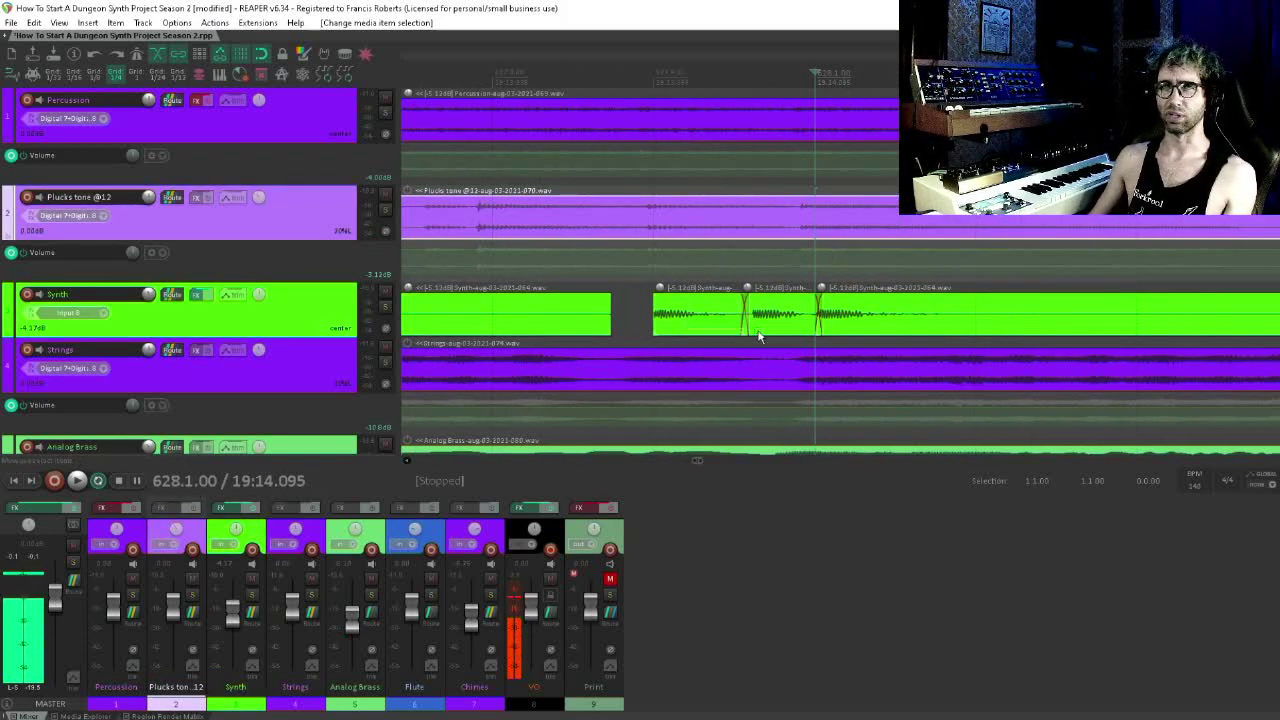
left_click_drag(758, 336, 887, 334)
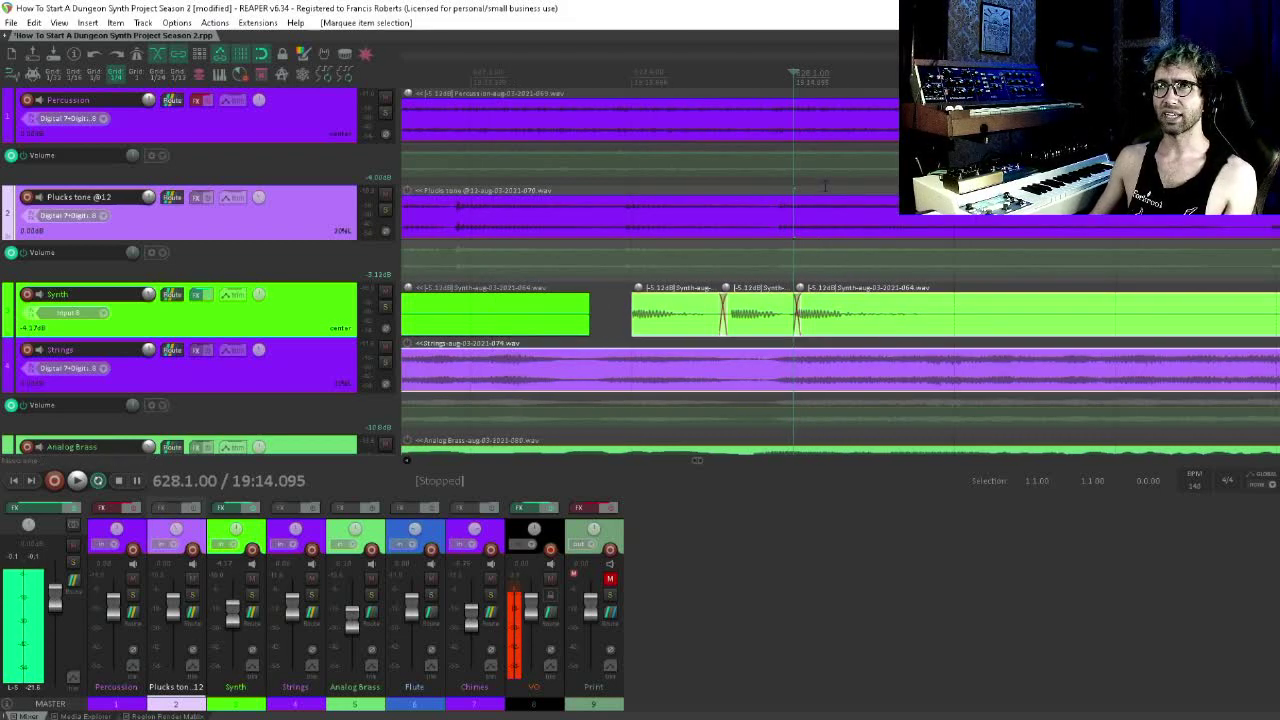
left_click(793, 215)
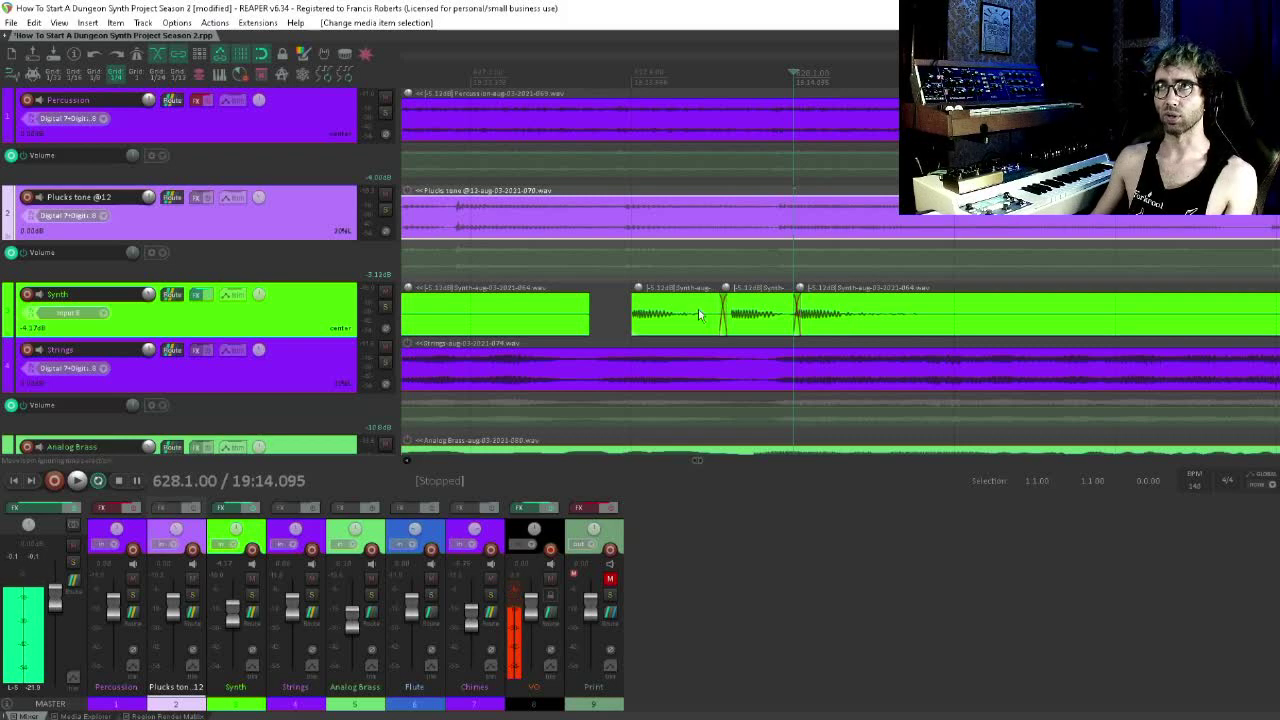
left_click(855, 304)
scroll(855, 304, "down", 5)
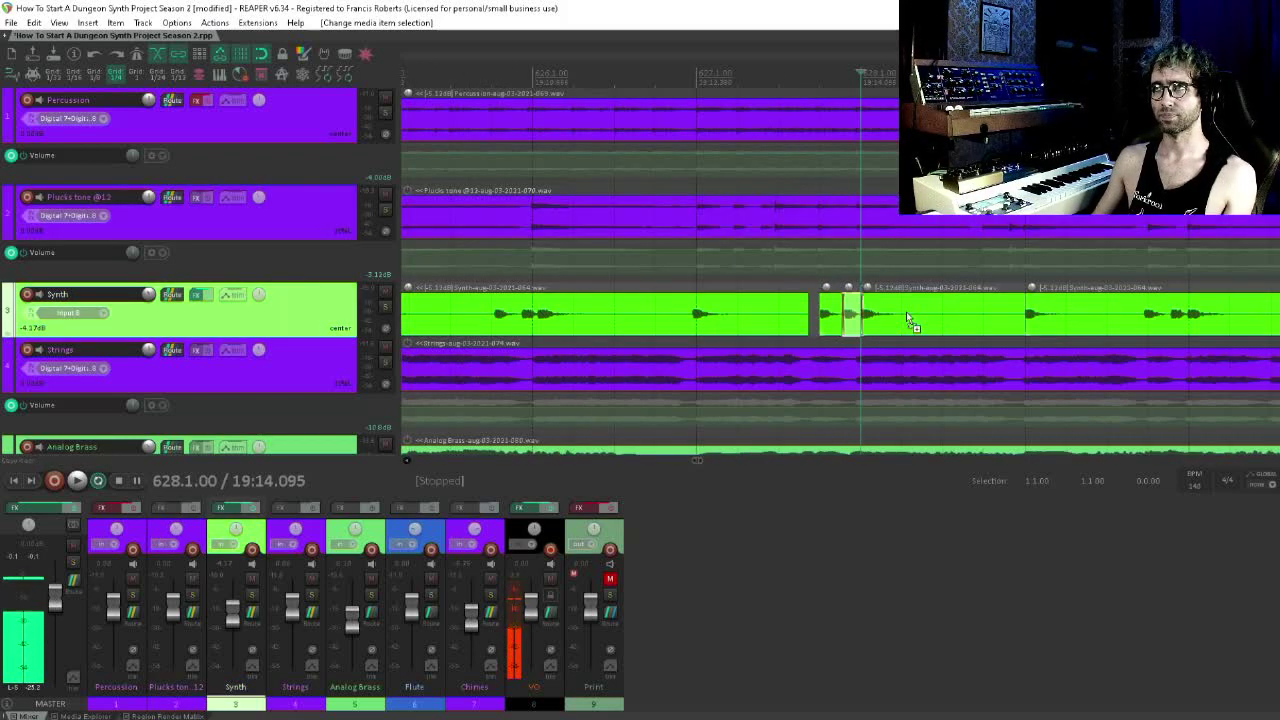
- Undo the individual note splits, moves and resizing on the Synth item
key("ctrl+z")
key("ctrl+z")
key("ctrl+z")
key("ctrl+z")
key("ctrl+z")
- Audition the restored Synth item from bar 627.3 across the three-note group
left_click(686, 216)
scroll(826, 336, "up", 3)
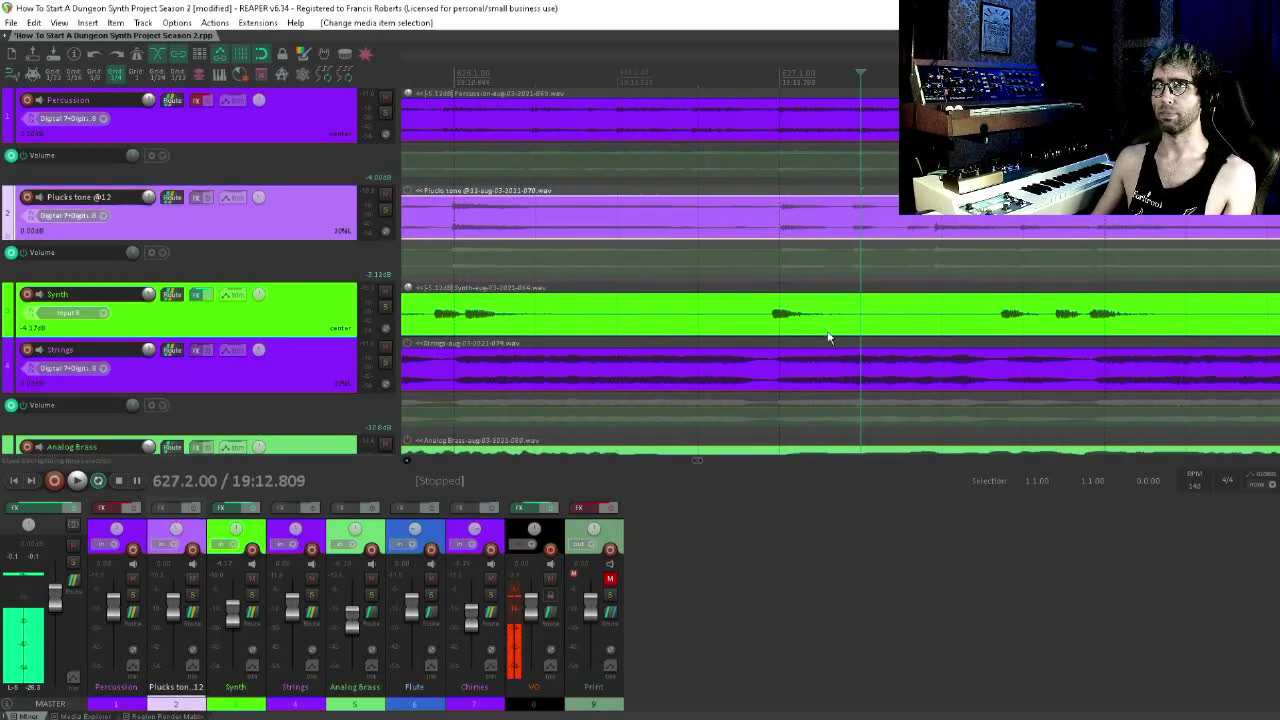
scroll(830, 334, "down", 2)
left_click(935, 318)
key("space")
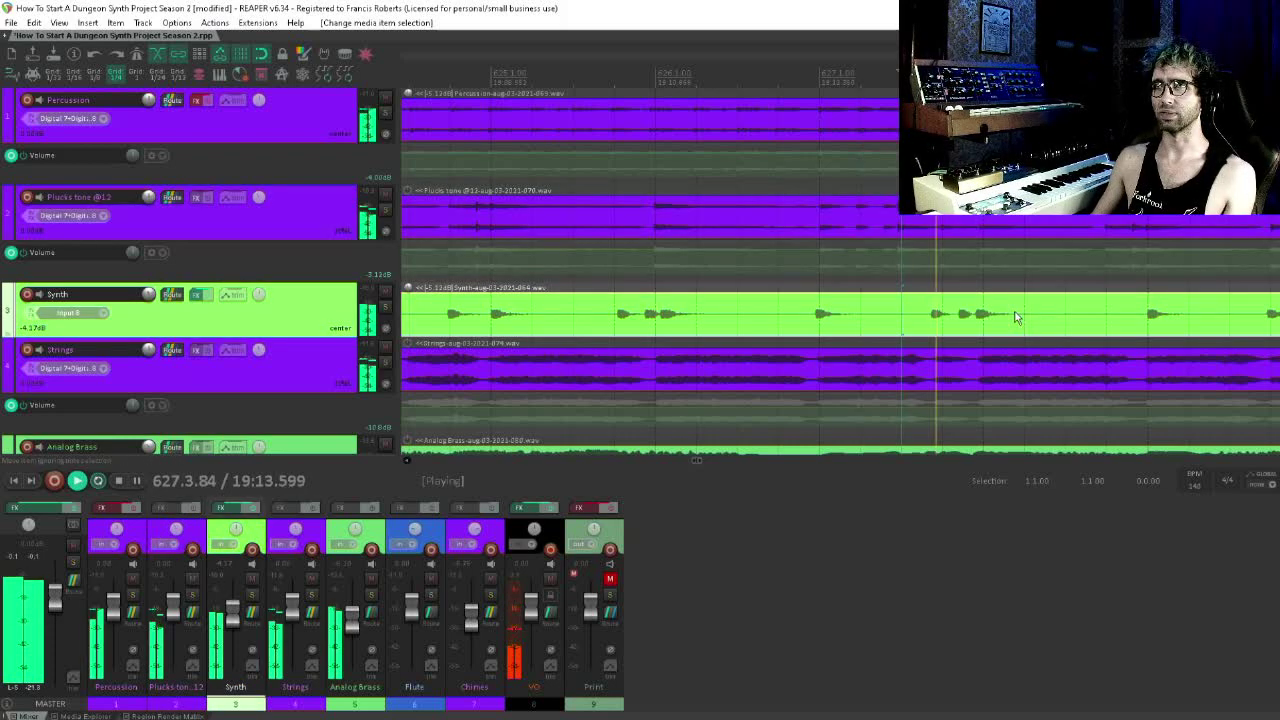
key("space")
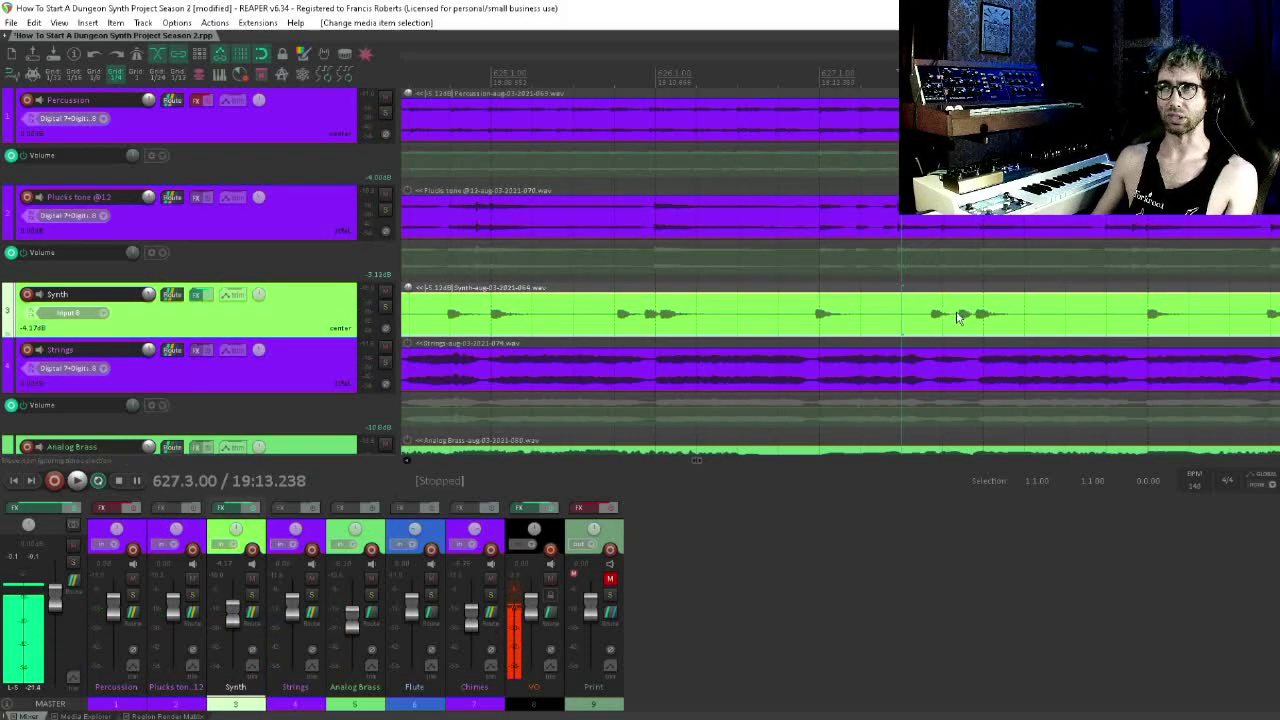
- Split the Synth item at bars 627.3 and 628.4 to isolate the whole three-note group
left_click_drag(912, 327, 706, 388)
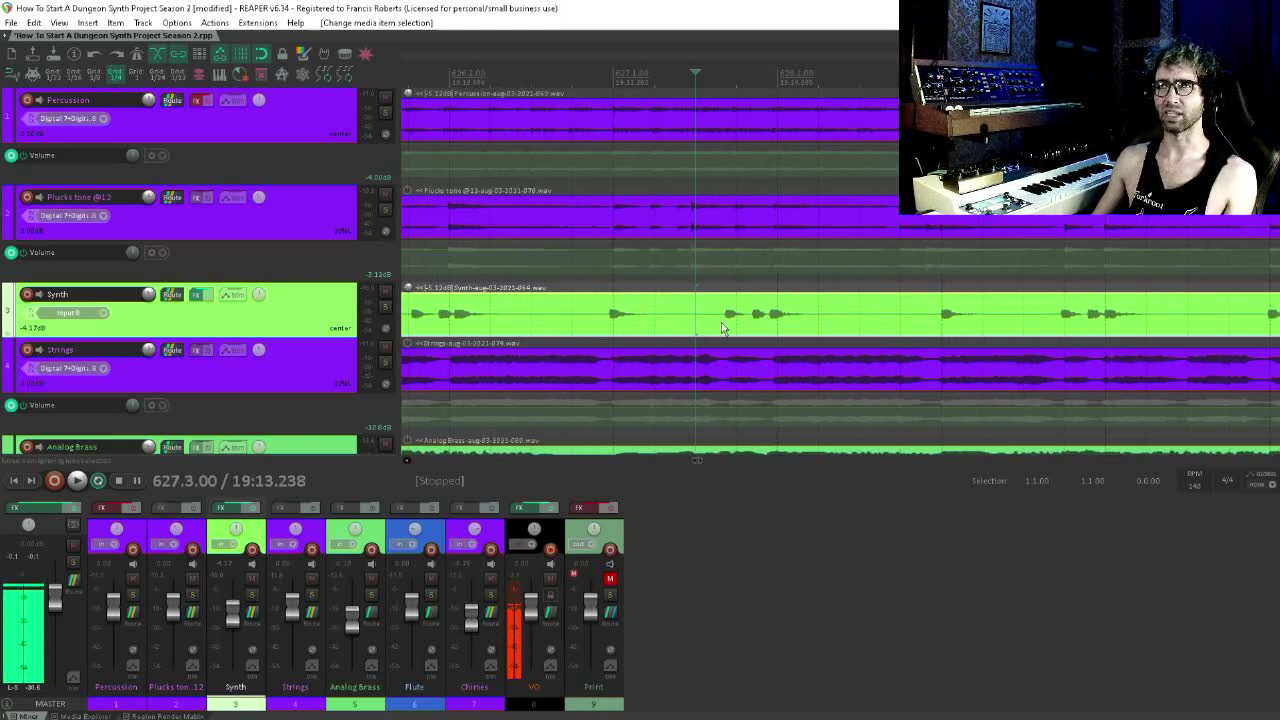
left_click(812, 308)
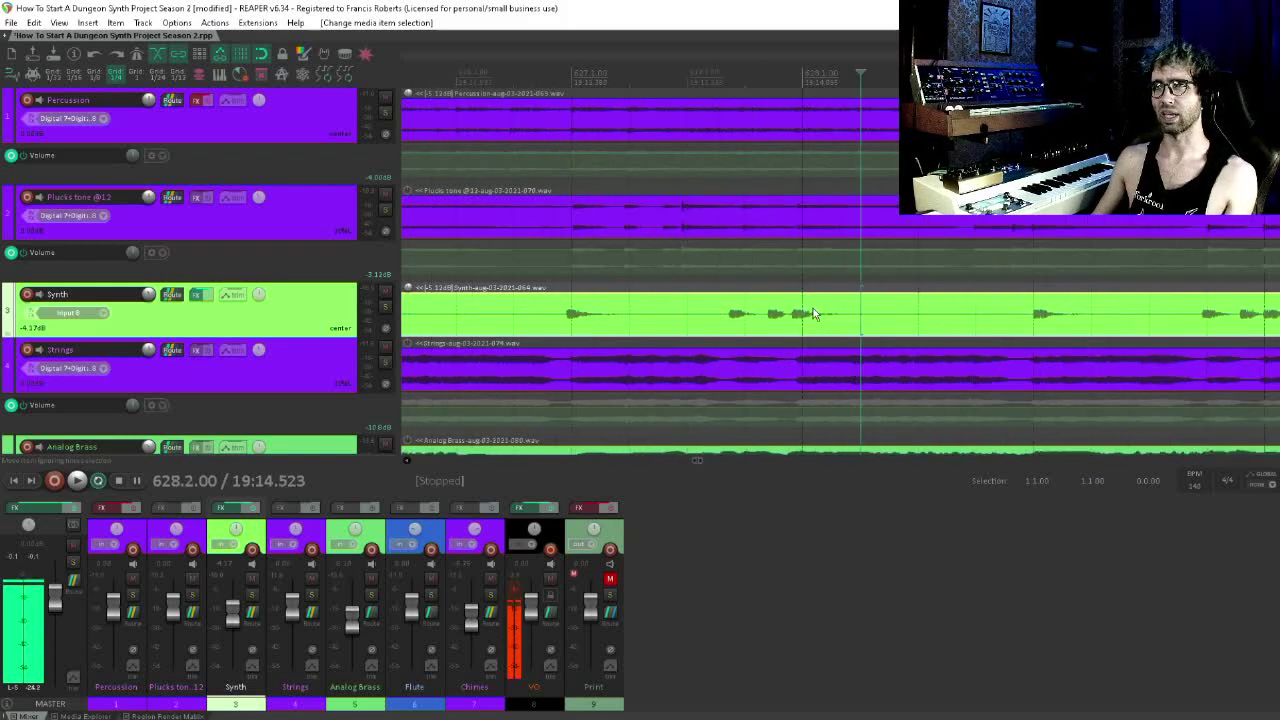
left_click(687, 309)
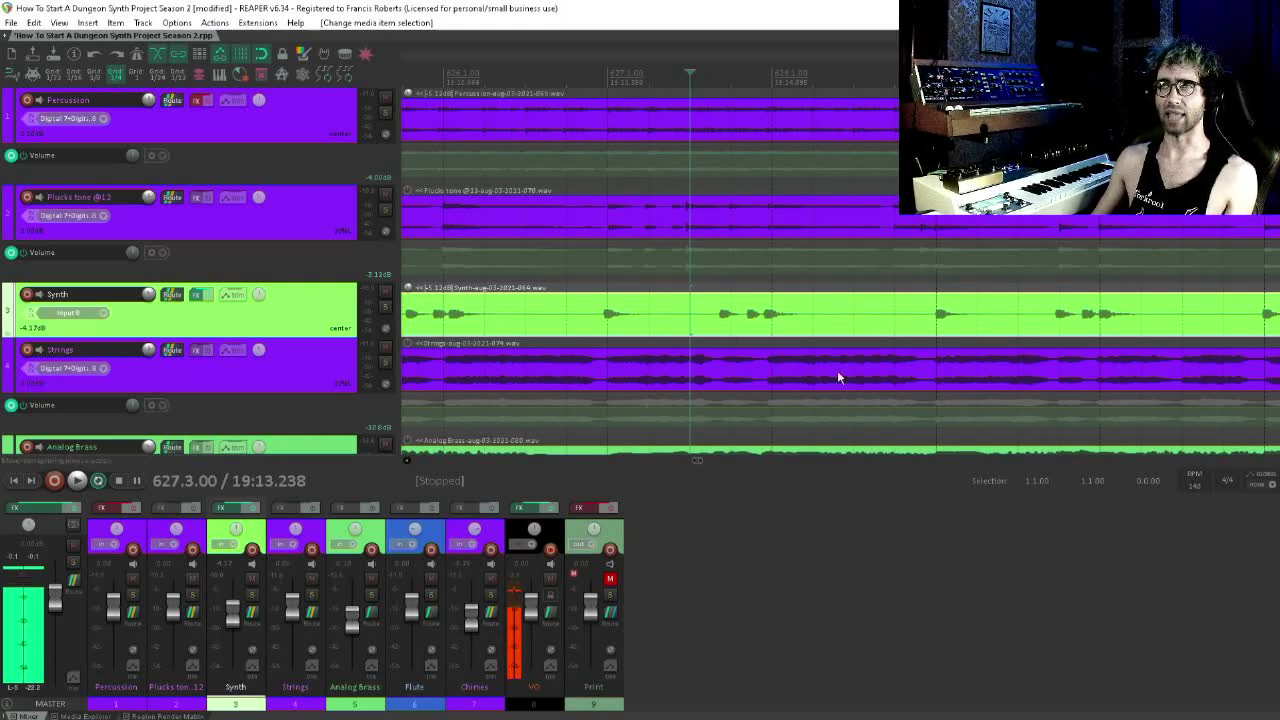
key("s")
left_click(893, 322)
key("s")
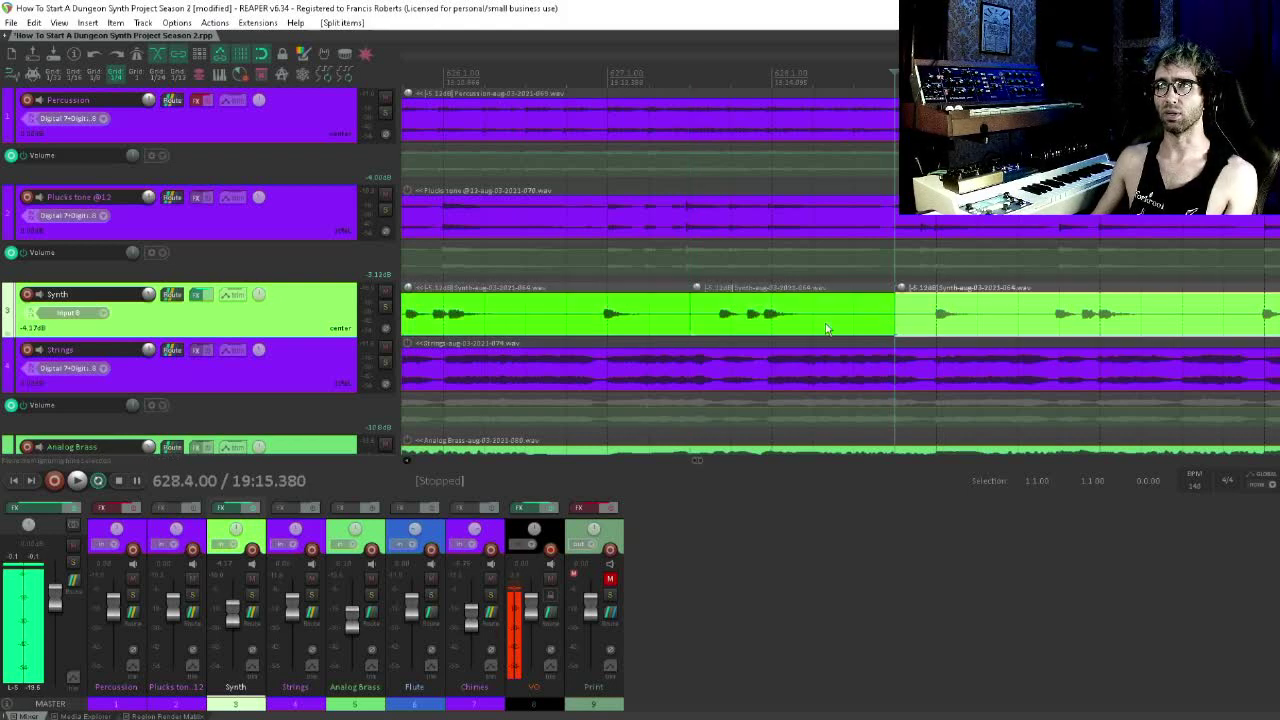
- Nudge the isolated Synth phrase slightly later and extend its start back to overlap the preceding item
left_click_drag(750, 316, 760, 317)
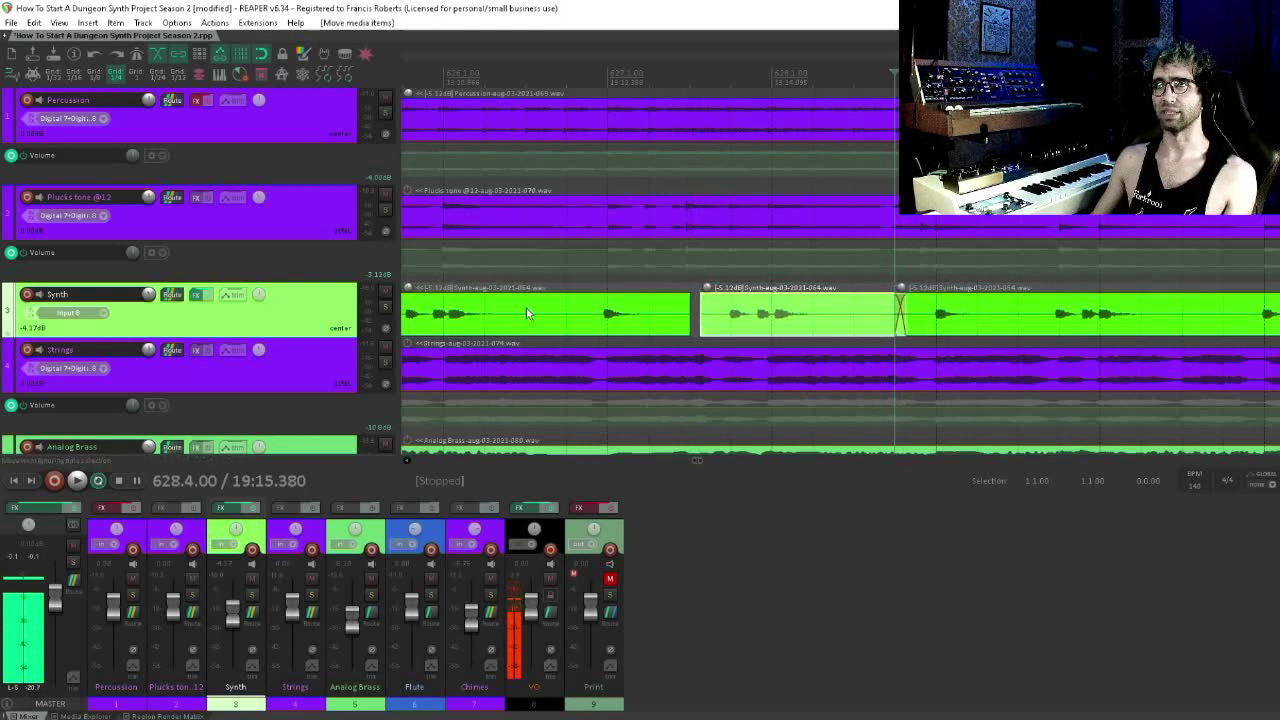
left_click_drag(857, 315, 850, 322)
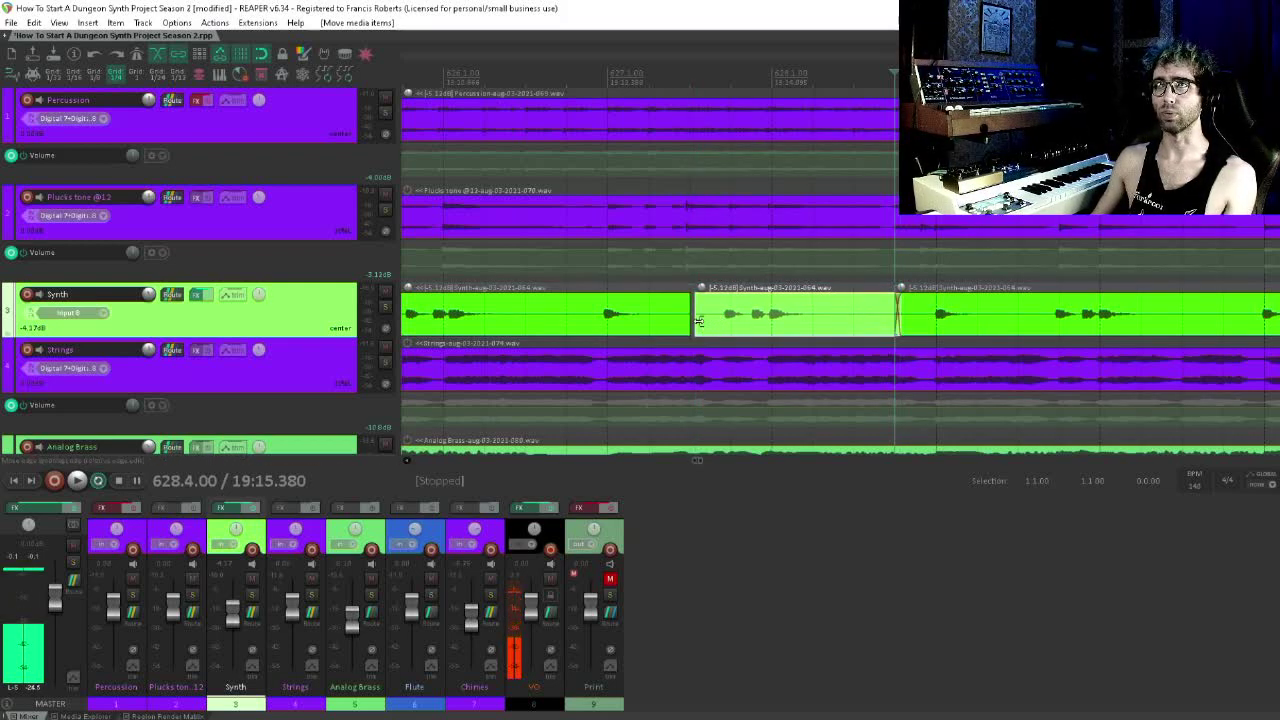
left_click_drag(699, 320, 689, 320)
- Play the corrected Synth phrase from bar 626.4
left_click(541, 313)
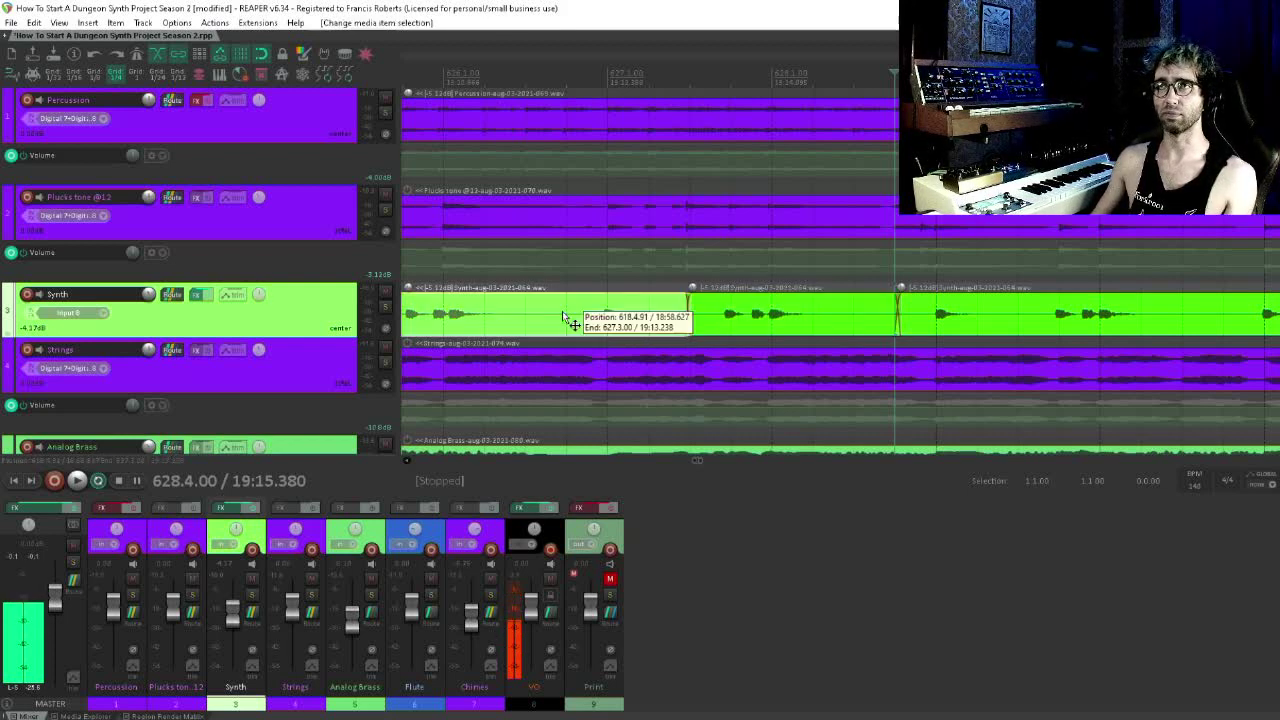
key("space")
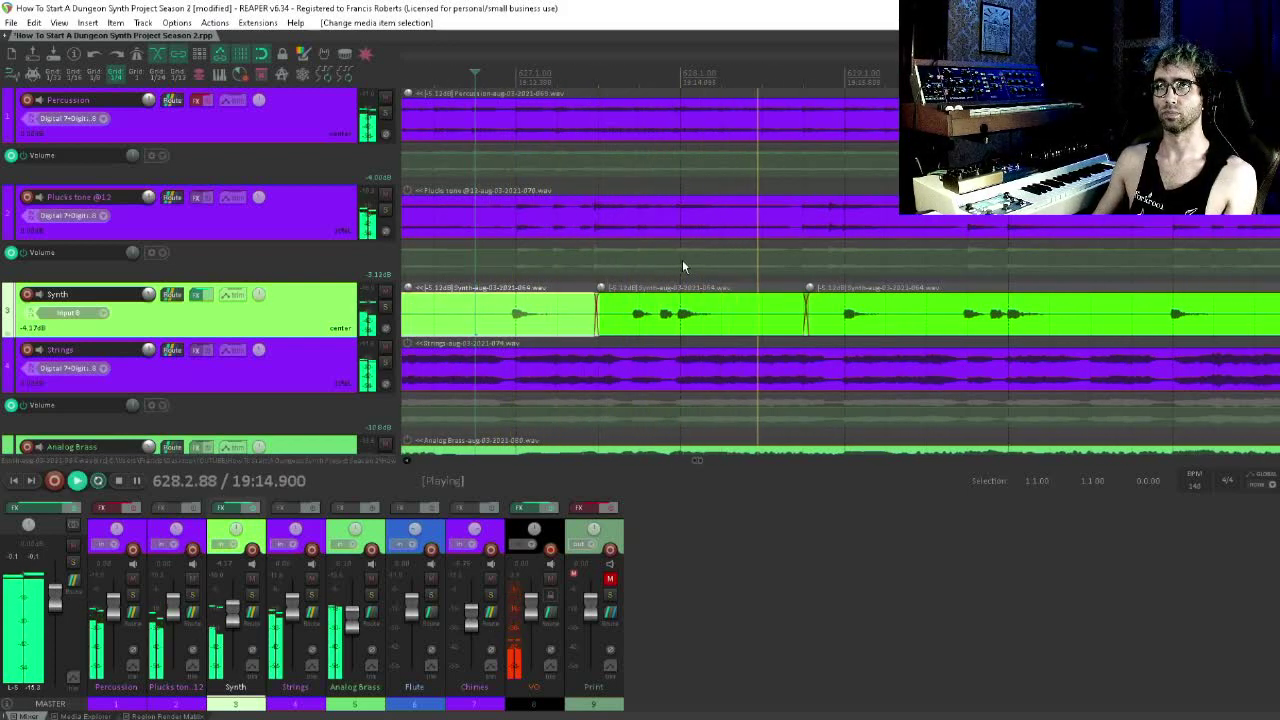
key("space")
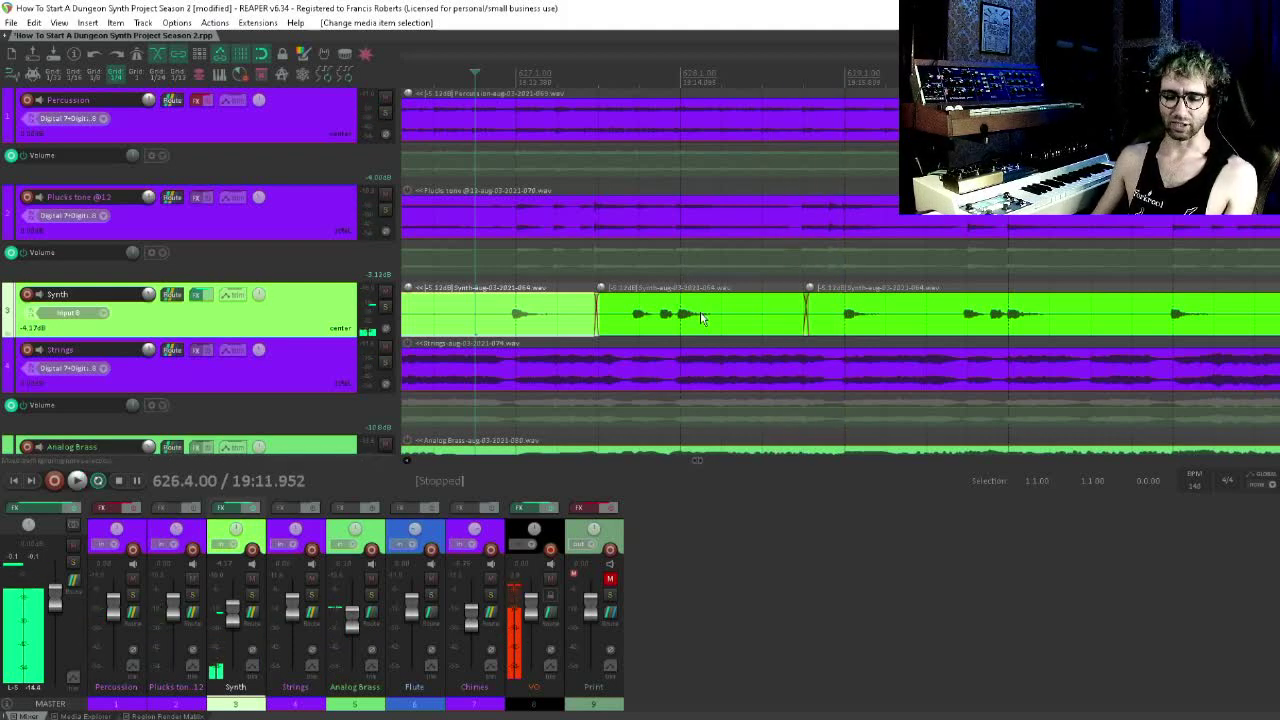
- Increase the Synth track's height and inspect its following notes up to the item boundary at bar 635
scroll(644, 374, "right", 1)
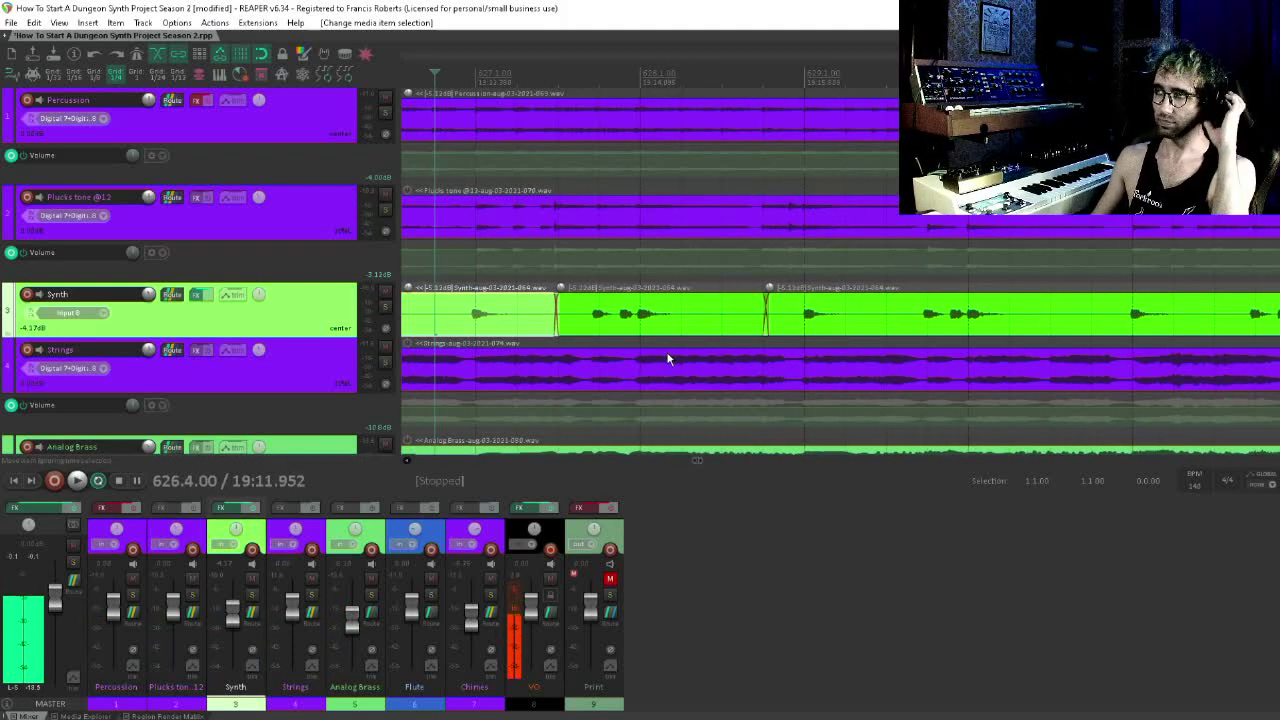
scroll(750, 365, "right", 8)
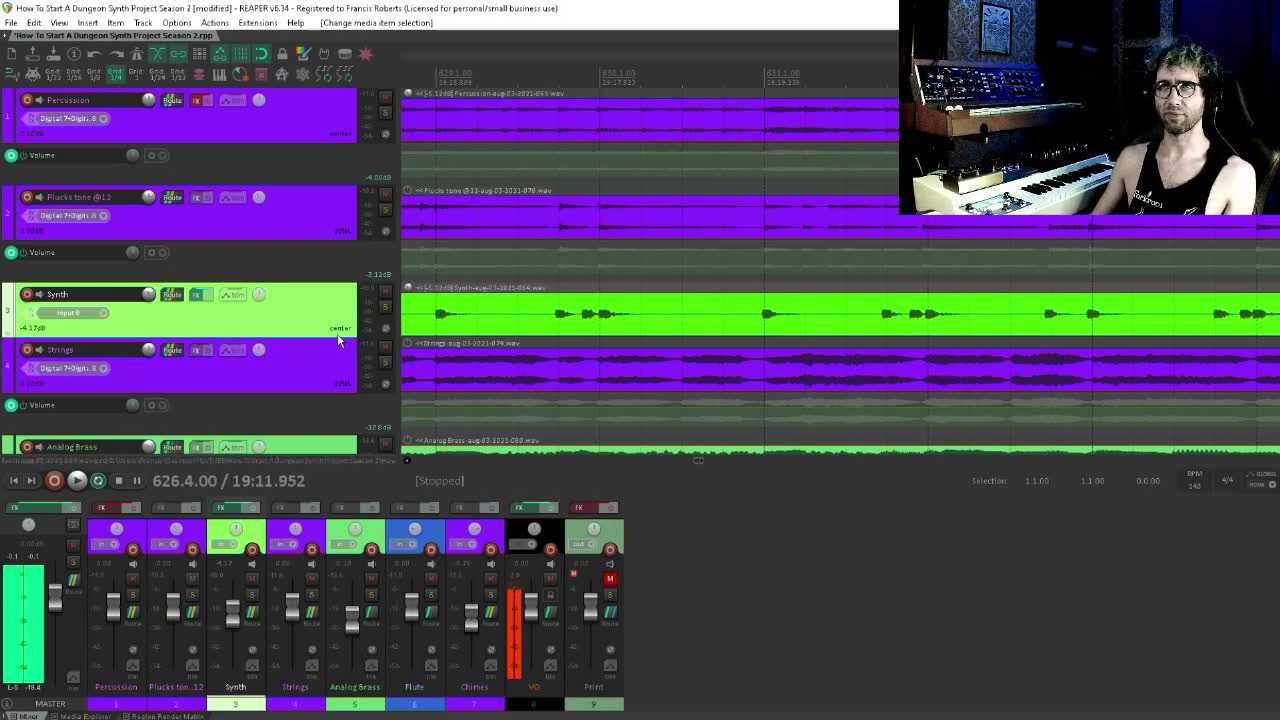
left_click_drag(339, 340, 340, 410)
scroll(568, 328, "right", 6)
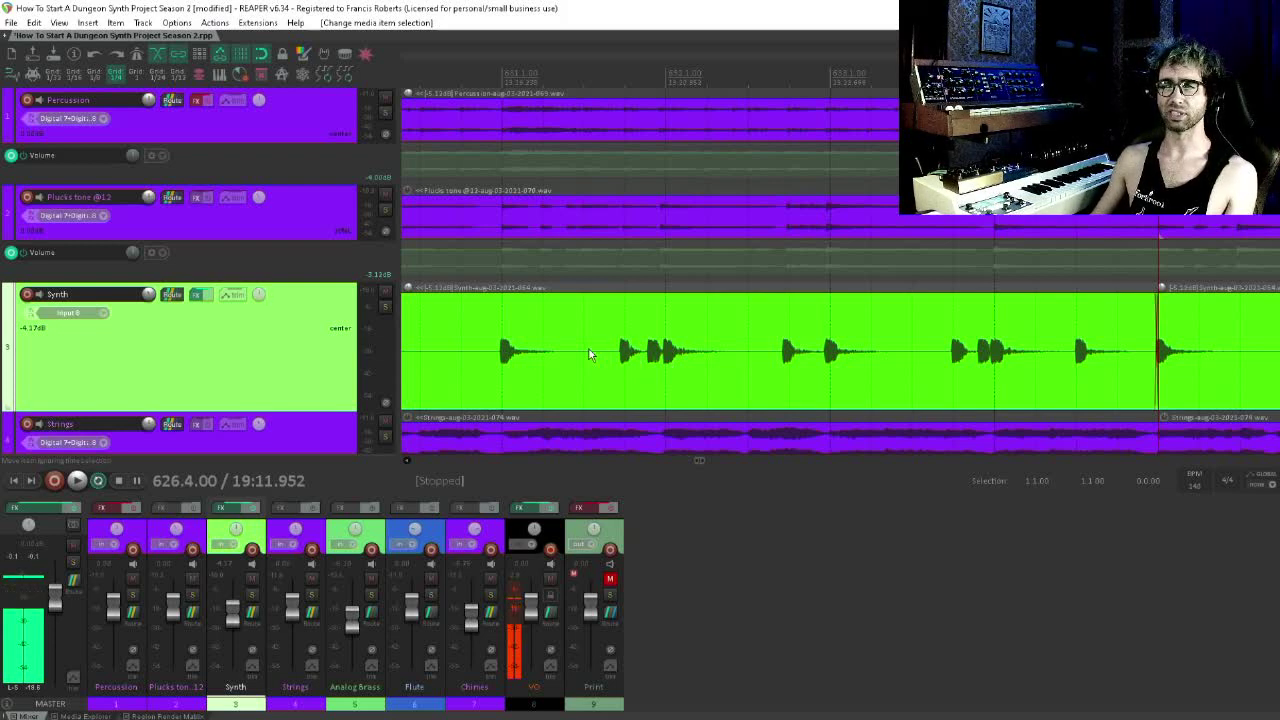
scroll(590, 354, "right", 3)
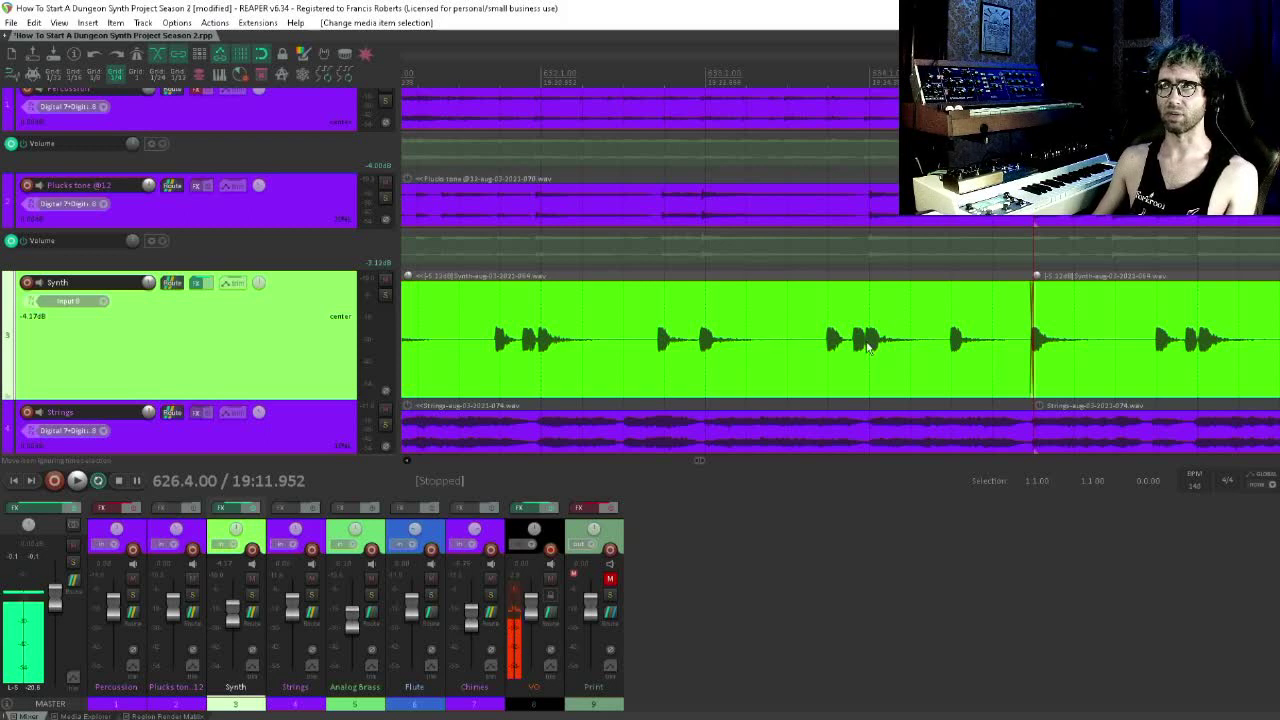
left_click(482, 322)
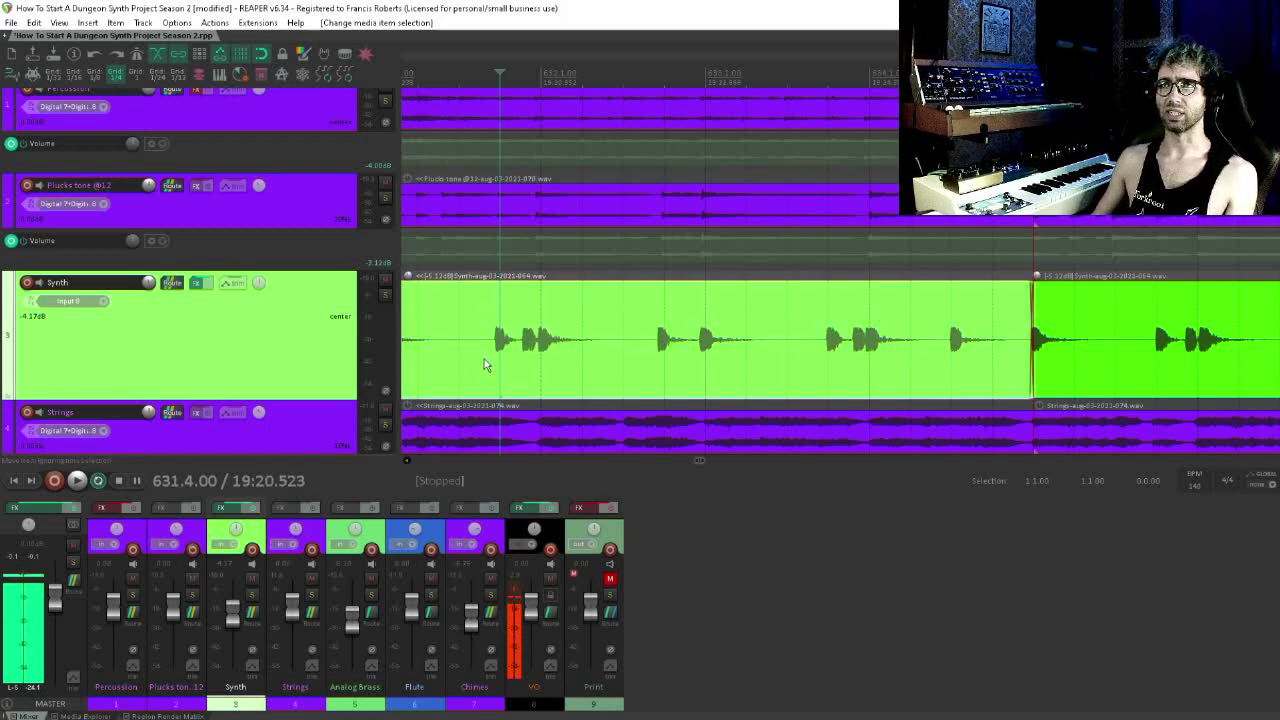
left_click(476, 215)
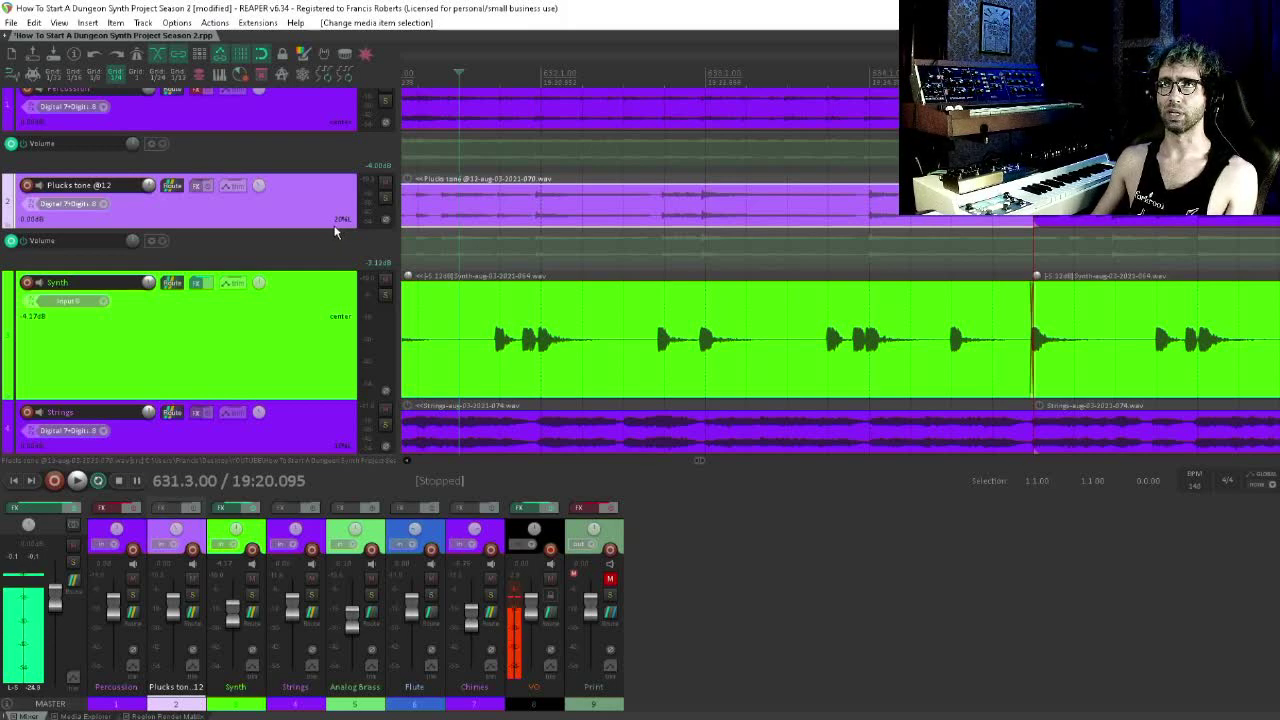
left_click_drag(335, 232, 538, 269)
left_click(541, 258)
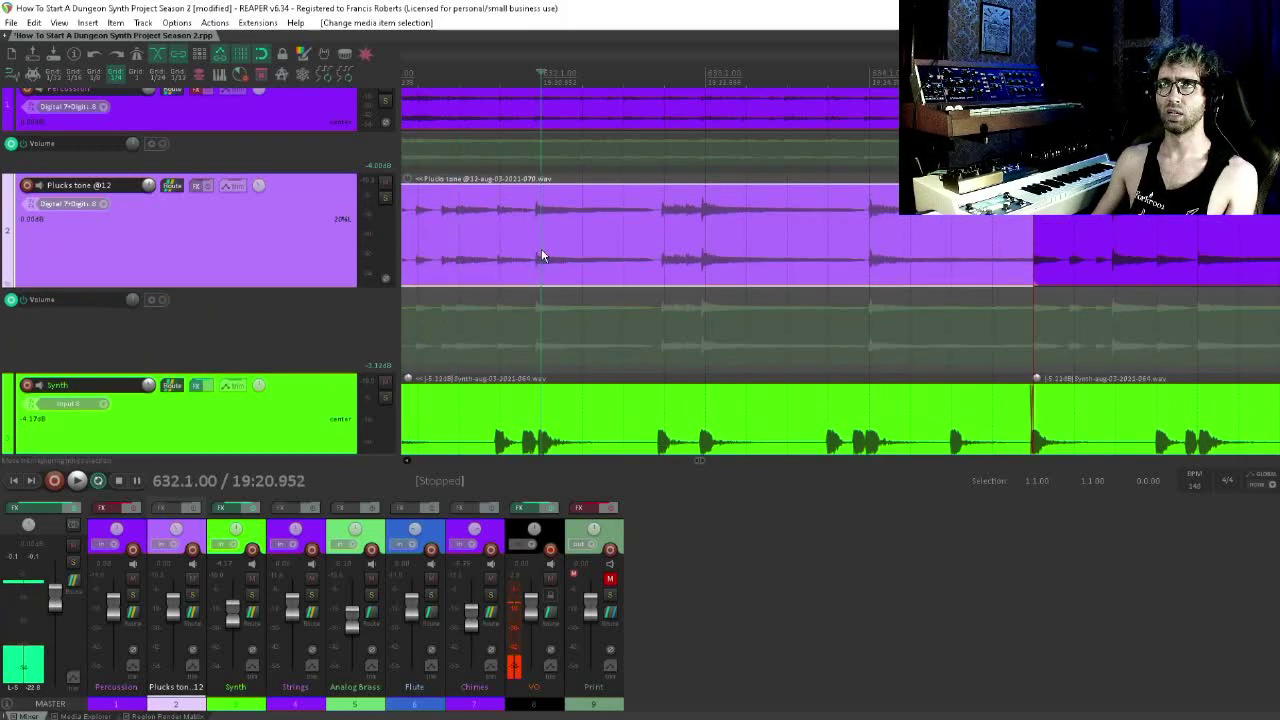
scroll(549, 274, "up", 5)
scroll(663, 234, "down", 3)
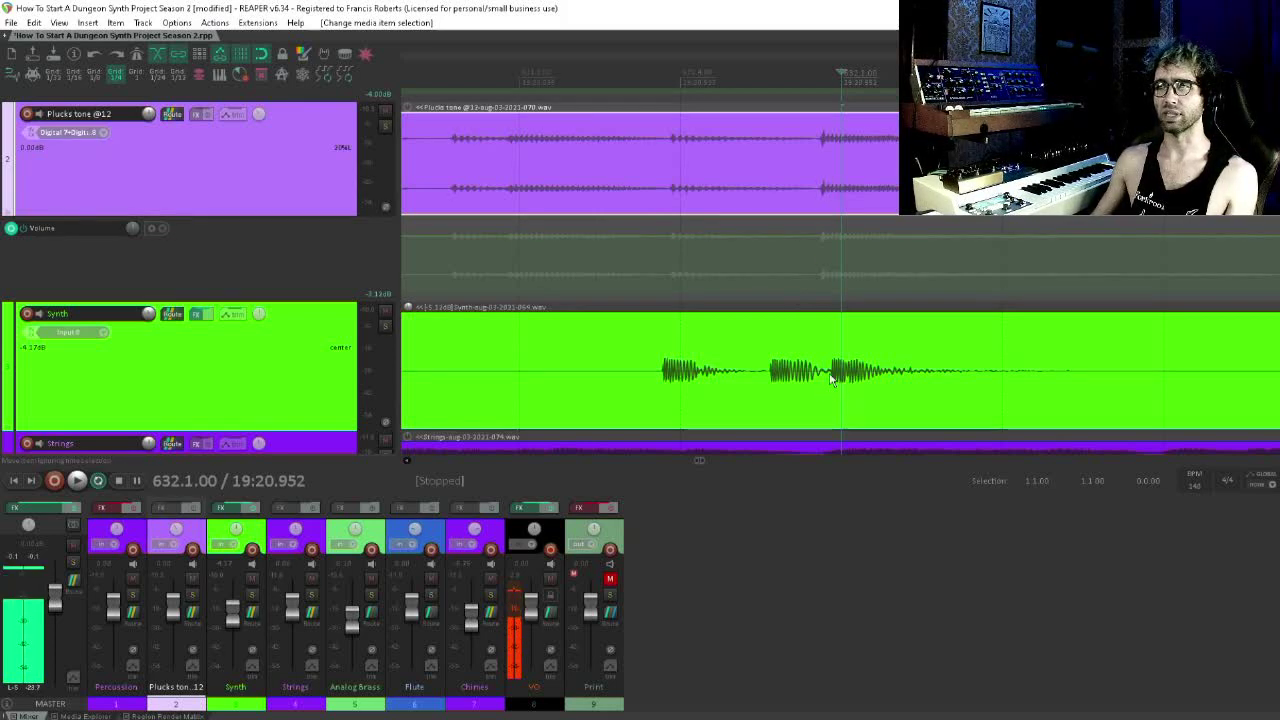
scroll(830, 375, "down", 4)
left_click_drag(922, 275, 589, 277)
left_click(564, 383)
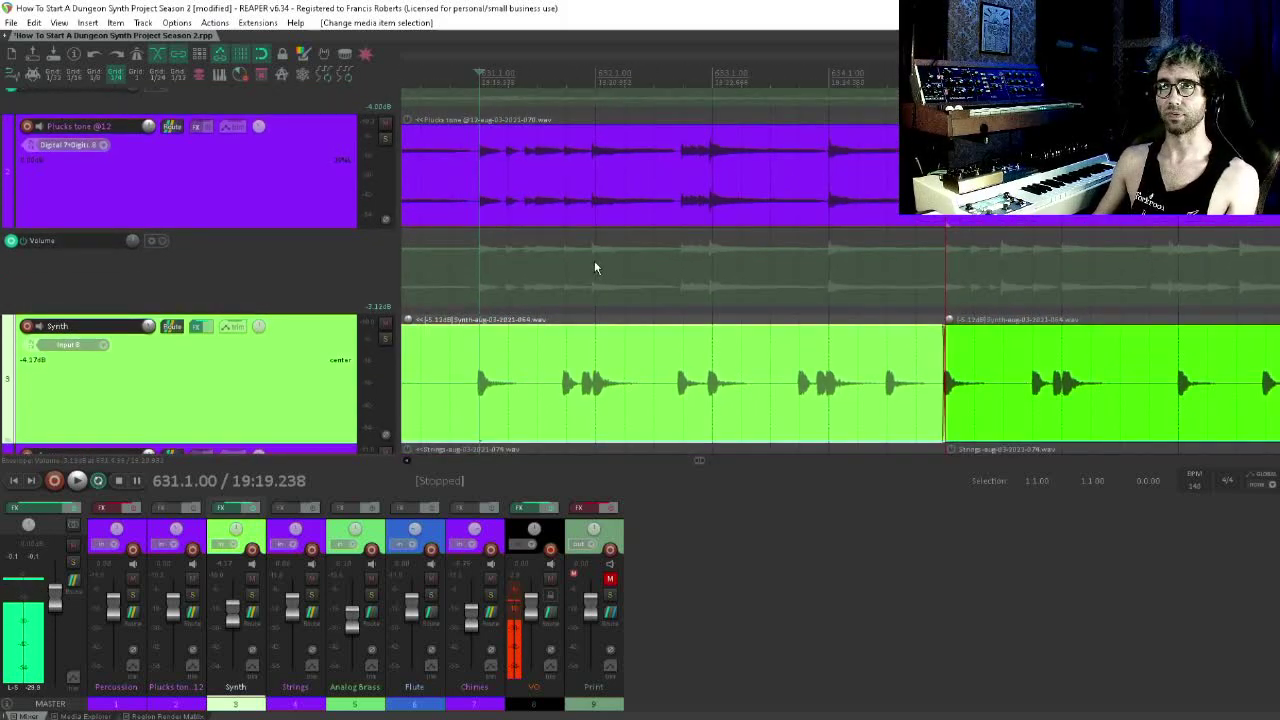
key("space")
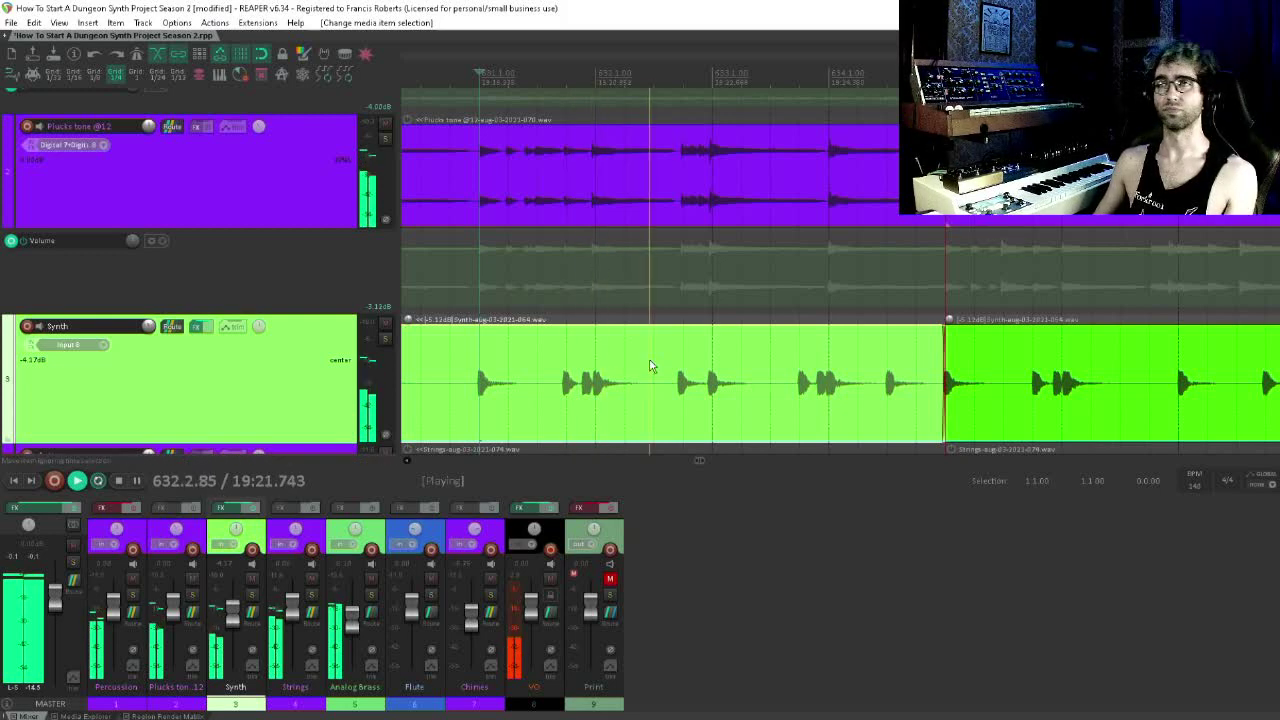
key("space")
- Examine the Synth notes past bar 635 and play the phrase from bar 643.1
left_click_drag(898, 345, 622, 343)
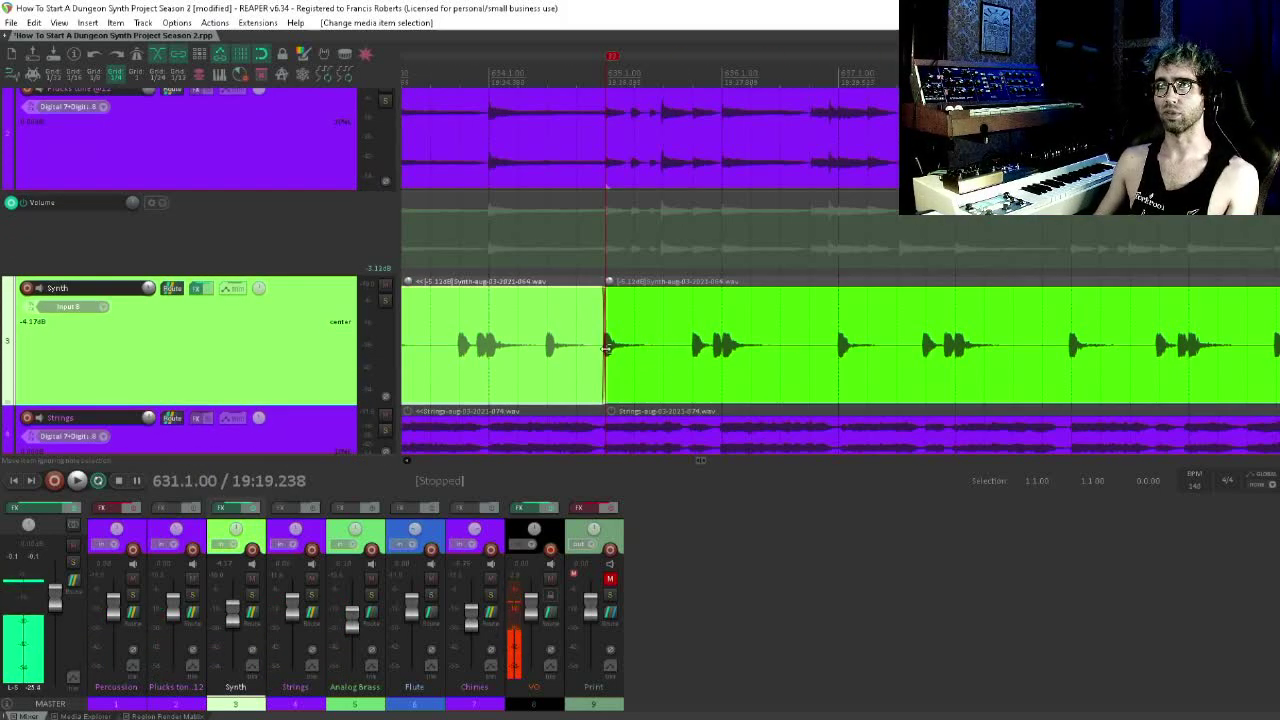
left_click_drag(607, 348, 523, 360)
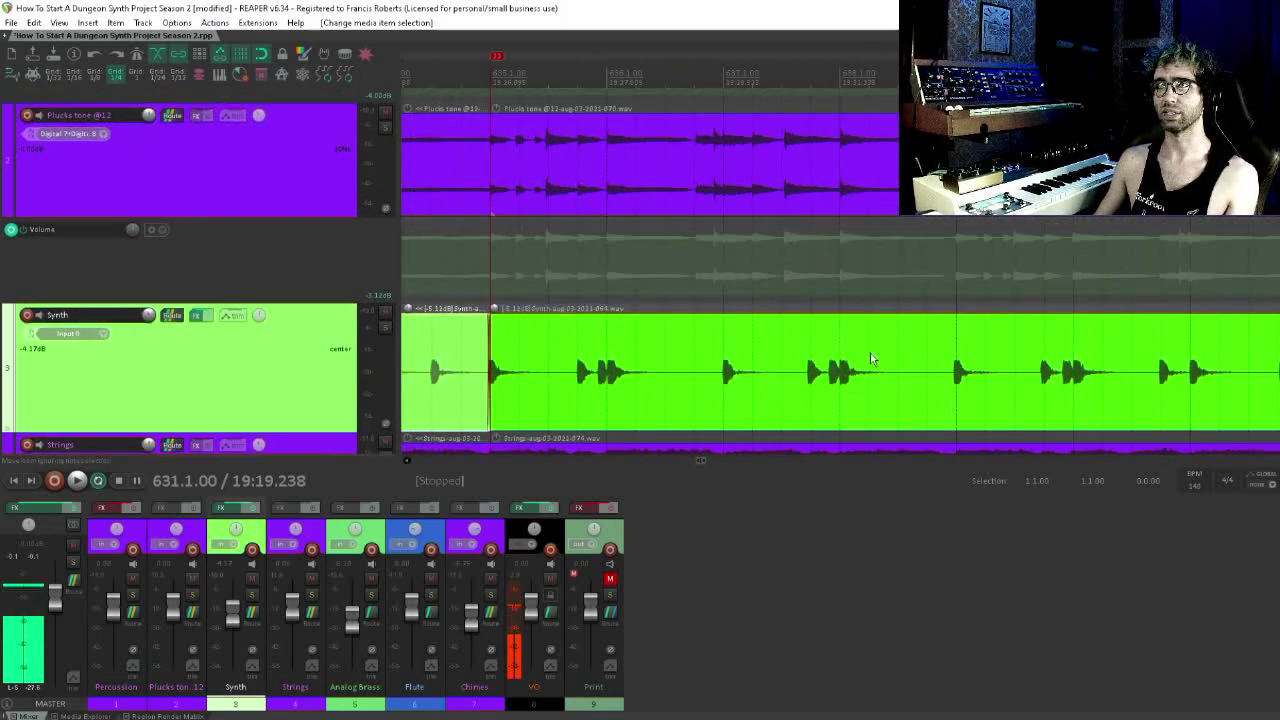
left_click_drag(871, 358, 540, 365)
left_click_drag(977, 362, 595, 378)
left_click(676, 408)
scroll(705, 407, "up", 2)
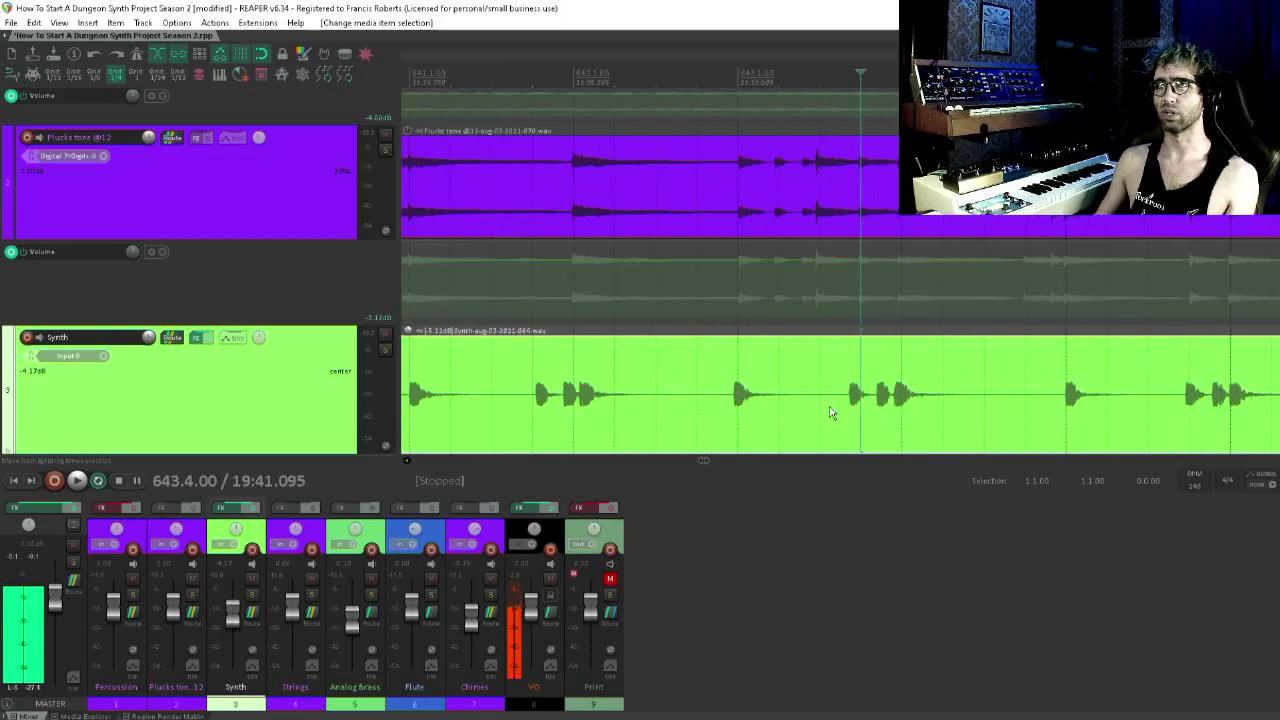
left_click(727, 388)
key("space")
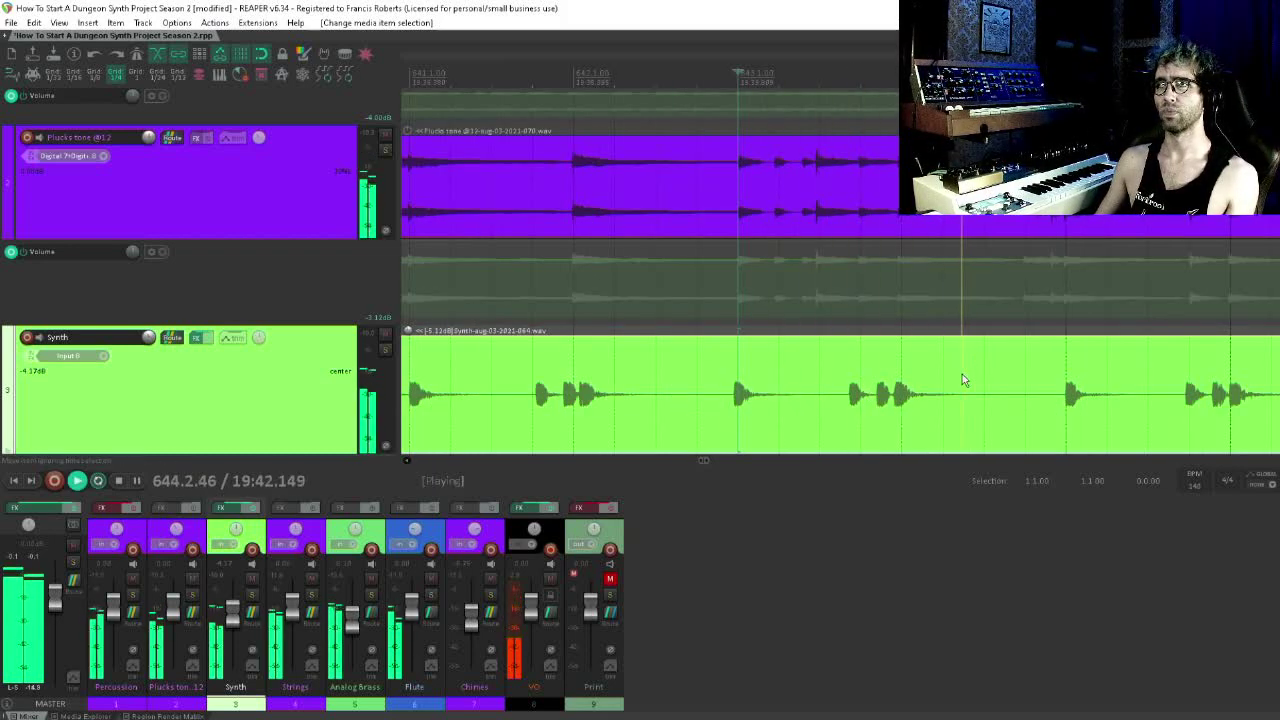
key("space")
- Split the Synth item at bars 643.3 and 644.4 to isolate the three-note group
scroll(617, 351, "down", 1)
left_click(514, 363)
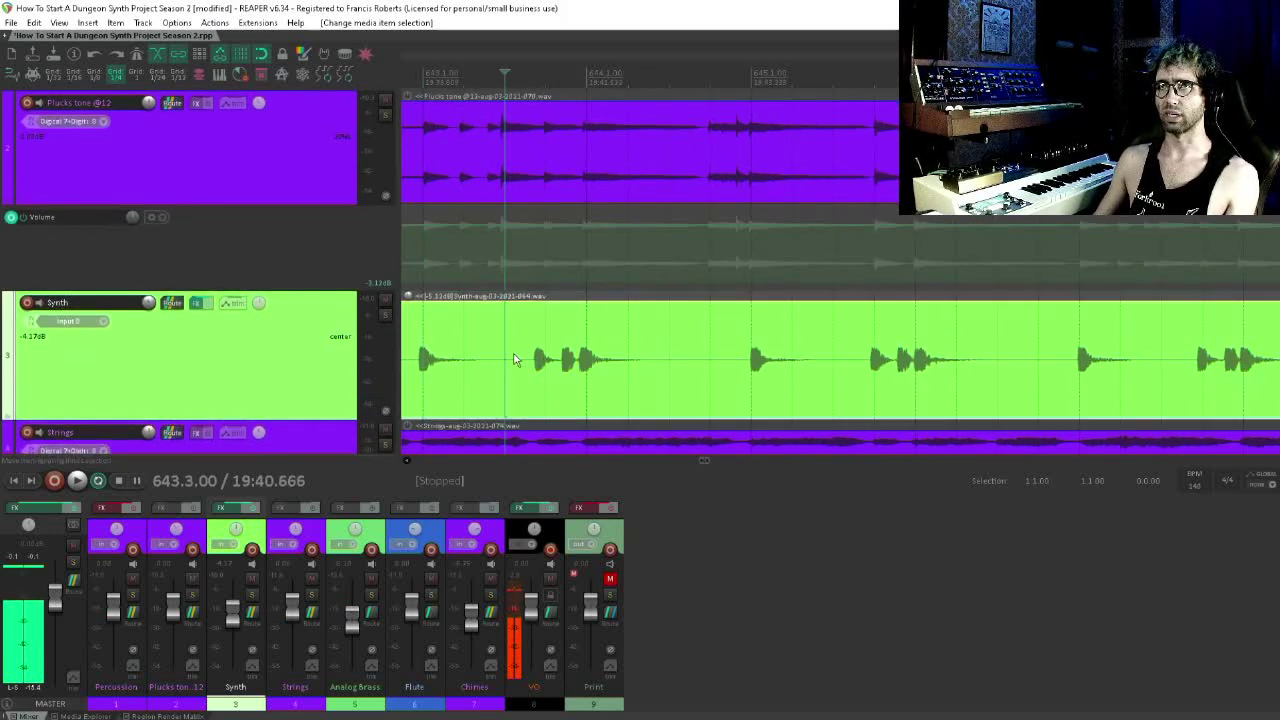
key("s")
left_click(723, 366)
key("s")
- Nudge the isolated three-note Synth item near bar 644 slightly later
left_click(577, 381, "ctrl")
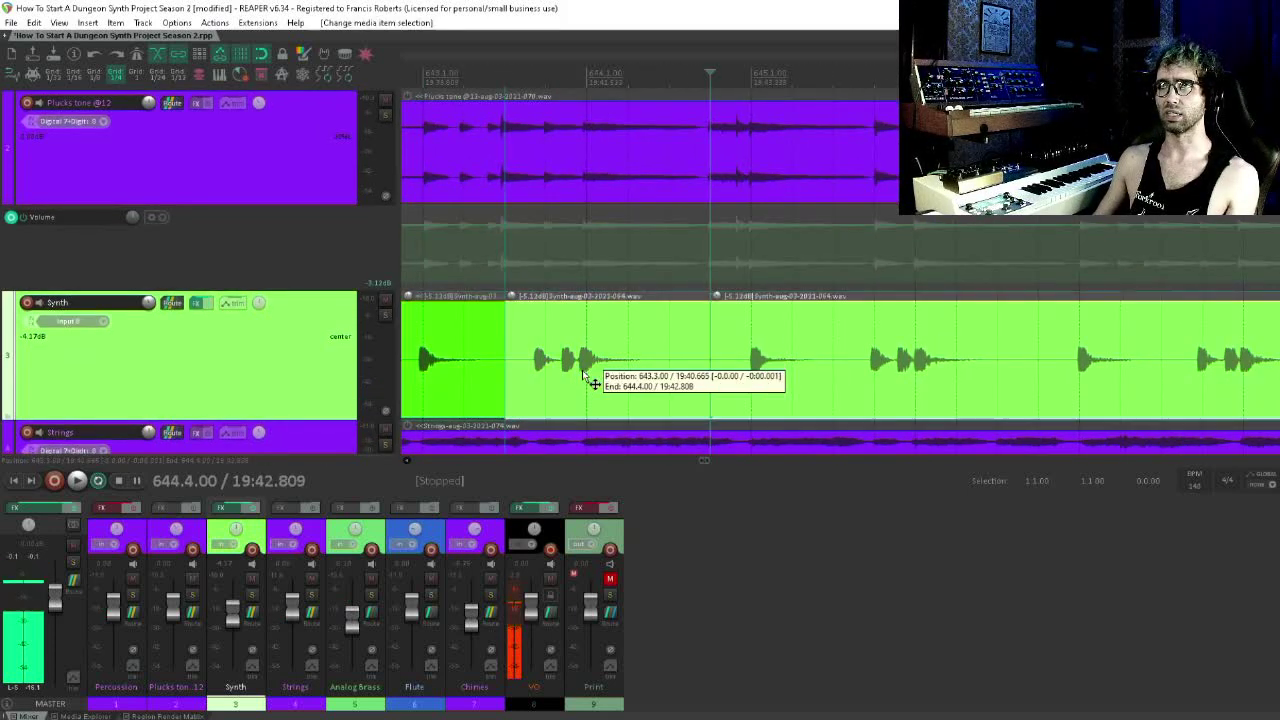
left_click_drag(577, 381, 609, 372)
scroll(597, 372, "left", 1)
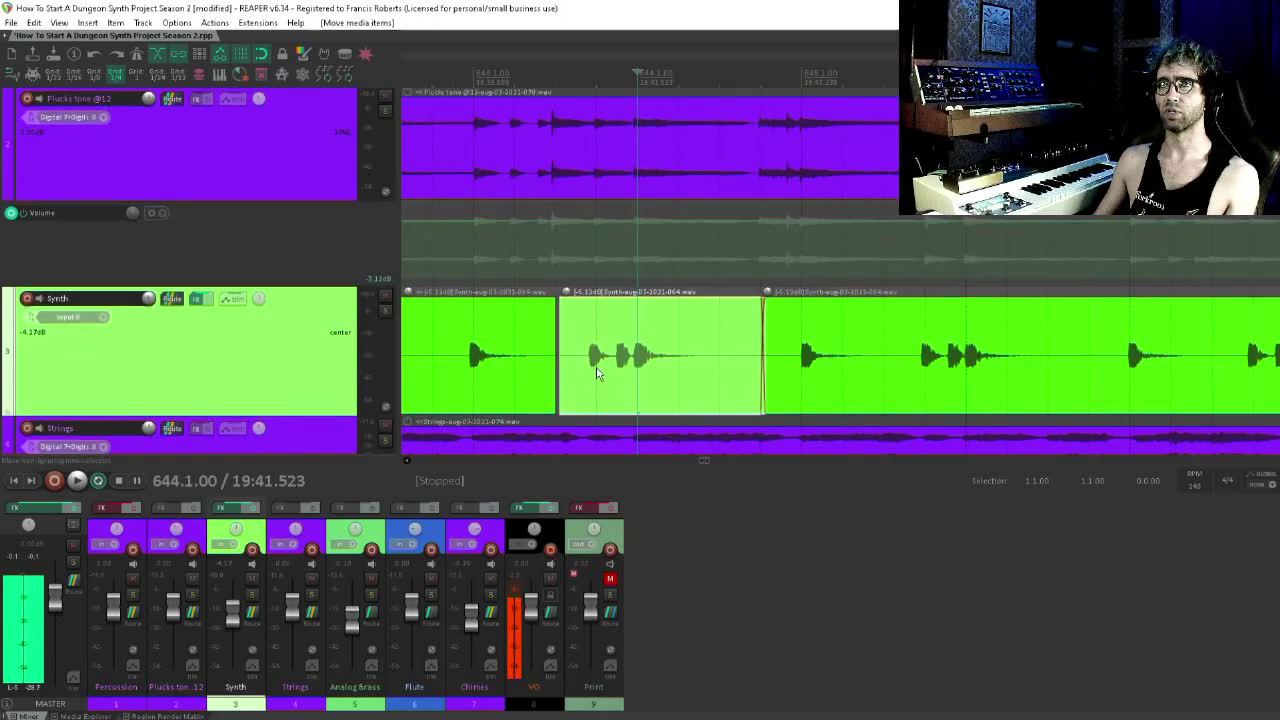
- Play the adjusted Synth phrase from bar 642.4 and save the project
left_click(445, 350)
key("space")
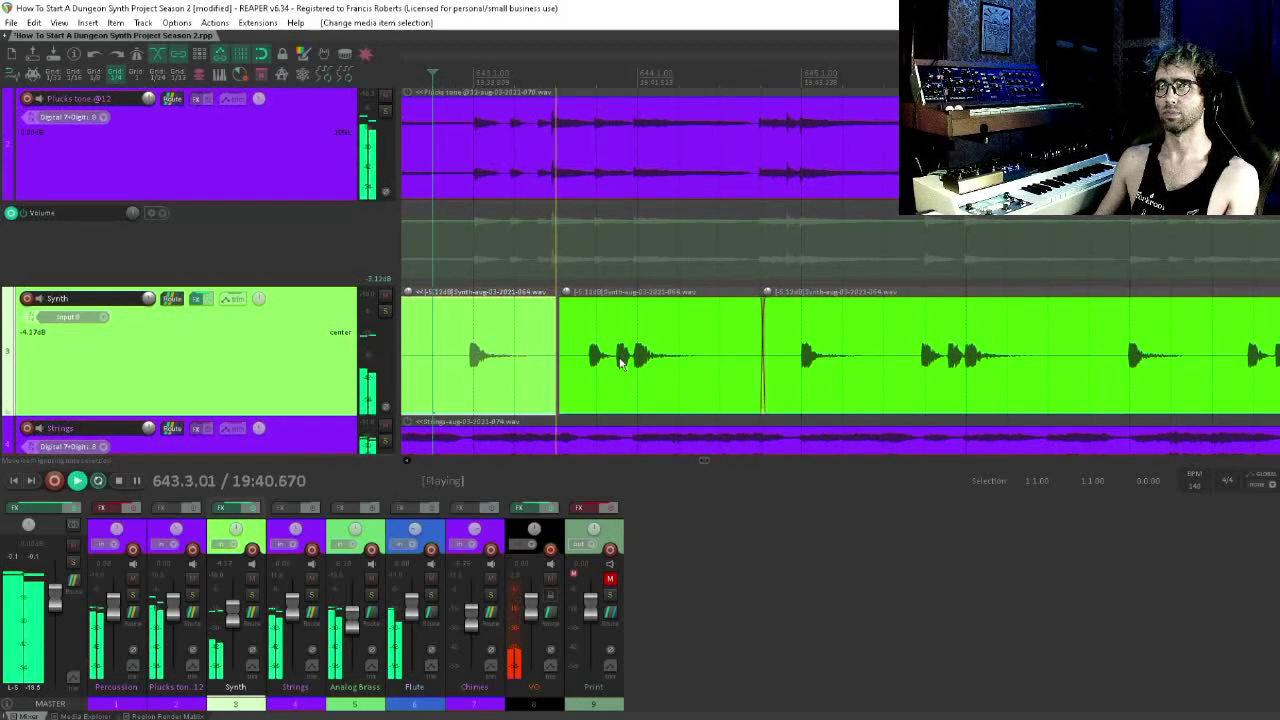
scroll(840, 340, "down", 3)
left_click_drag(989, 333, 811, 350)
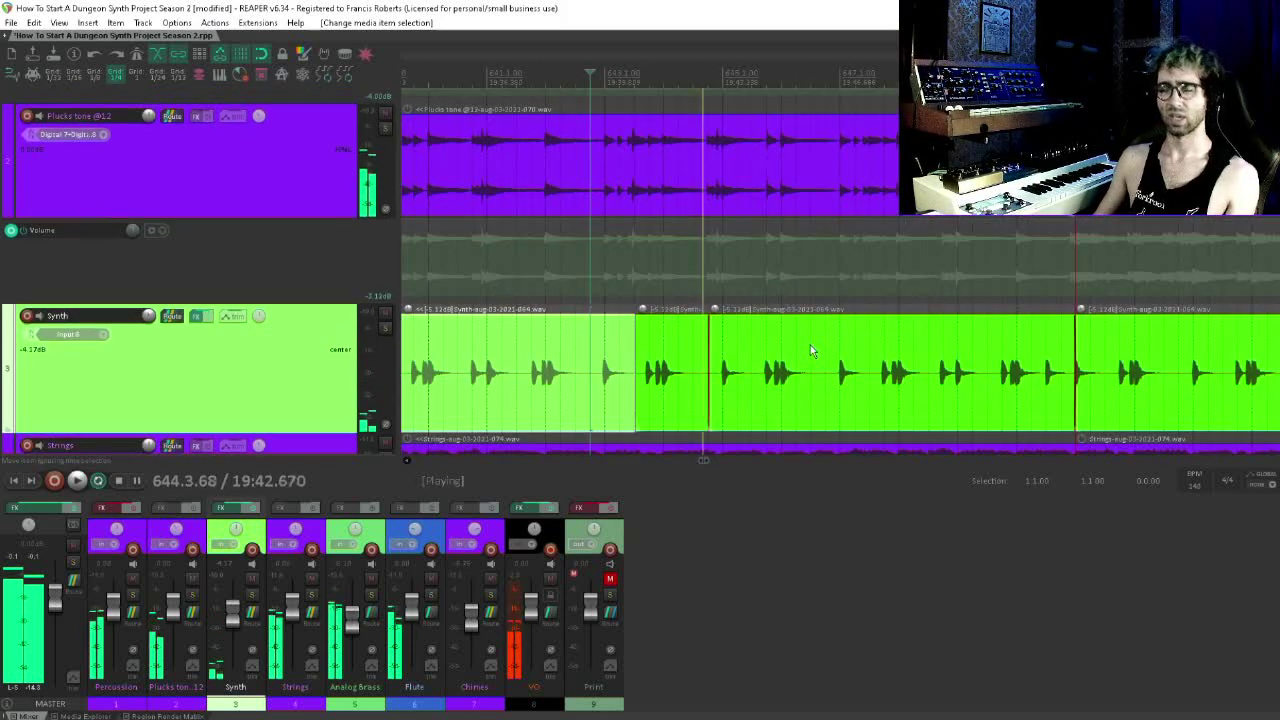
key("space")
key("ctrl+s")
- Examine the remaining Synth notes from bar 651 to the item's end at bar 667
left_click_drag(1036, 340, 706, 340)
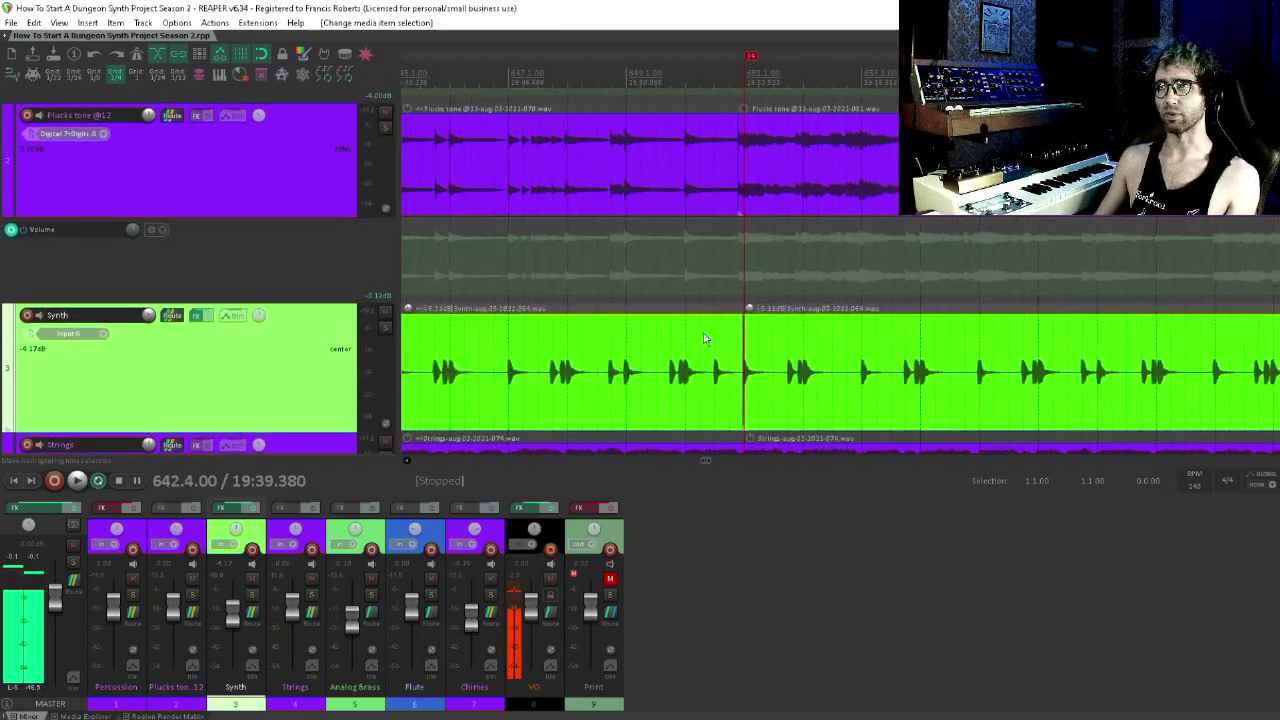
left_click(914, 370)
scroll(1012, 370, "up", 1)
left_click_drag(1152, 366, 674, 369)
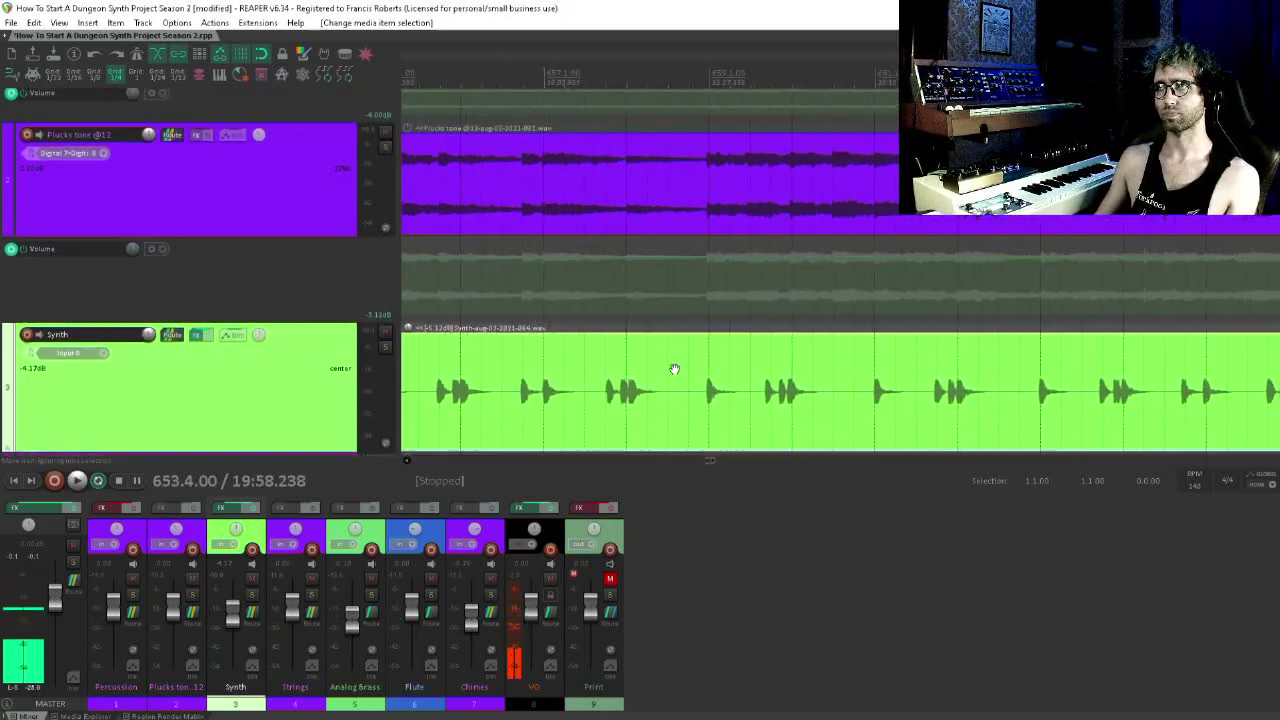
left_click_drag(930, 362, 772, 374)
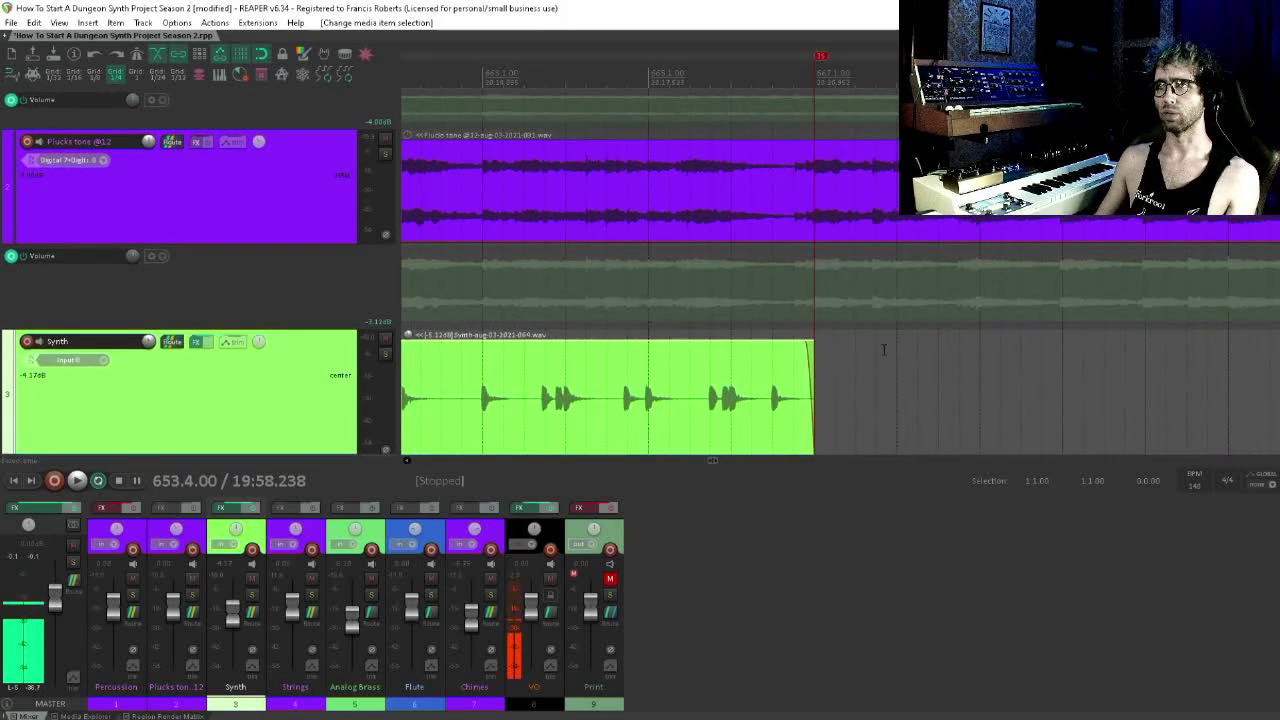
scroll(904, 346, "down", 8)
left_click_drag(923, 342, 794, 344)
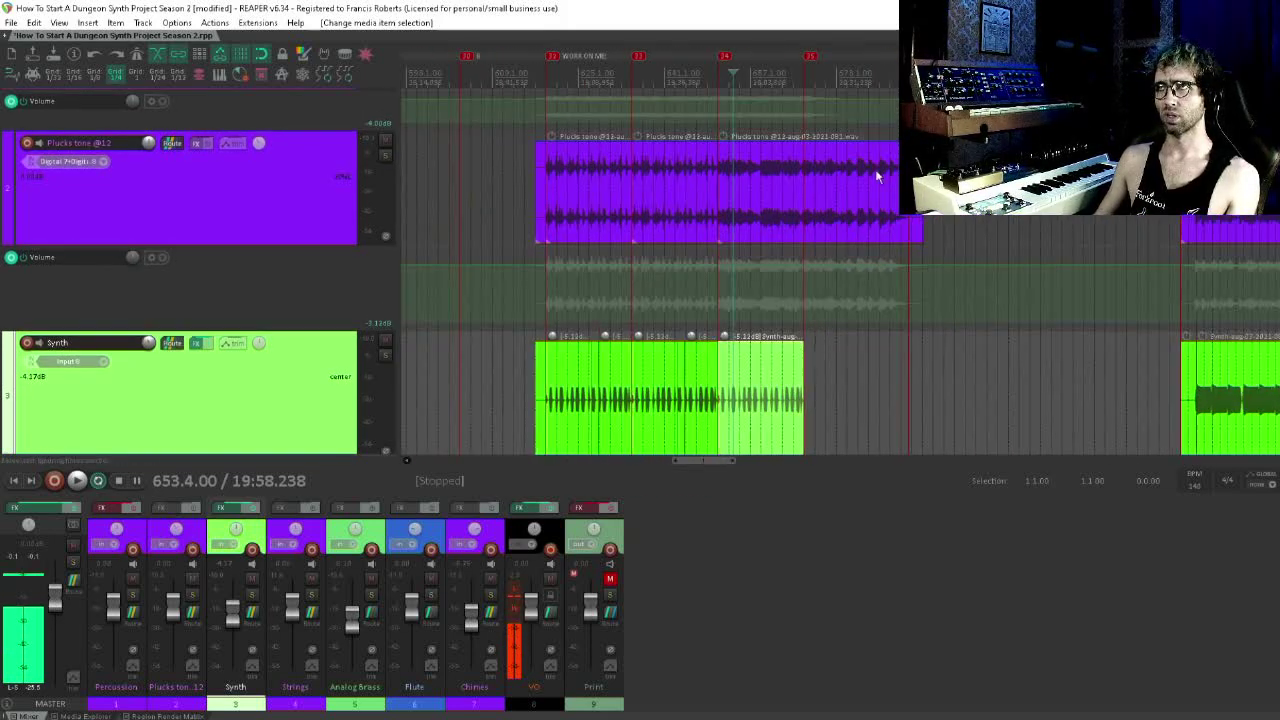
left_click(880, 178)
left_click_drag(917, 213, 679, 240)
key("ctrl+s")
key("space")
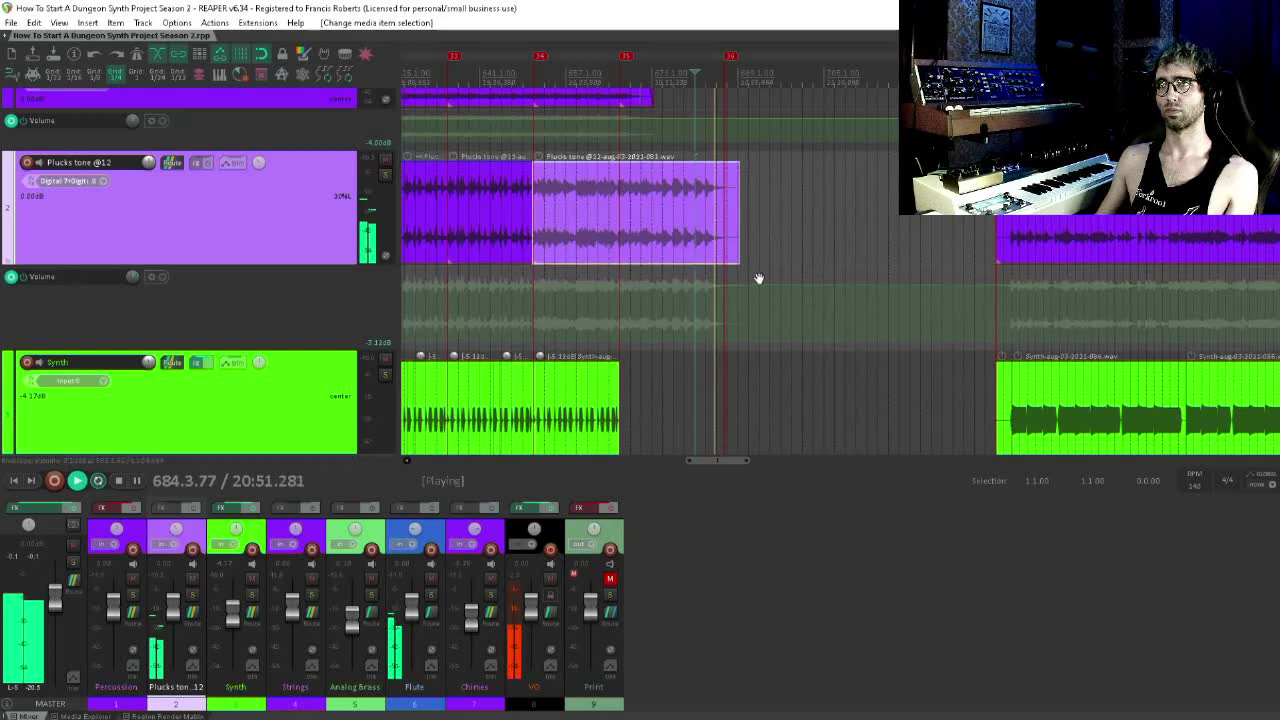
scroll(760, 270, "down", 4)
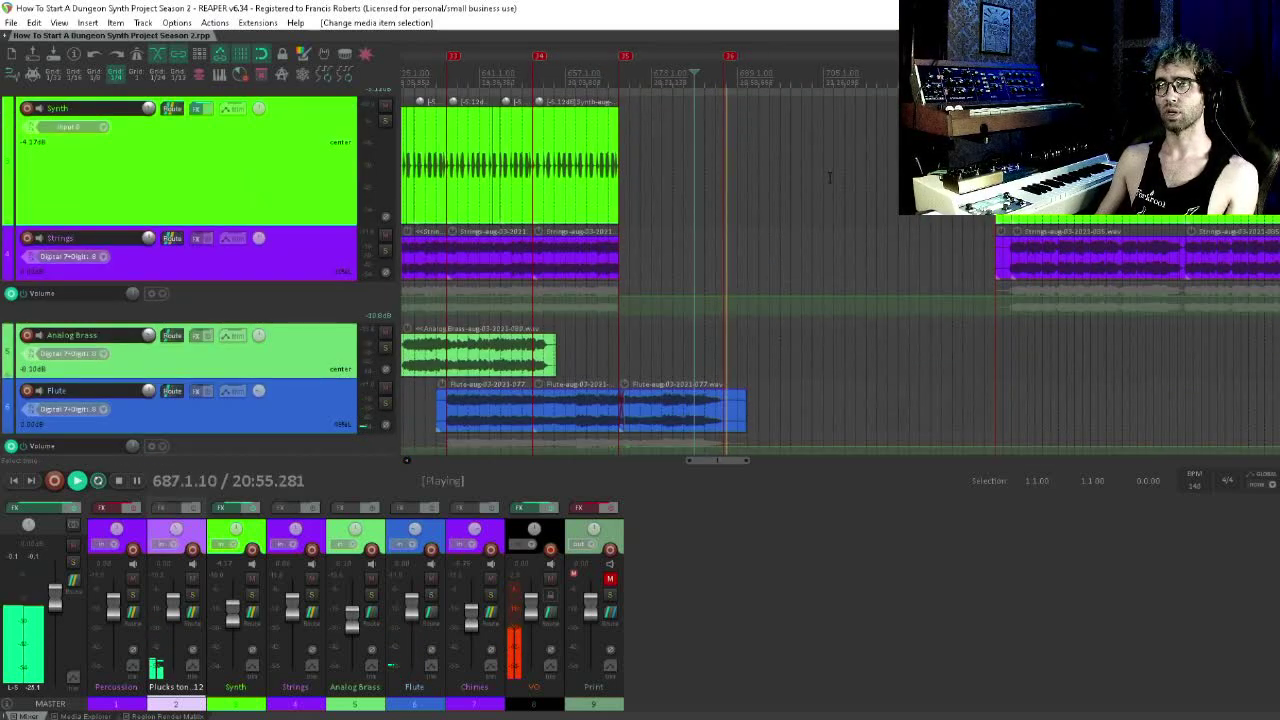
scroll(816, 193, "up", 4)
key("space")
scroll(806, 265, "right", 2)
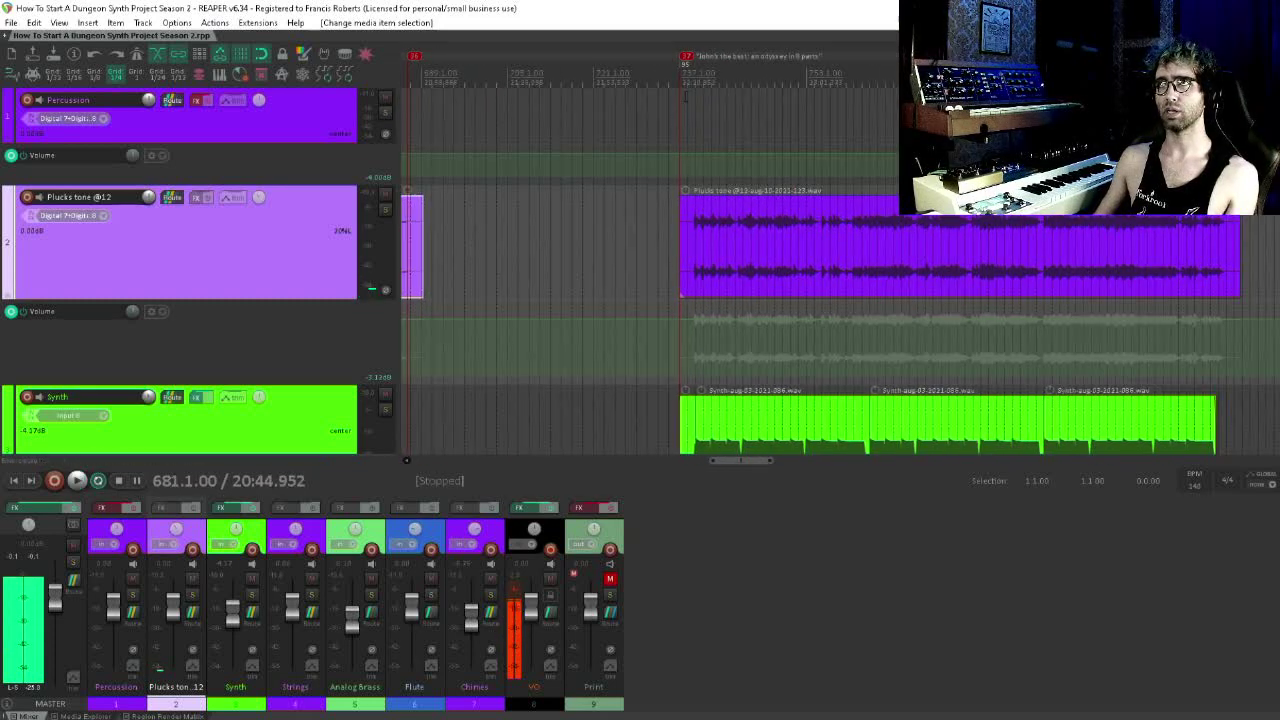
left_click(685, 62)
key("space")
key("space")
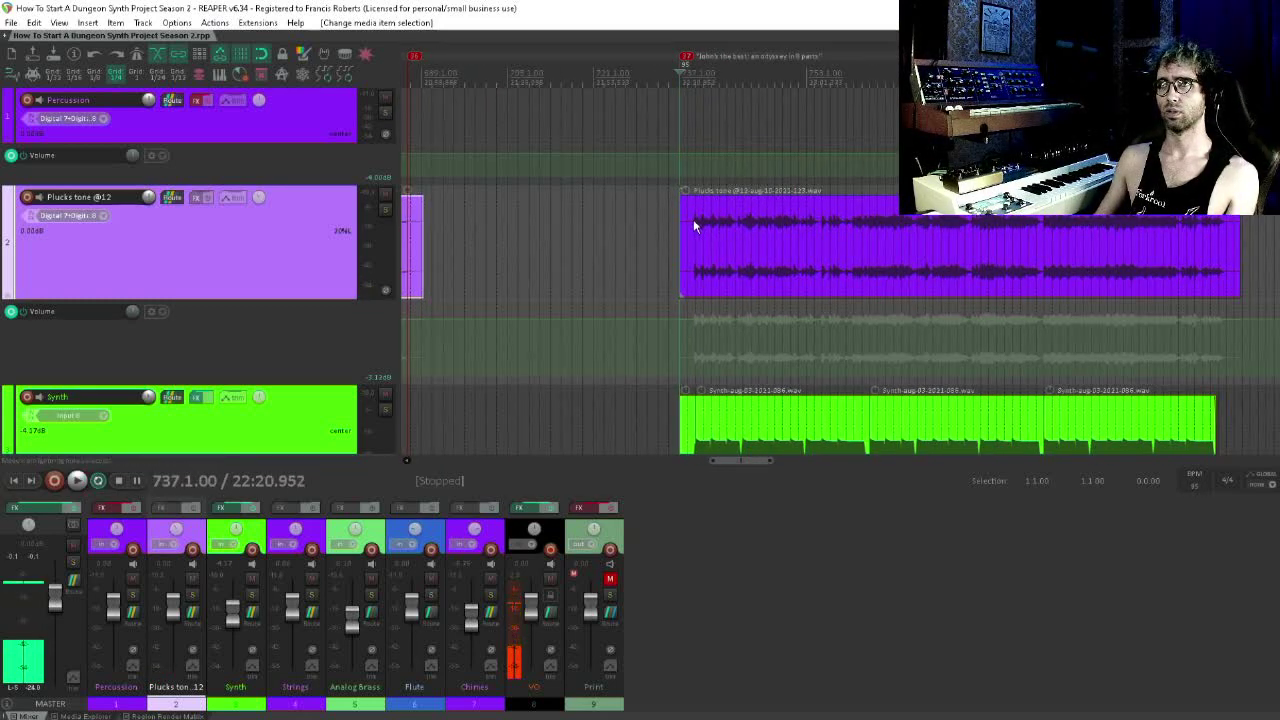
left_click(693, 220)
key("space")
left_click_drag(876, 260, 733, 242)
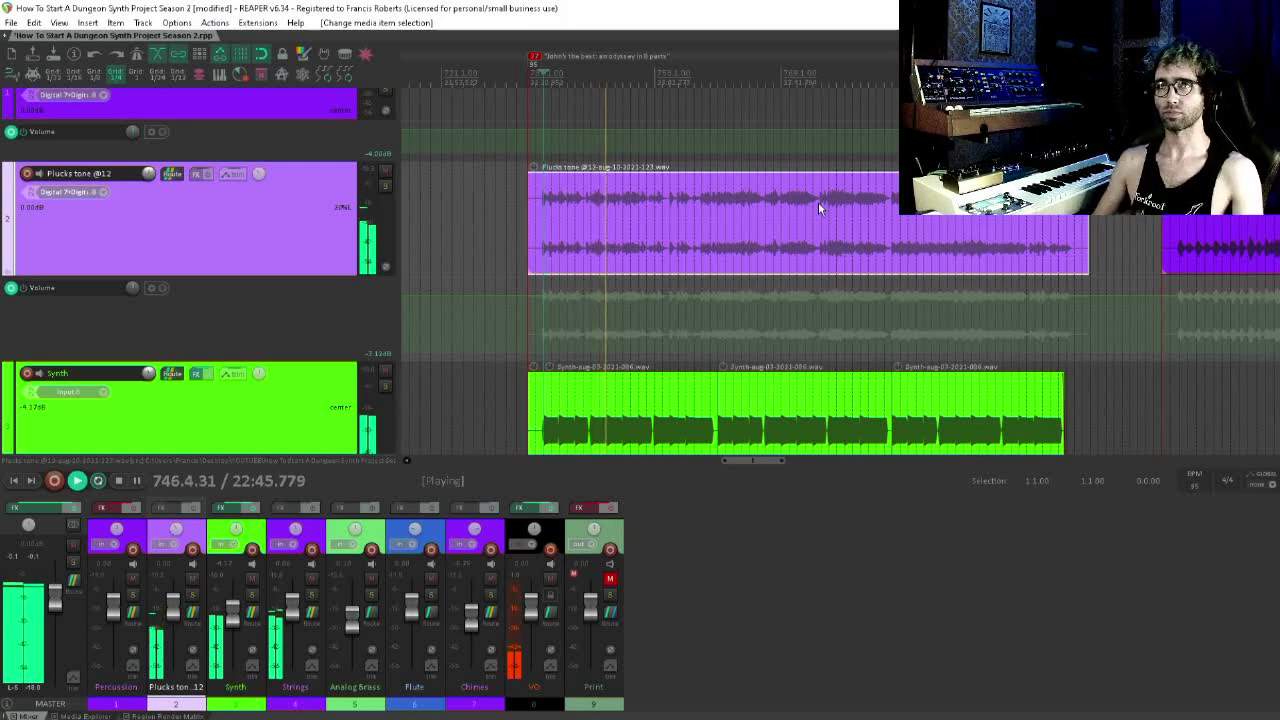
scroll(822, 286, "down", 2)
scroll(822, 286, "down", 1)
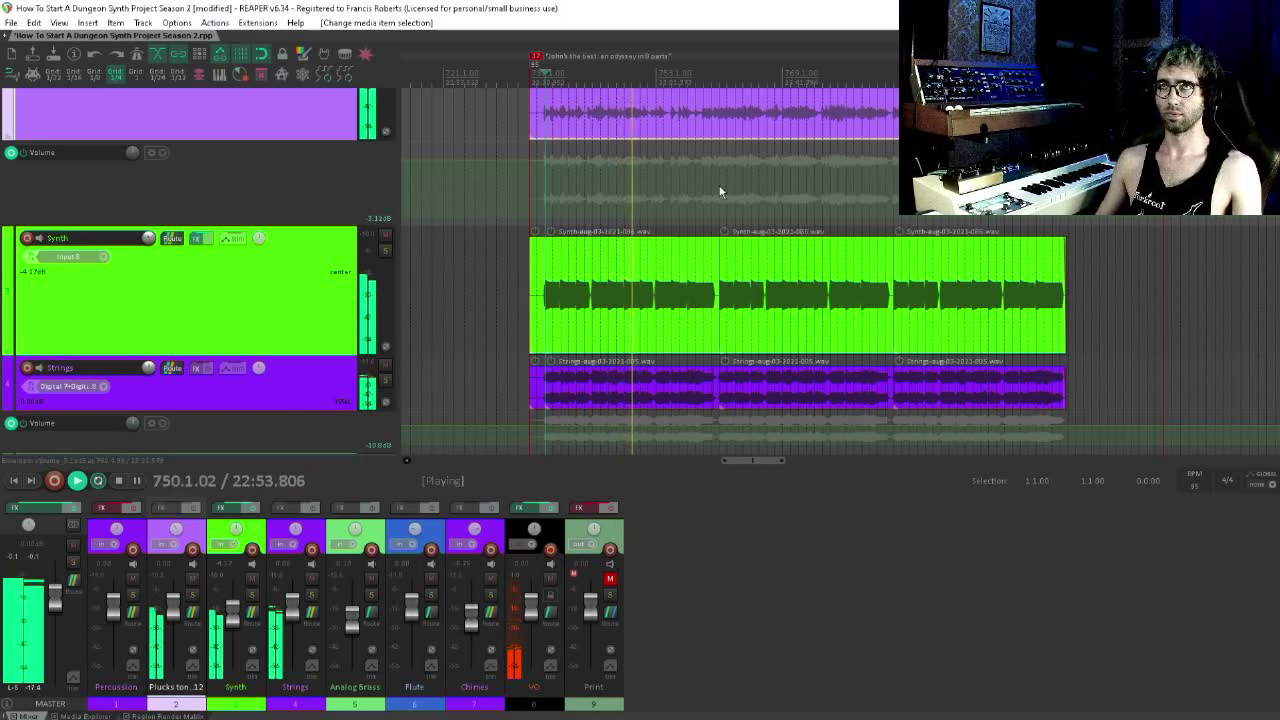
scroll(734, 200, "up", 2)
scroll(734, 200, "up", 1)
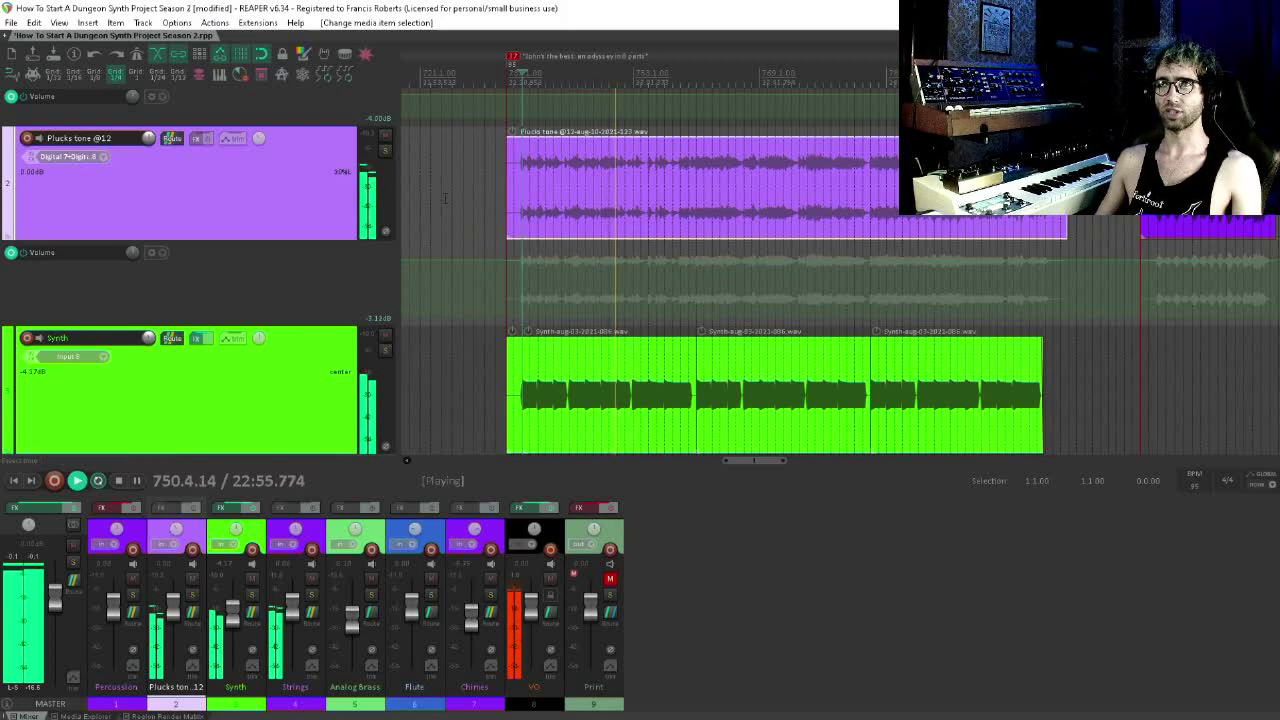
left_click(385, 134)
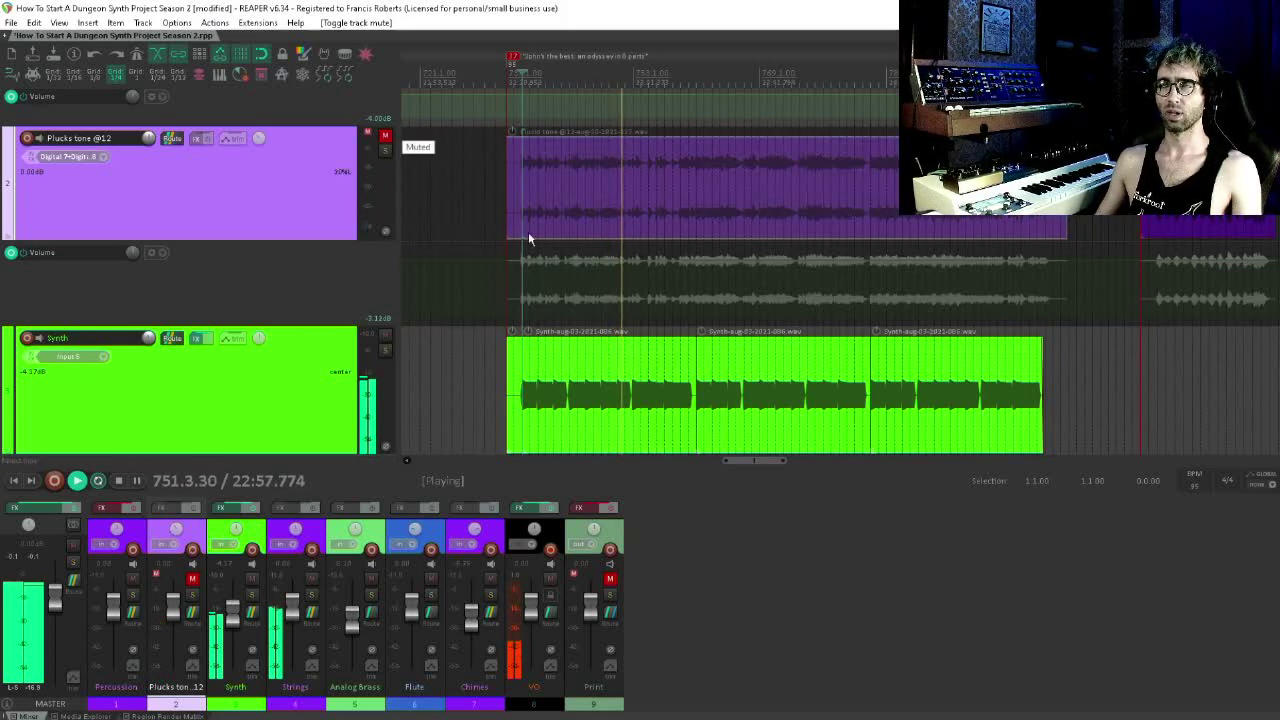
scroll(530, 240, "down", 4)
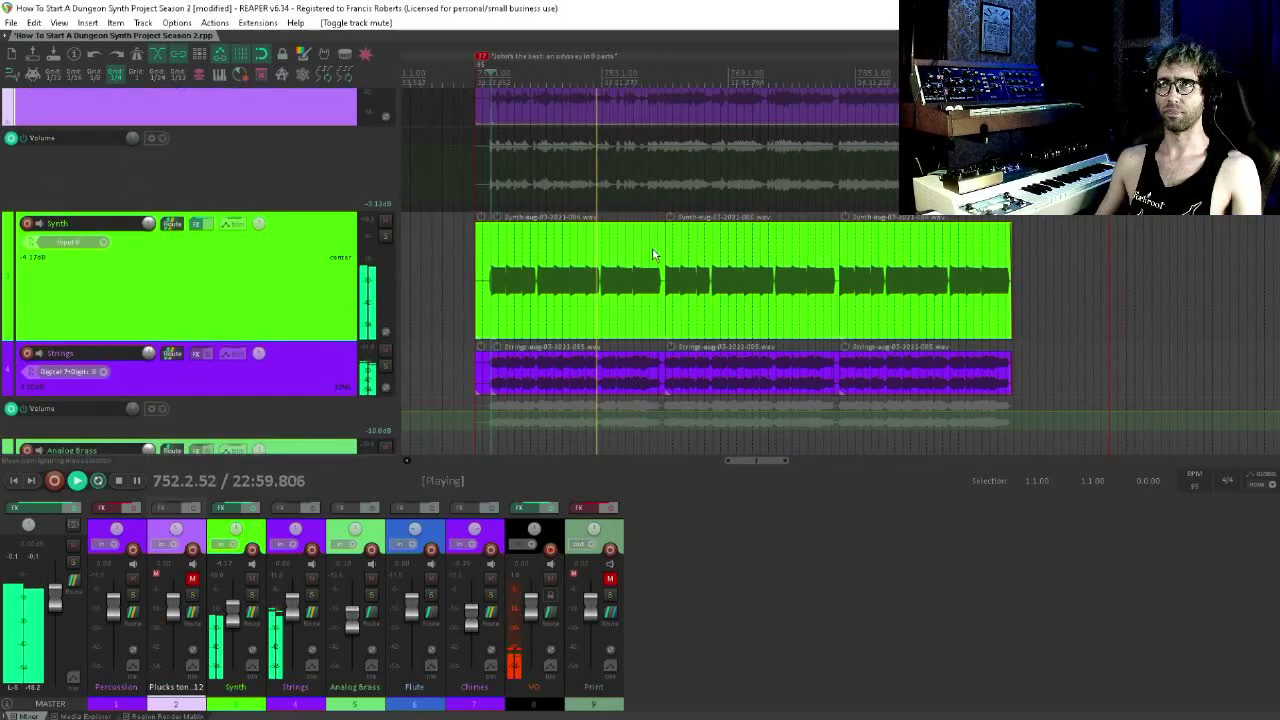
left_click_drag(652, 254, 629, 380)
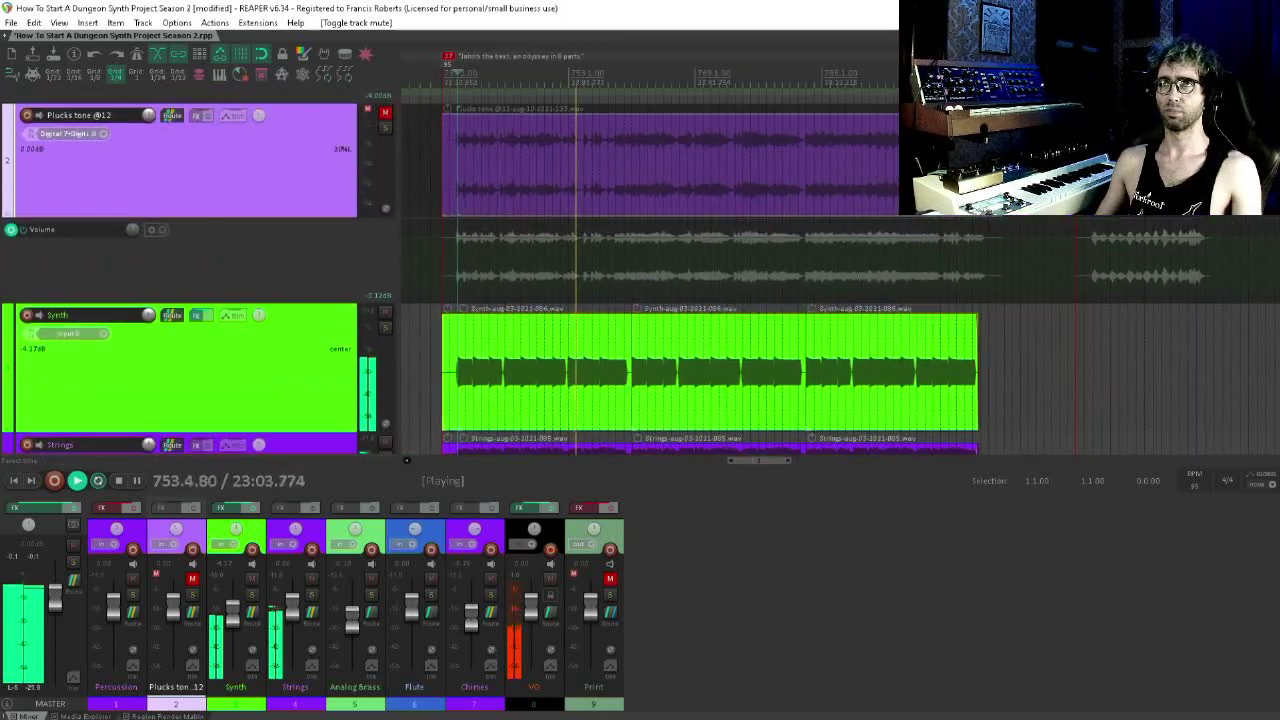
left_click(385, 115)
left_click_drag(590, 178, 438, 143)
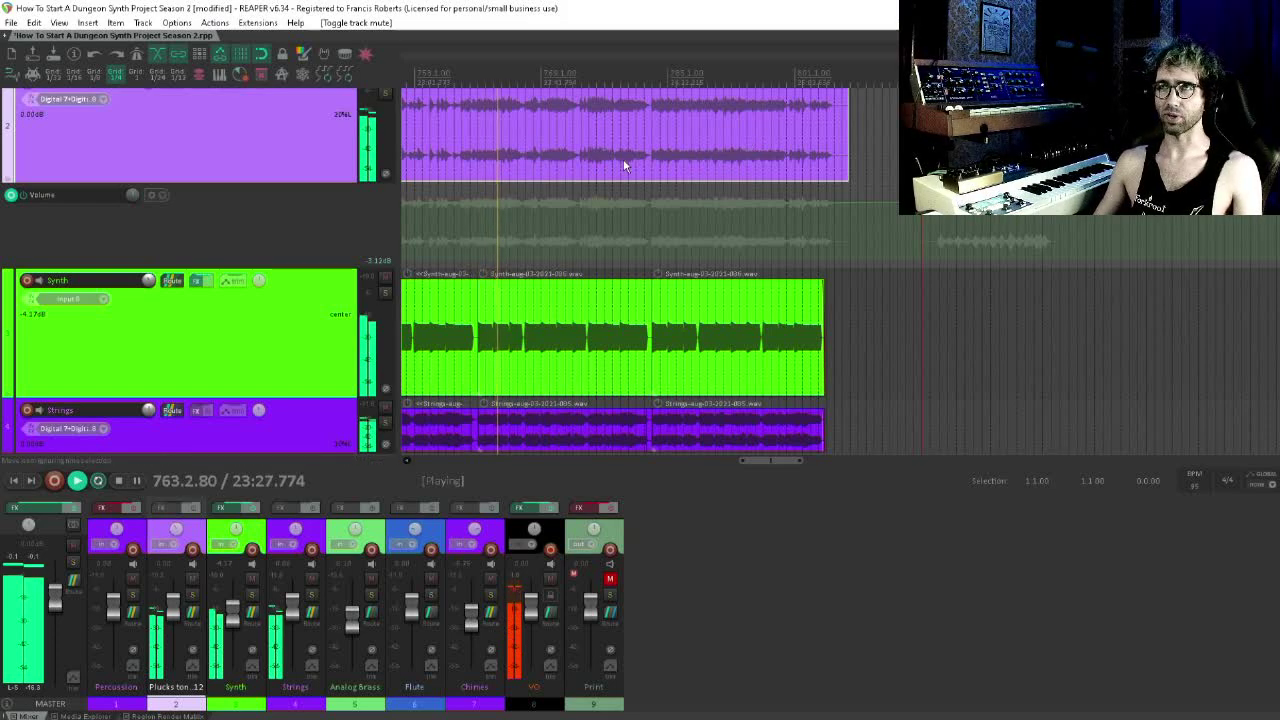
left_click_drag(623, 160, 441, 242)
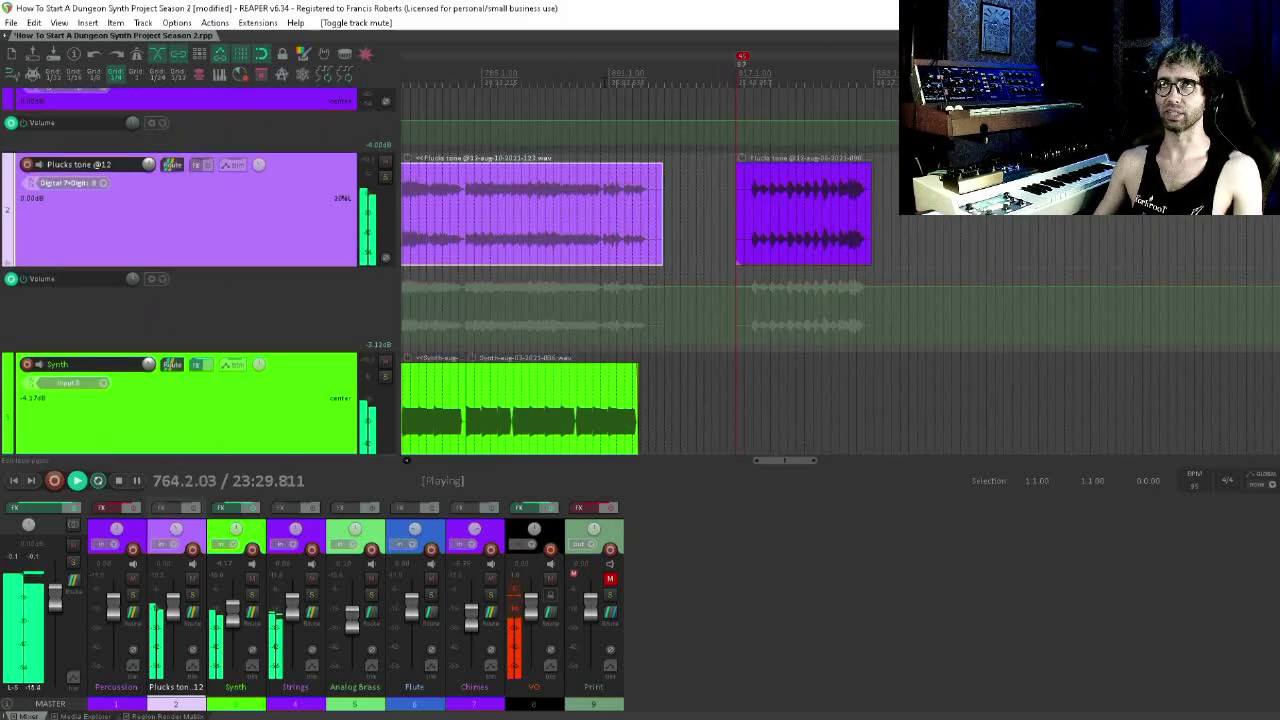
left_click(602, 82)
left_click_drag(683, 228, 652, 298)
scroll(656, 298, "up", 3)
left_click_drag(774, 317, 706, 160)
left_click_drag(840, 263, 671, 330)
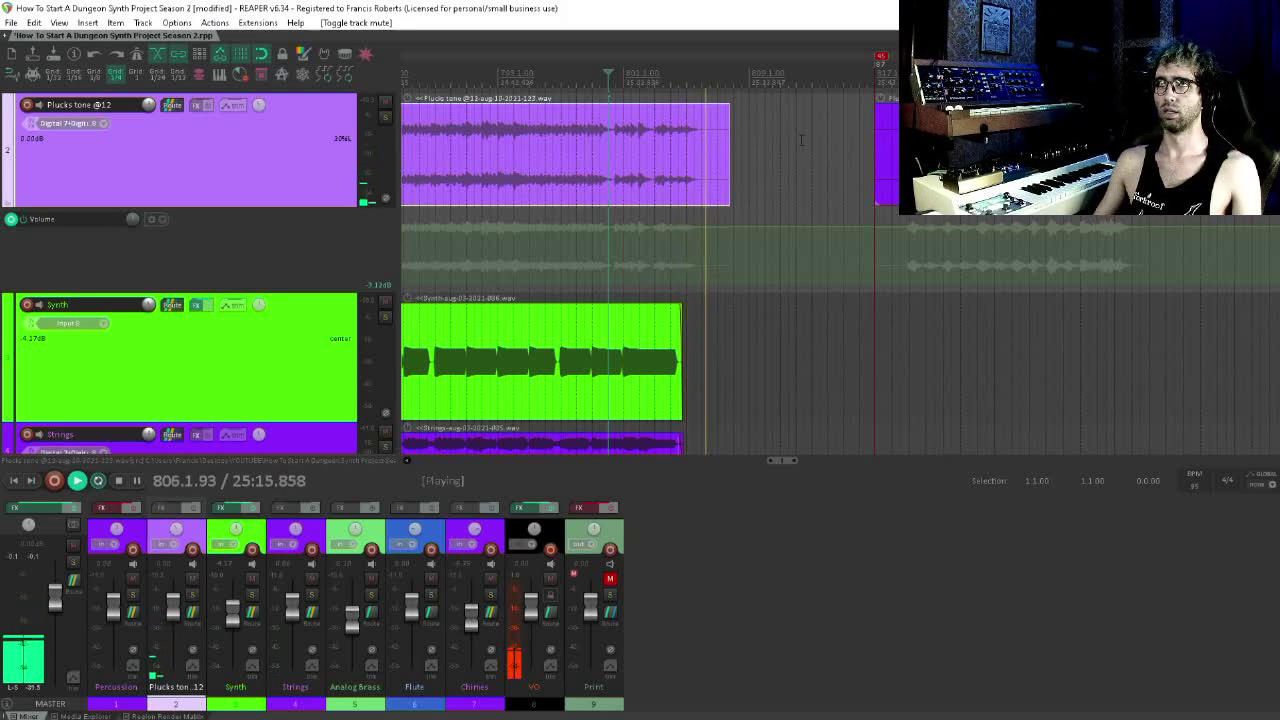
left_click(685, 184)
key("space")
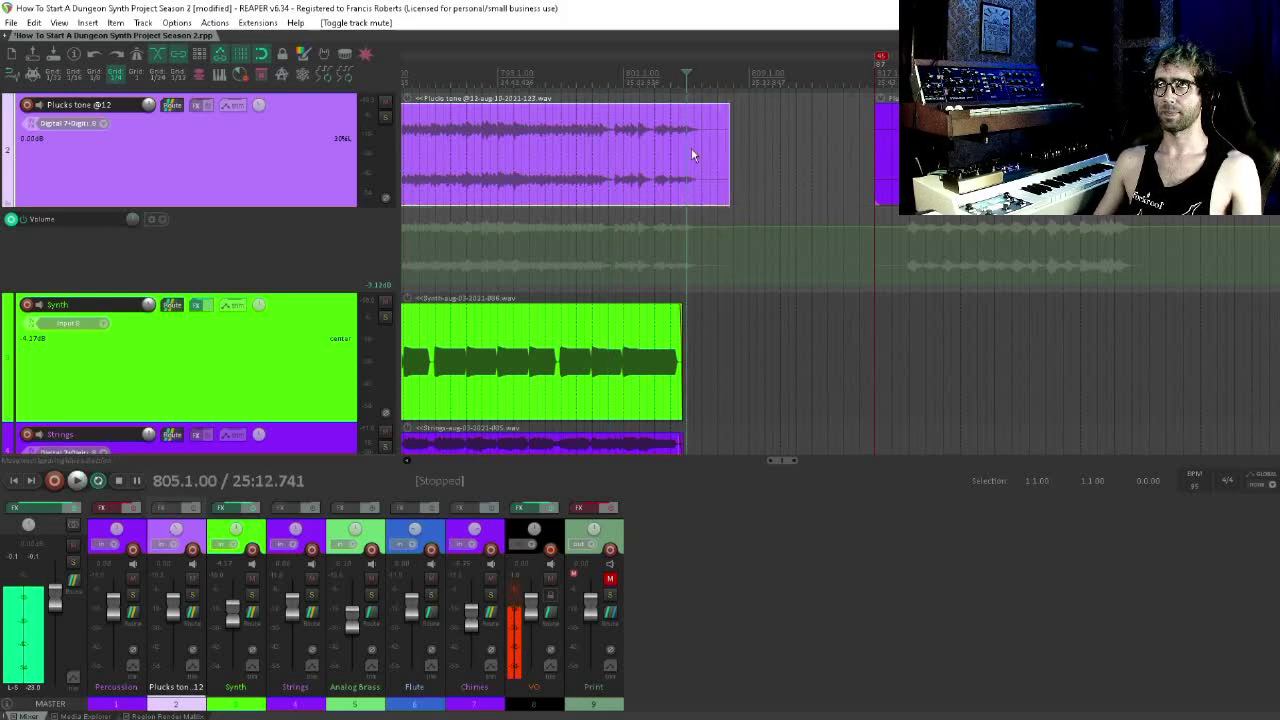
left_click_drag(691, 149, 703, 157)
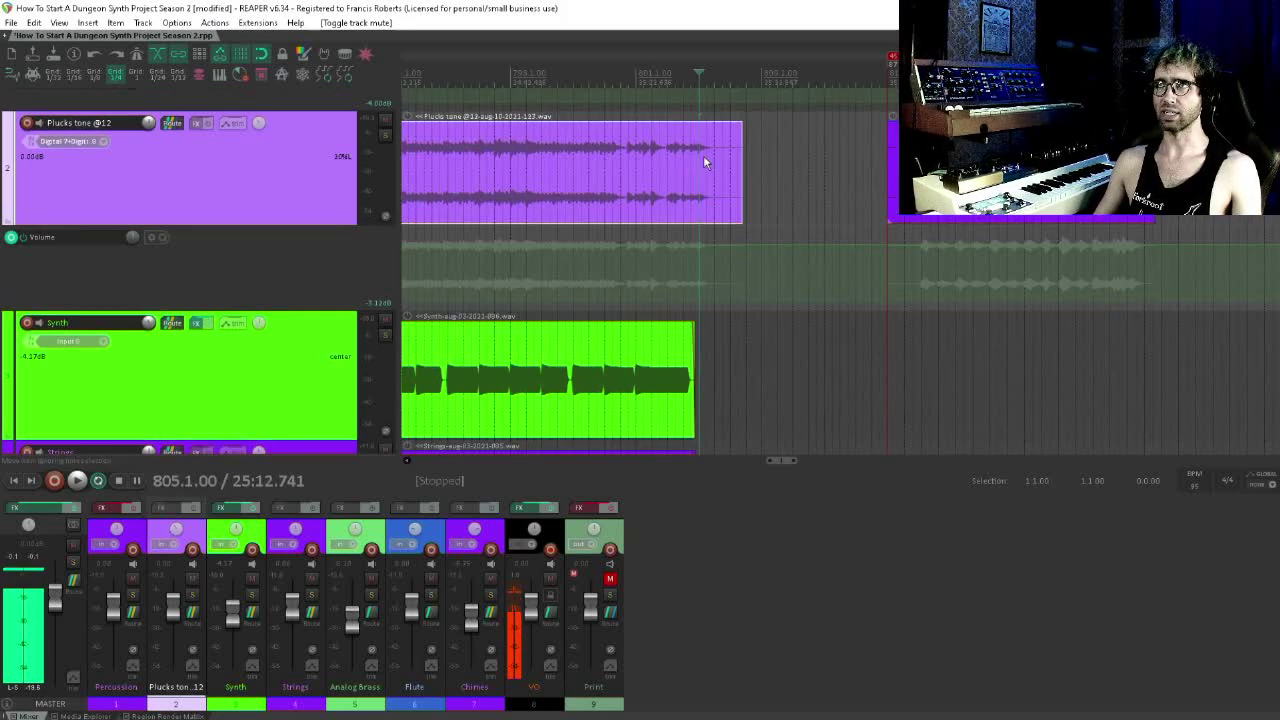
left_click_drag(703, 155, 791, 341)
left_click(736, 97)
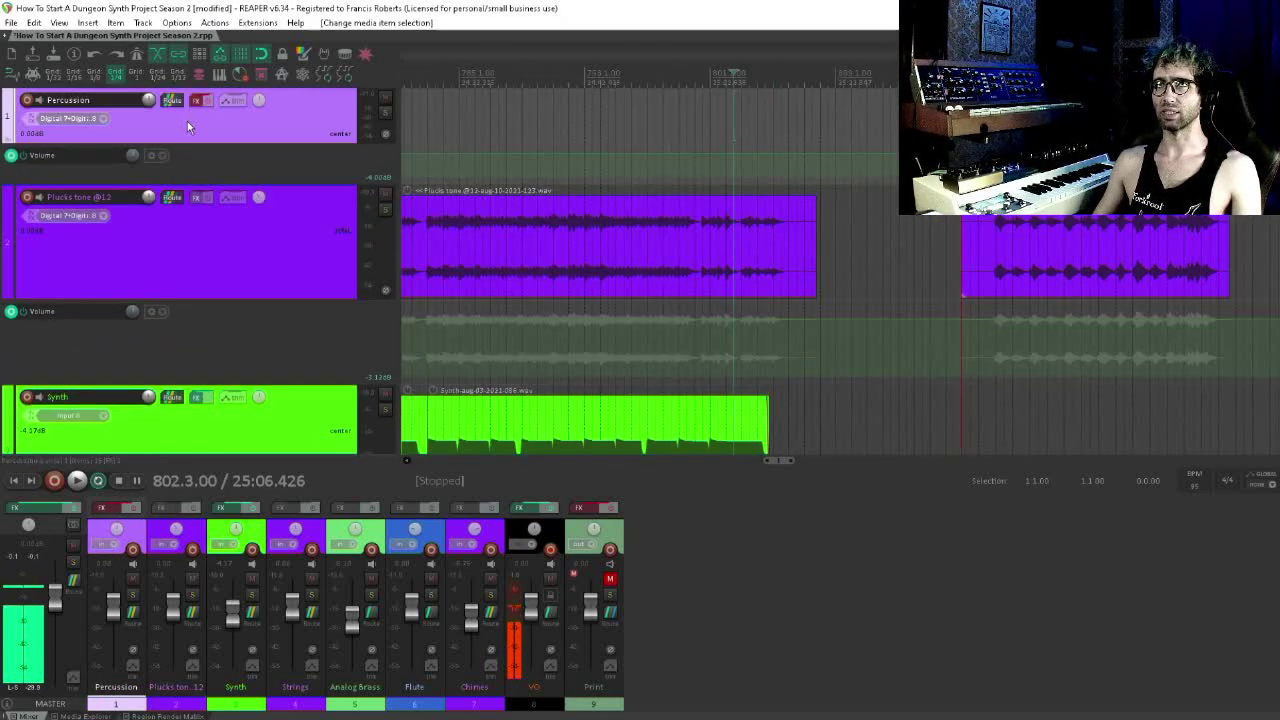
- Record a percussion part on the Percussion track from bar 803 over the section's ending, stop recording, and disarm the track
scroll(686, 291, "down", 2)
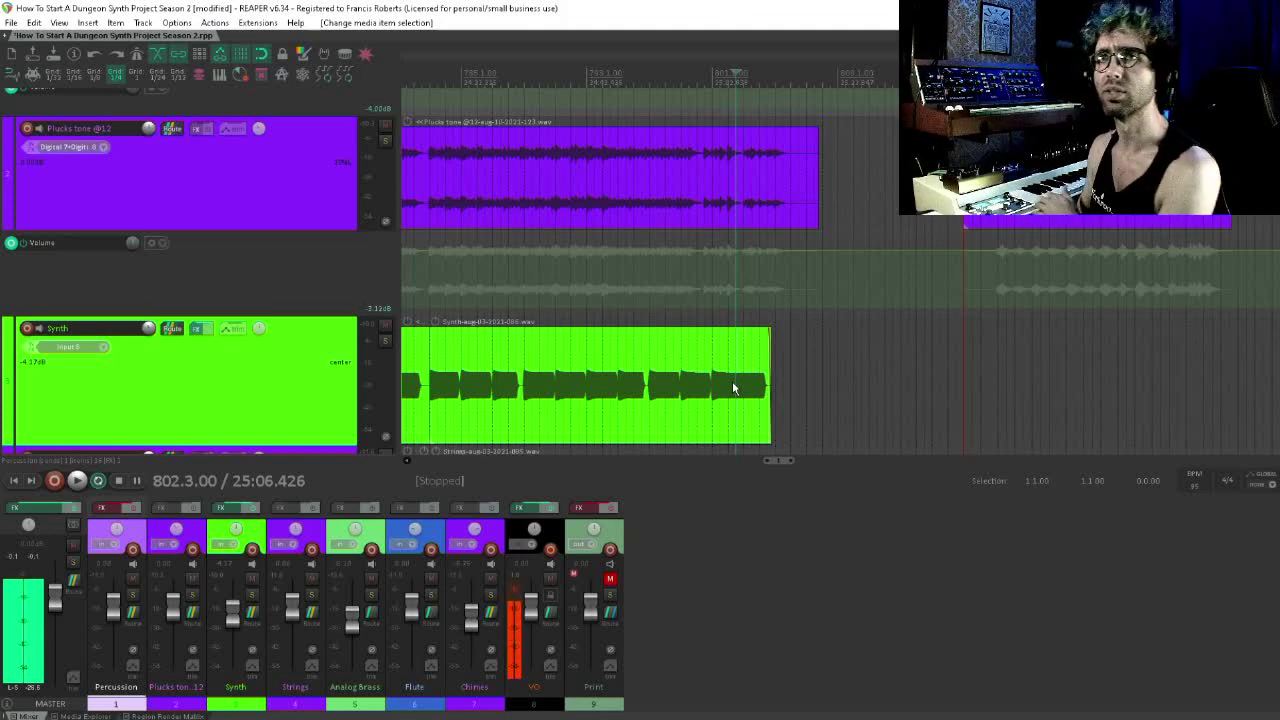
scroll(323, 306, "down", 6)
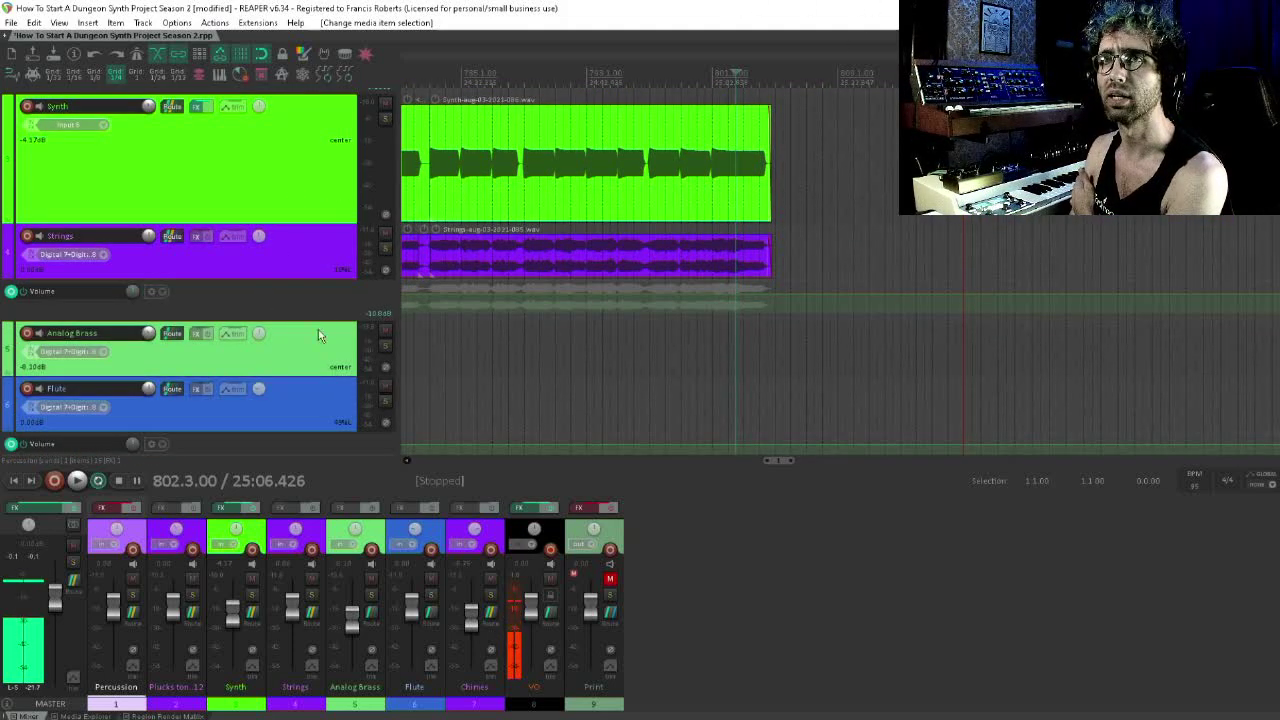
scroll(265, 317, "up", 8)
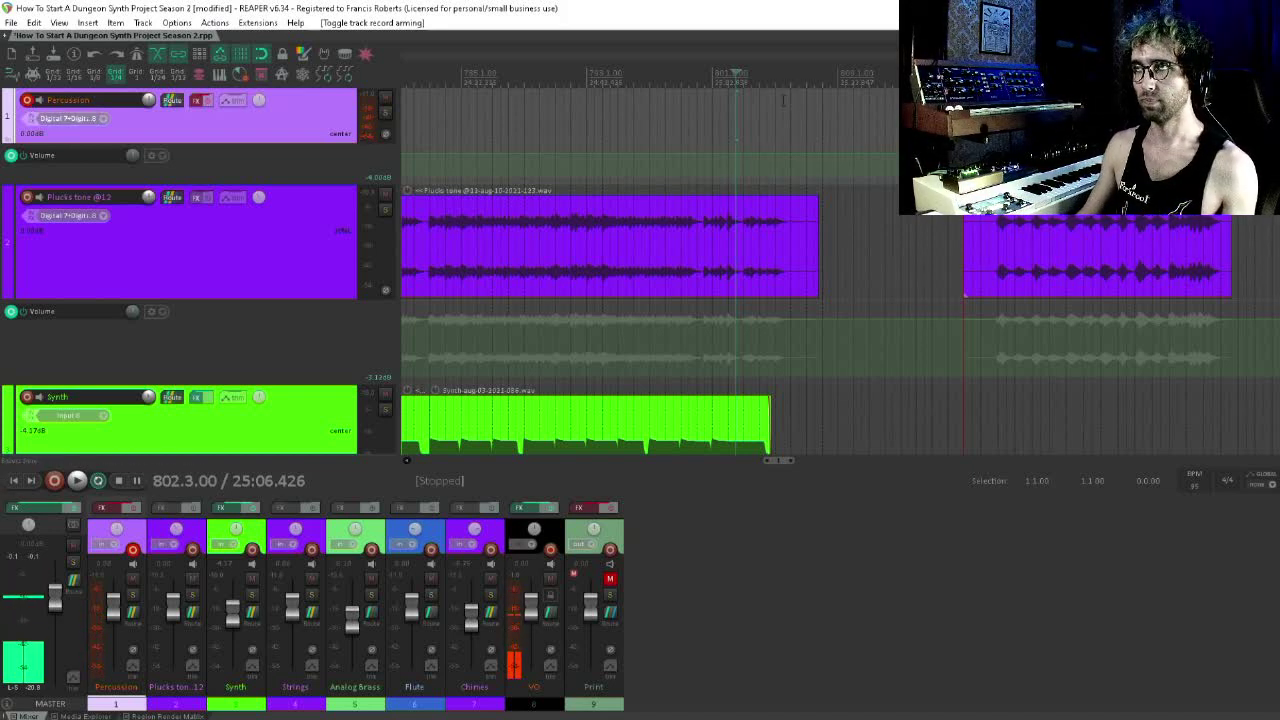
left_click(757, 115)
left_click_drag(757, 115, 763, 209)
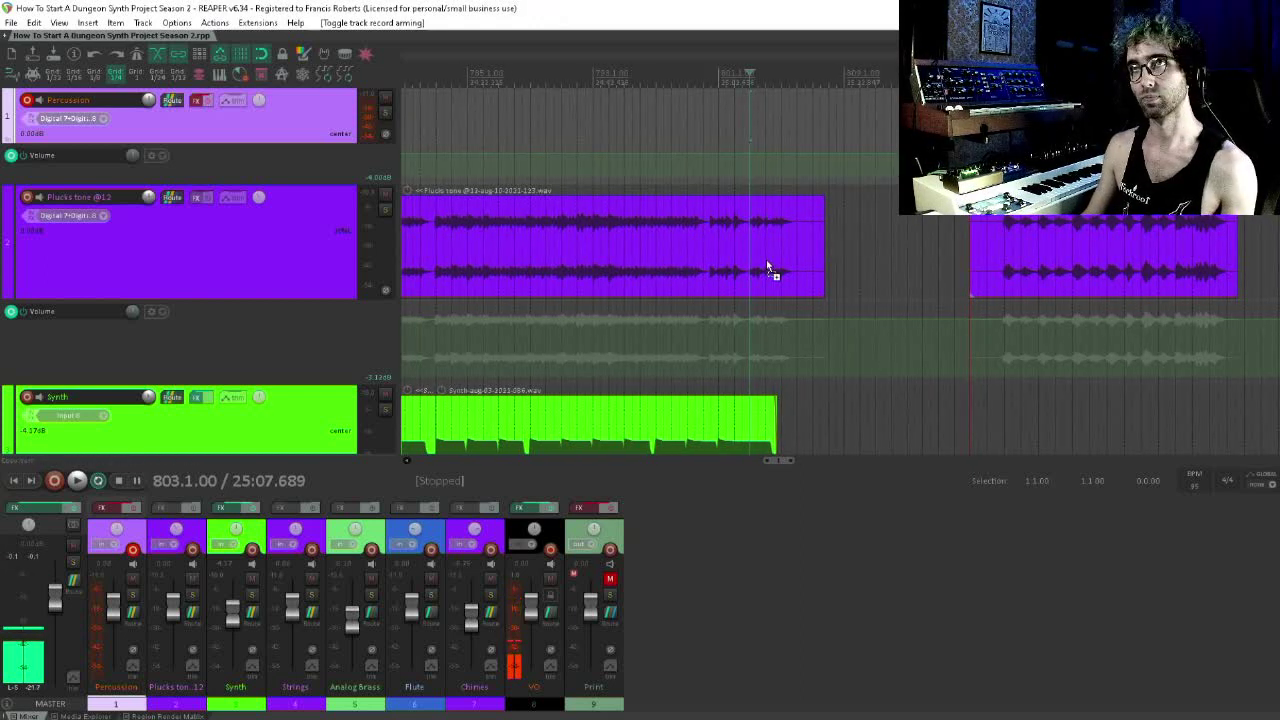
key("ctrl+r")
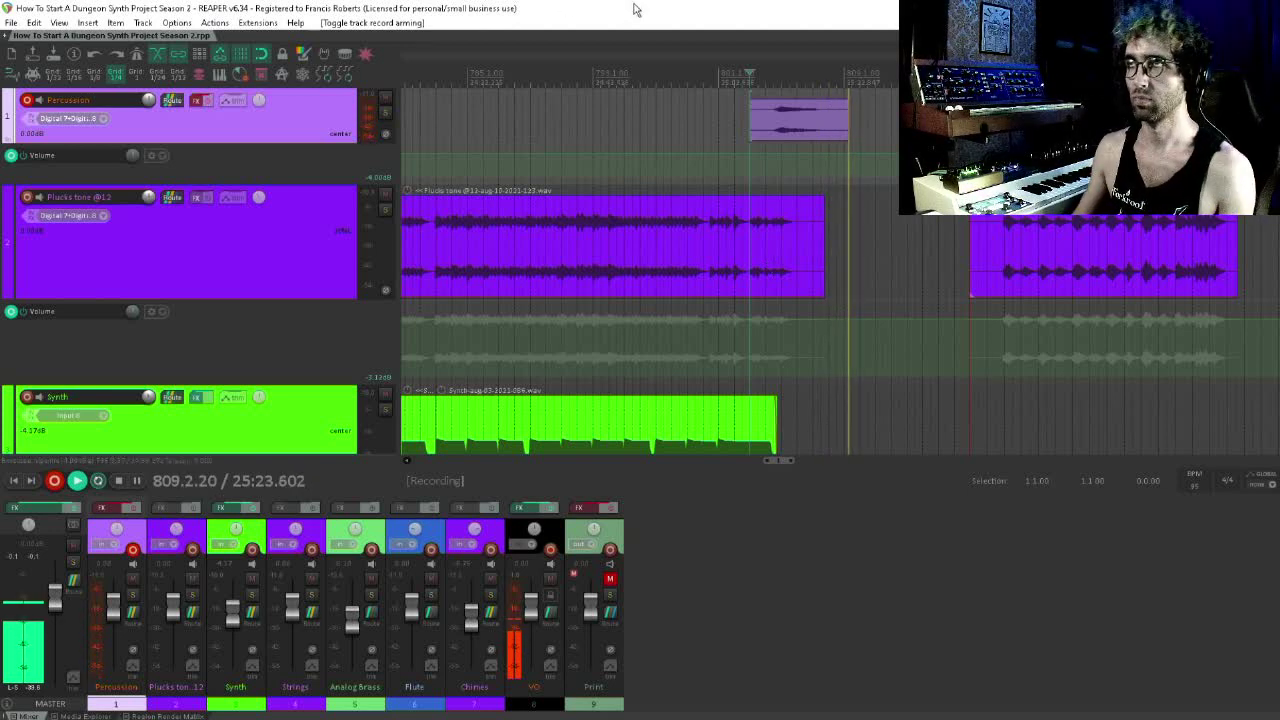
key("space")
left_click(27, 100)
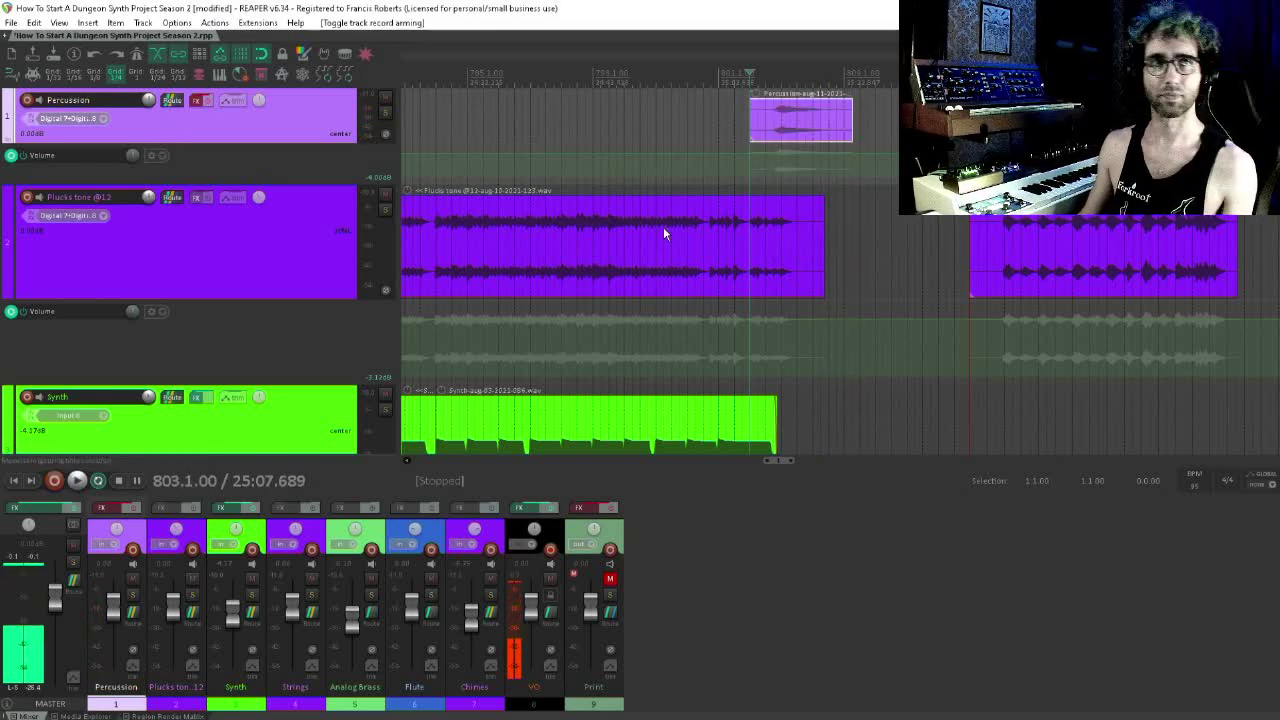
scroll(663, 214, "up", 2)
scroll(606, 155, "down", 4)
key("space")
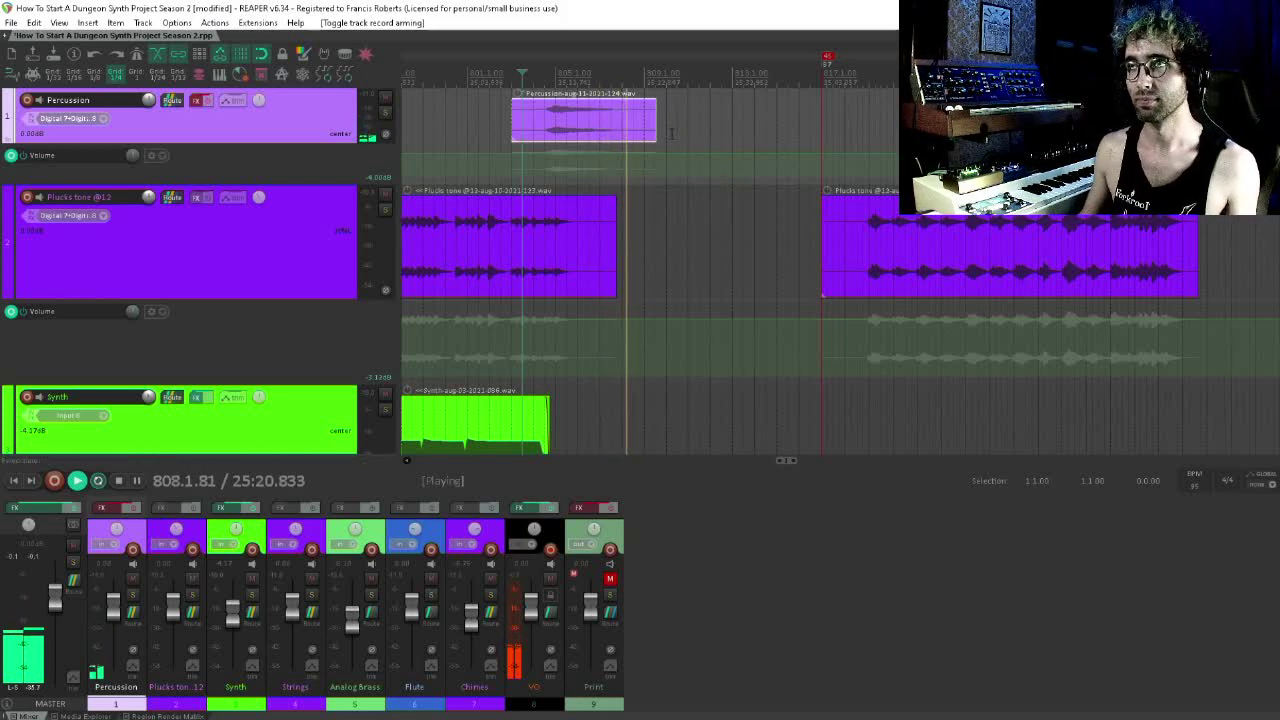
key("space")
scroll(583, 185, "right", 1)
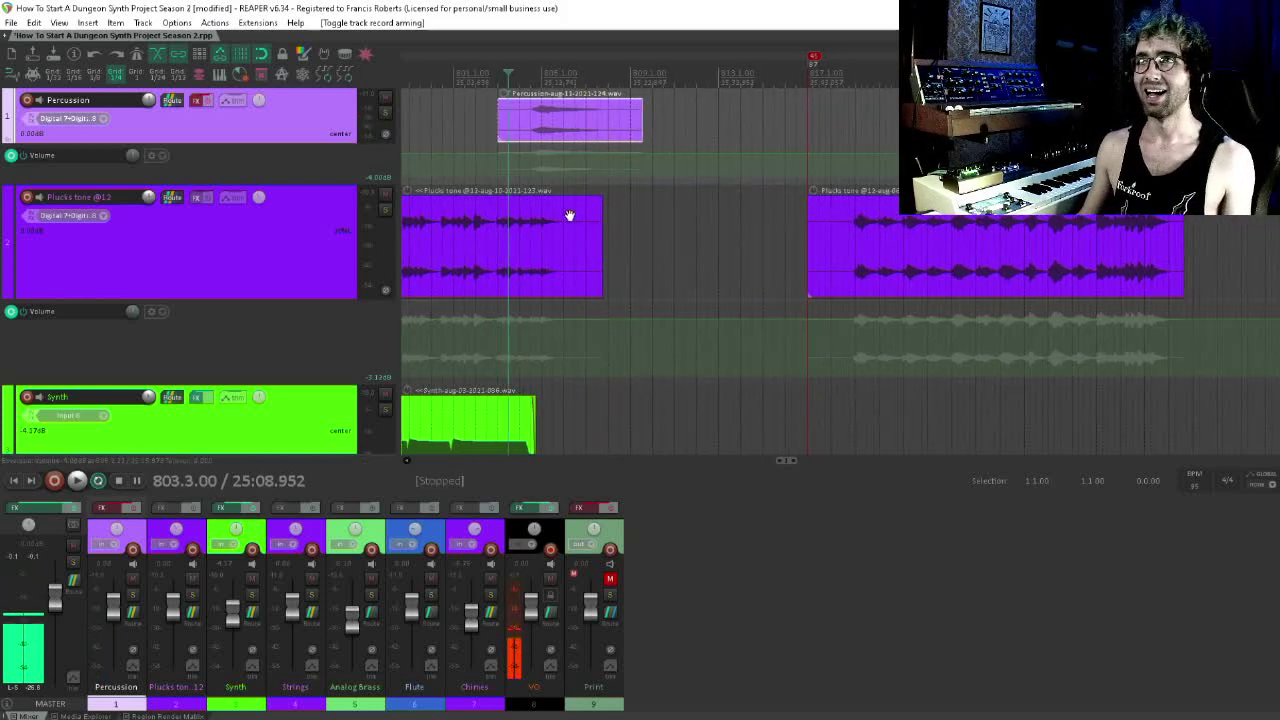
key("ctrl+s")
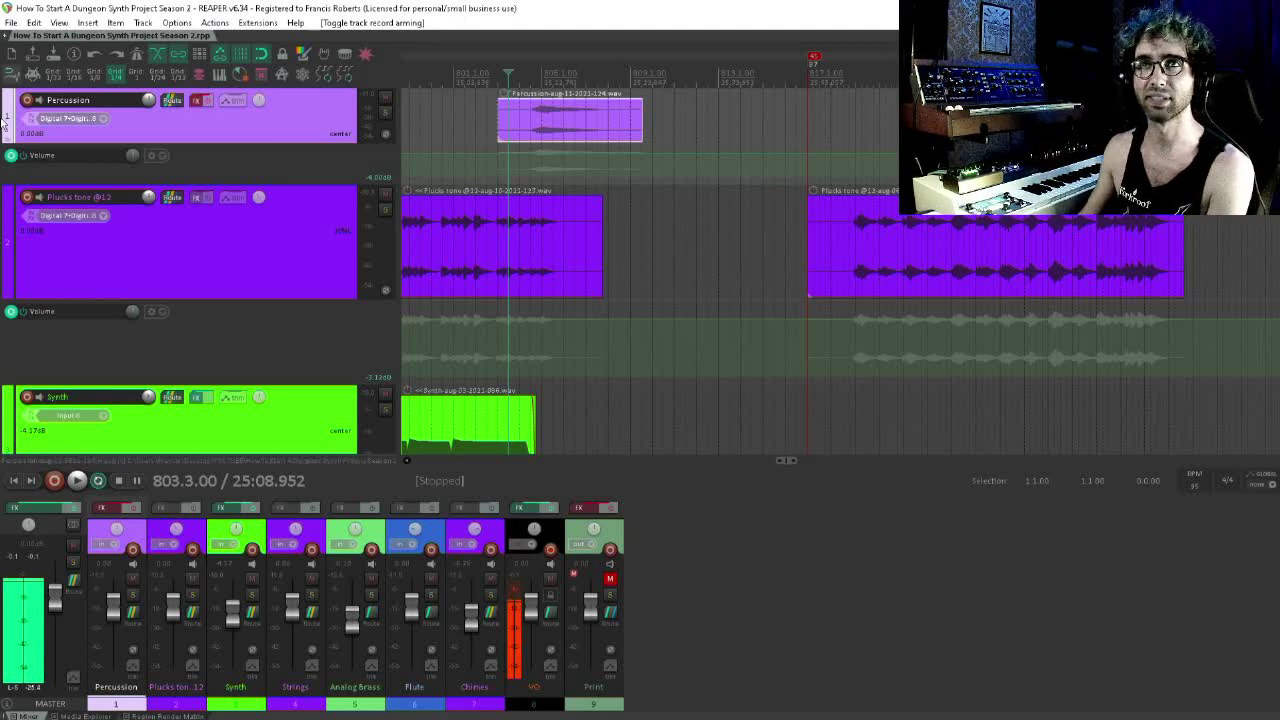
- Undo the last change to the Percussion track's volume envelope and save the project
left_click_drag(566, 158, 643, 165)
key("ctrl+z")
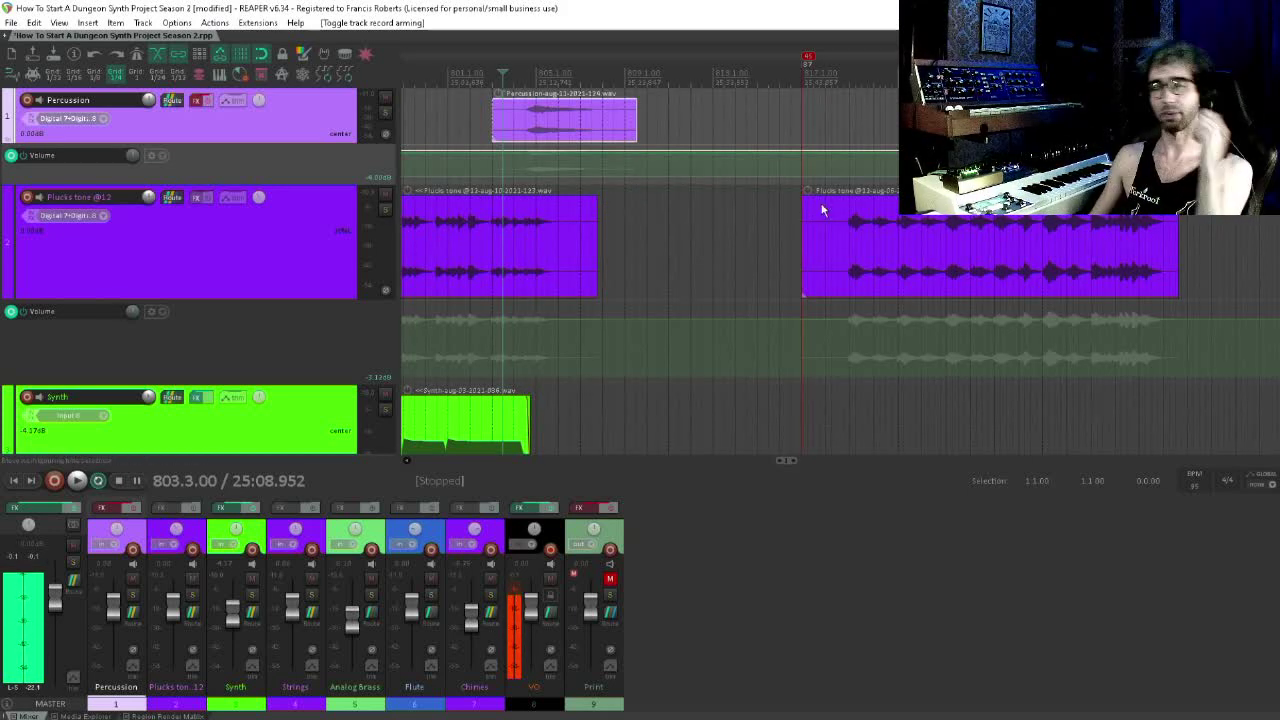
scroll(818, 207, "right", 3)
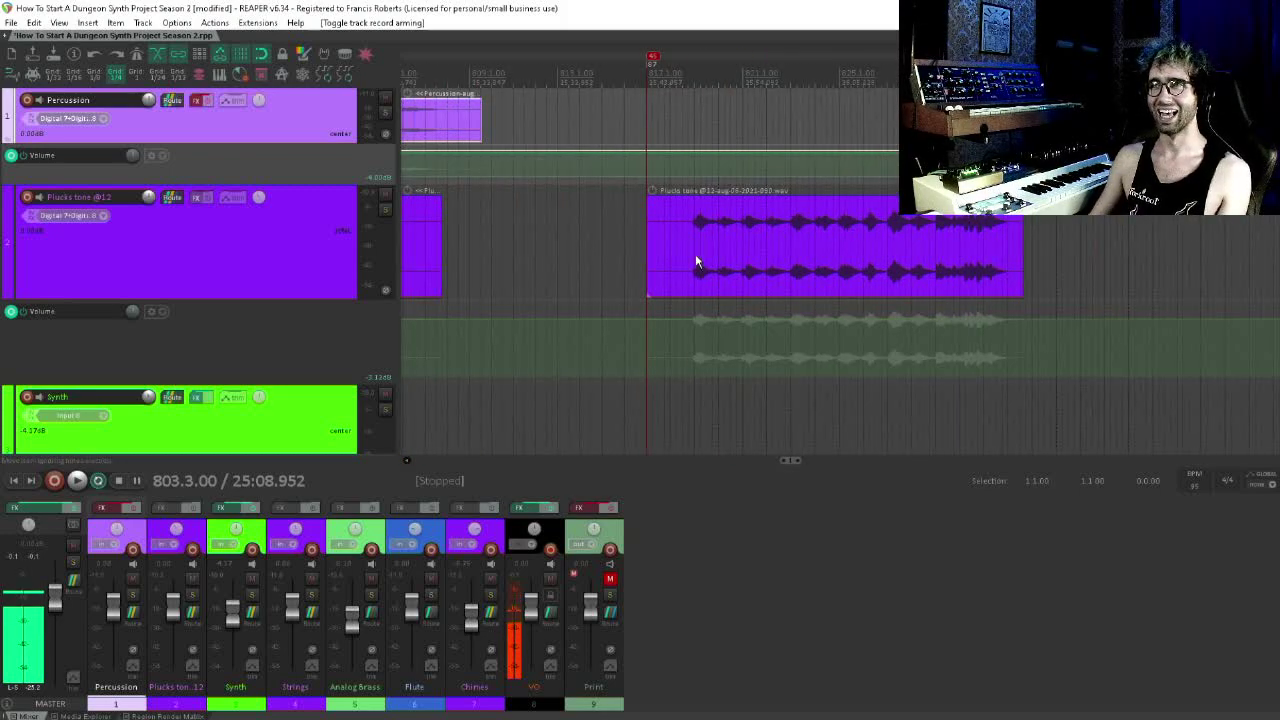
key("ctrl+s")
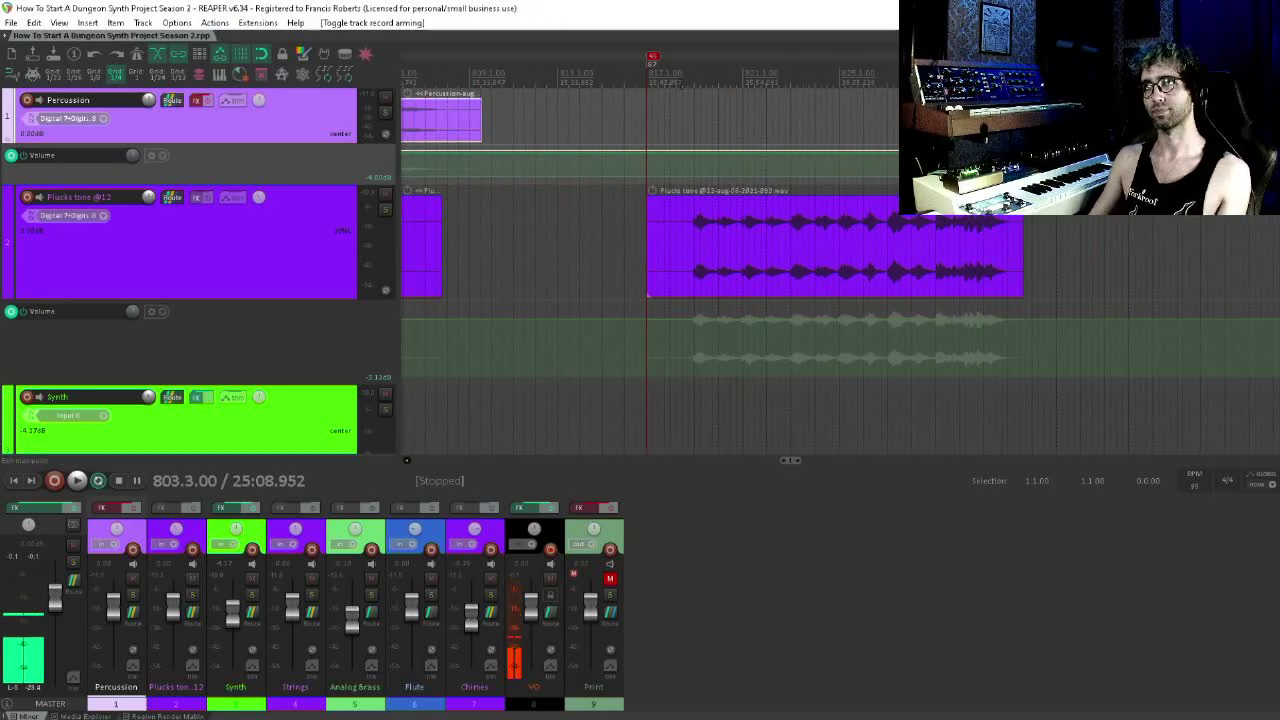
left_click(685, 87)
scroll(737, 277, "right", 1)
scroll(737, 277, "left", 8)
scroll(737, 277, "down", 5)
scroll(760, 290, "up", 5)
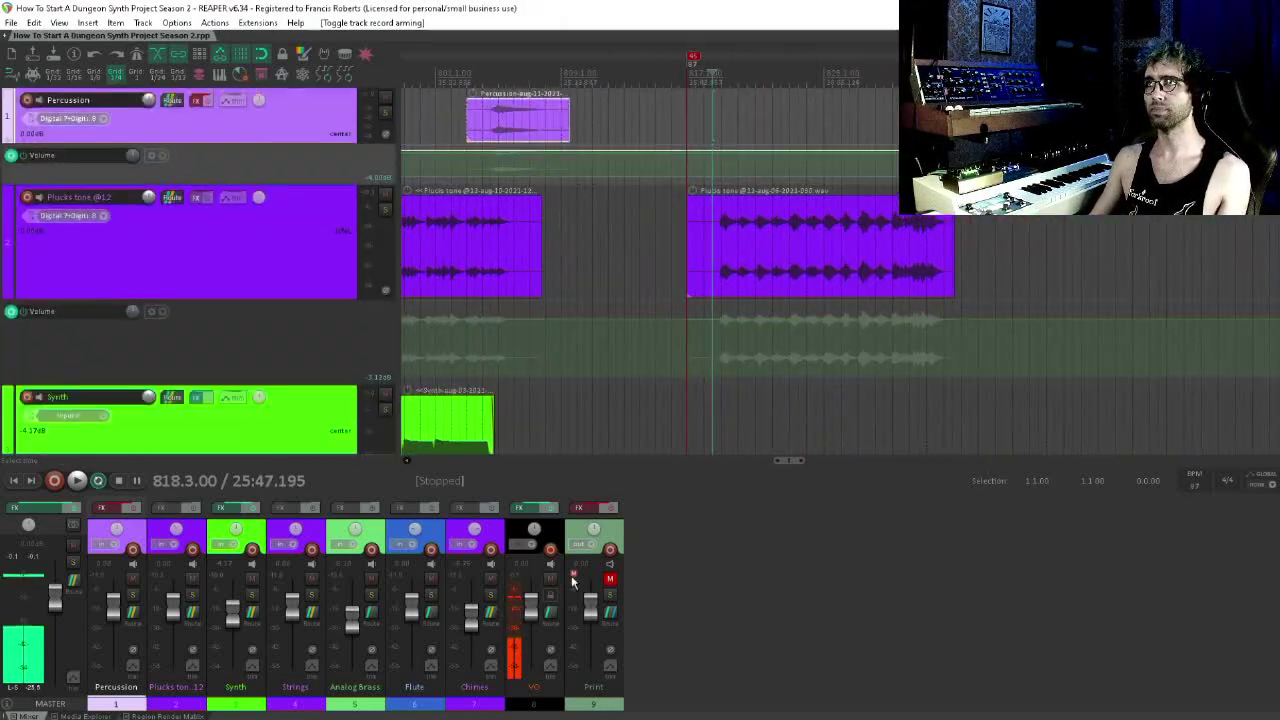
key("space")
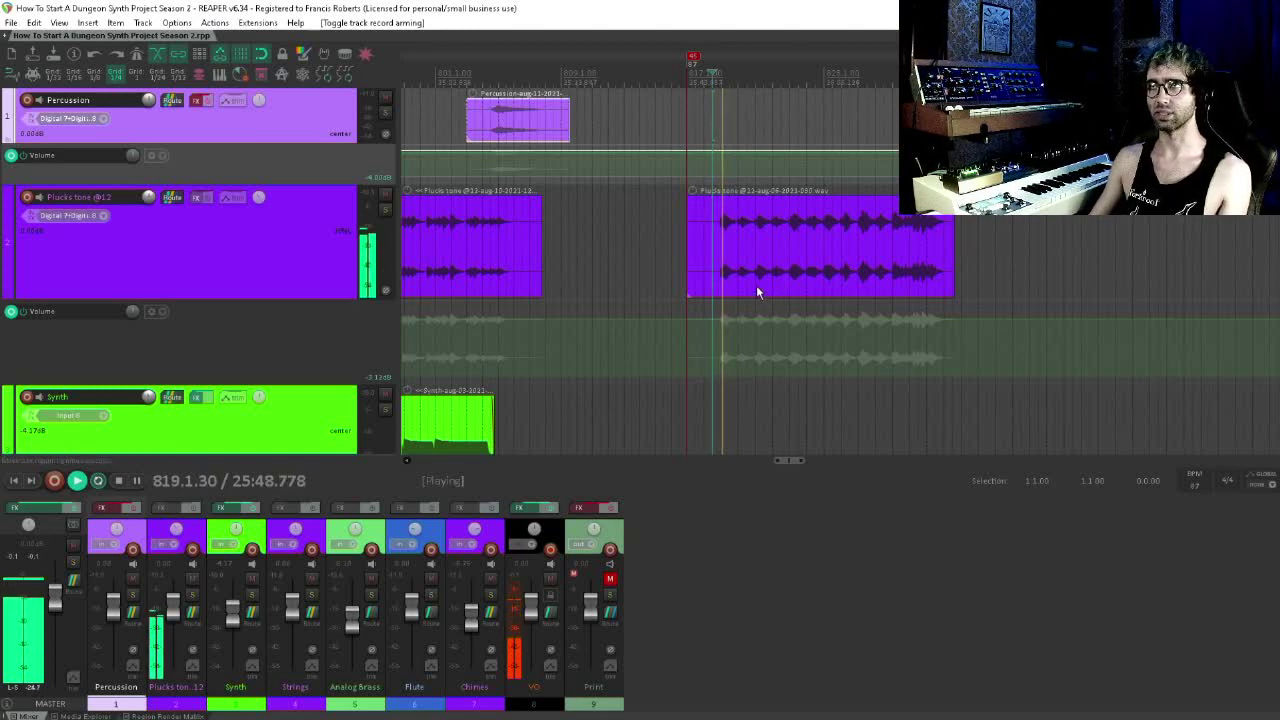
scroll(806, 228, "down", 4)
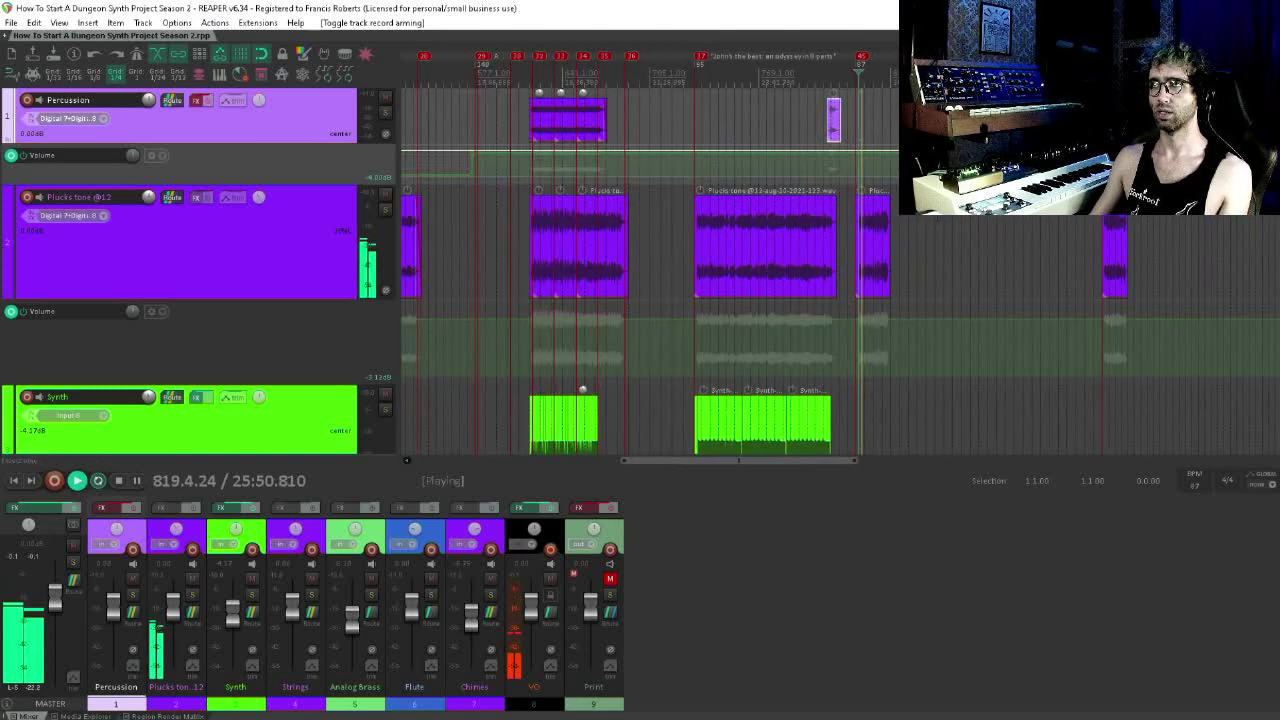
scroll(830, 214, "up", 4)
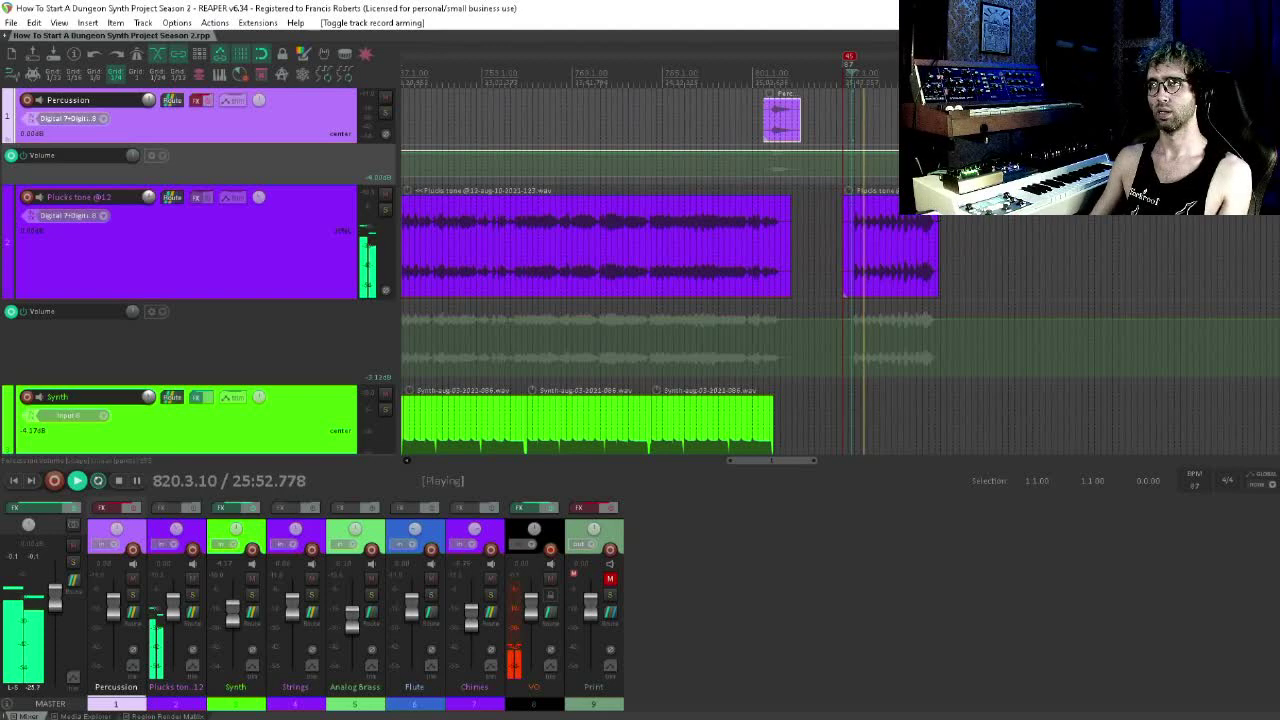
key("space")
left_click_drag(835, 233, 775, 233)
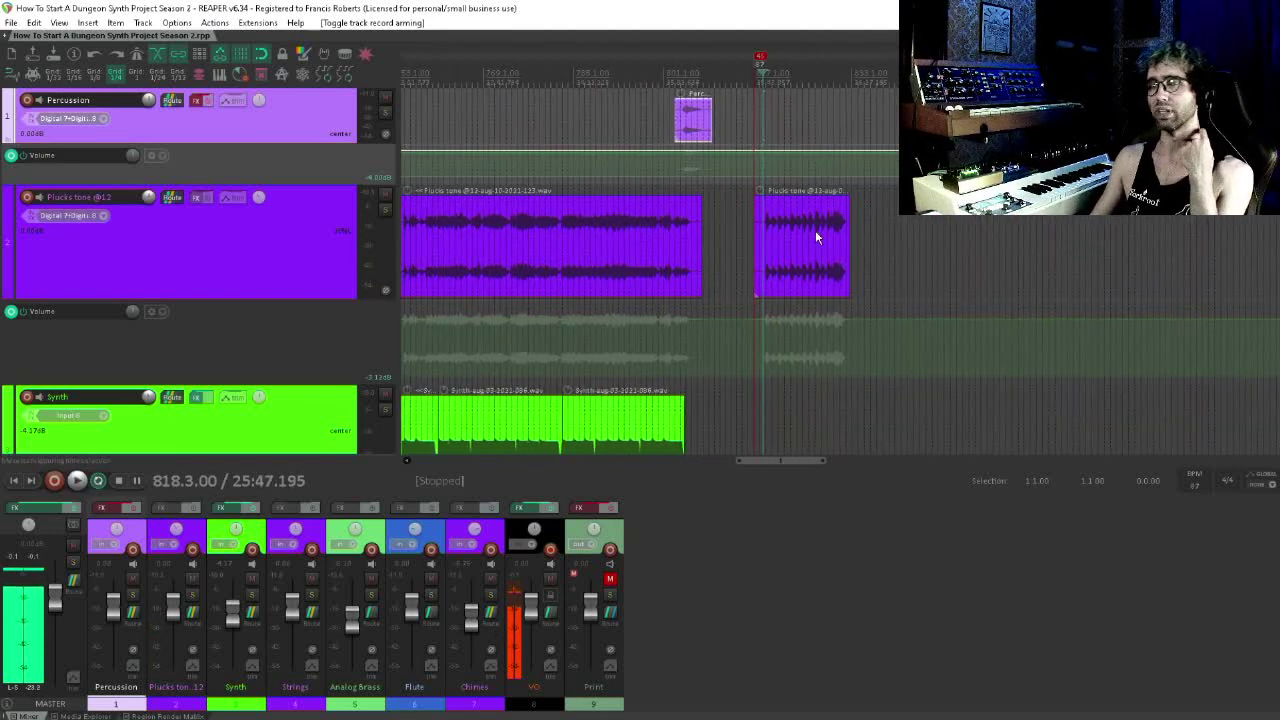
left_click_drag(818, 290, 818, 290)
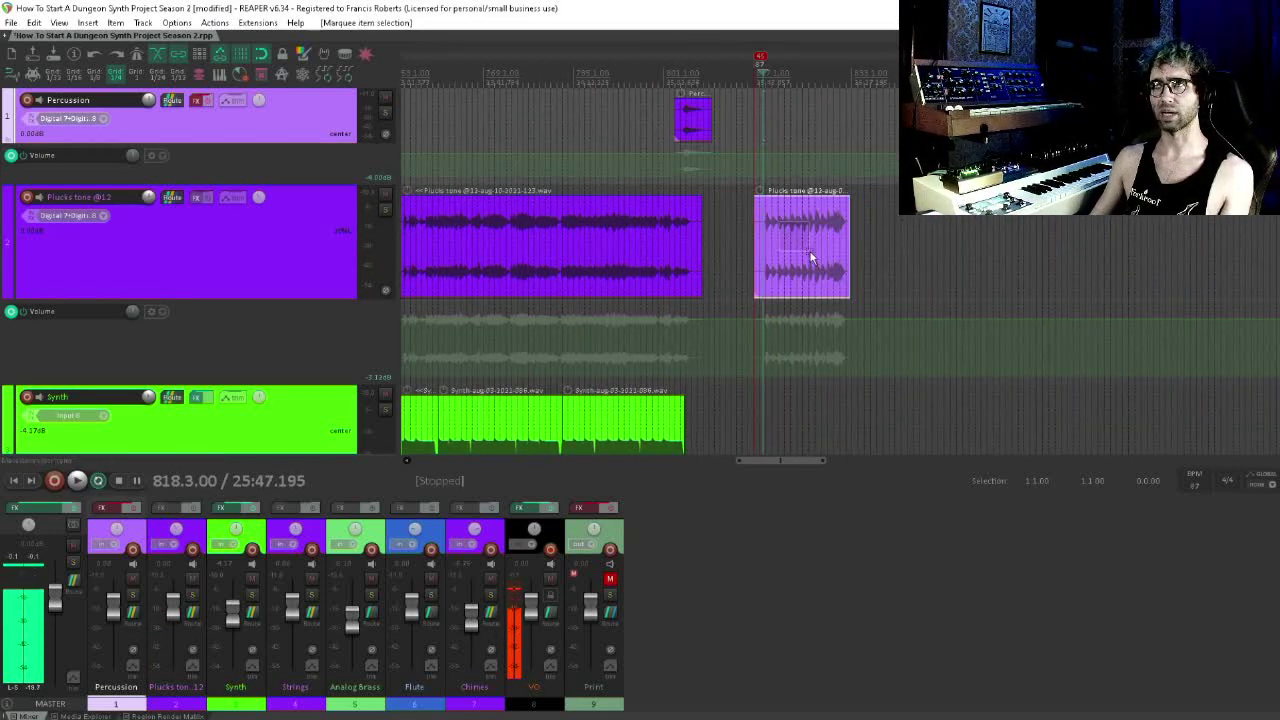
scroll(808, 240, "down", 4)
left_click_drag(945, 232, 781, 260)
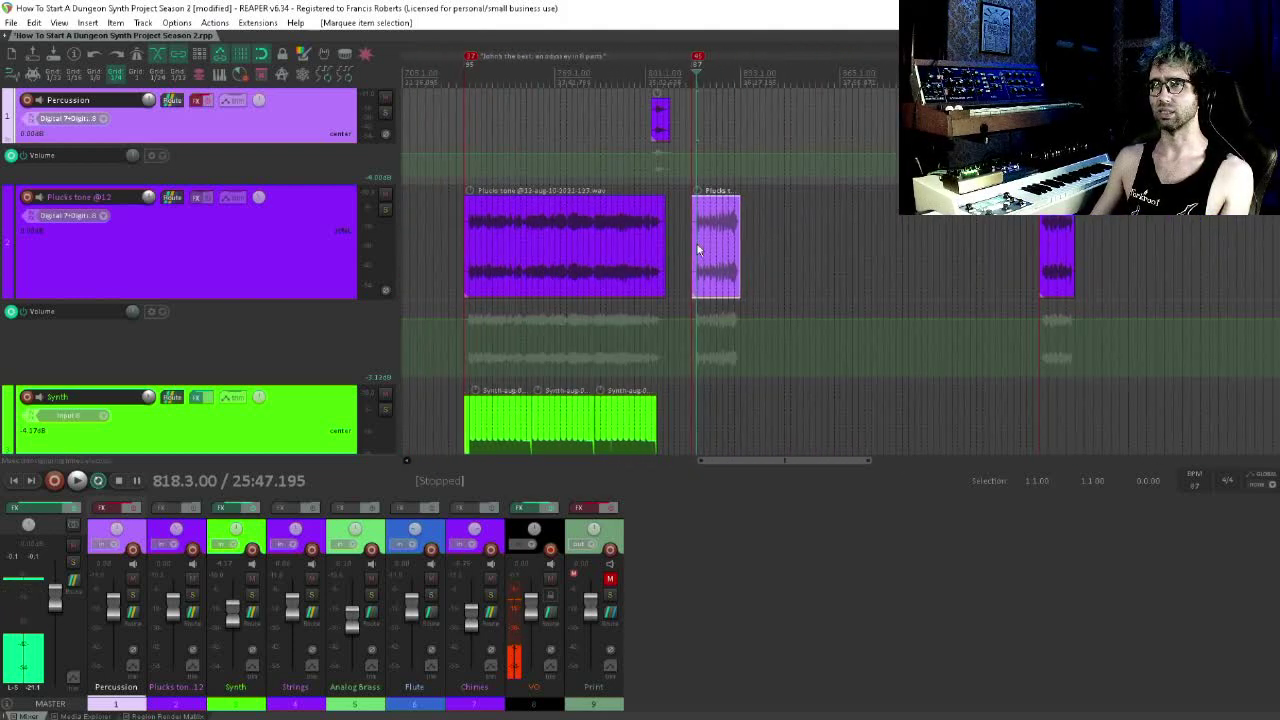
left_click_drag(712, 238, 1120, 257)
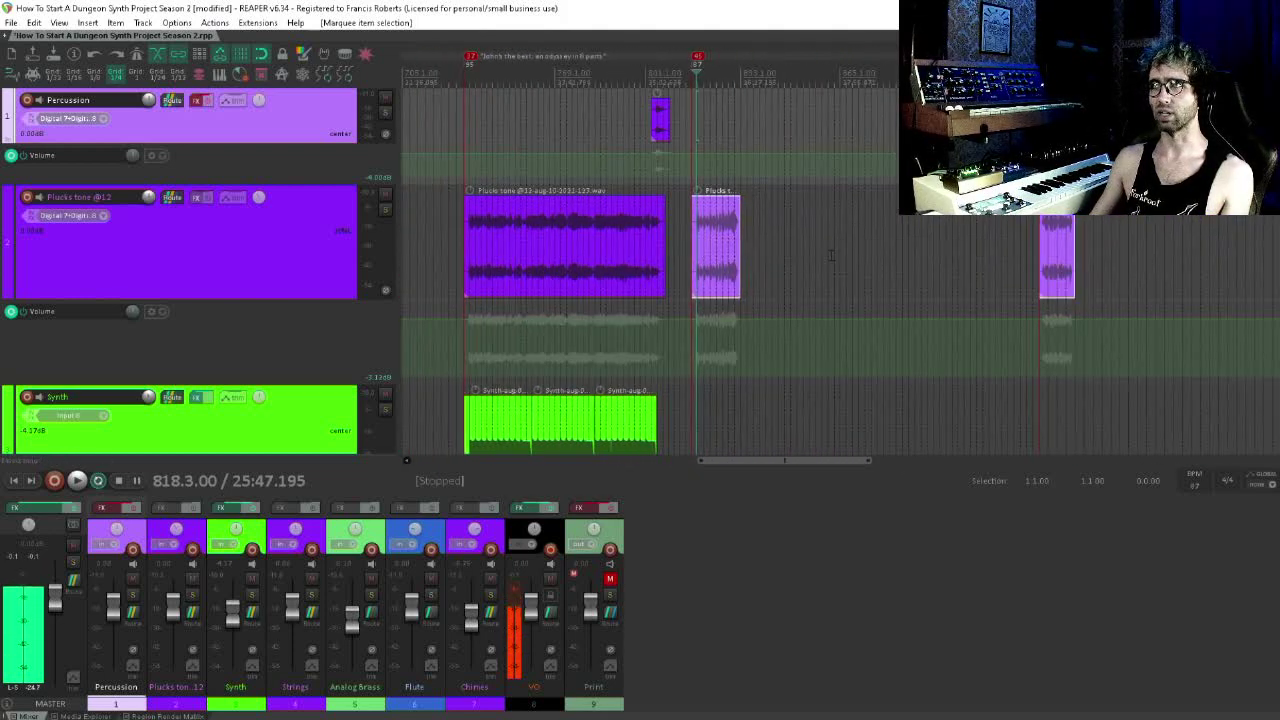
right_click(720, 240)
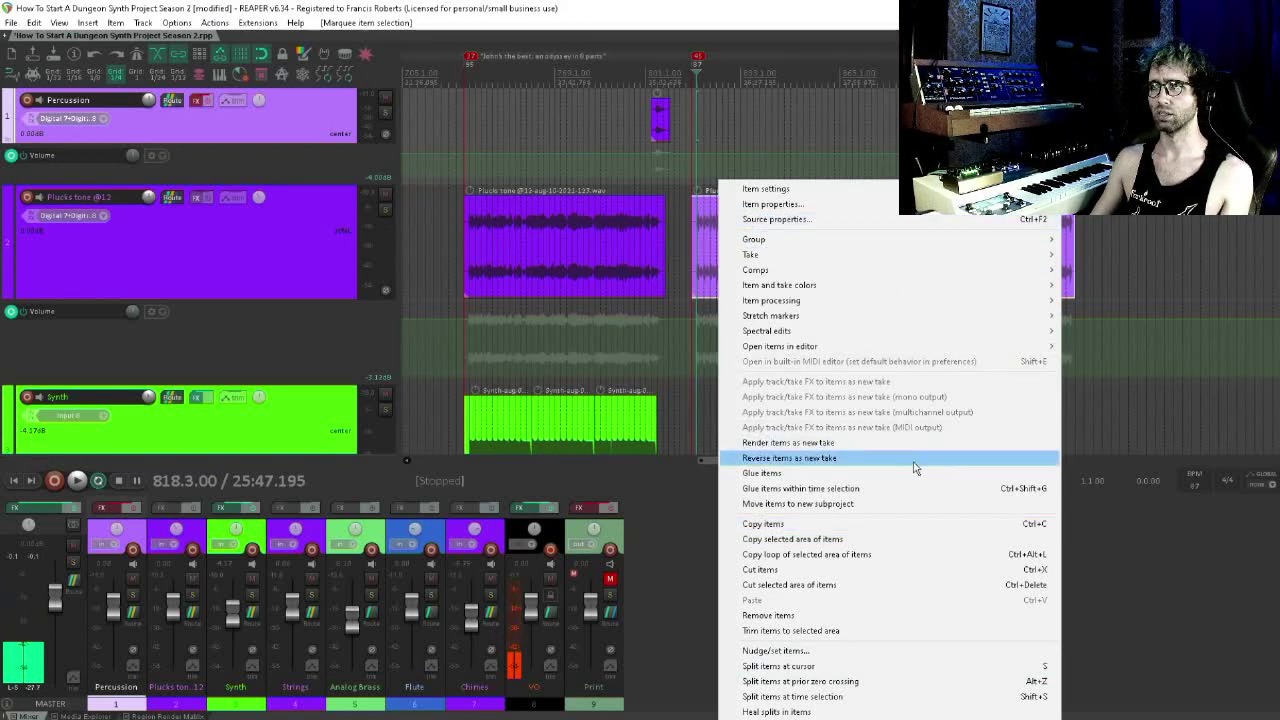
mouse_move(950, 286)
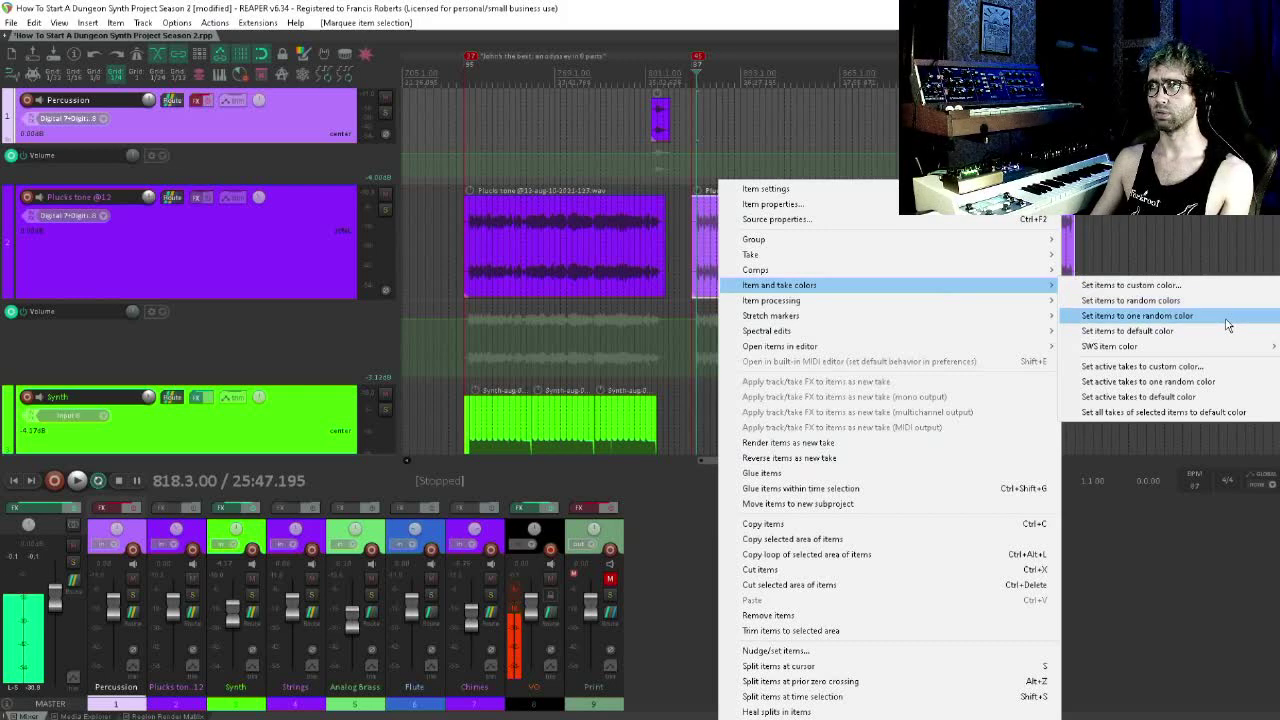
left_click(1140, 316)
left_click(840, 265)
scroll(840, 265, "down", 5)
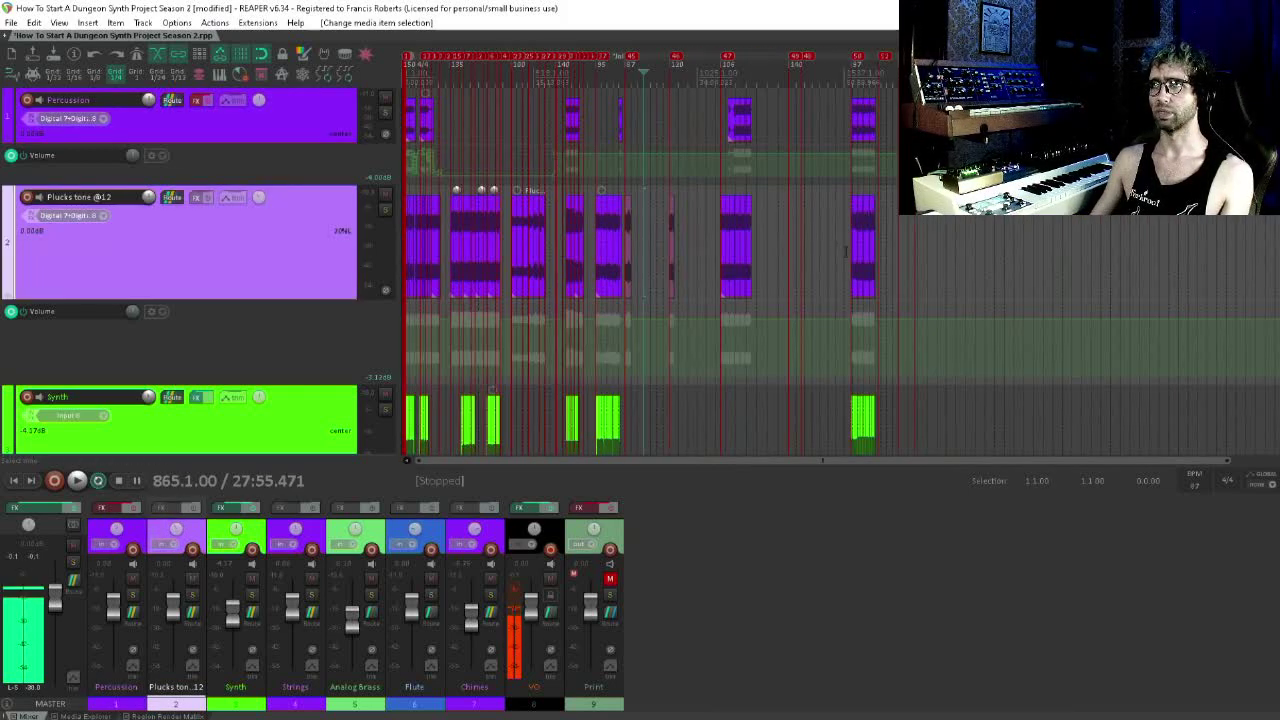
scroll(830, 273, "up", 4)
left_click_drag(1061, 230, 746, 278)
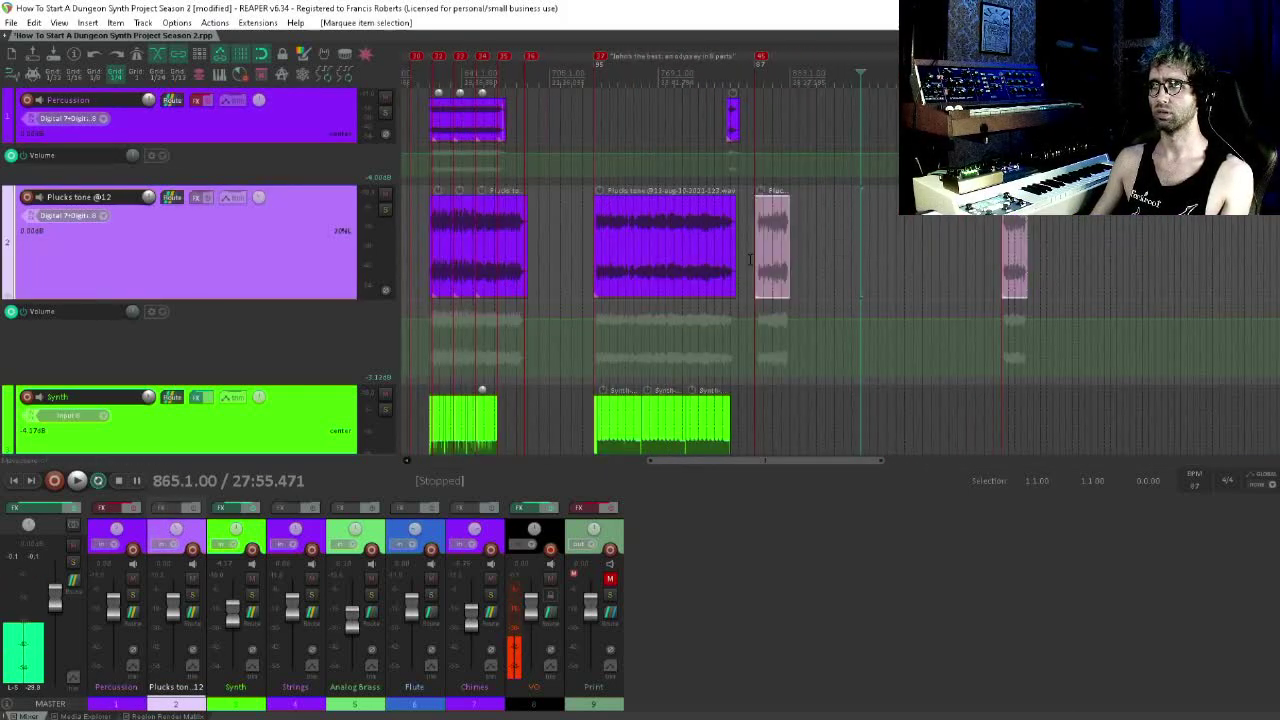
right_click(766, 240)
mouse_move(840, 285)
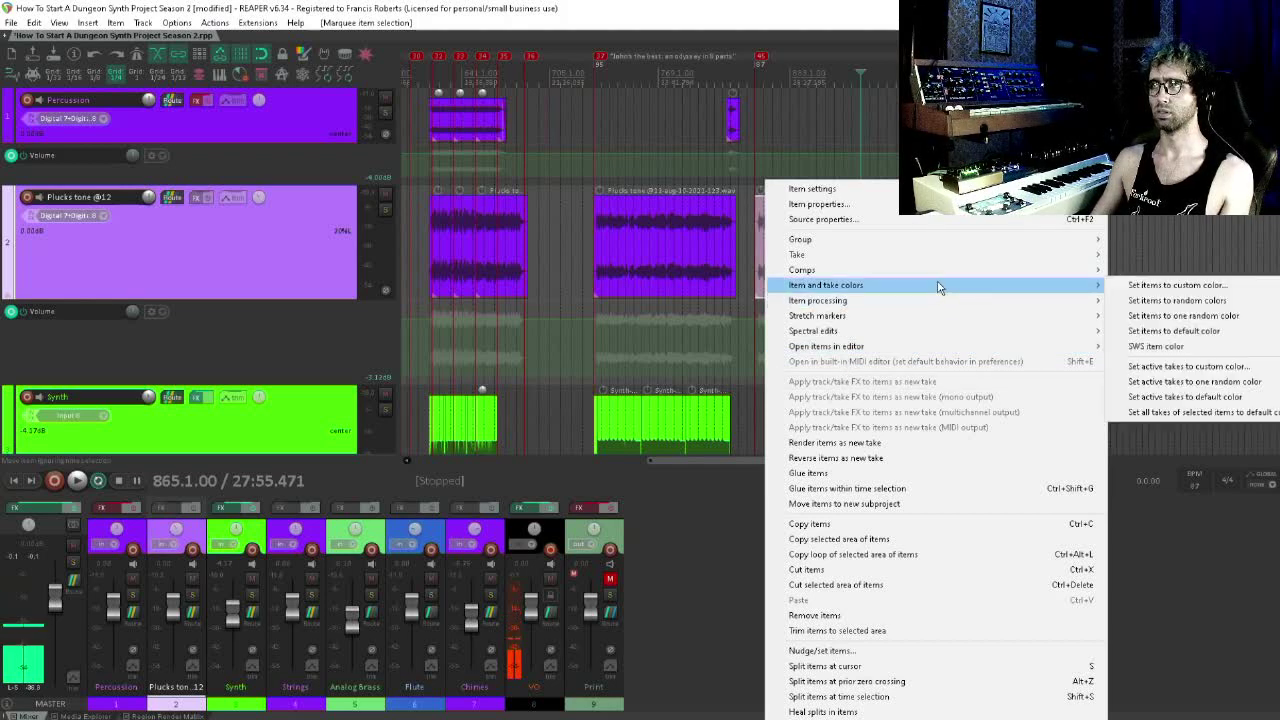
left_click(1235, 317)
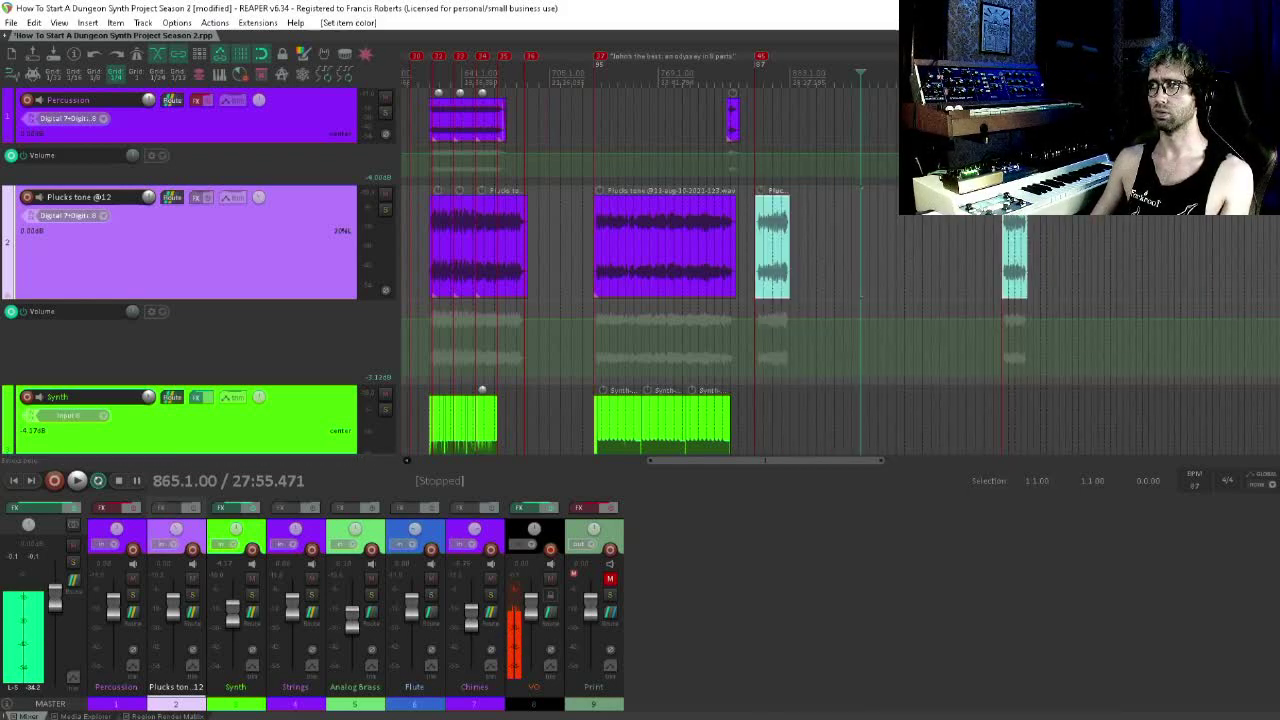
left_click(1100, 226)
scroll(1100, 226, "down", 3)
scroll(689, 203, "up", 5)
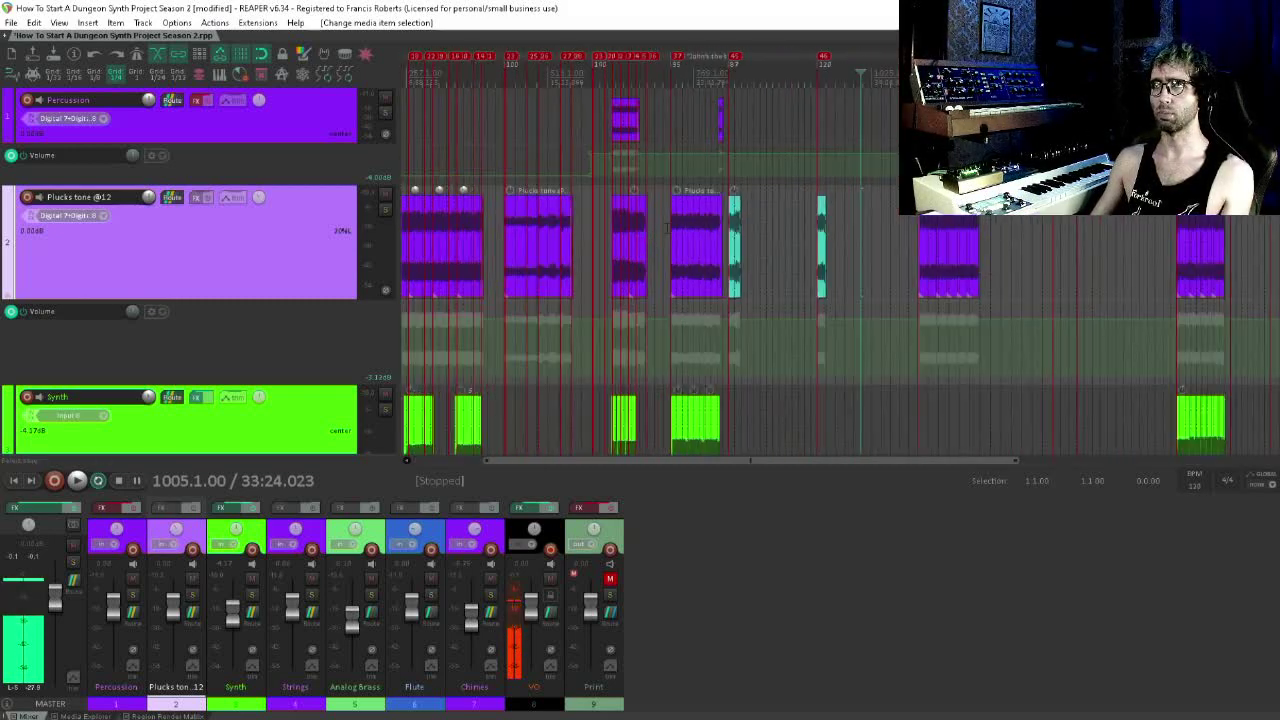
left_click_drag(518, 248, 880, 252)
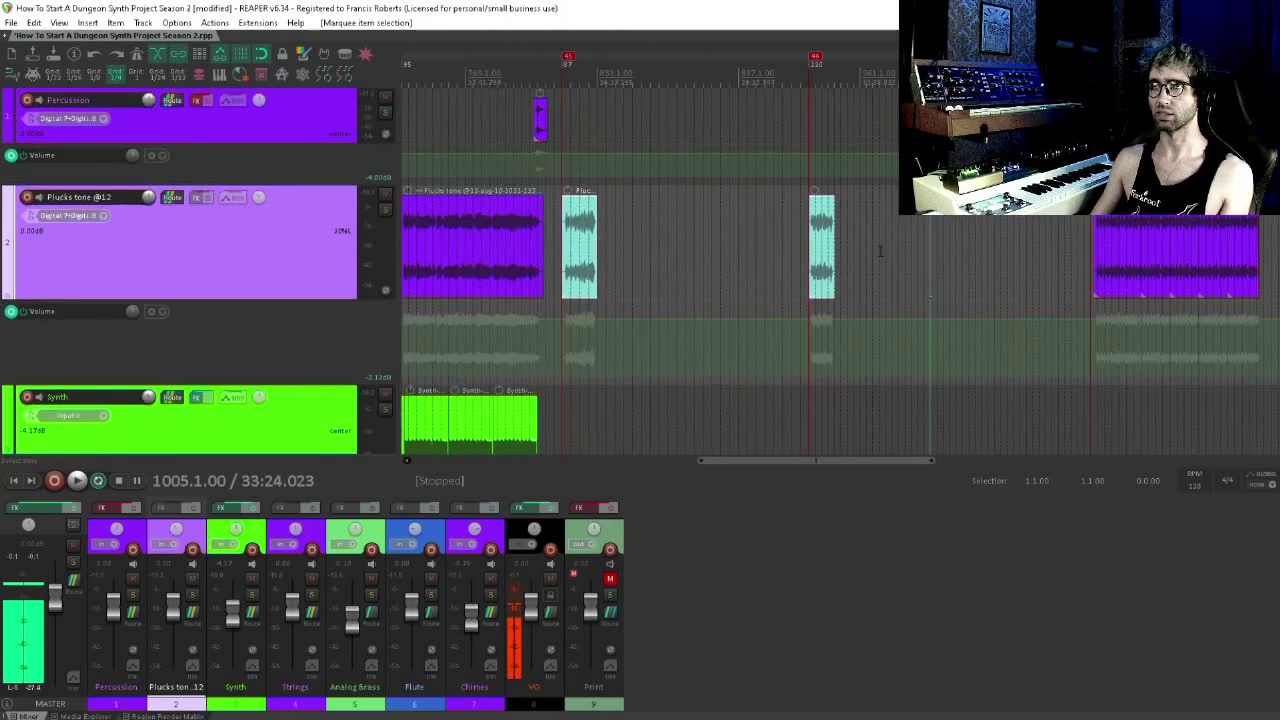
left_click_drag(802, 290, 665, 303)
left_click_drag(1156, 212, 973, 231)
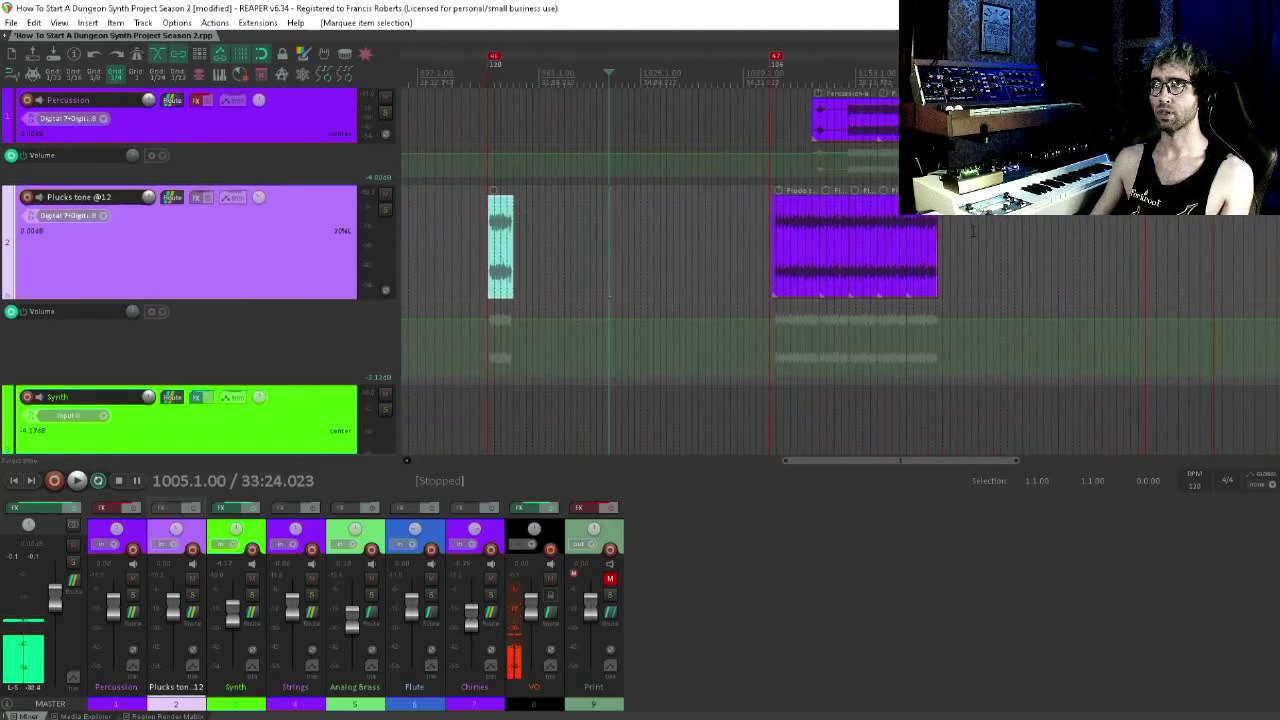
left_click(776, 50)
scroll(776, 50, "up", 5)
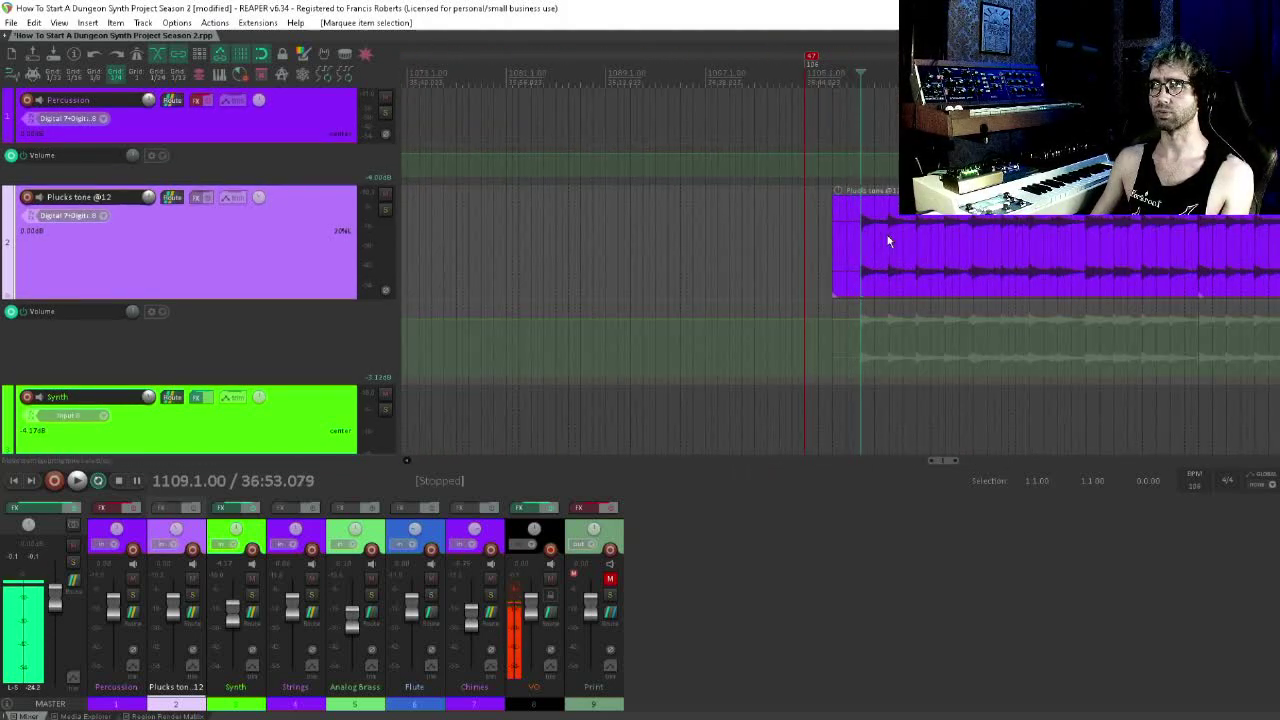
key("space")
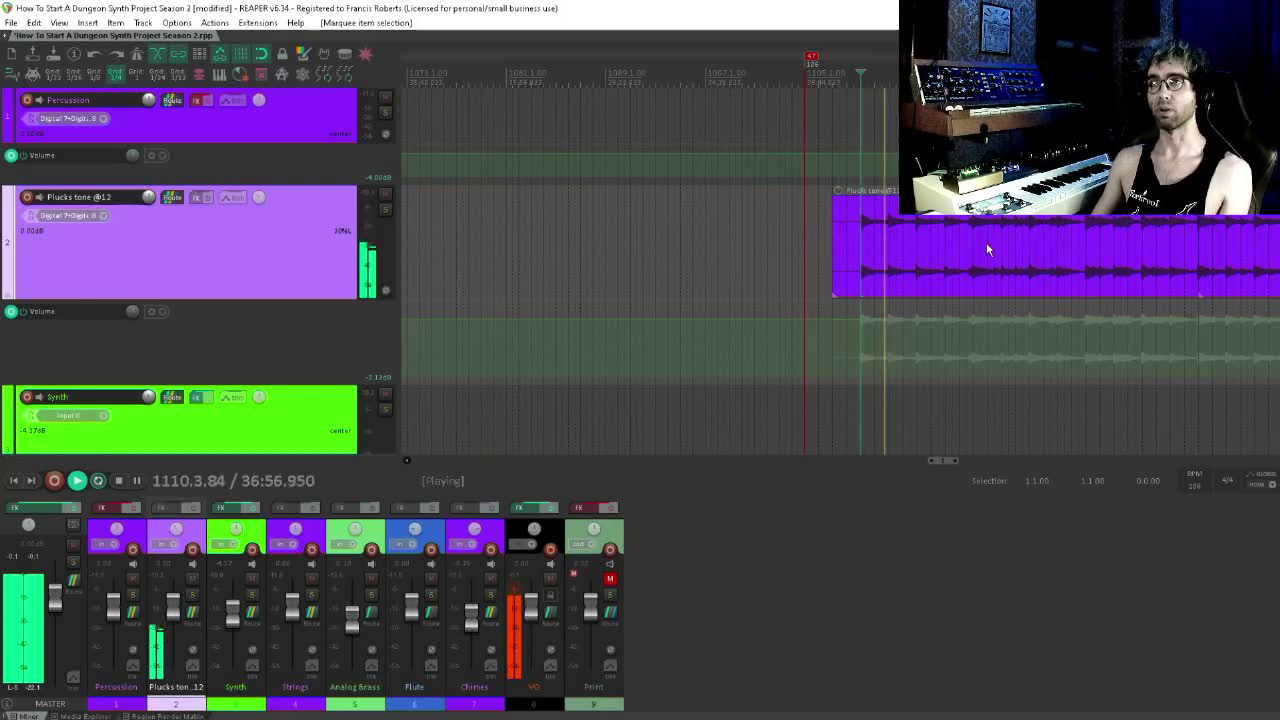
scroll(1005, 280, "up", 3)
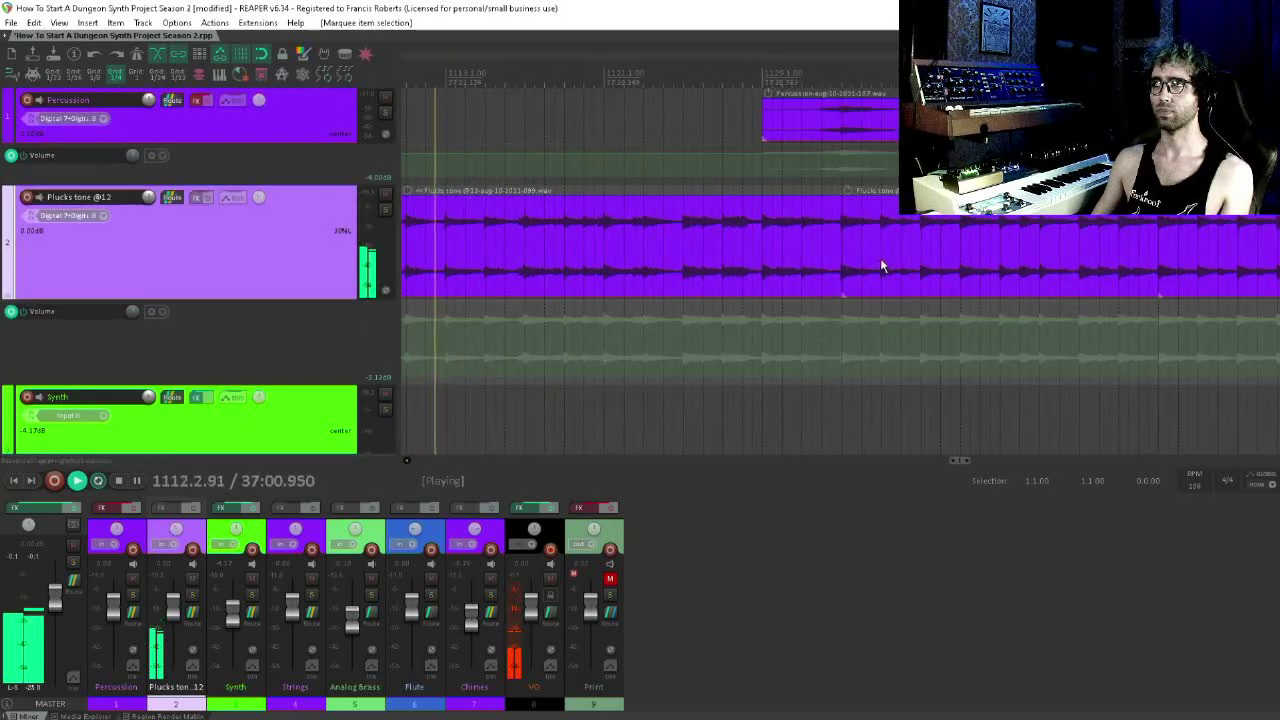
scroll(880, 260, "down", 3)
scroll(880, 260, "down", 3)
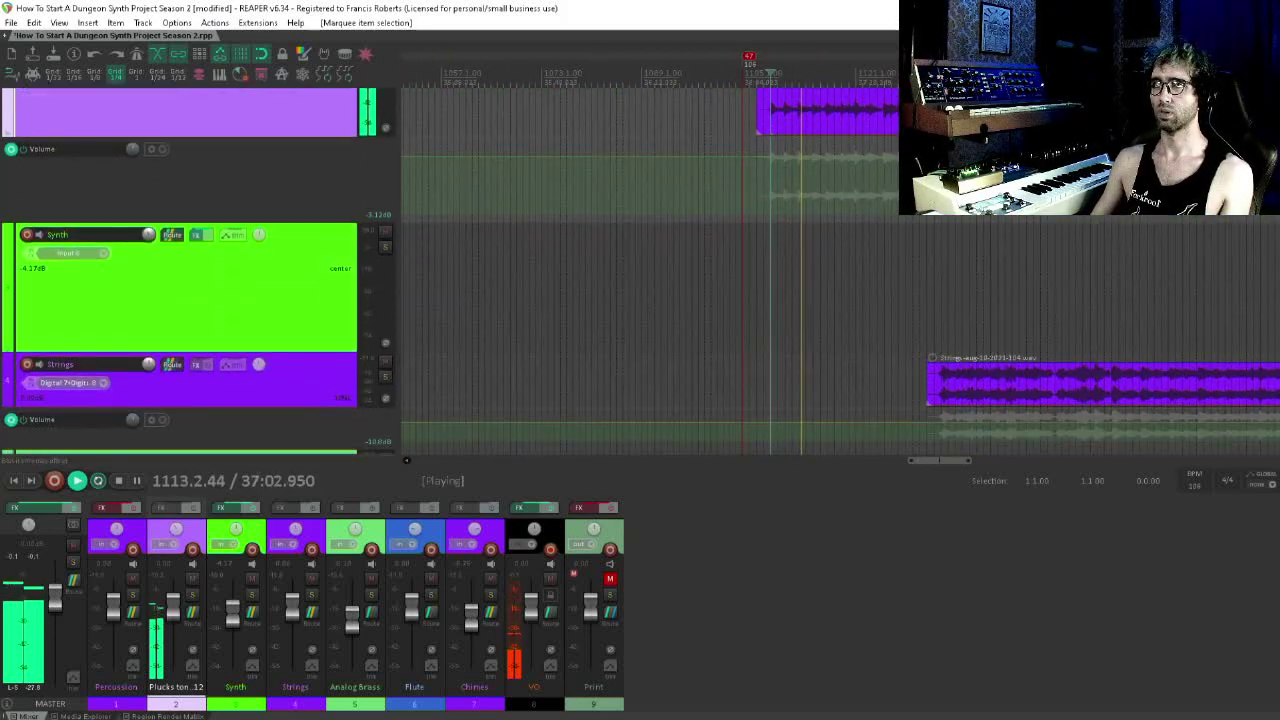
scroll(852, 270, "up", 3)
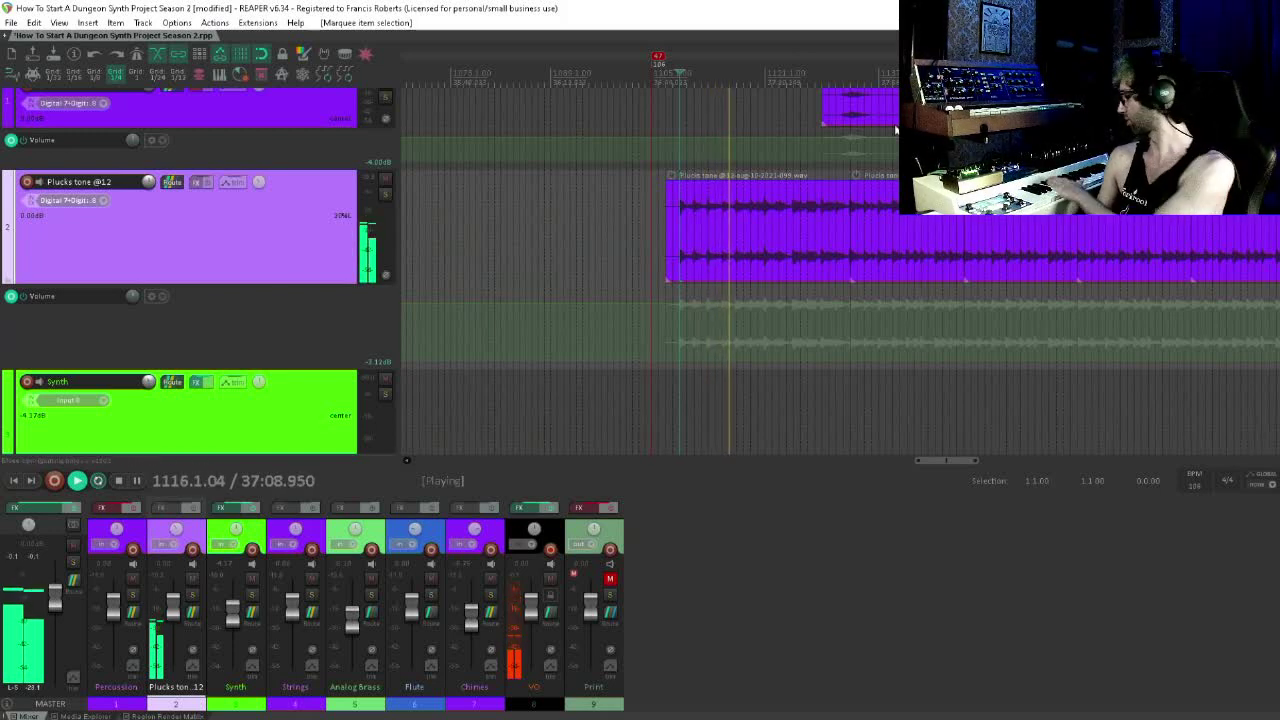
scroll(25, 100, "up", 1)
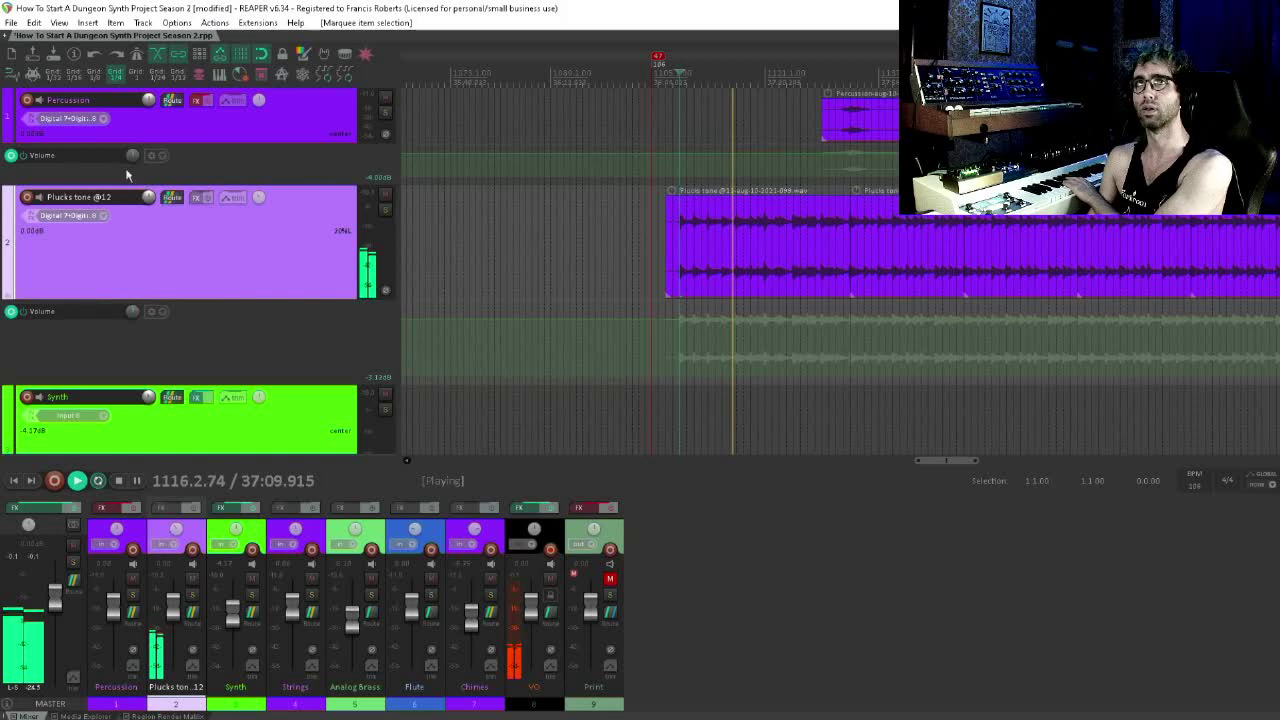
- Arm the Percussion track for recording and play the marker 47 section from near the start of its Percussion item
left_click(26, 100)
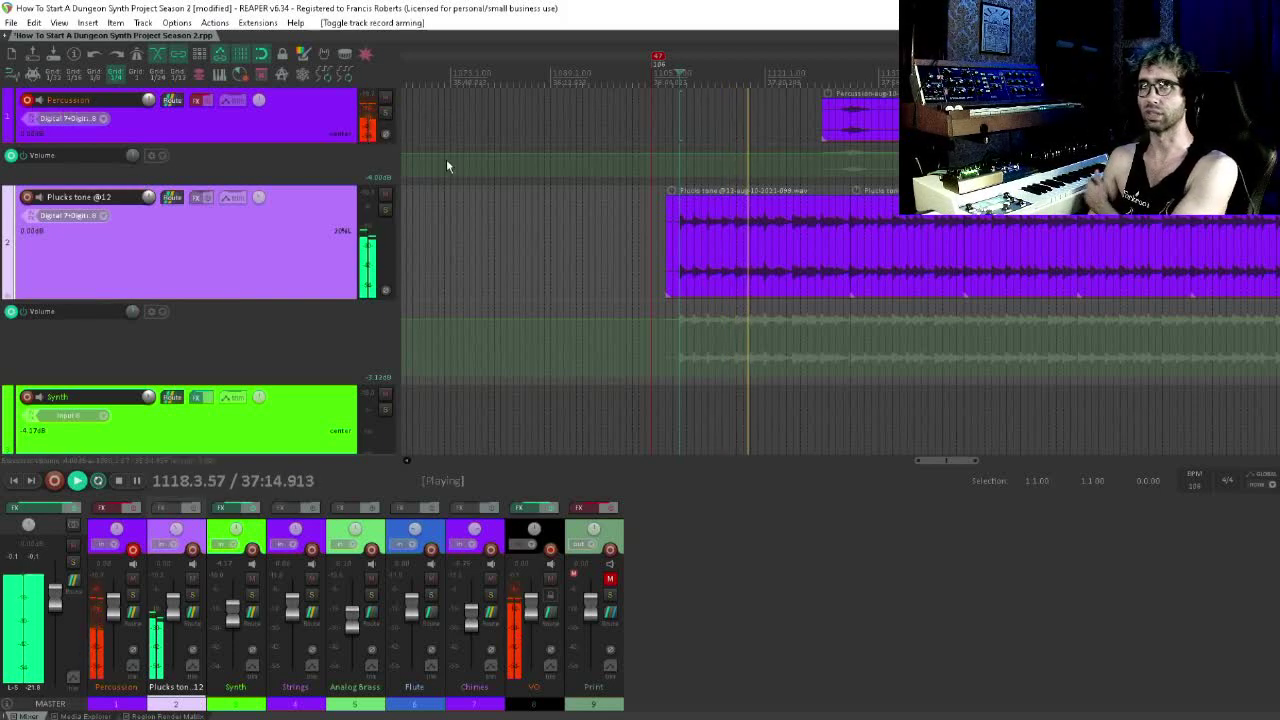
scroll(729, 171, "right", 3)
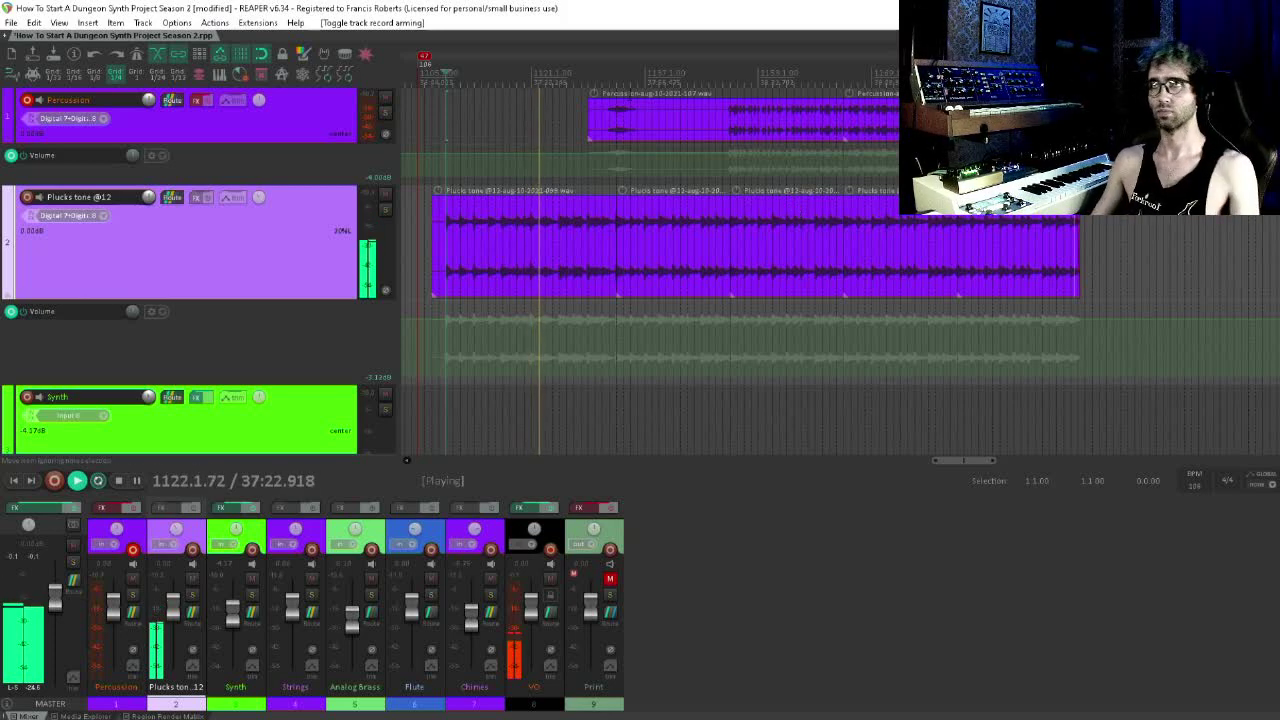
left_click(610, 230)
scroll(648, 229, "right", 1)
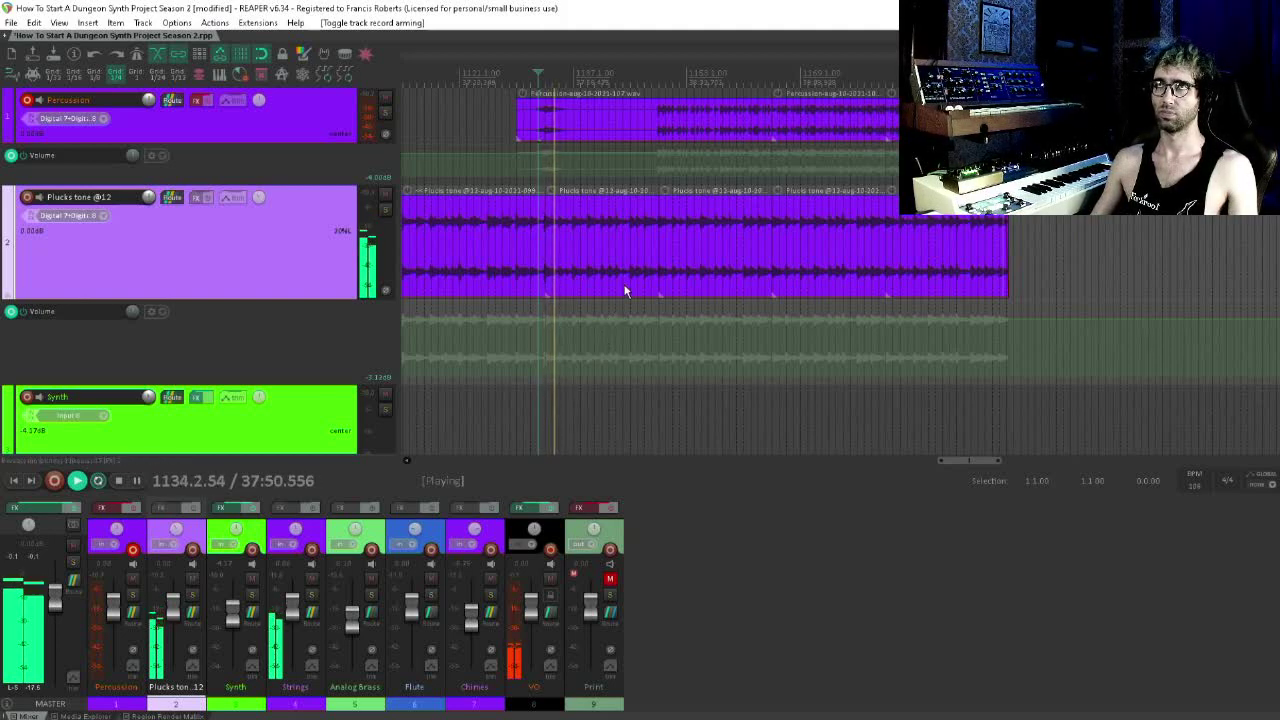
scroll(626, 286, "left", 3)
scroll(640, 271, "down", 5)
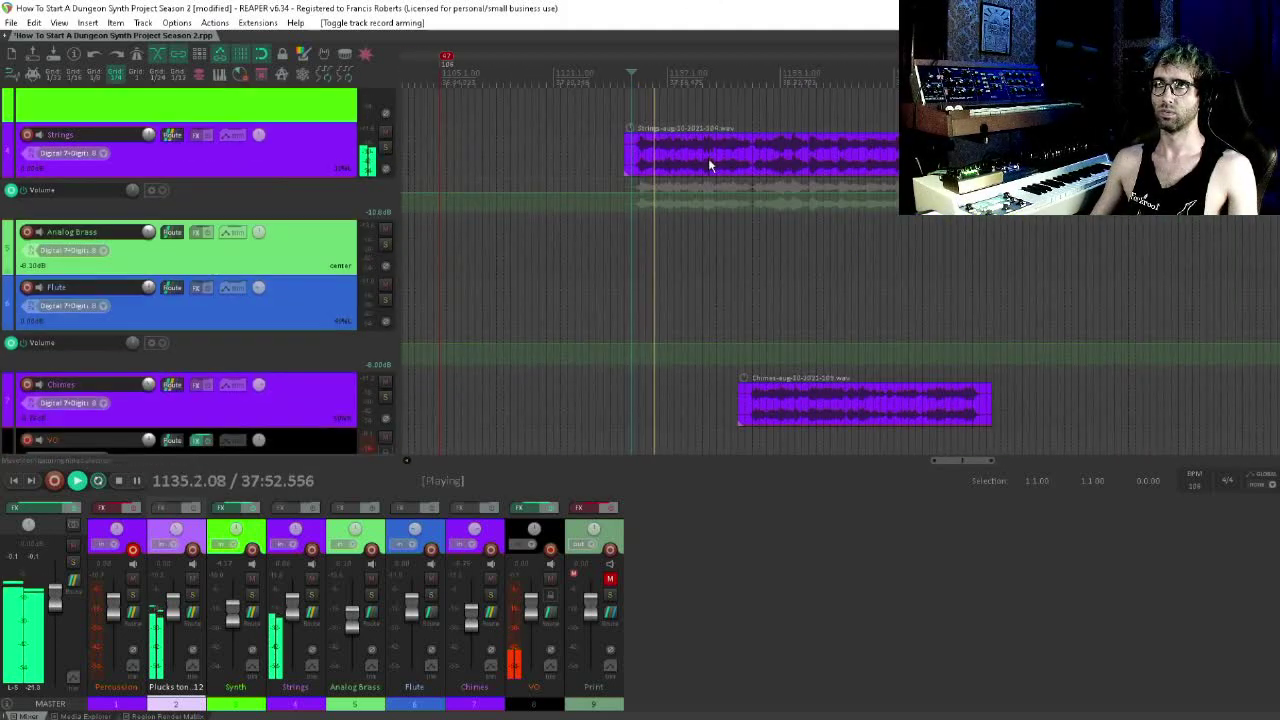
scroll(708, 158, "up", 5)
scroll(708, 158, "left", 3)
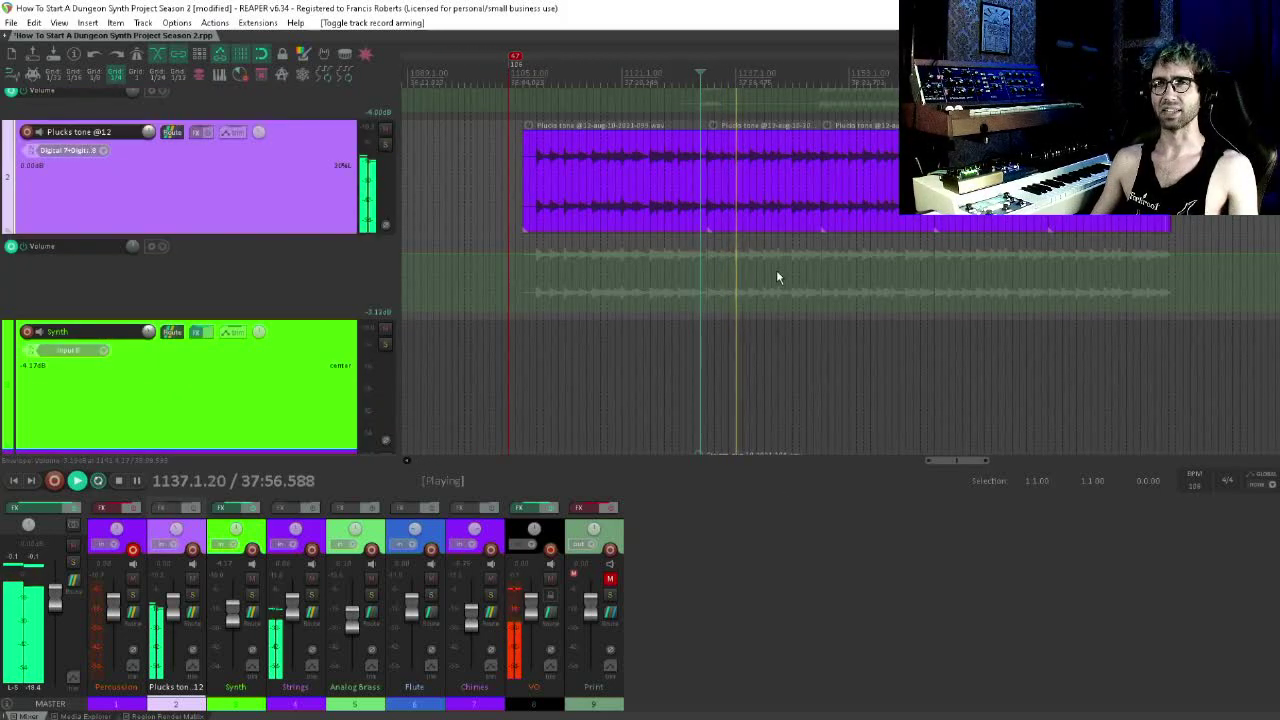
scroll(776, 270, "right", 3)
scroll(823, 237, "up", 1)
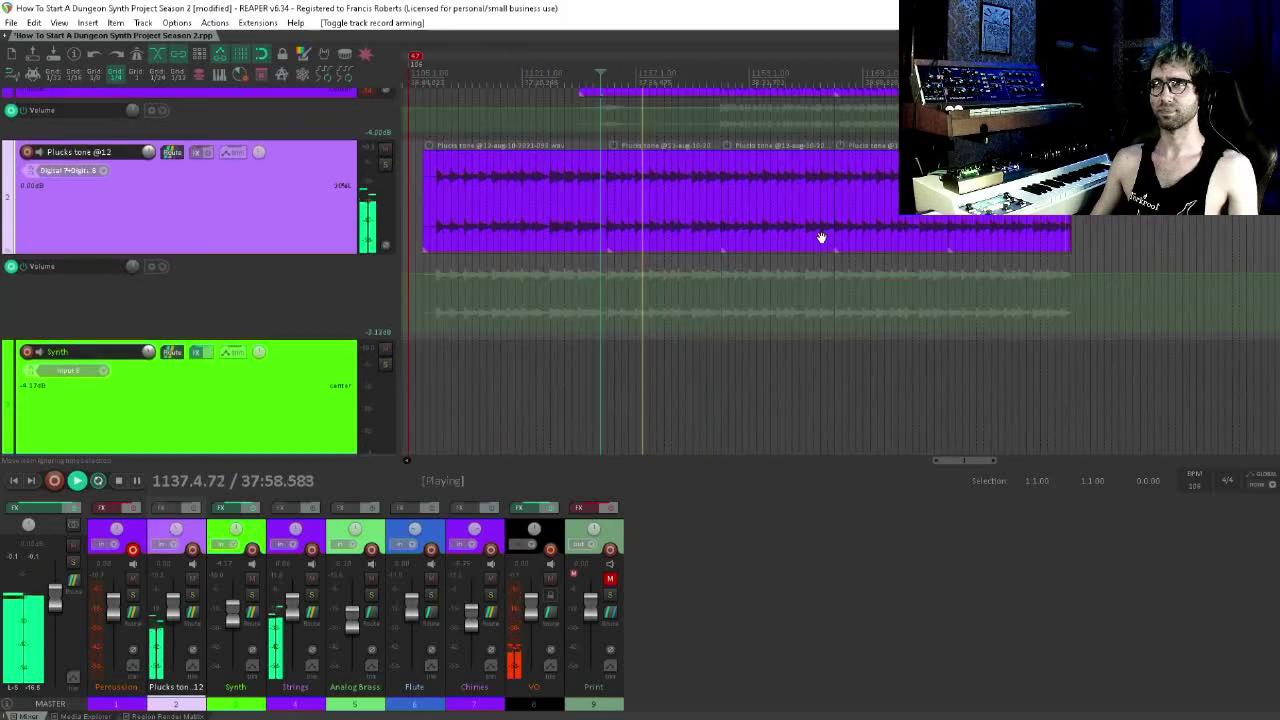
scroll(752, 148, "up", 1)
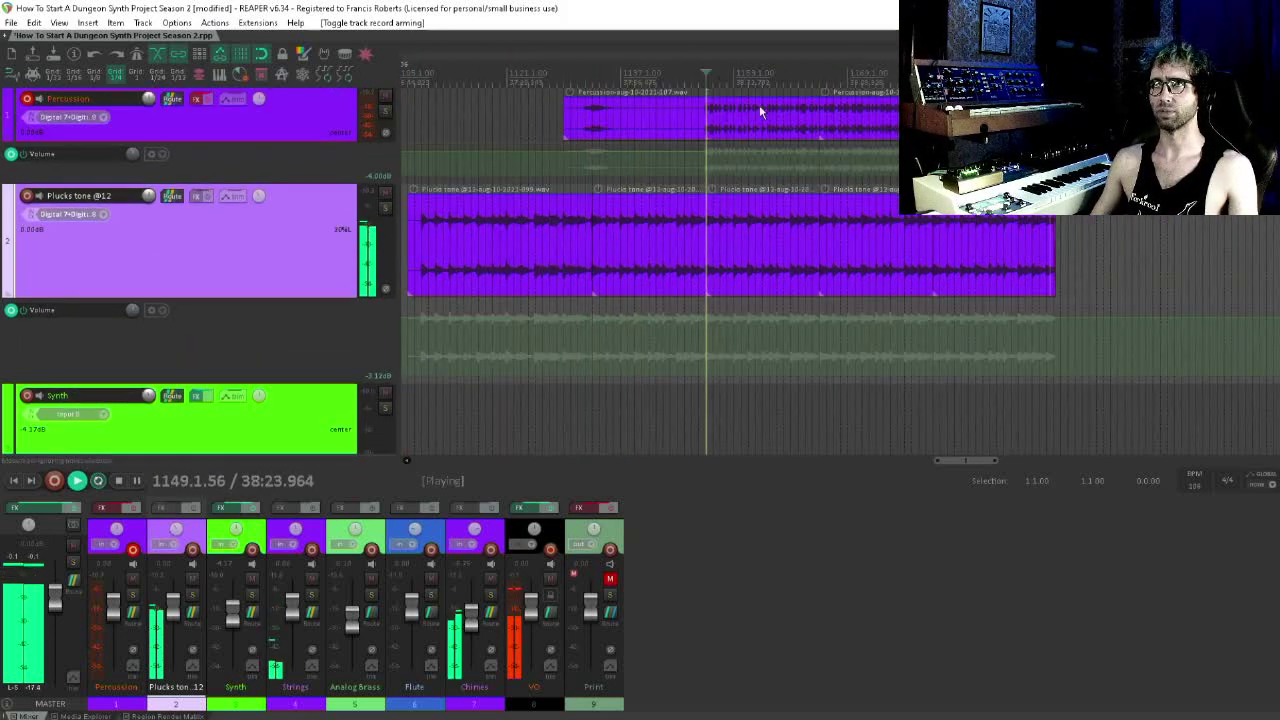
scroll(841, 264, "down", 2)
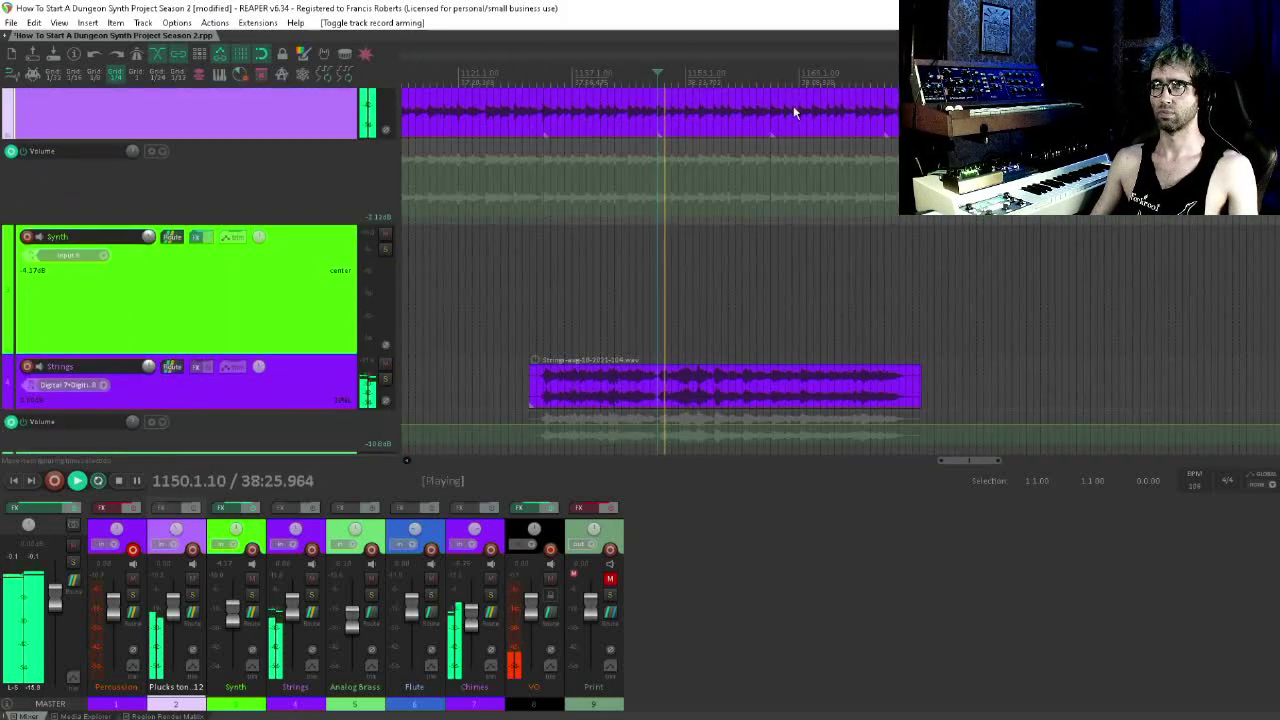
key("space")
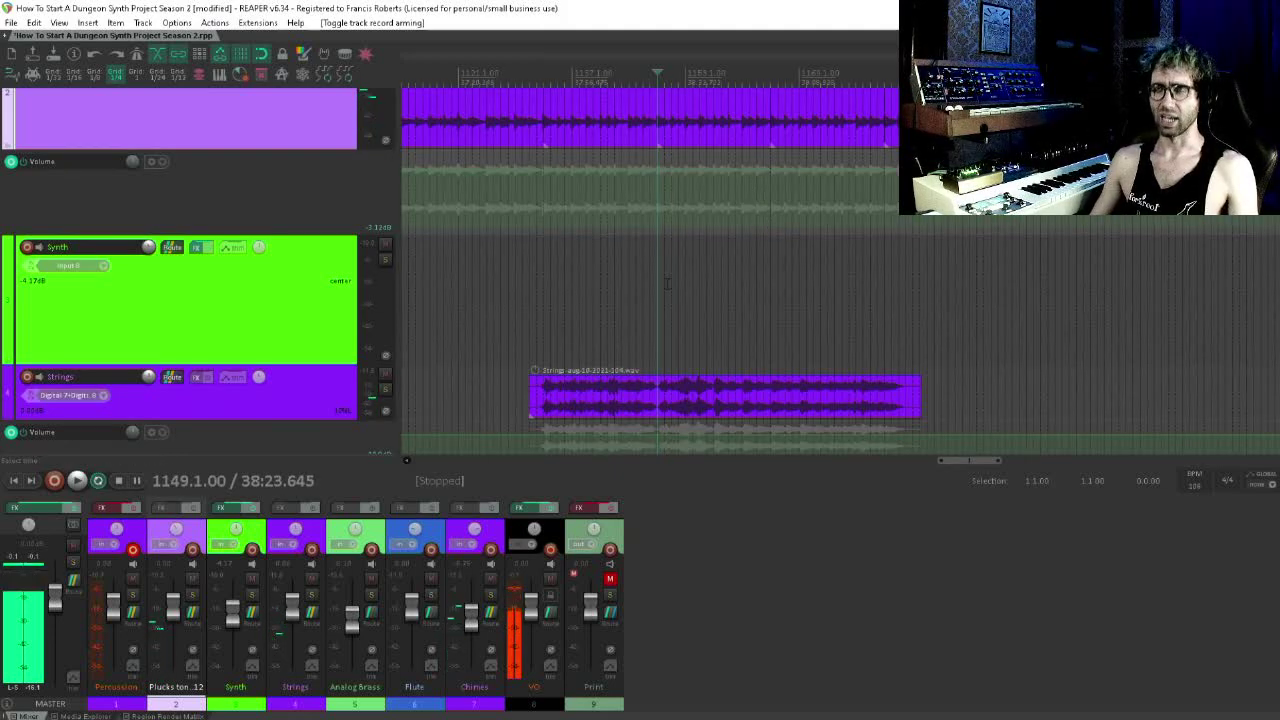
- Arm the Synth track for recording instead of Percussion, and save the project
left_click(667, 283)
scroll(667, 283, "up", 2)
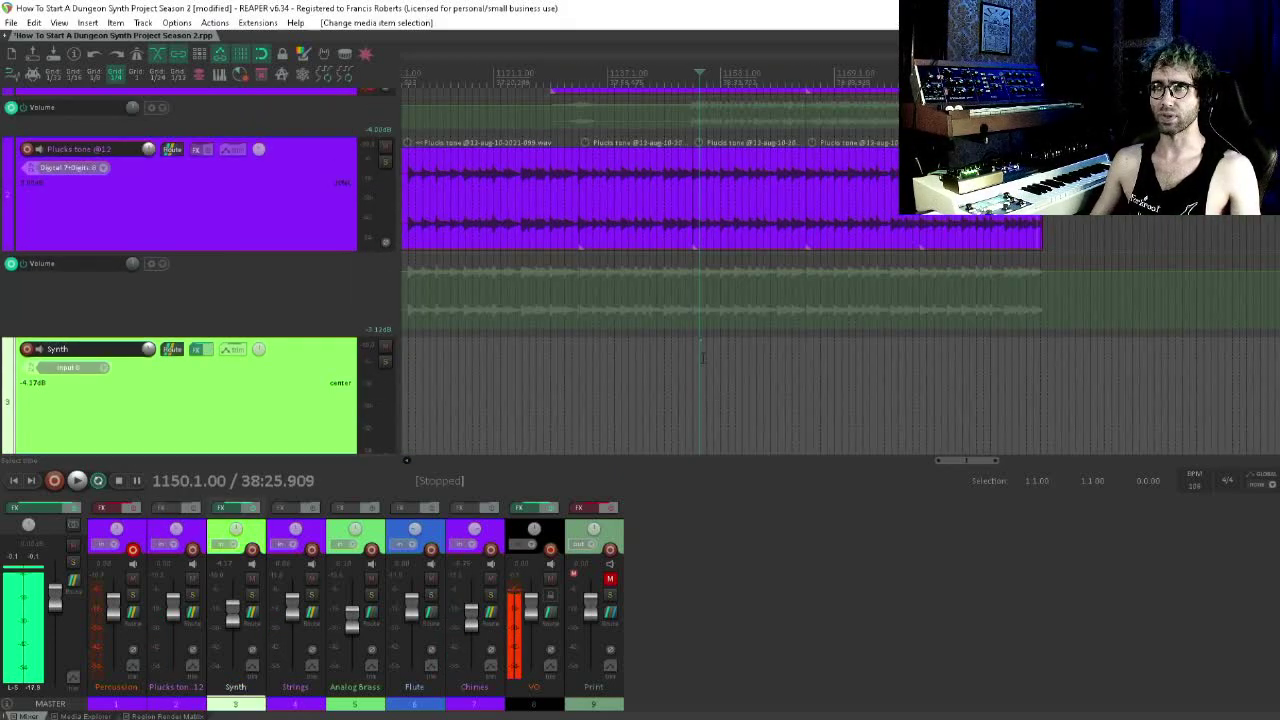
scroll(718, 240, "up", 1)
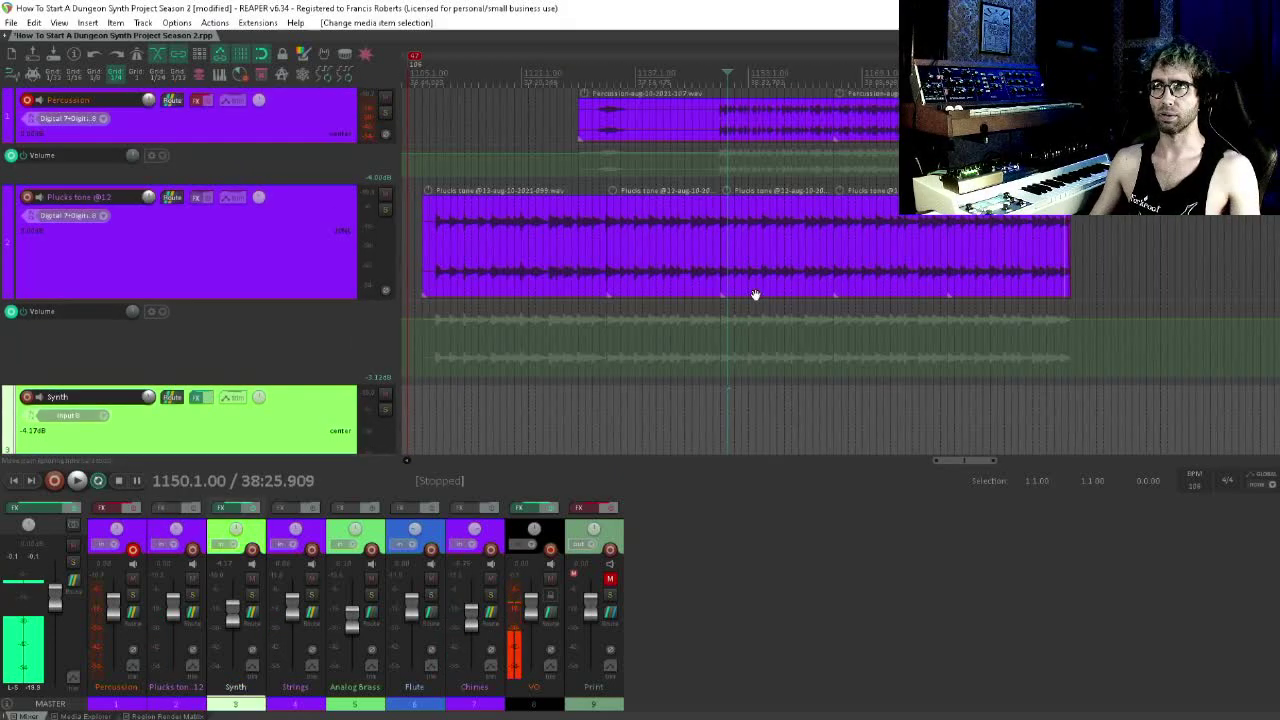
left_click(27, 398)
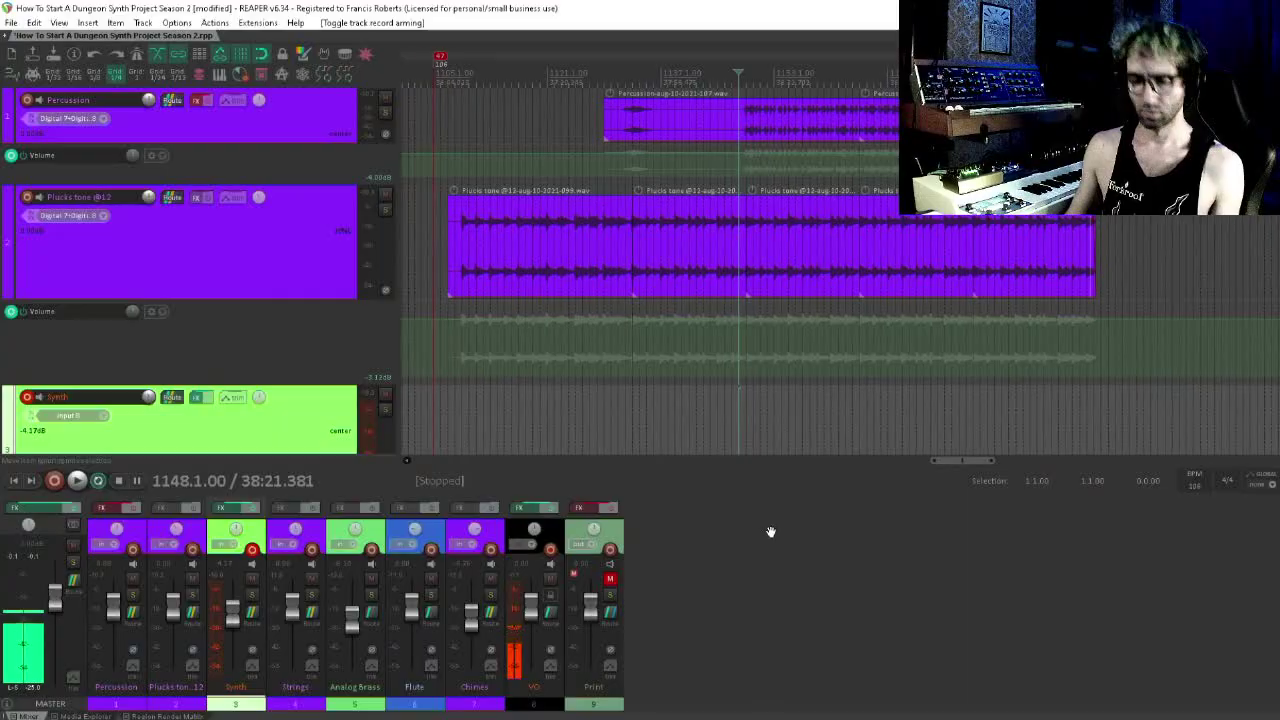
left_click_drag(811, 305, 802, 304)
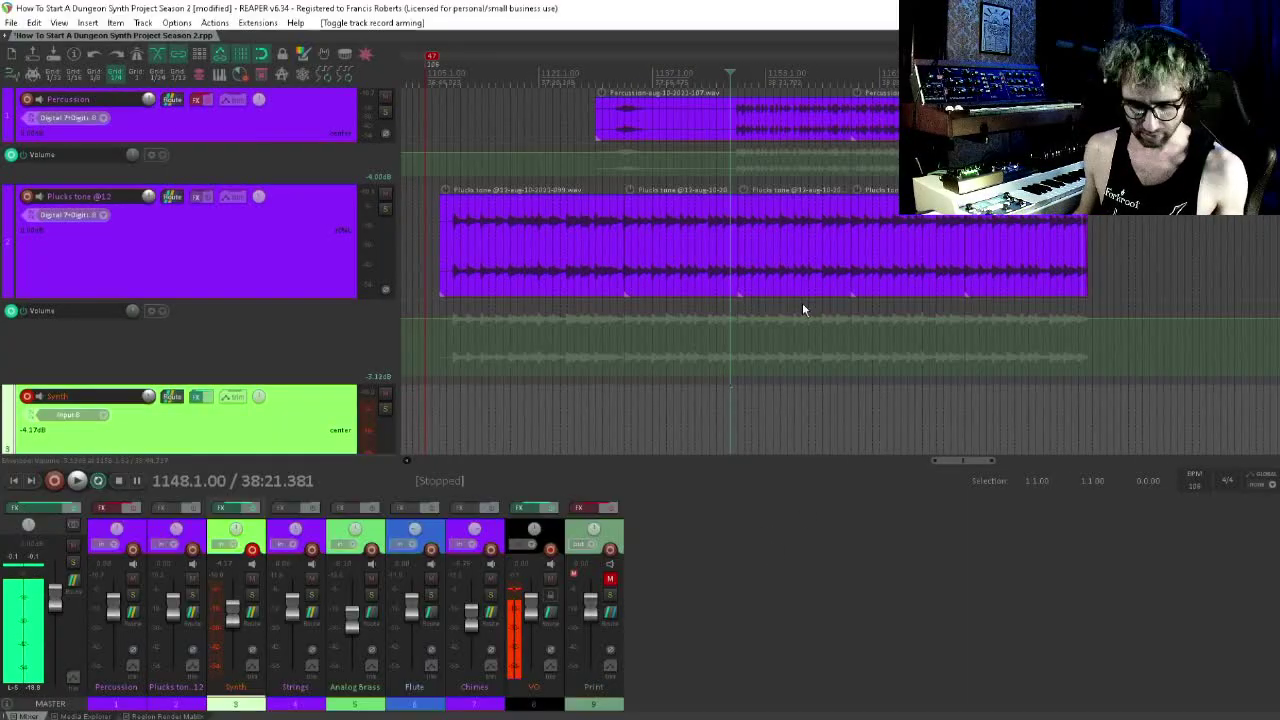
key("ctrl+s")
- Play the section from bars 1148 and 1149 to check the armed Synth input against the other layers
key("space")
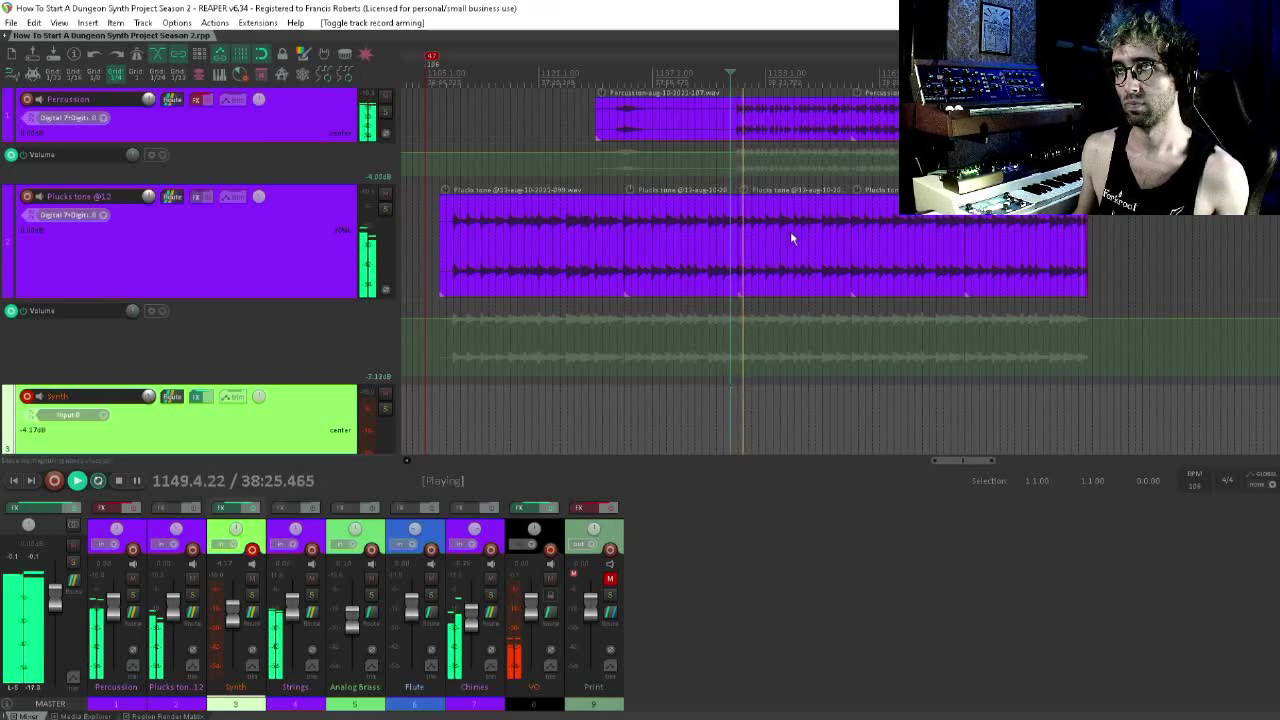
scroll(760, 220, "down", 3)
key("space")
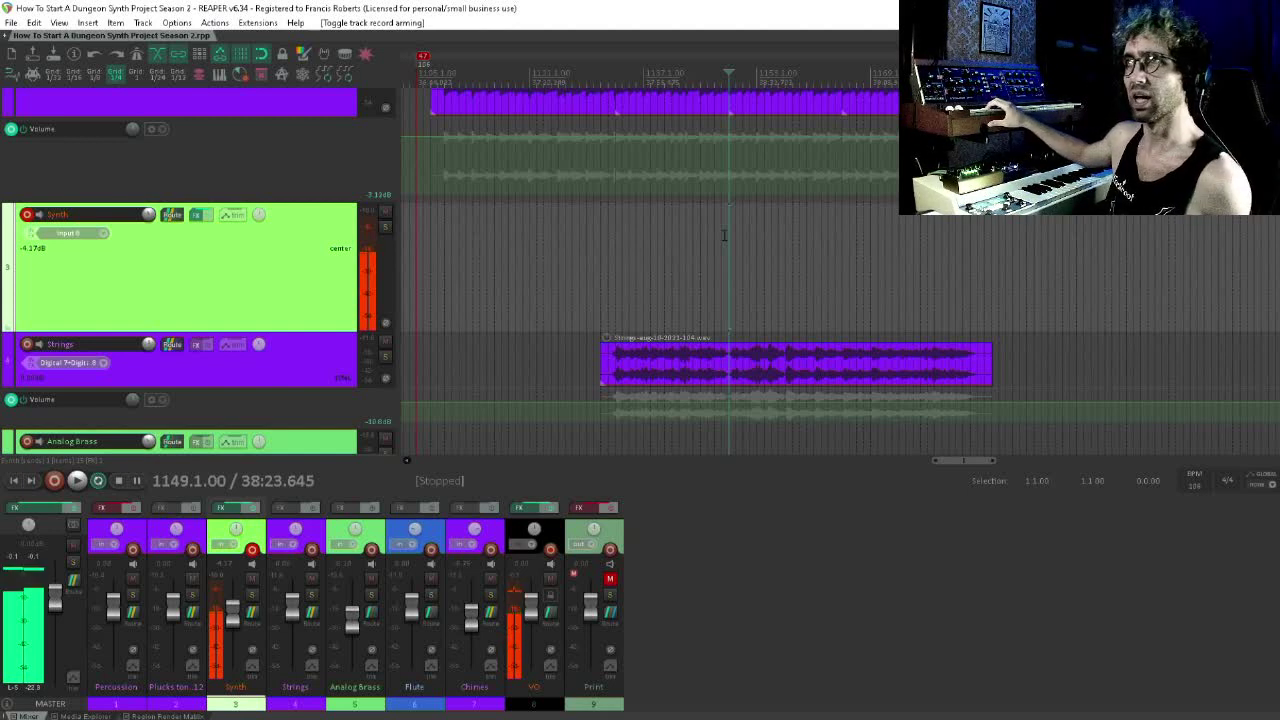
key("space")
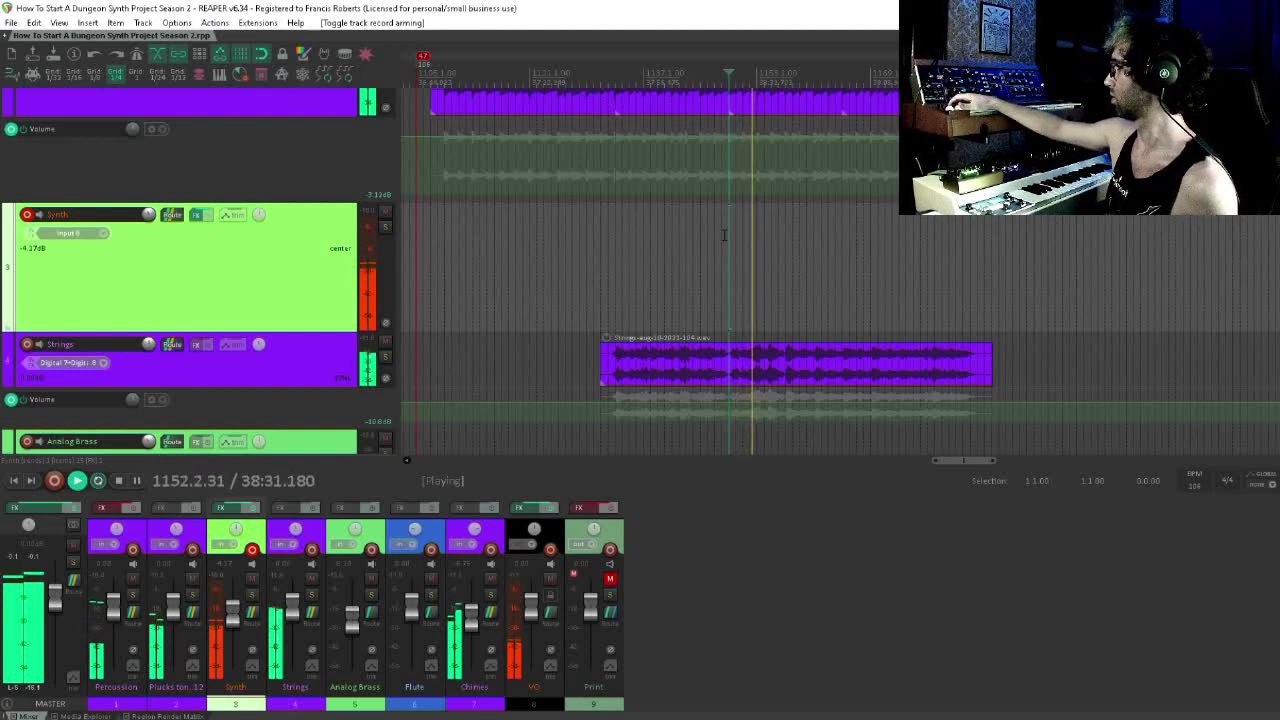
key("space")
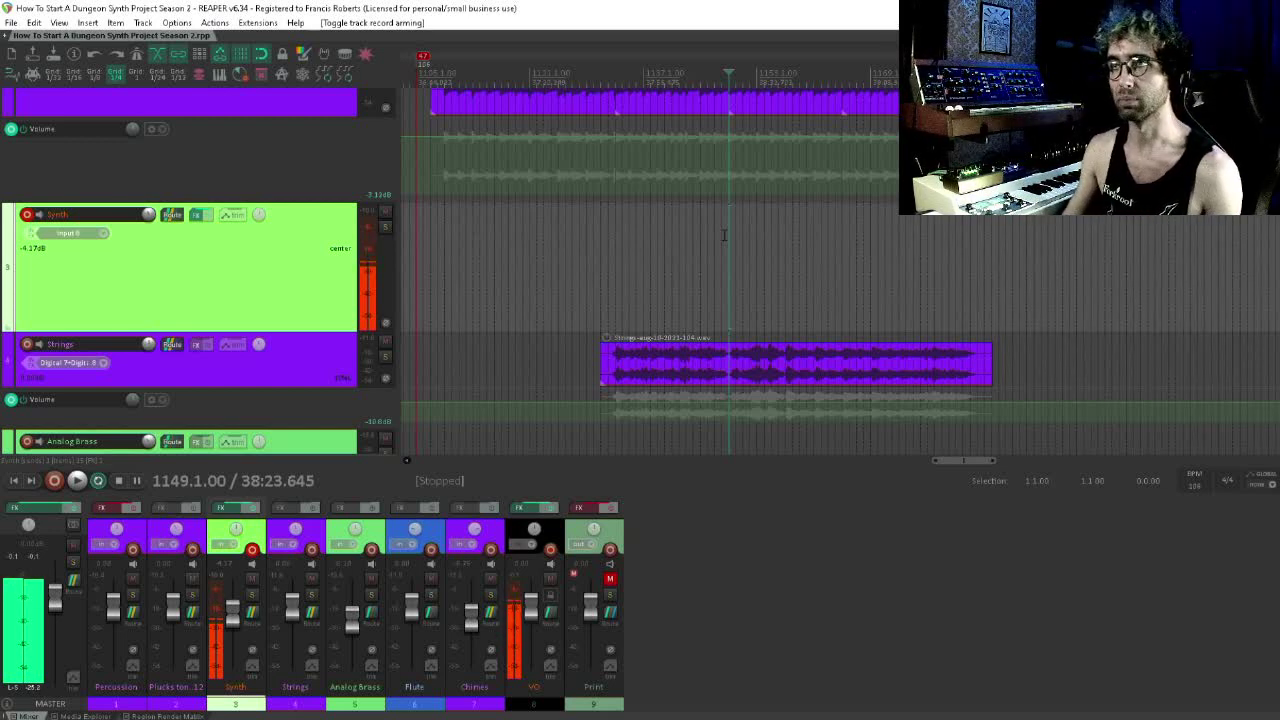
- Briefly play from bar 1133 and place the edit cursor at bar 1131 as the recording start
scroll(616, 238, "up", 4)
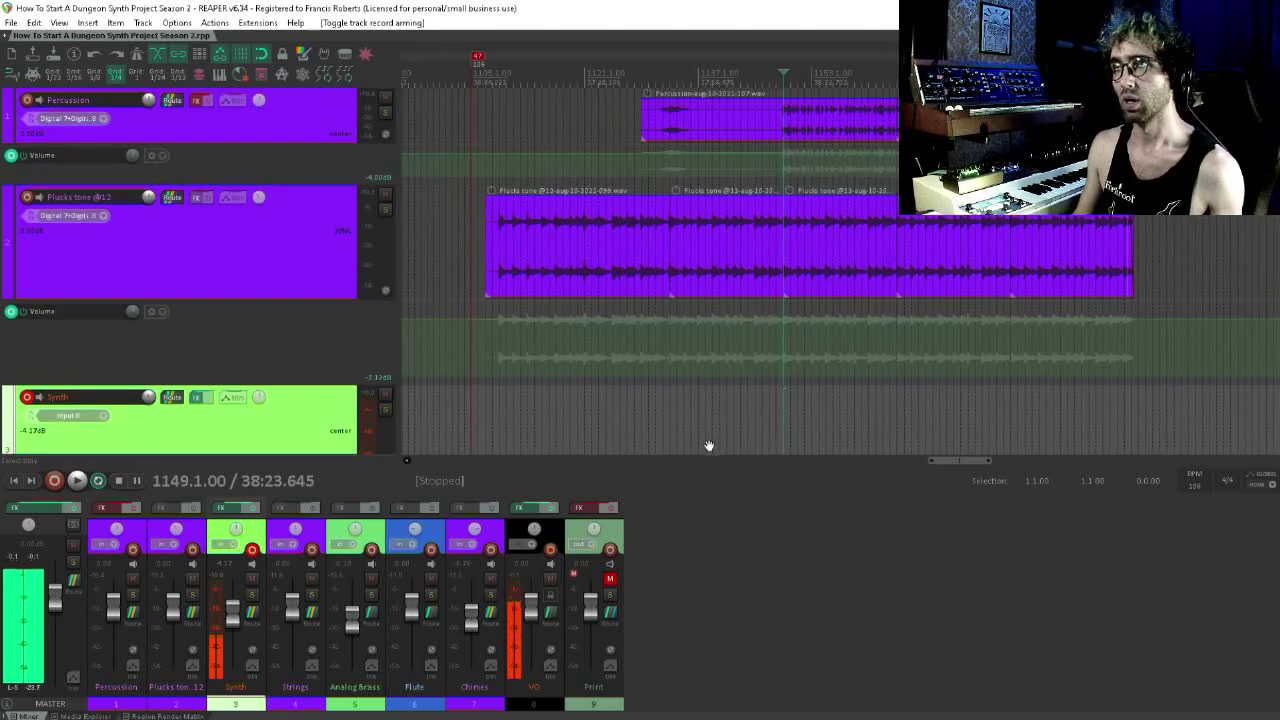
scroll(709, 443, "right", 2)
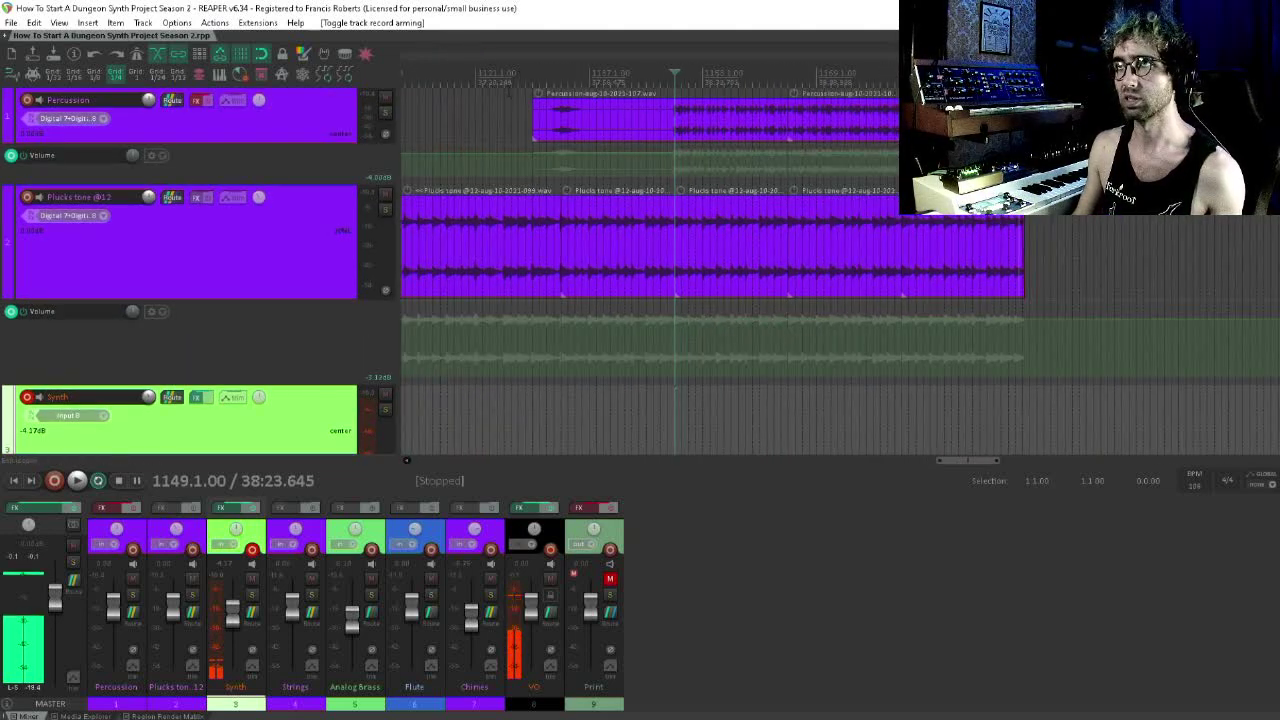
left_click(564, 78)
key("space")
key("space")
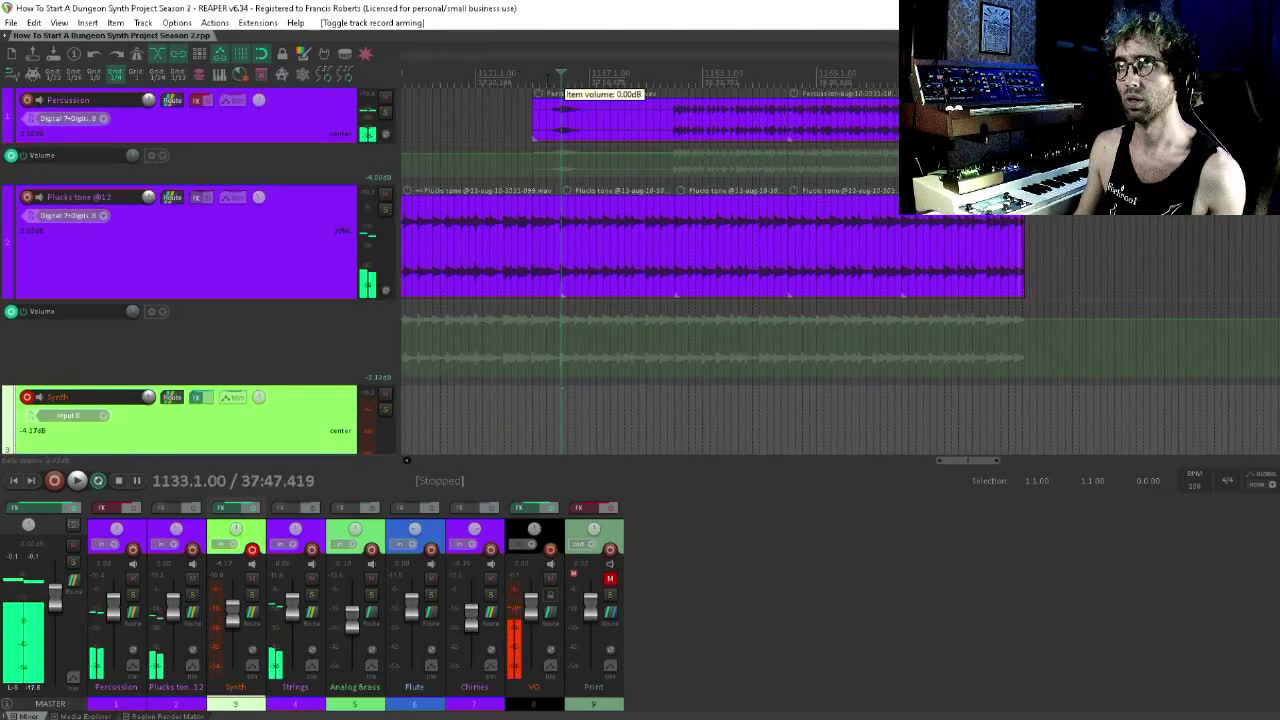
left_click(547, 79)
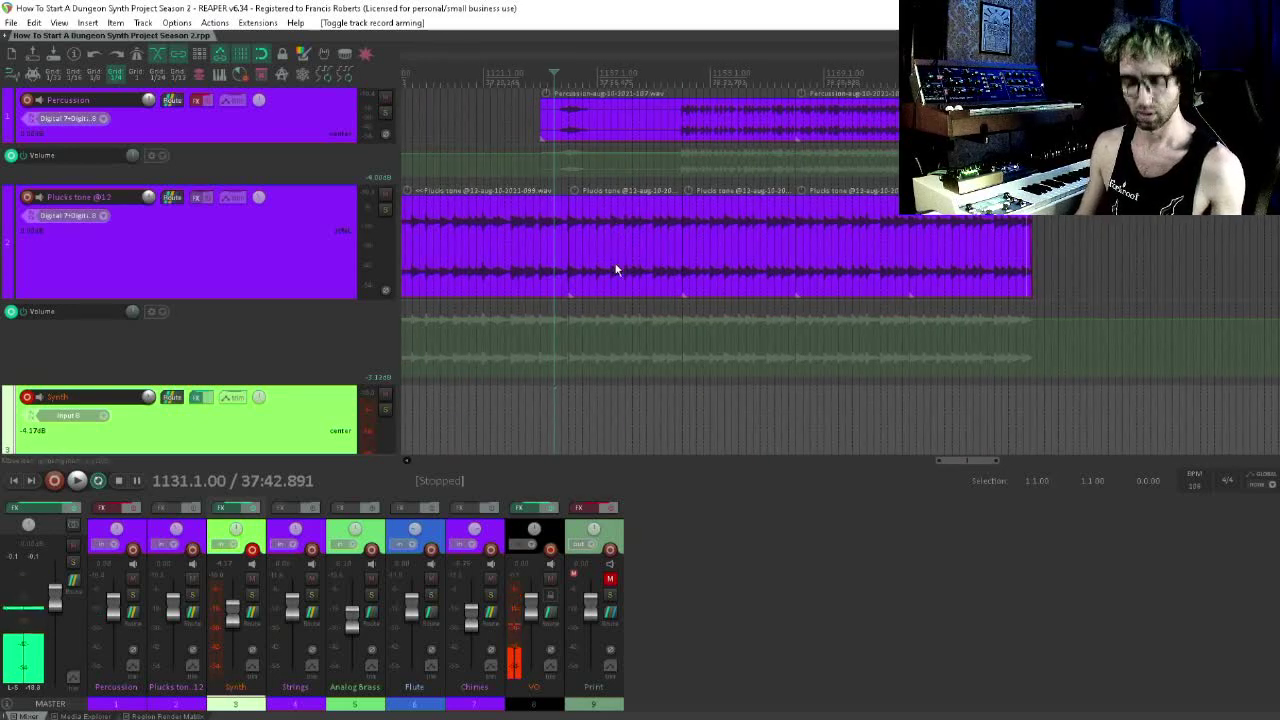
scroll(604, 229, "down", 1)
scroll(593, 230, "up", 1)
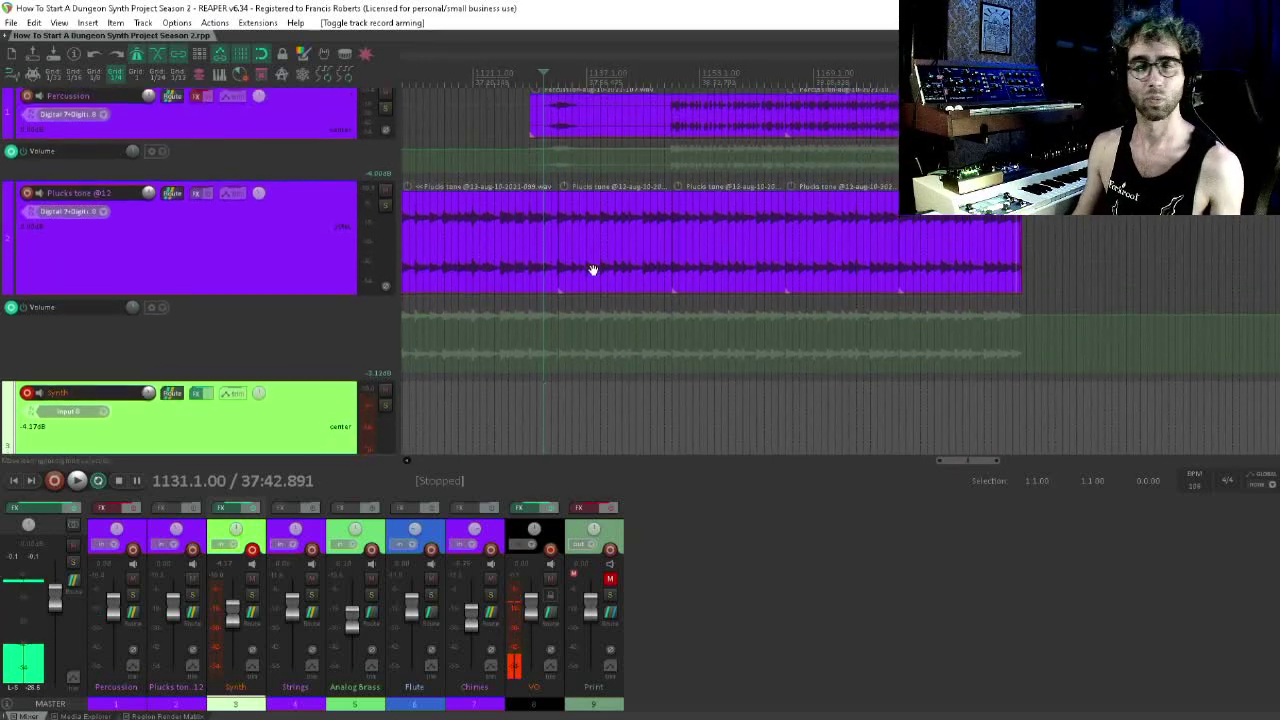
scroll(585, 290, "right", 1)
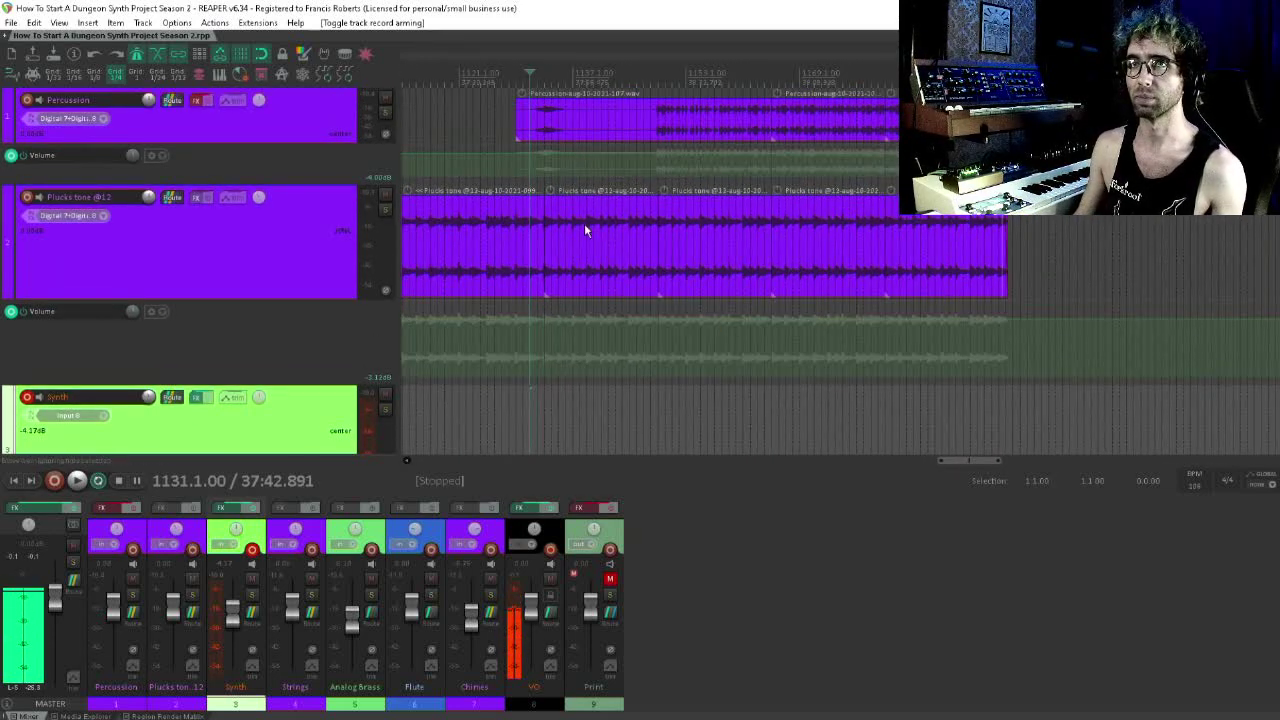
scroll(584, 240, "right", 1)
key("ctrl+r")
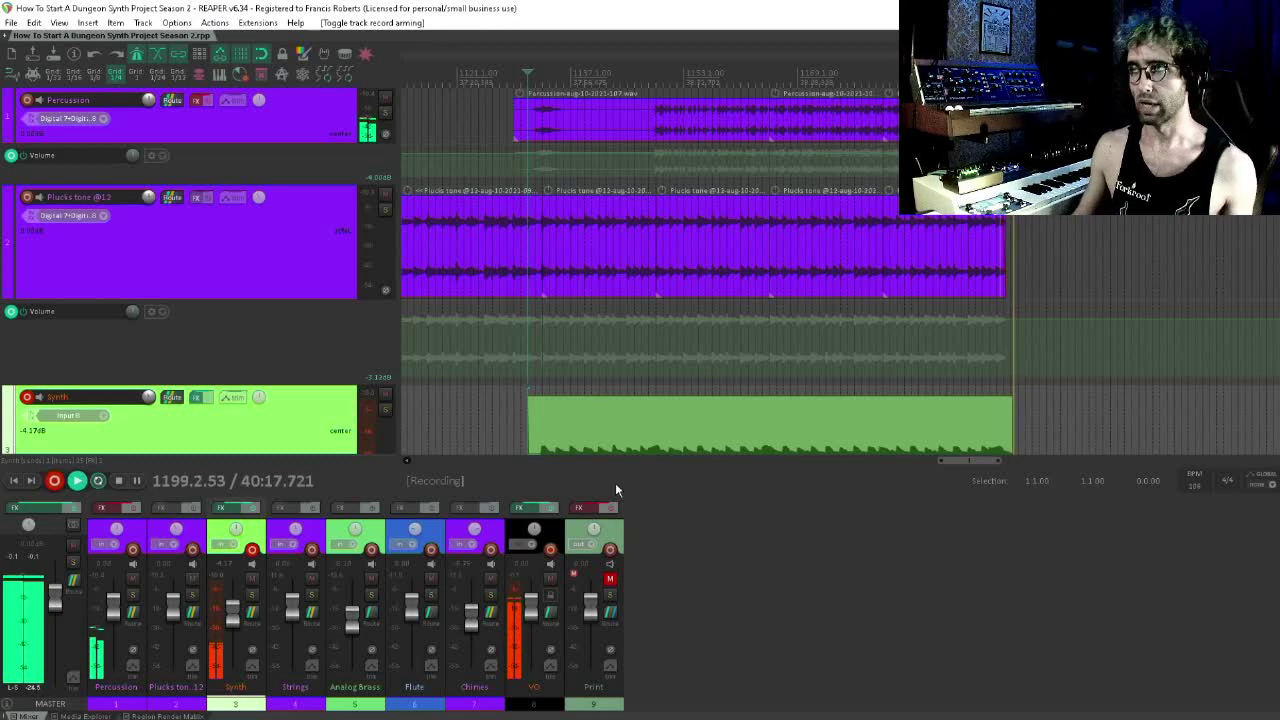
scroll(855, 262, "down", 2)
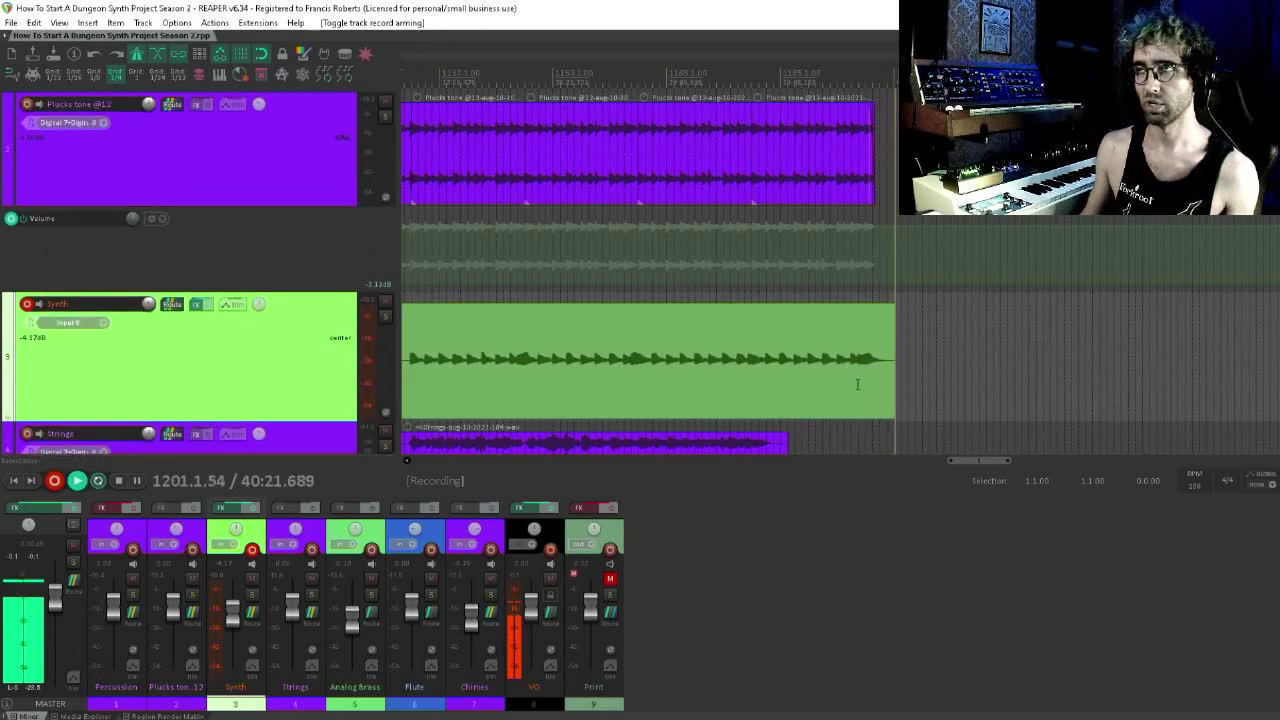
key("space")
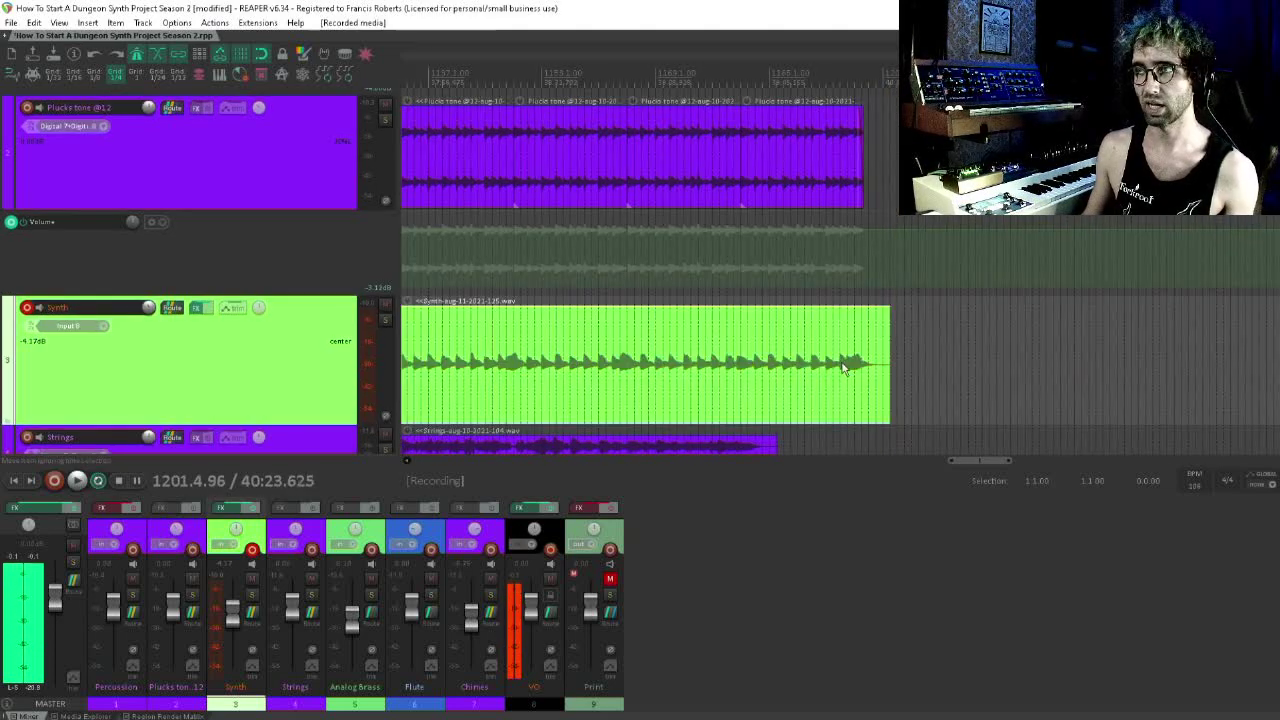
- Play from about bar 1180 and examine the ends of the Chimes and Strings items beneath the new Synth recording
scroll(751, 323, "up", 1)
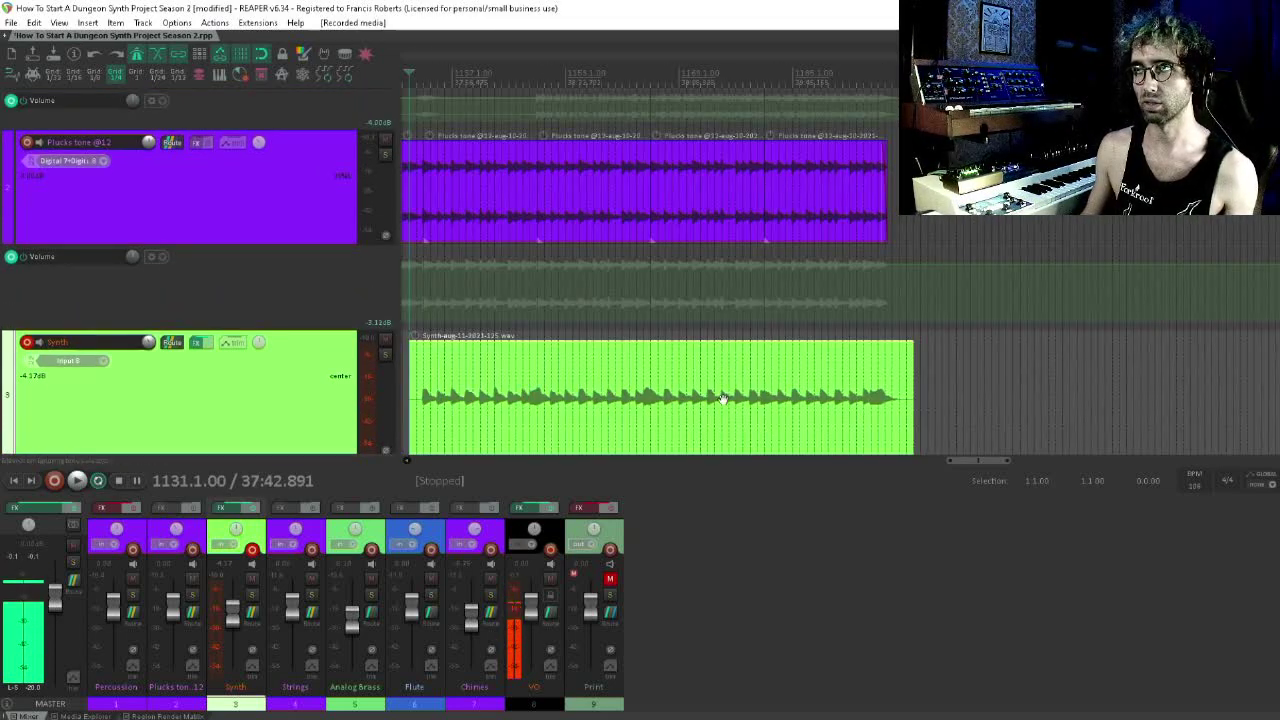
left_click_drag(723, 399, 749, 406)
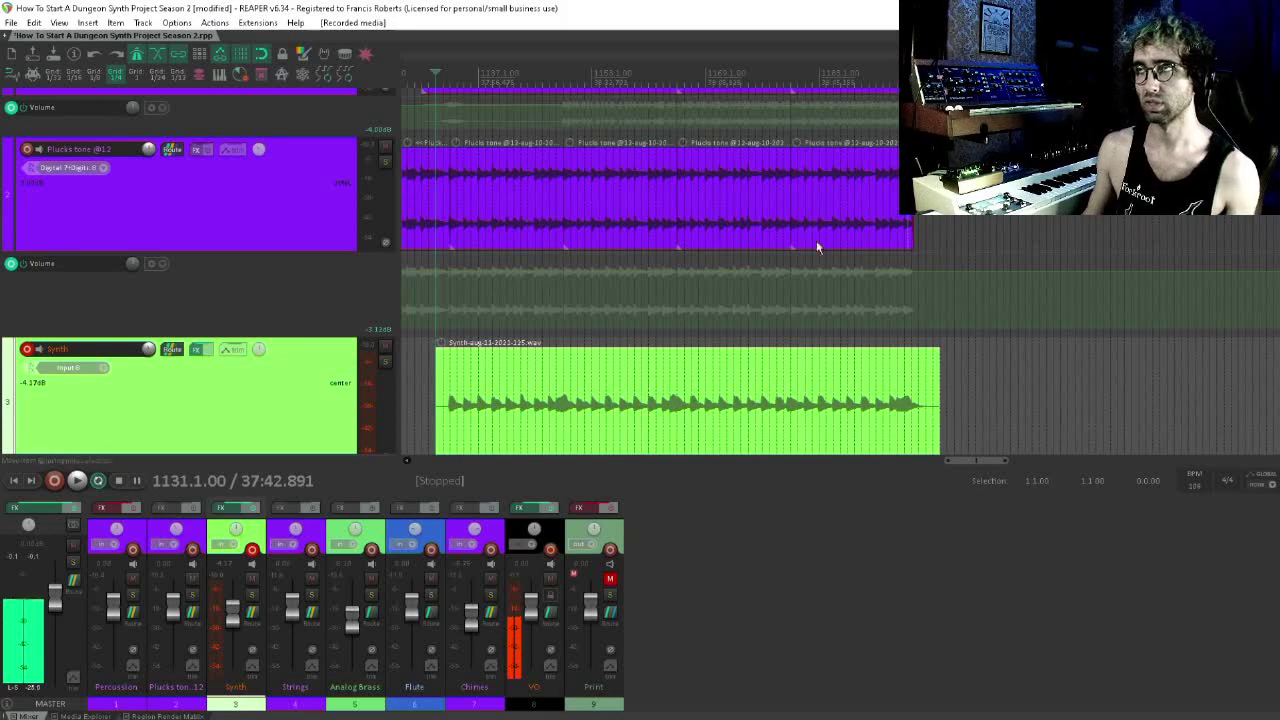
left_click_drag(794, 171, 803, 190)
left_click(793, 102)
scroll(868, 263, "up", 3)
key("space")
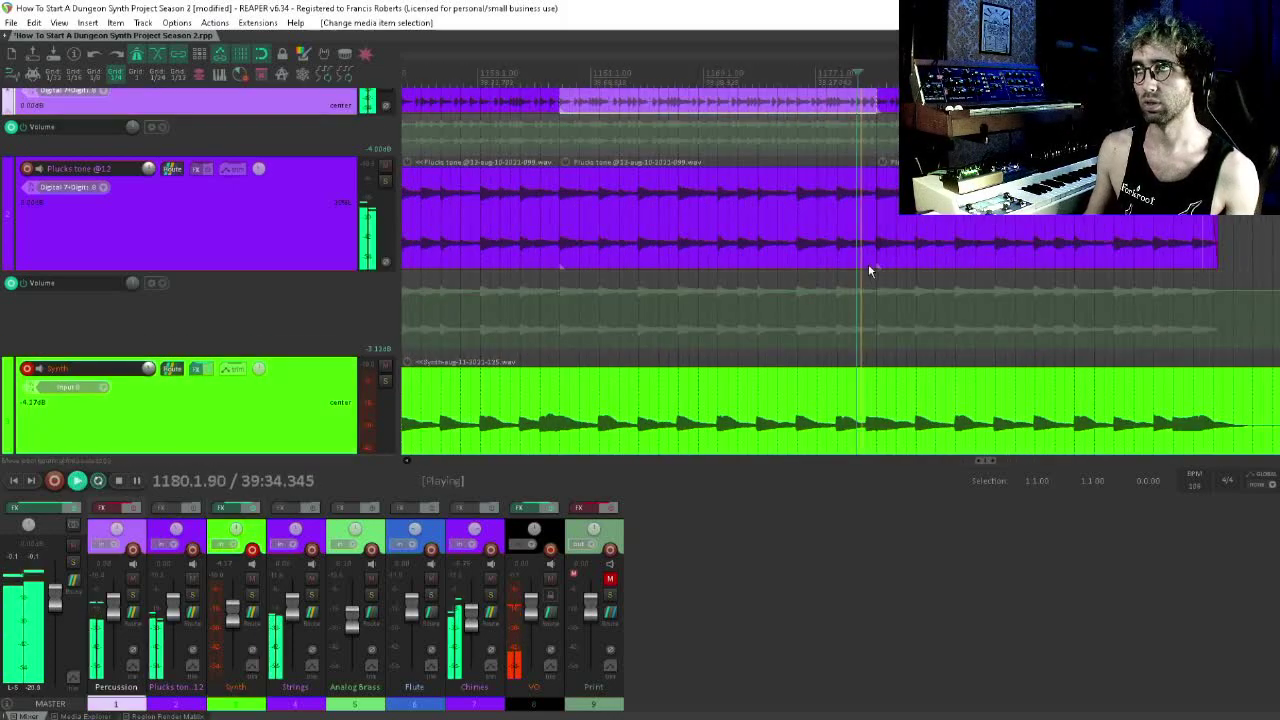
scroll(868, 263, "down", 5)
scroll(905, 297, "up", 3)
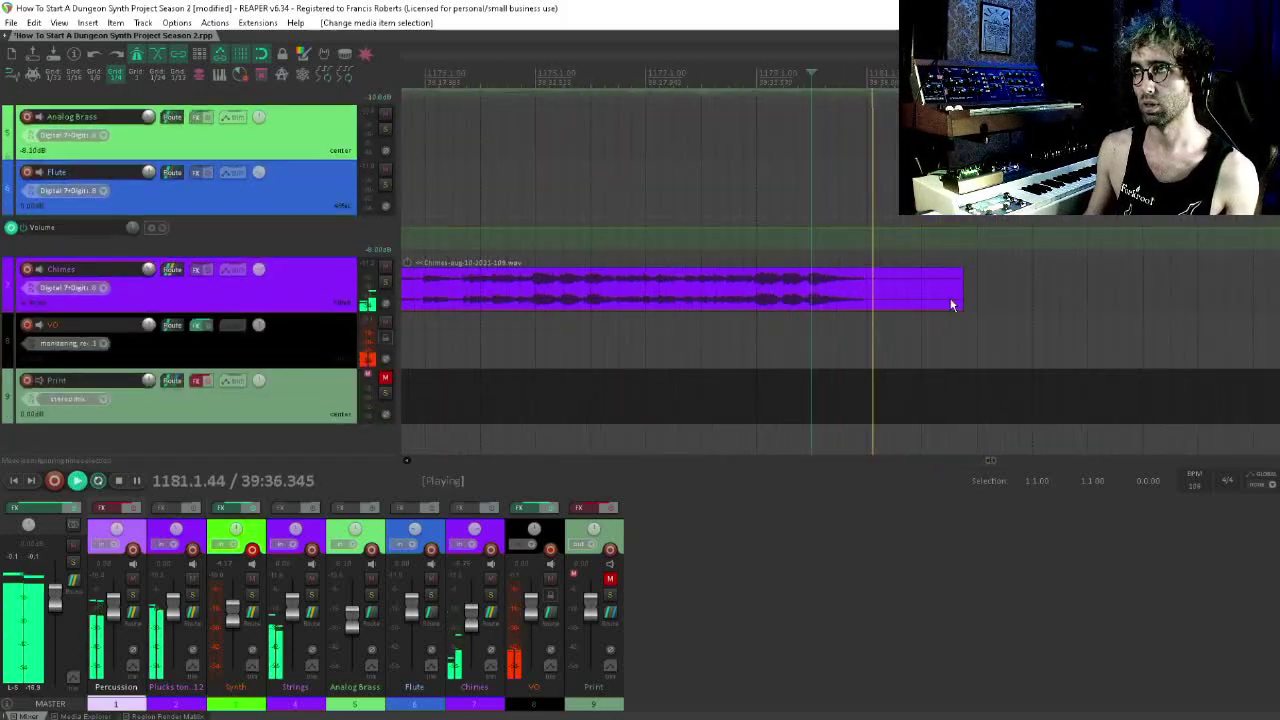
scroll(931, 414, "up", 6)
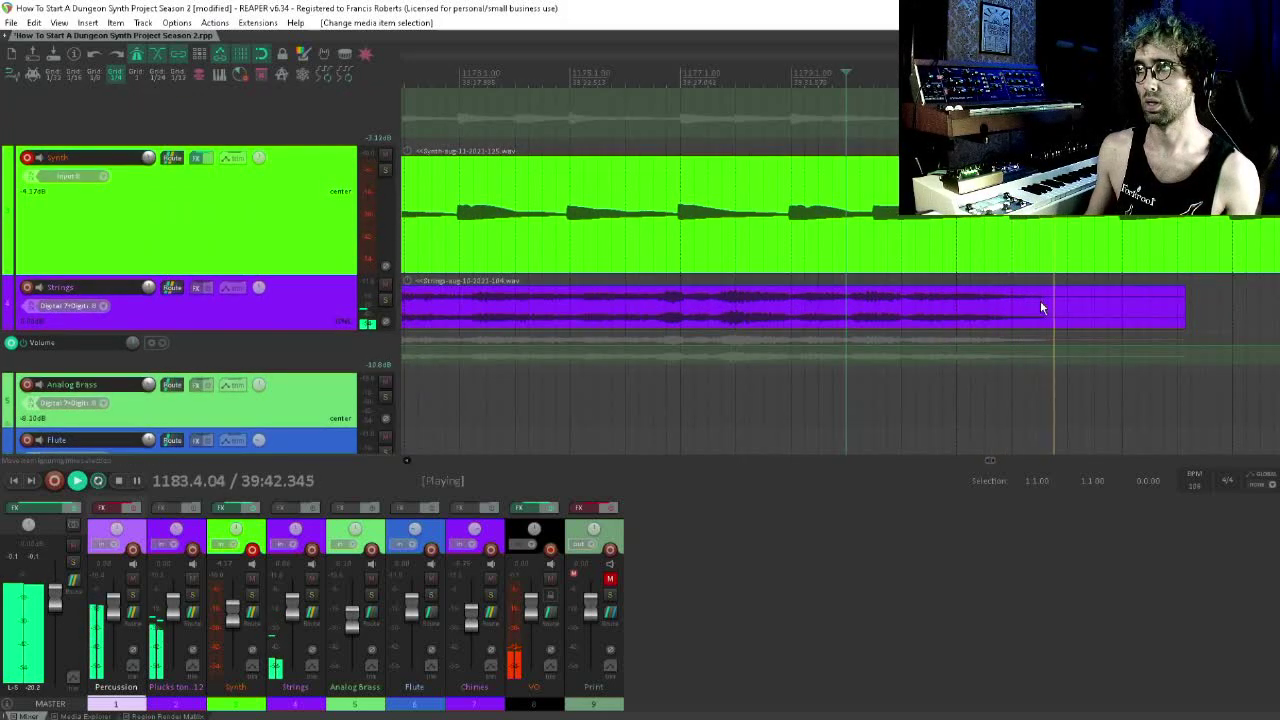
- Trim the Strings item to end at 1183.3.00 and give it a fade-out of about 2.4 s
key("space")
left_click(1039, 302)
left_click_drag(1039, 301, 1010, 330)
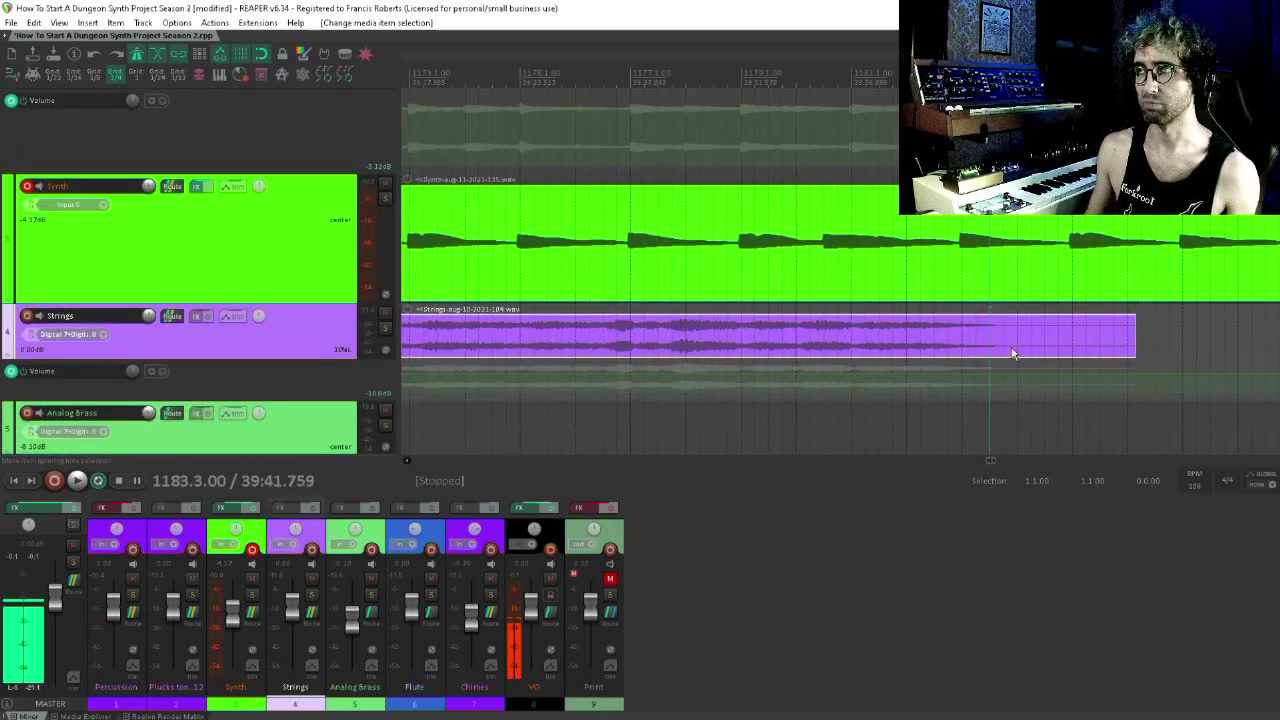
key("s")
key("Delete")
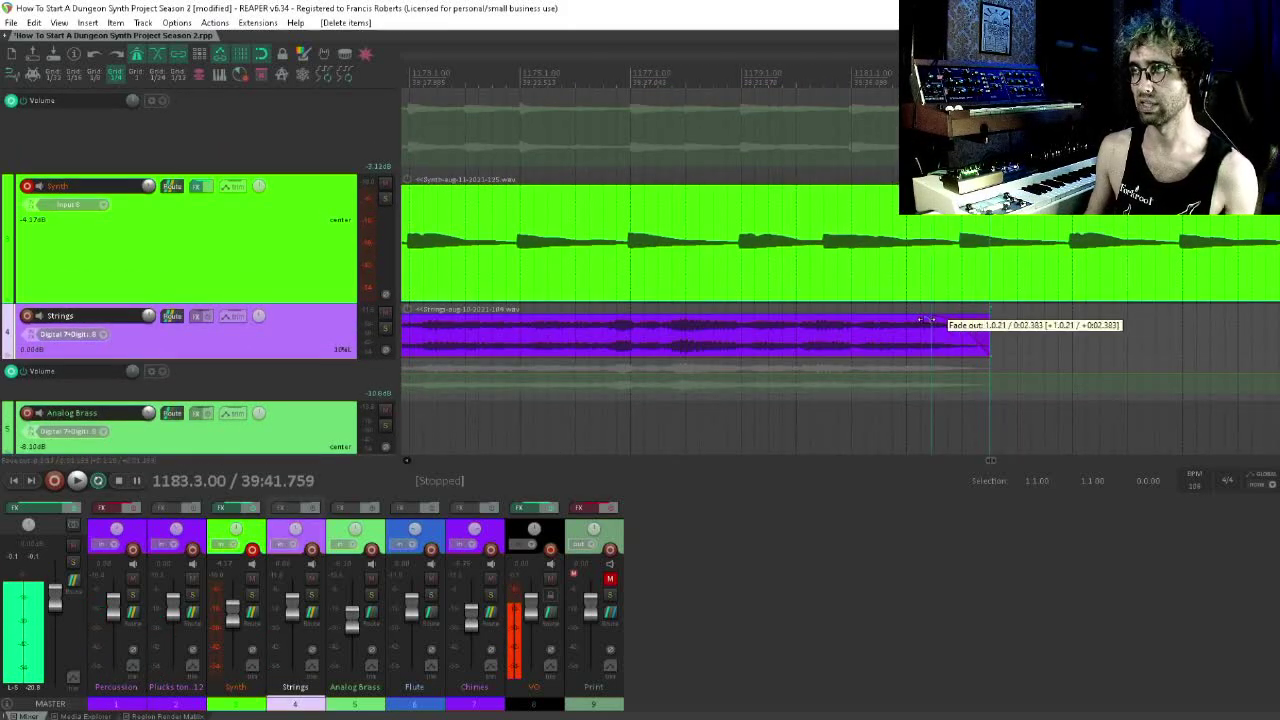
- Play the faded ending of the Strings item together with the Synth and Plucks layers
left_click(871, 329)
key("space")
left_click_drag(1017, 346, 895, 403)
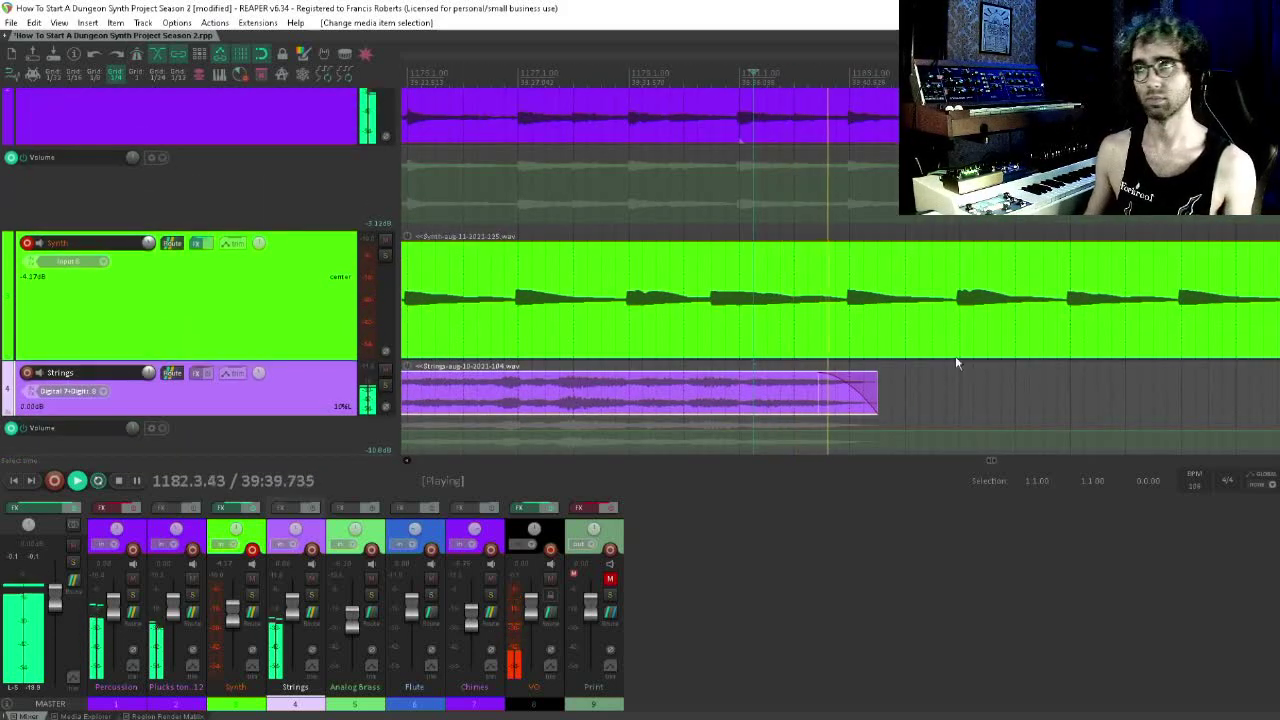
left_click_drag(959, 344, 829, 340)
scroll(856, 334, "down", 7)
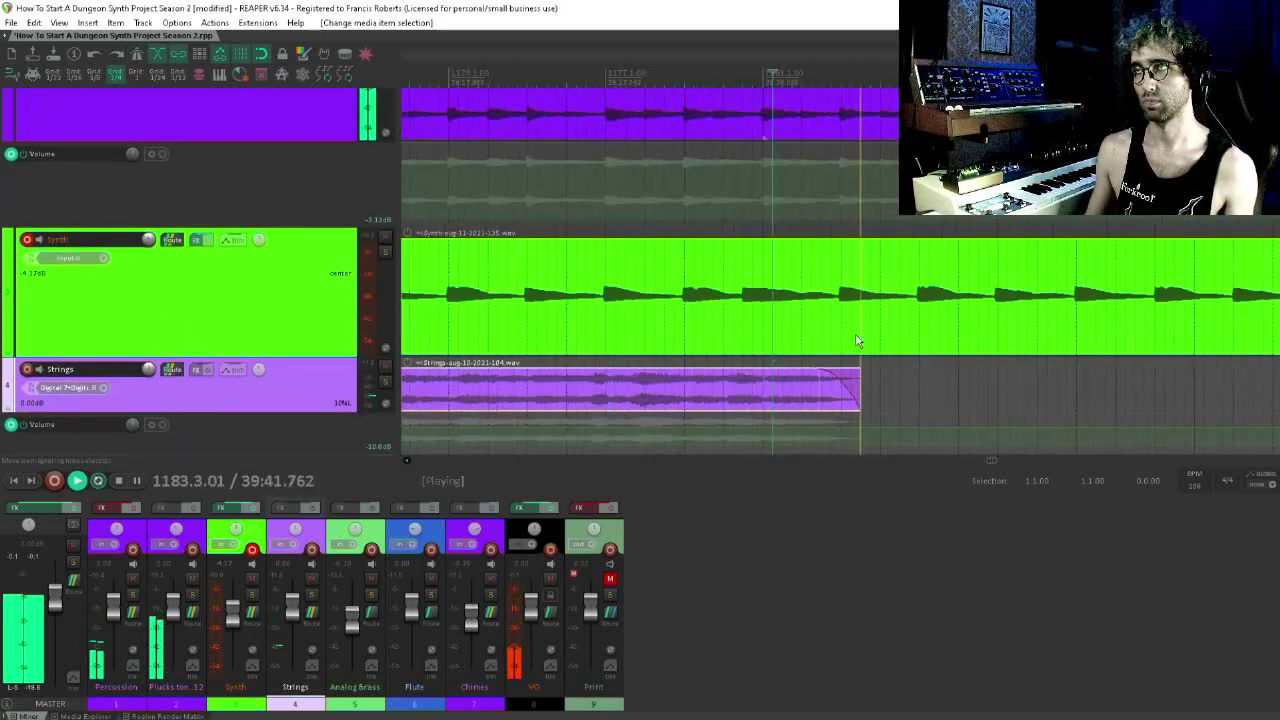
- Stop playback, save the project and disarm the Synth track for recording
left_click_drag(883, 303, 779, 354)
key("space")
key("ctrl+s")
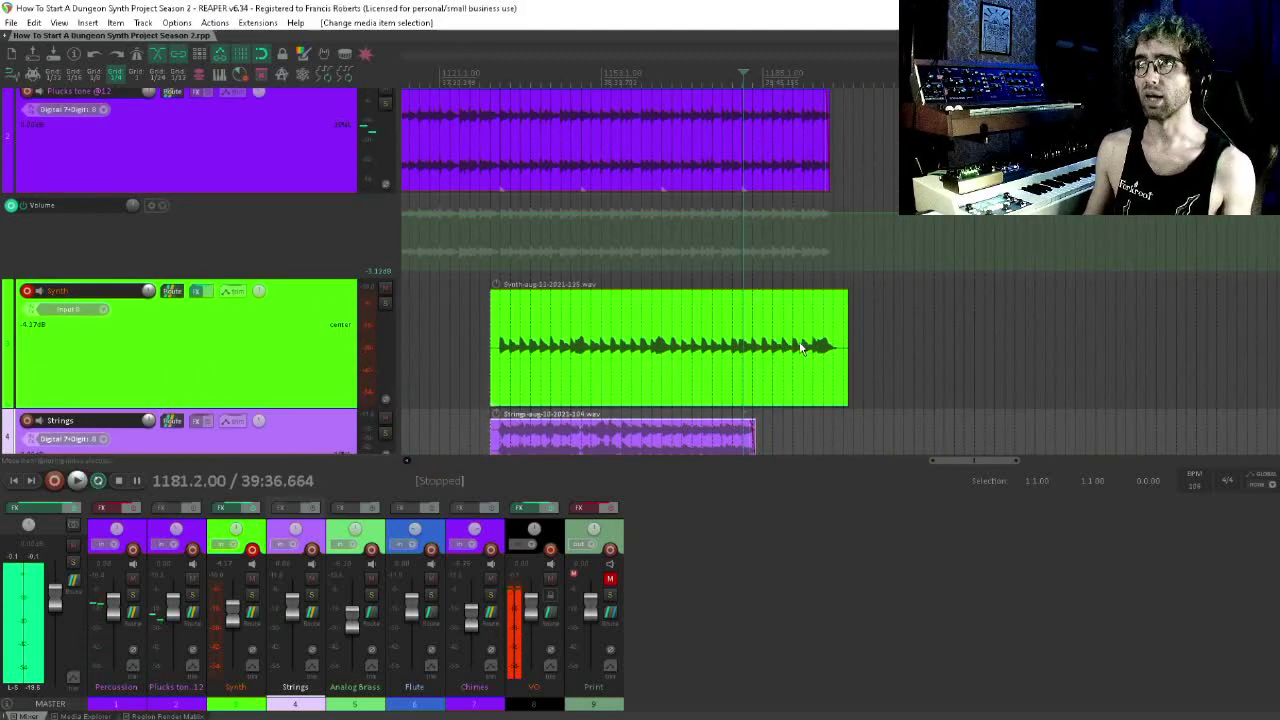
scroll(741, 268, "down", 4)
left_click(28, 292)
scroll(115, 346, "down", 3)
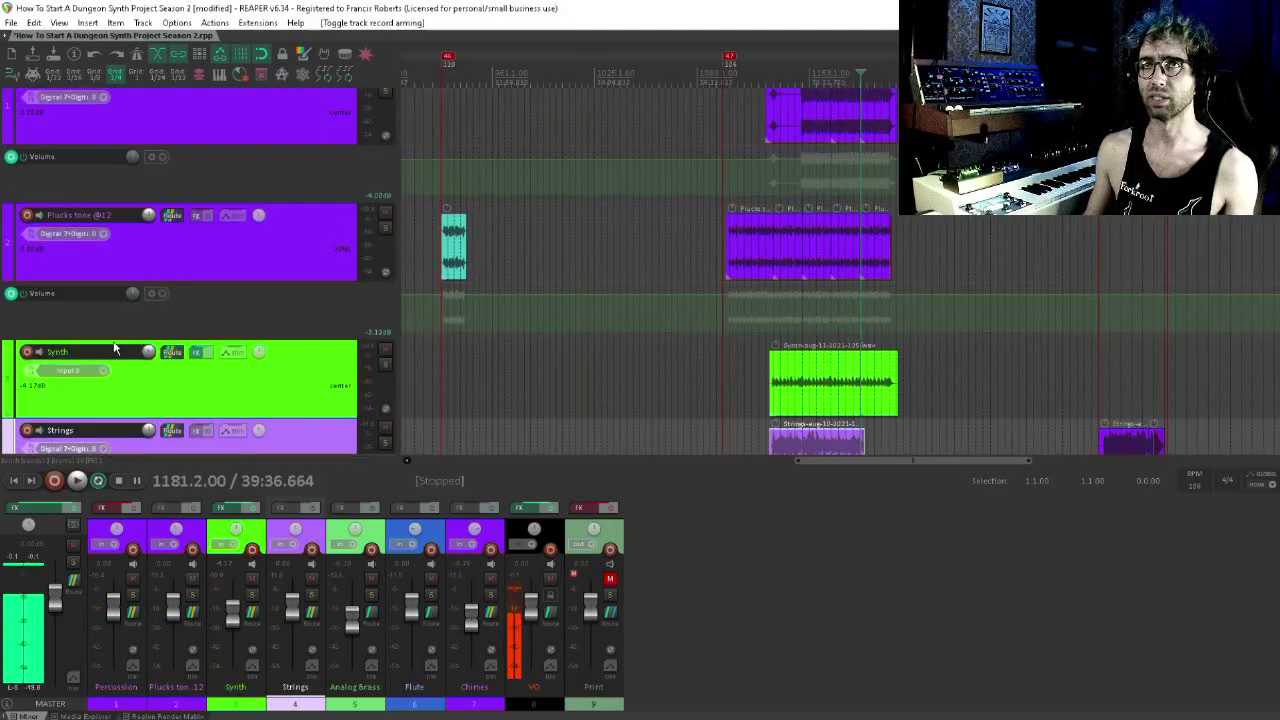
- Play the Strings section from the marker at bar 1313 and examine its two items
left_click_drag(1065, 287, 827, 281)
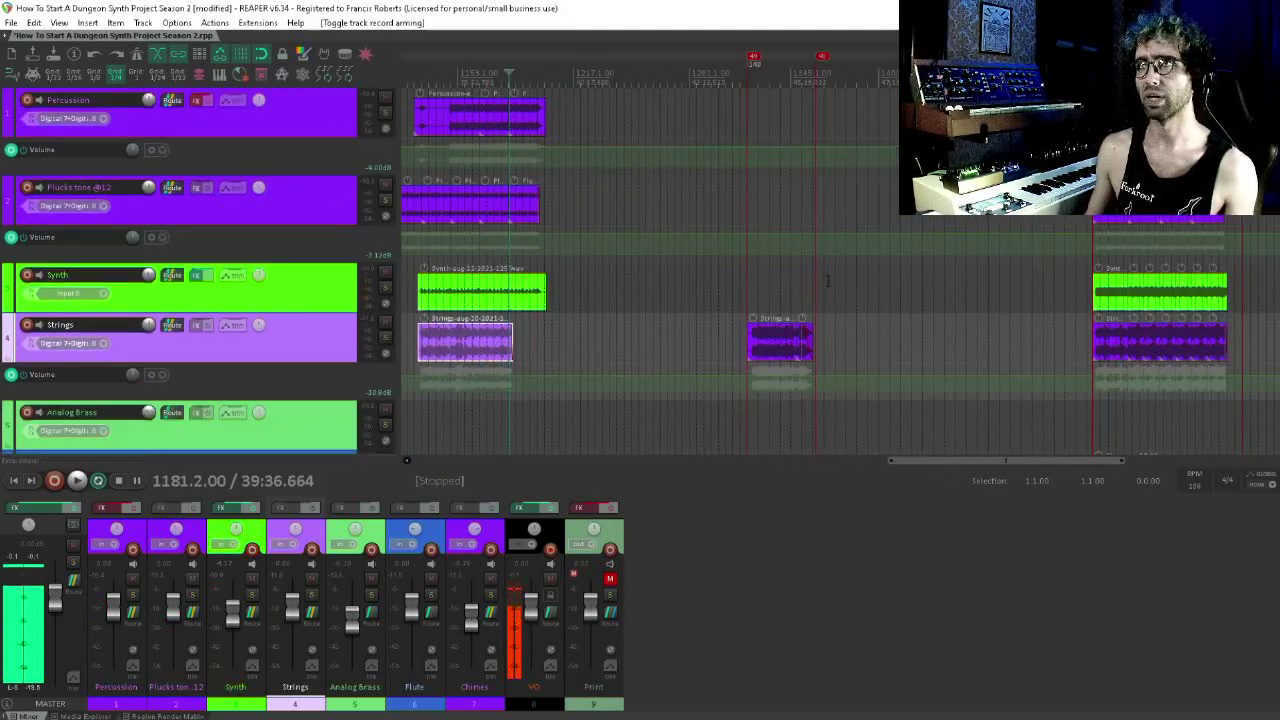
left_click(756, 58)
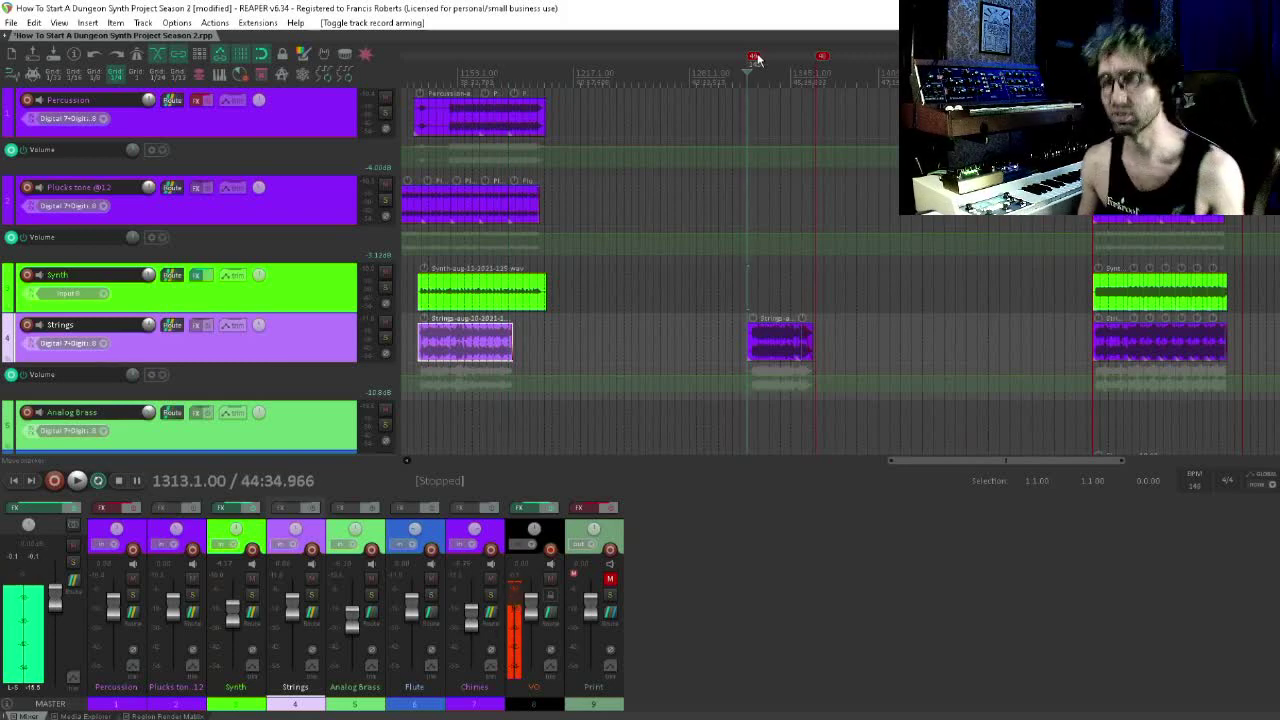
key("space")
scroll(920, 367, "up", 8)
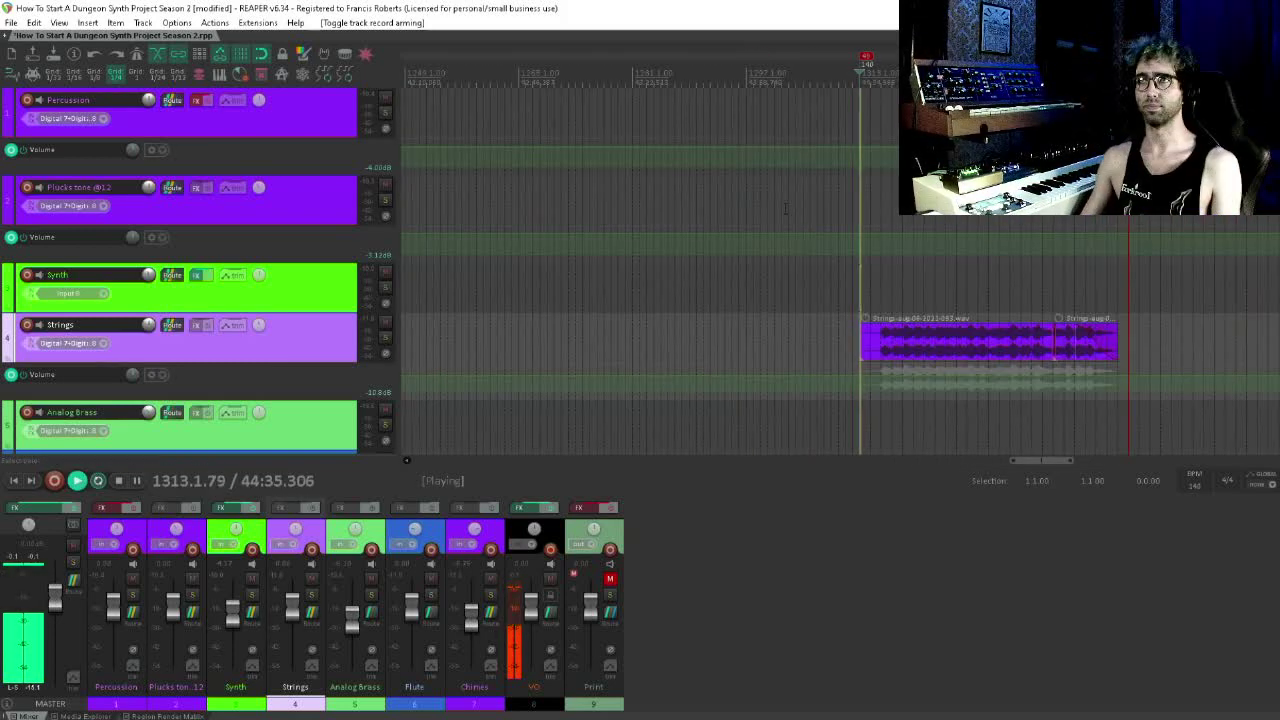
left_click(927, 421)
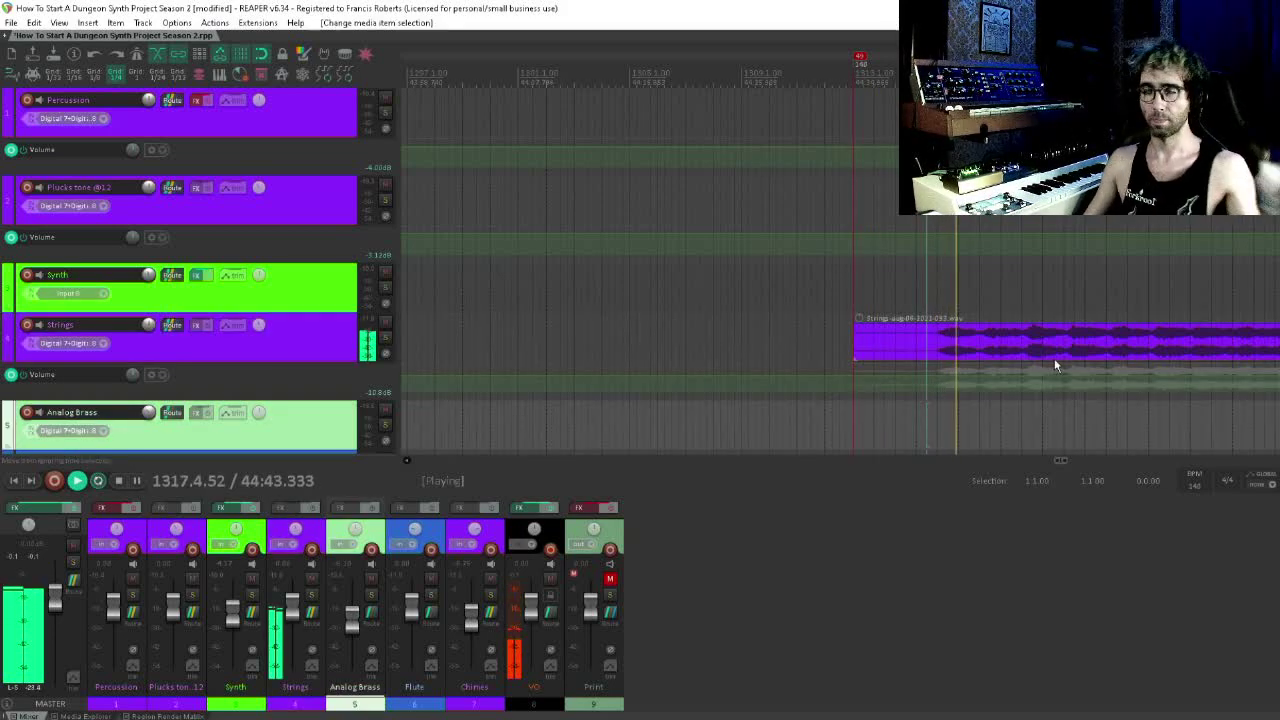
left_click_drag(1054, 365, 583, 346)
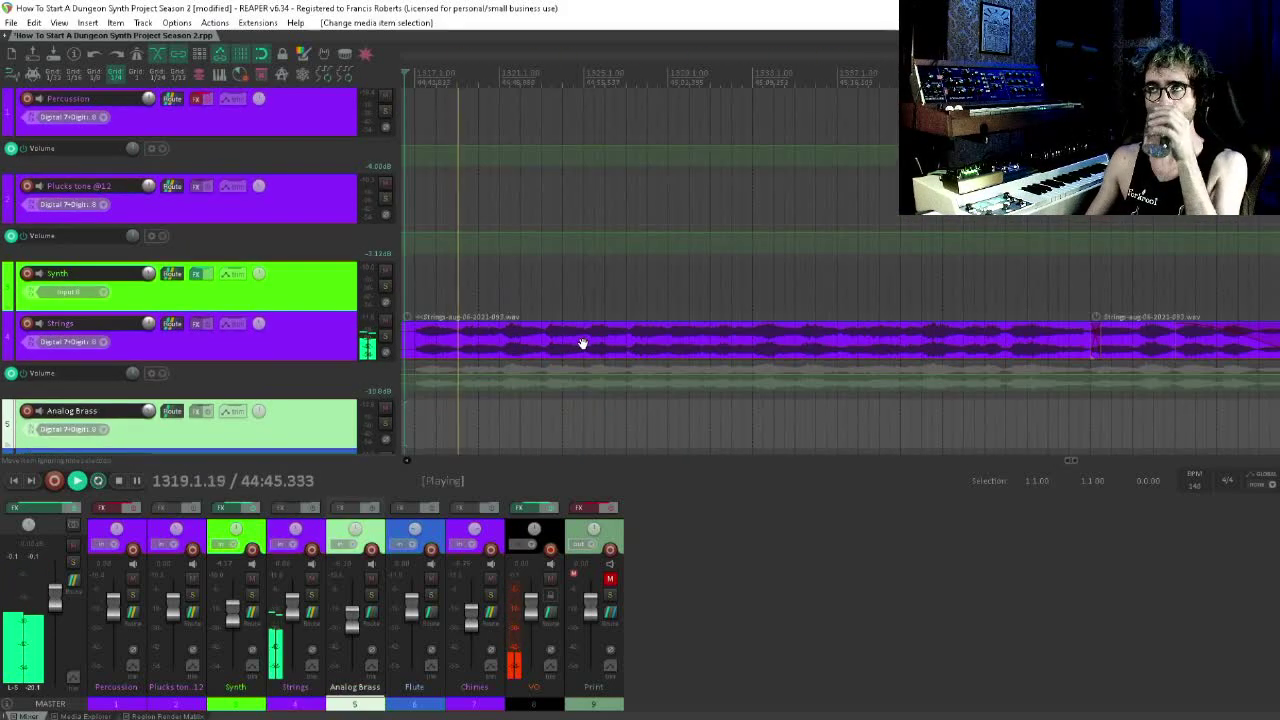
scroll(723, 334, "down", 2)
scroll(723, 330, "down", 1)
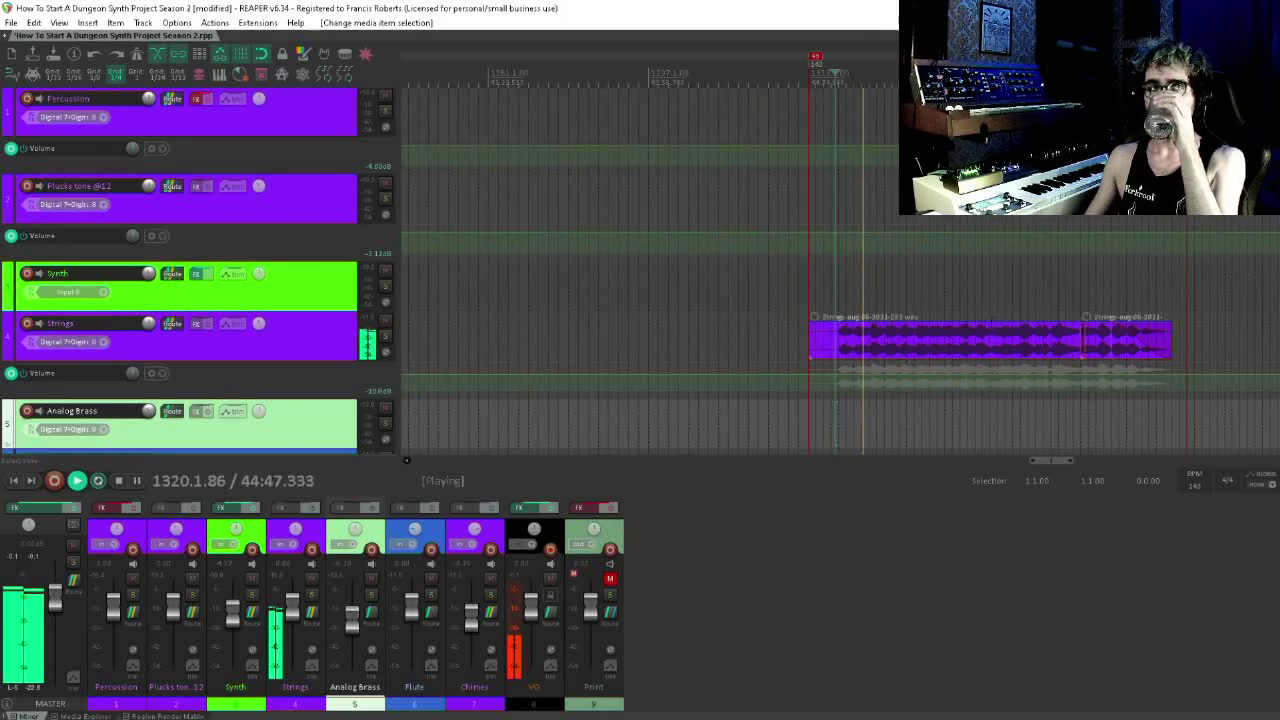
left_click_drag(983, 369, 785, 371)
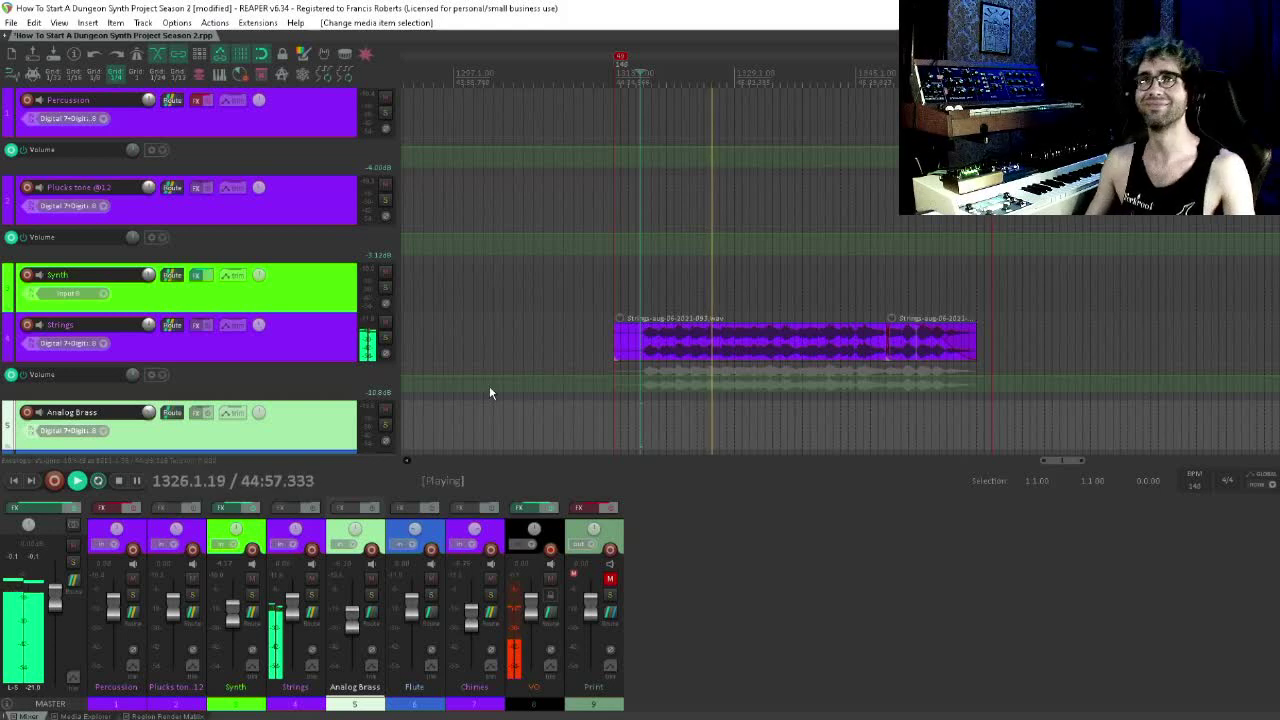
scroll(230, 314, "down", 2)
scroll(230, 314, "up", 2)
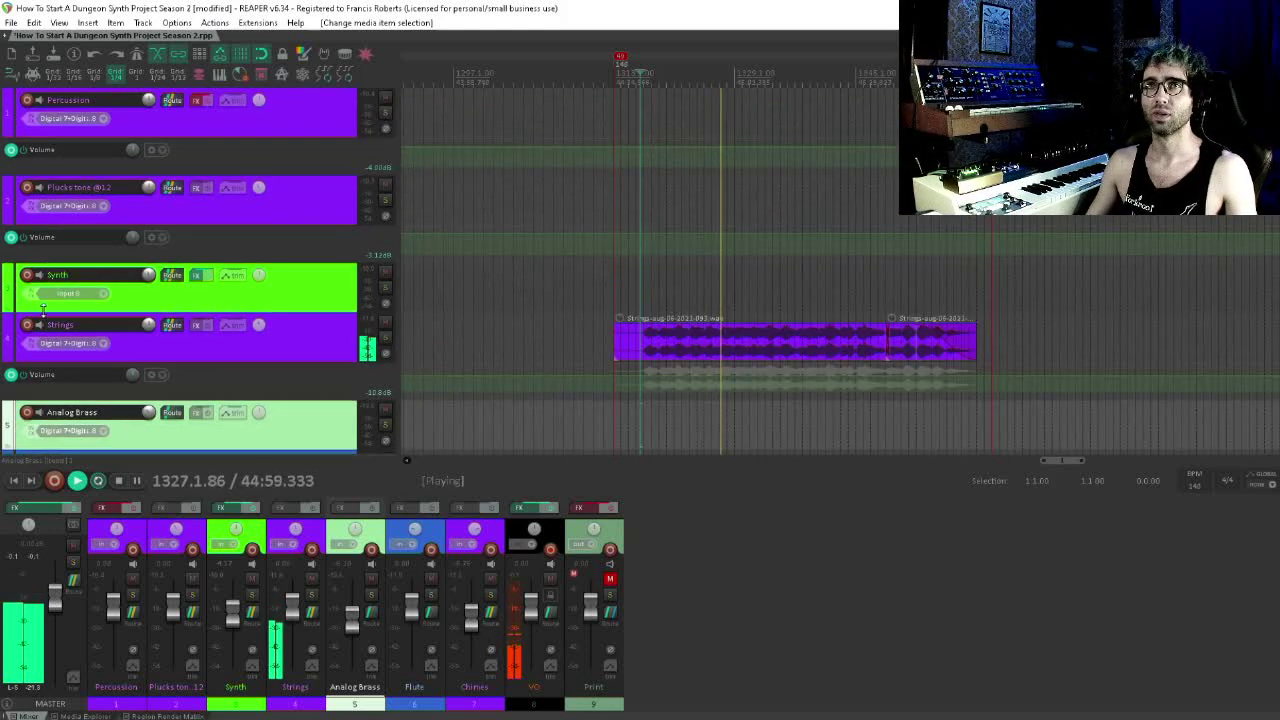
- Arm the Synth track and audition the Strings section around bar 1345, examining the crossfade between its two items
left_click(27, 275)
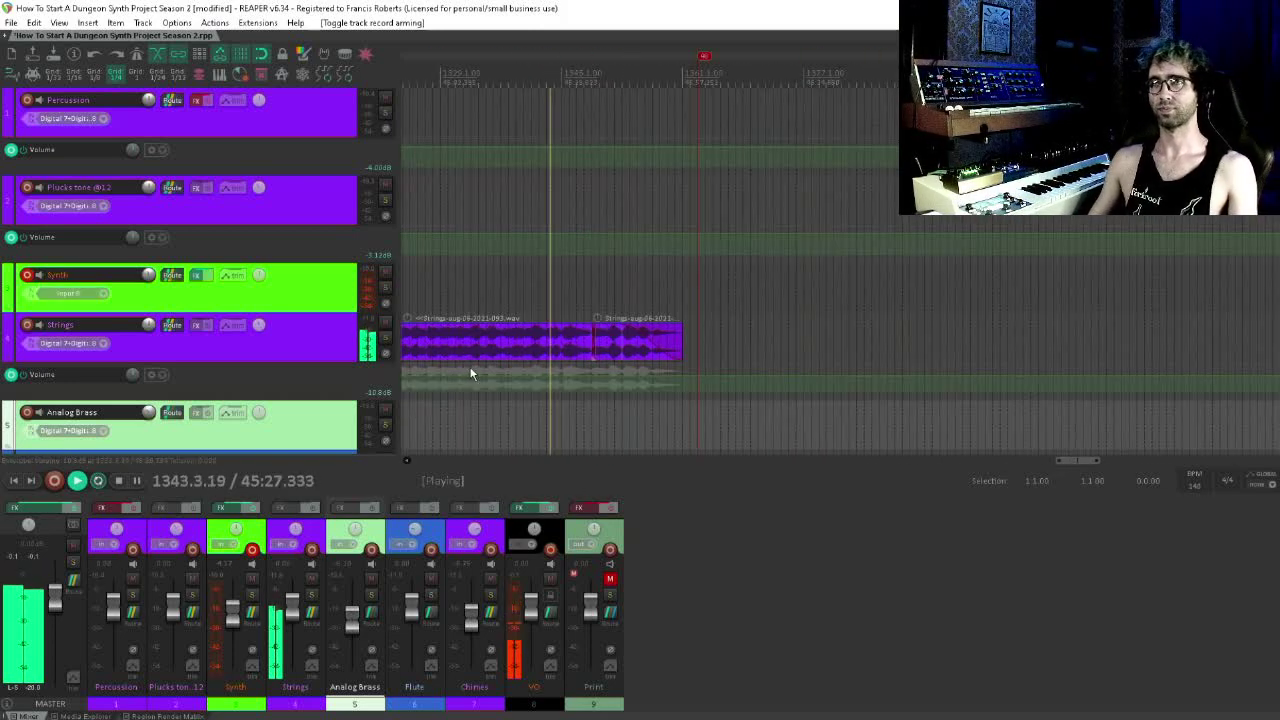
left_click(649, 340)
scroll(529, 346, "right", 3)
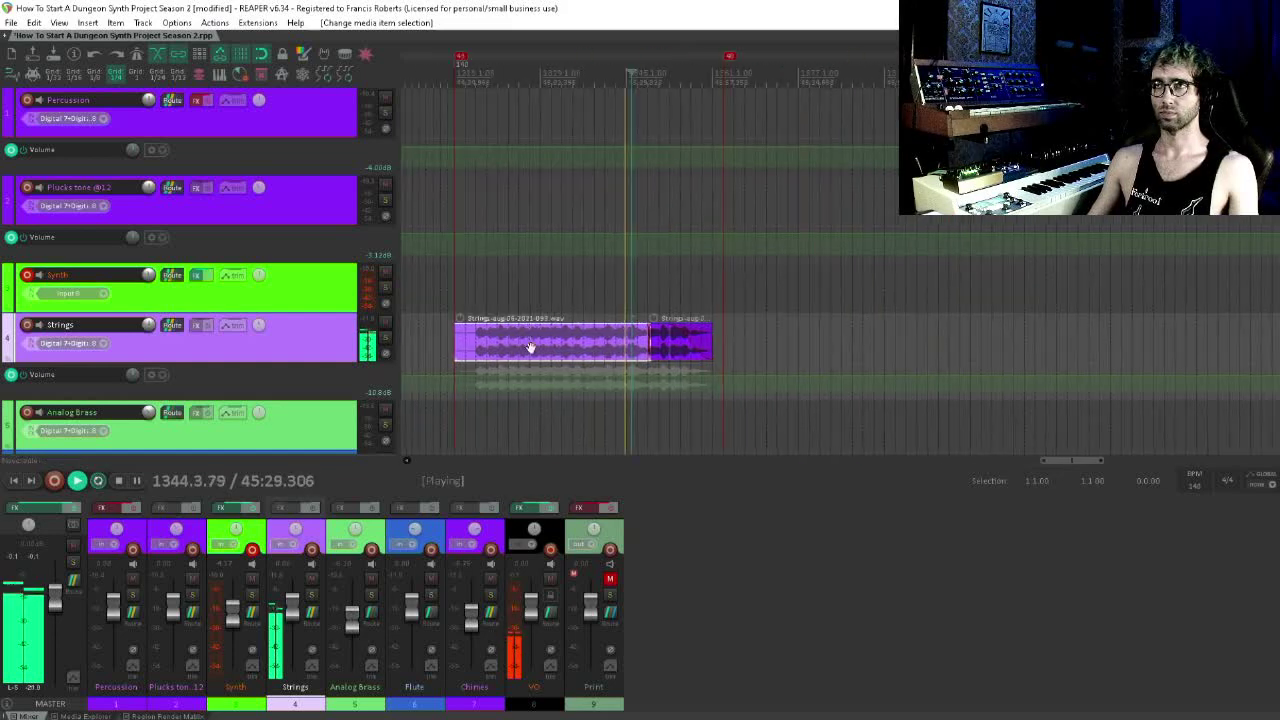
scroll(603, 354, "up", 5)
scroll(748, 337, "right", 3)
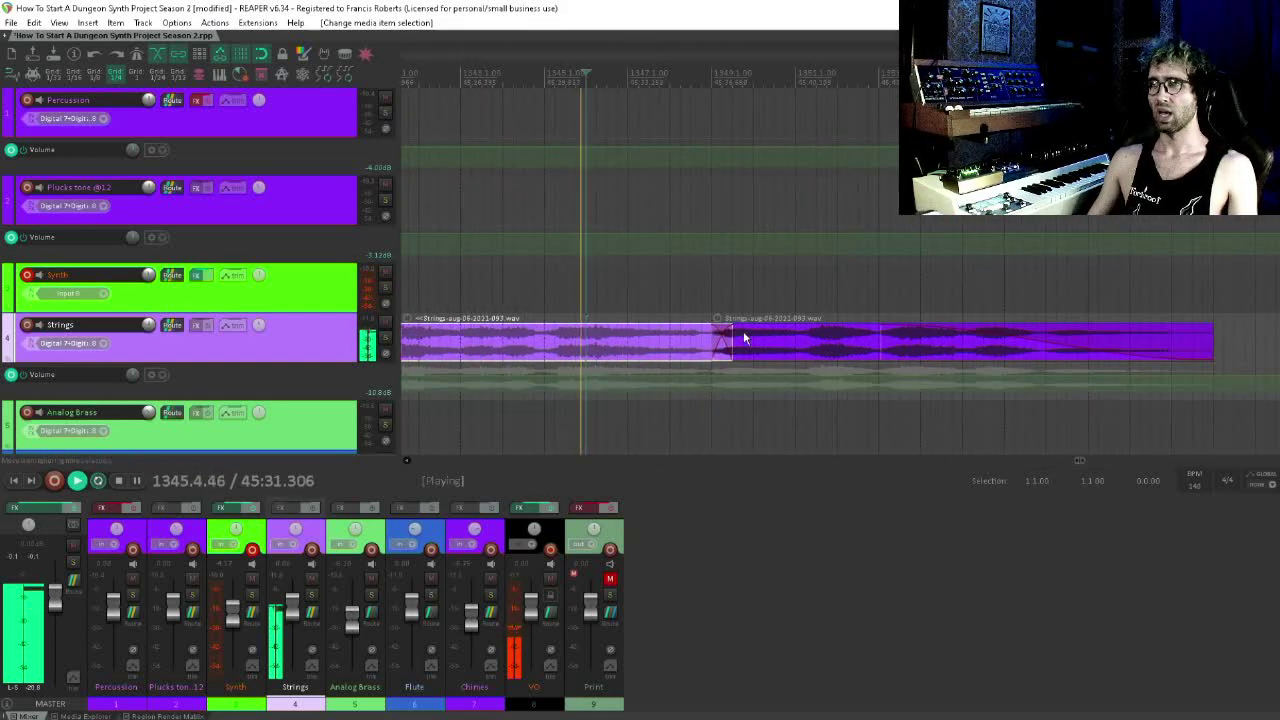
scroll(925, 360, "right", 2)
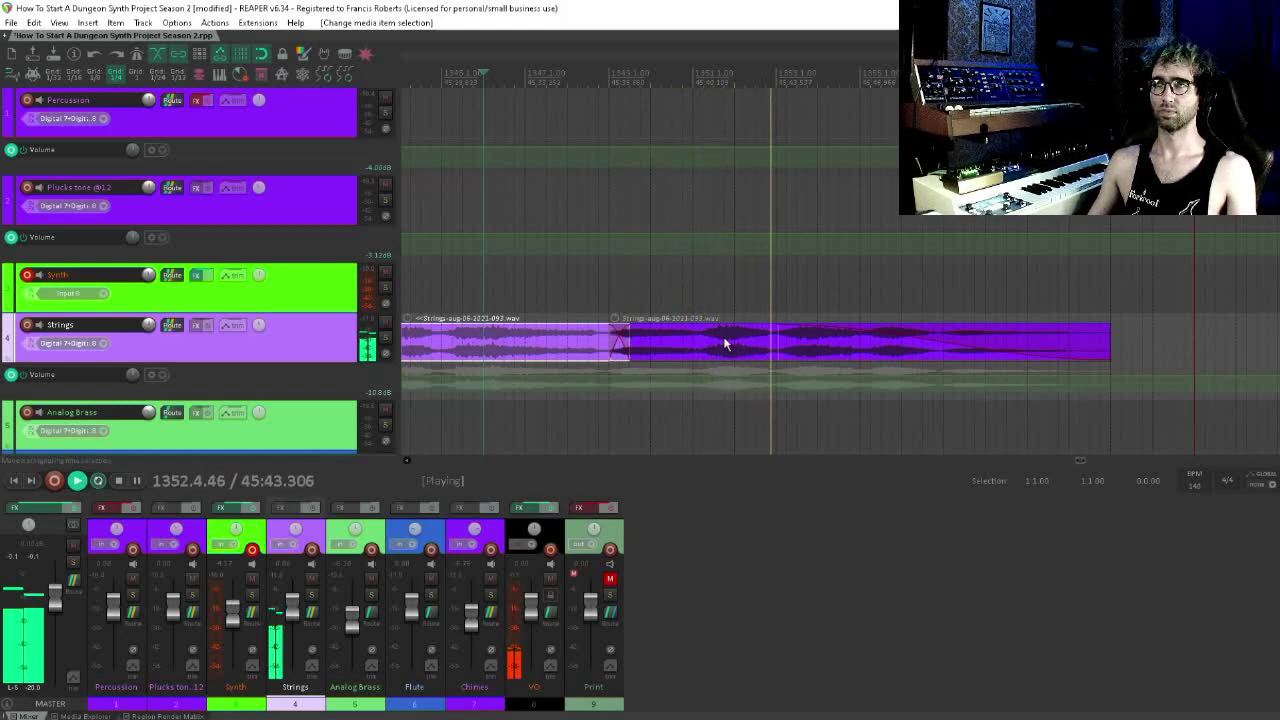
- Play the Strings section through its faded ending near bar 1359, stop playback and disarm the Synth track
scroll(881, 322, "down", 4)
scroll(881, 322, "down", 1)
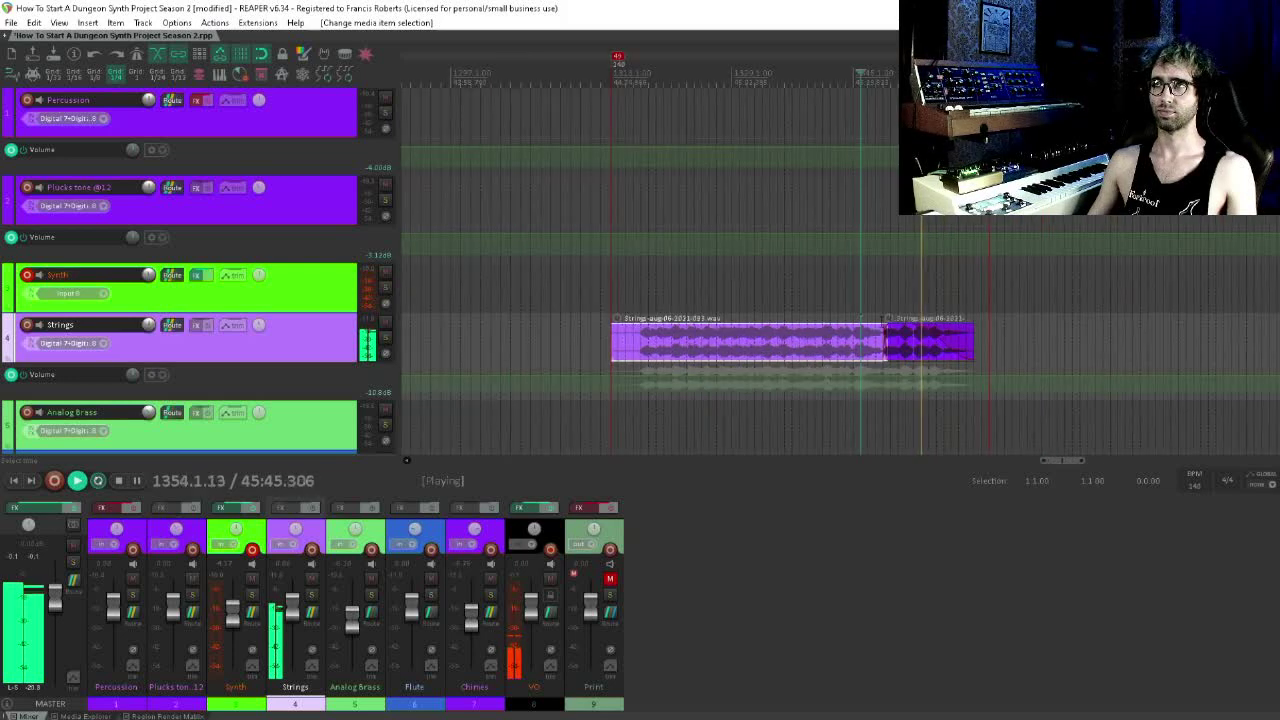
left_click_drag(958, 256, 649, 391)
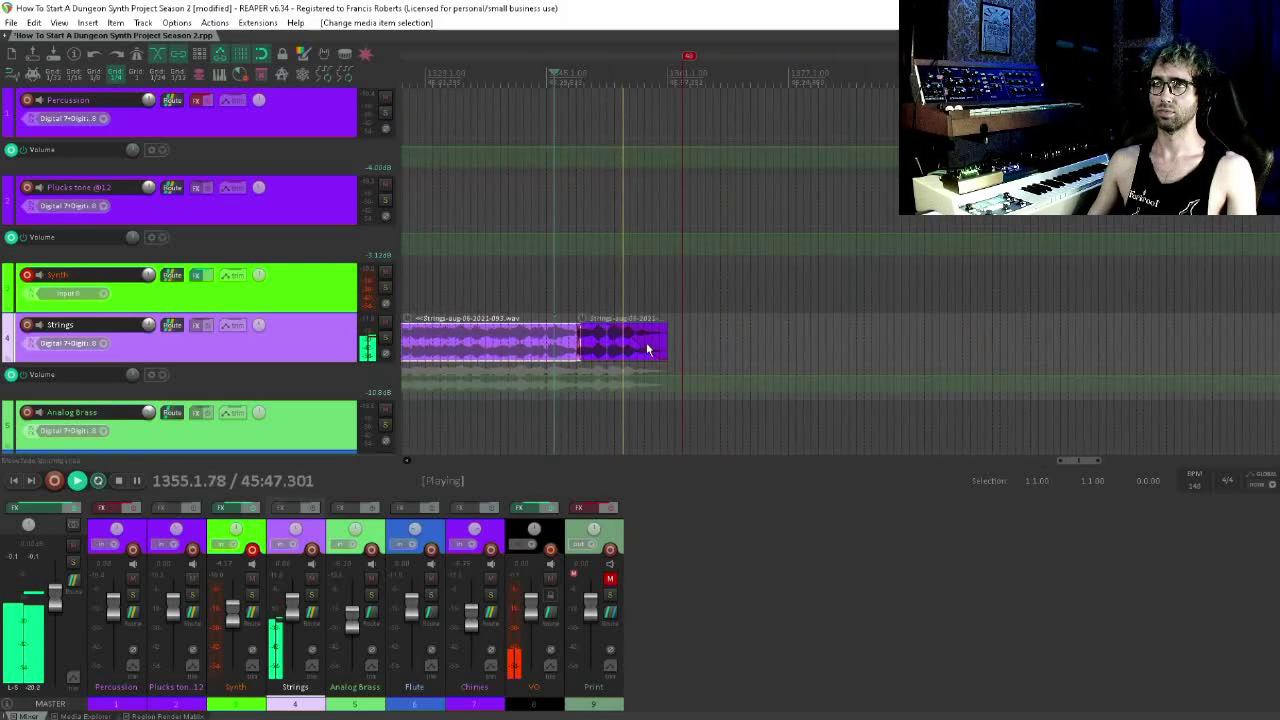
scroll(655, 341, "down", 4)
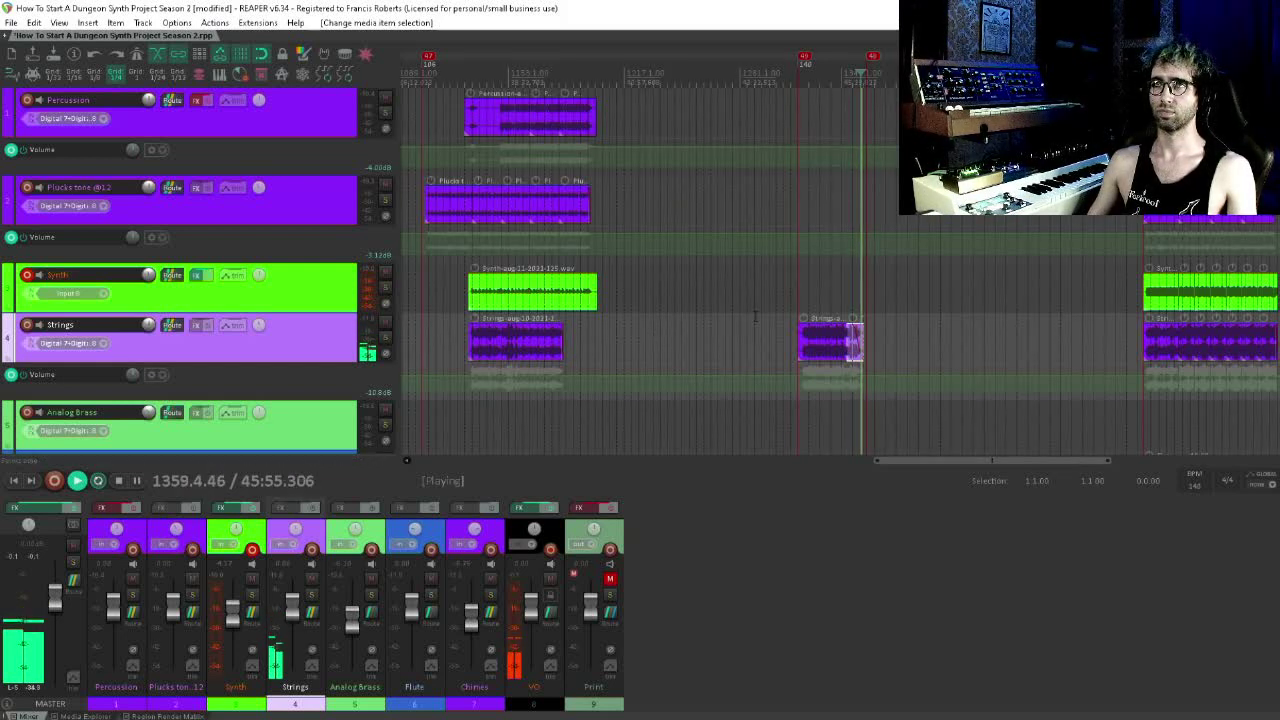
key("space")
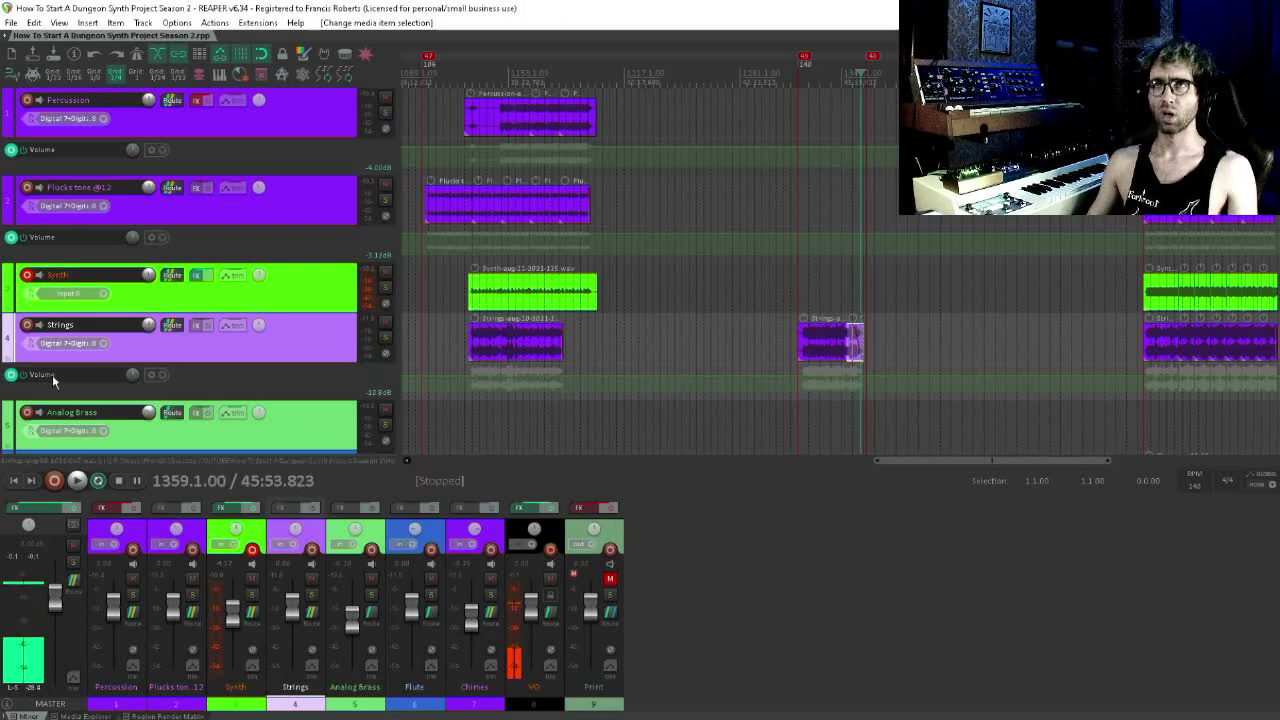
left_click(28, 275)
scroll(821, 259, "down", 3)
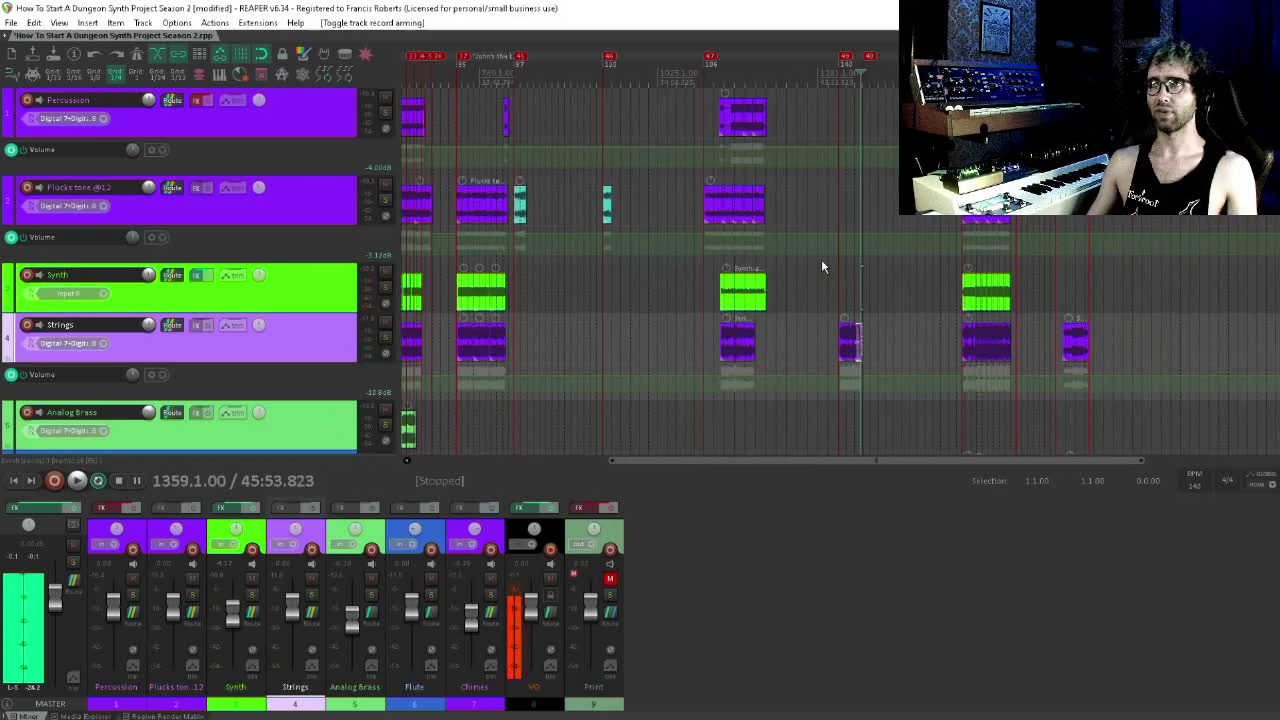
left_click(620, 210)
key("space")
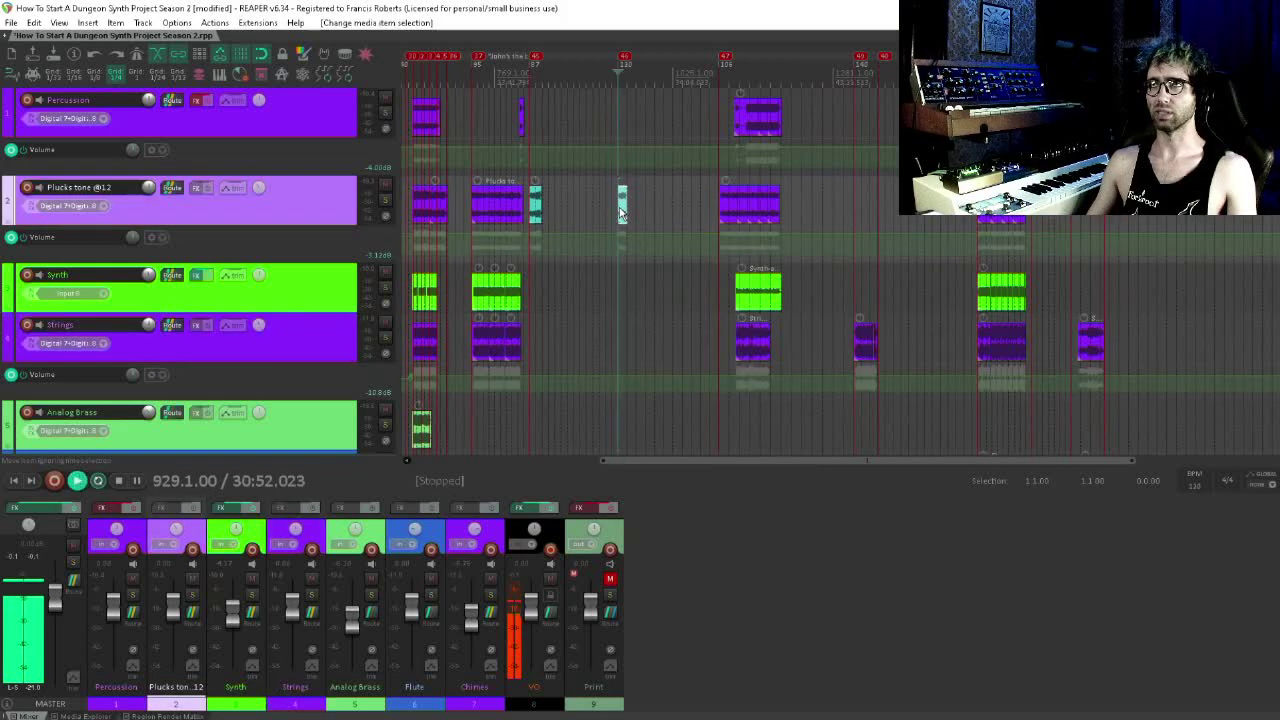
scroll(675, 207, "up", 5)
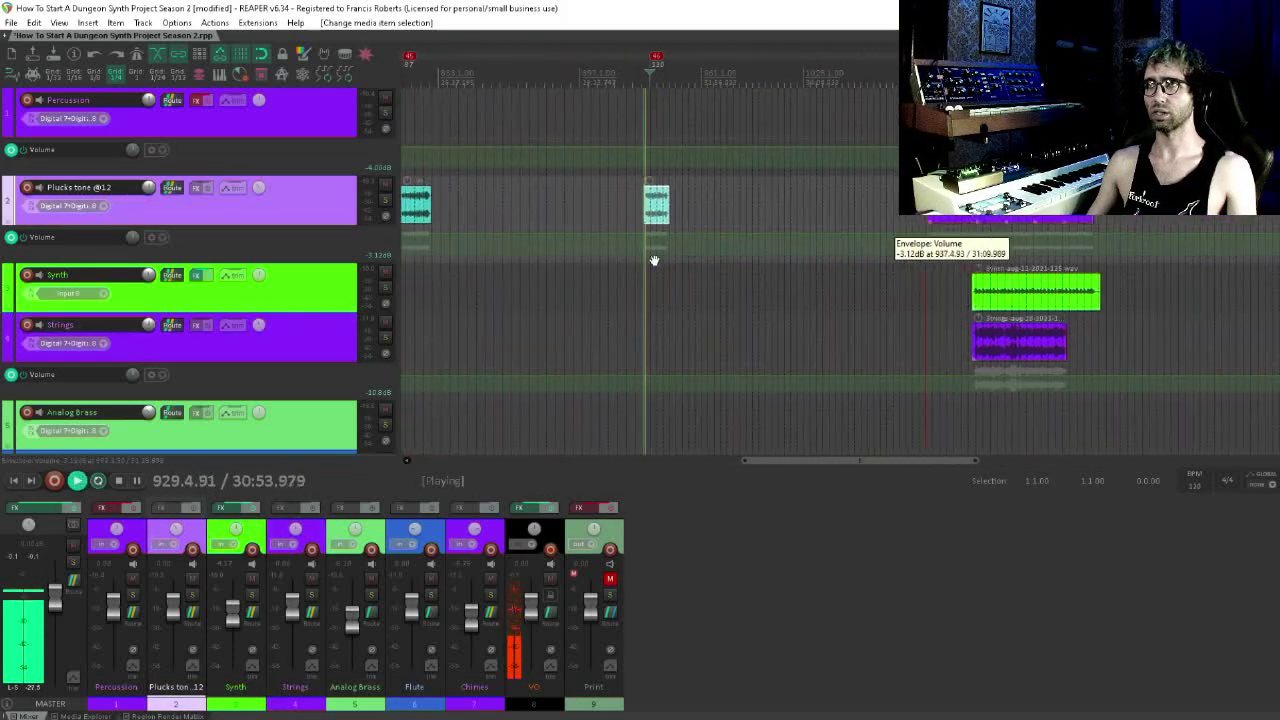
scroll(745, 232, "up", 3)
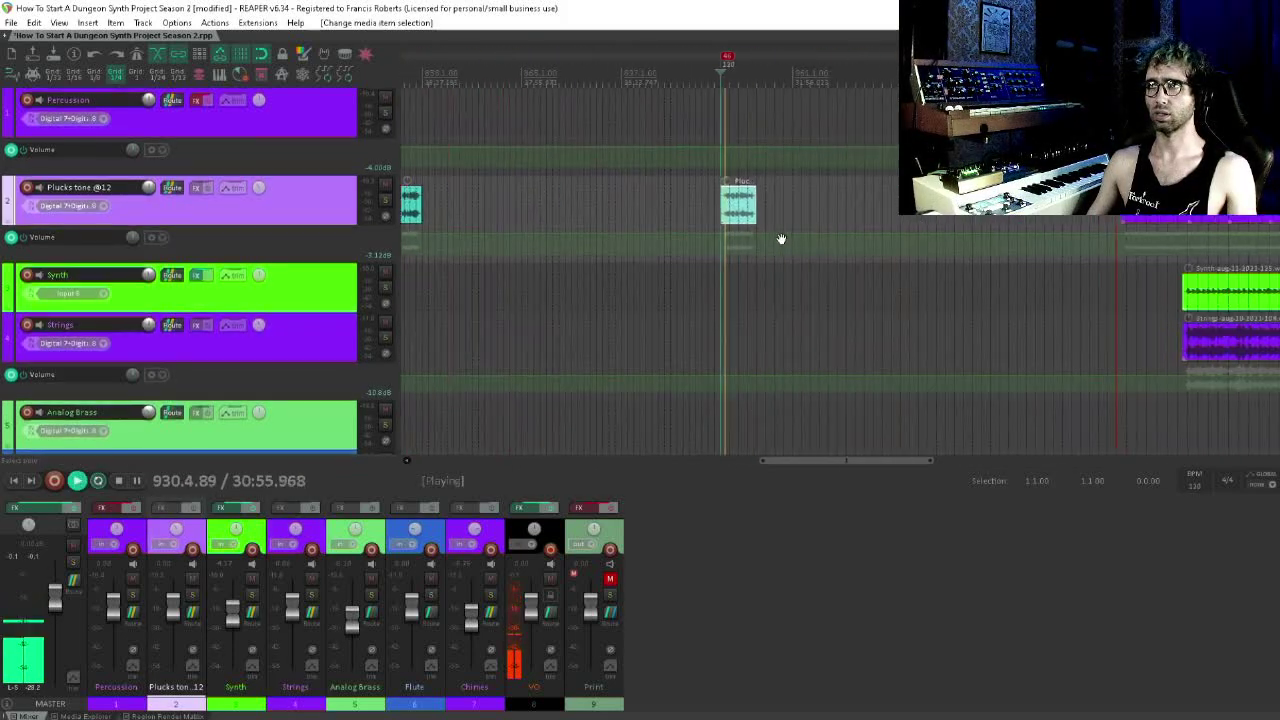
scroll(752, 232, "down", 3)
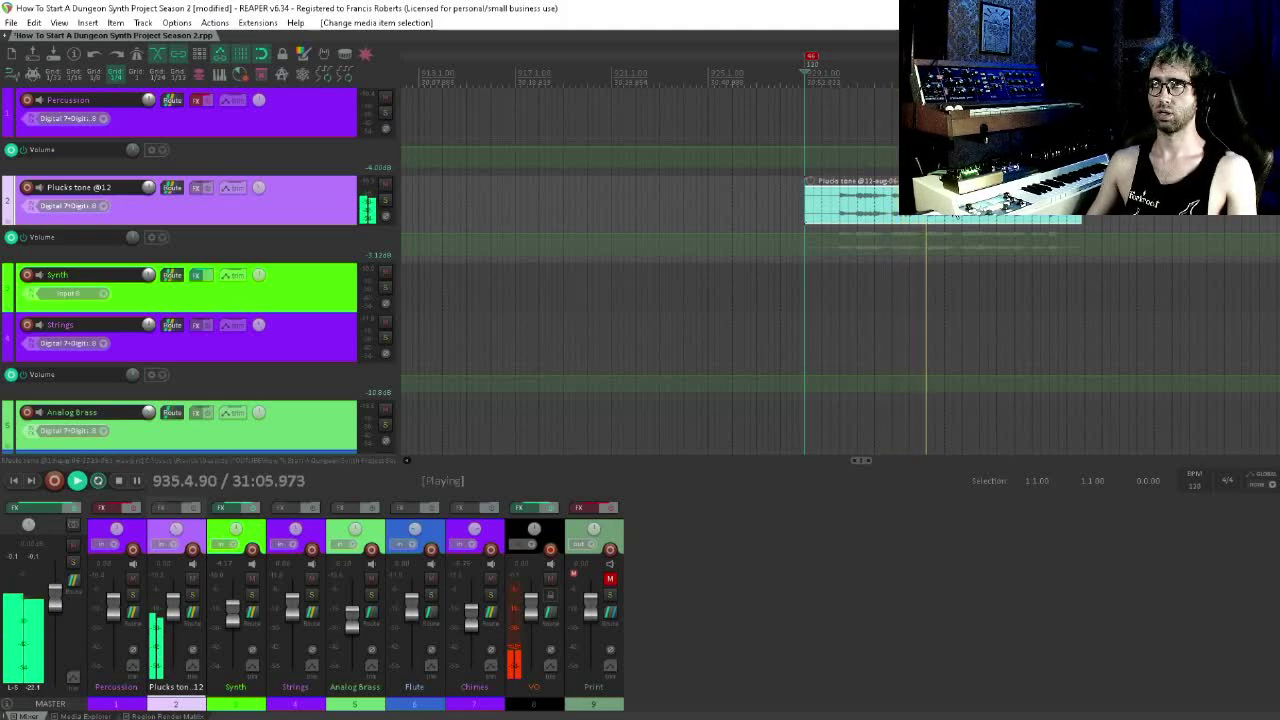
scroll(956, 216, "down", 5)
scroll(956, 216, "up", 3)
left_click_drag(956, 218, 848, 231)
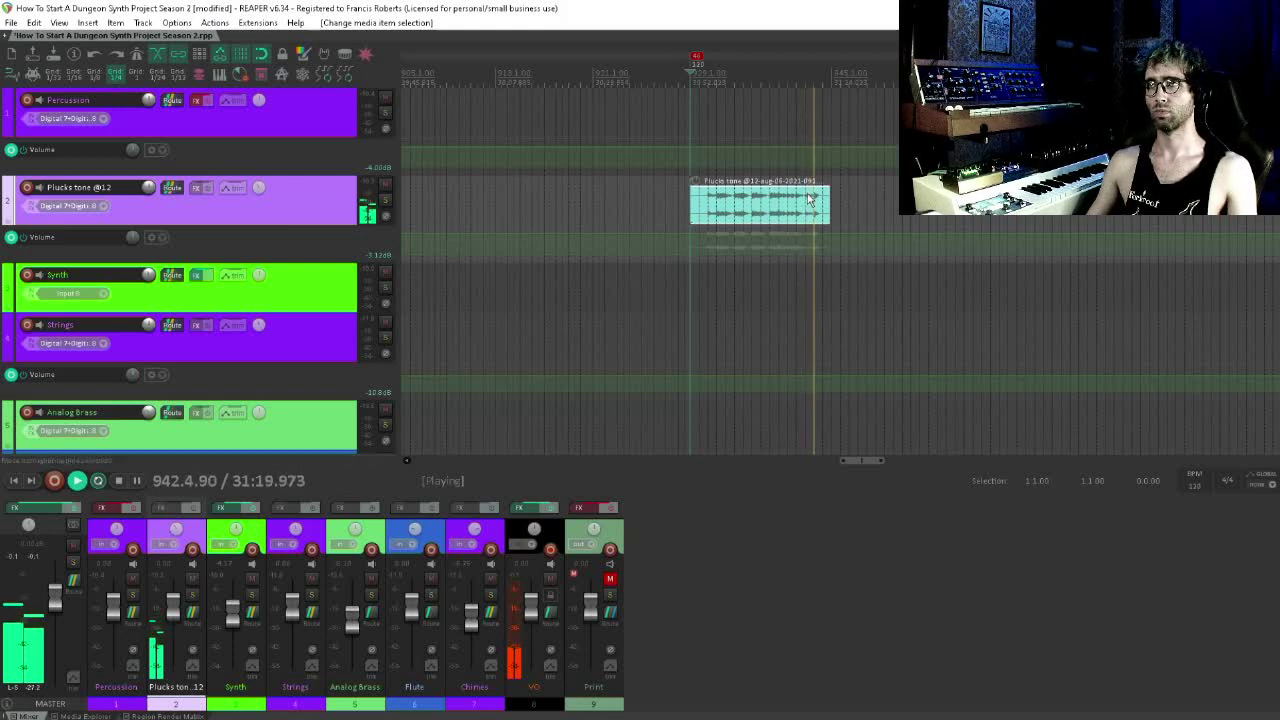
scroll(692, 222, "down", 4)
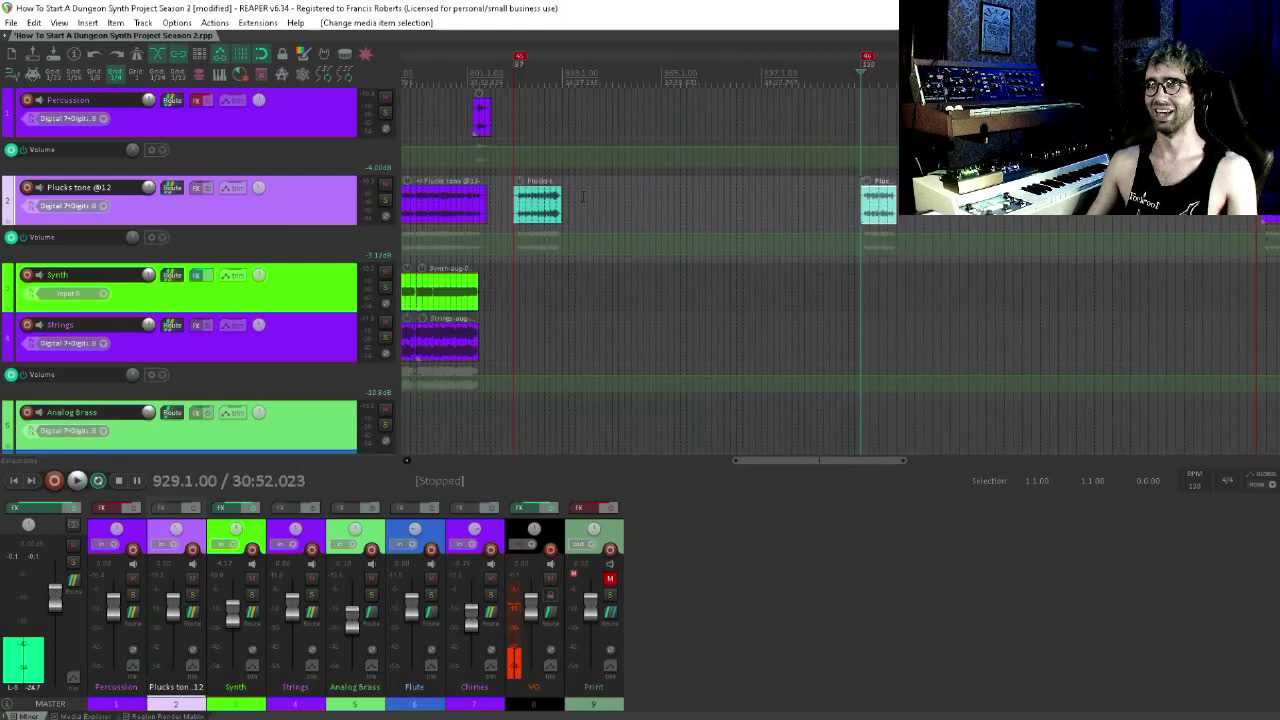
left_click(515, 199)
key("space")
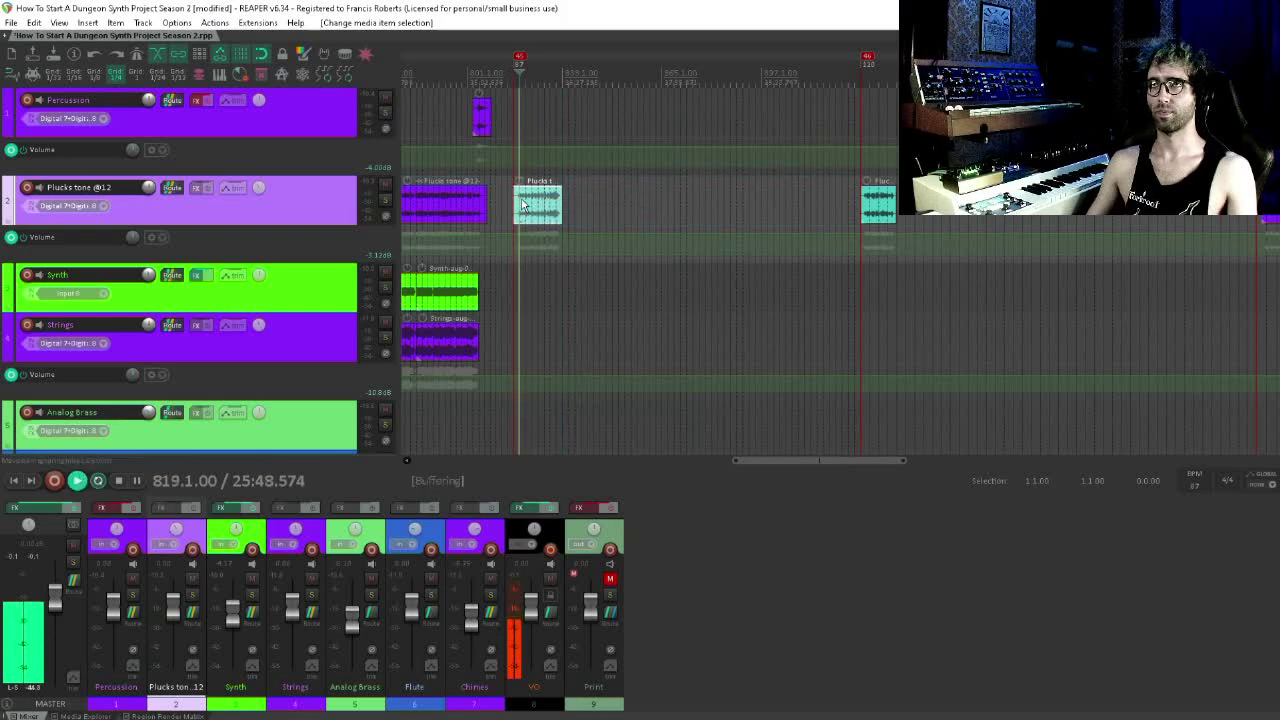
scroll(660, 205, "up", 3)
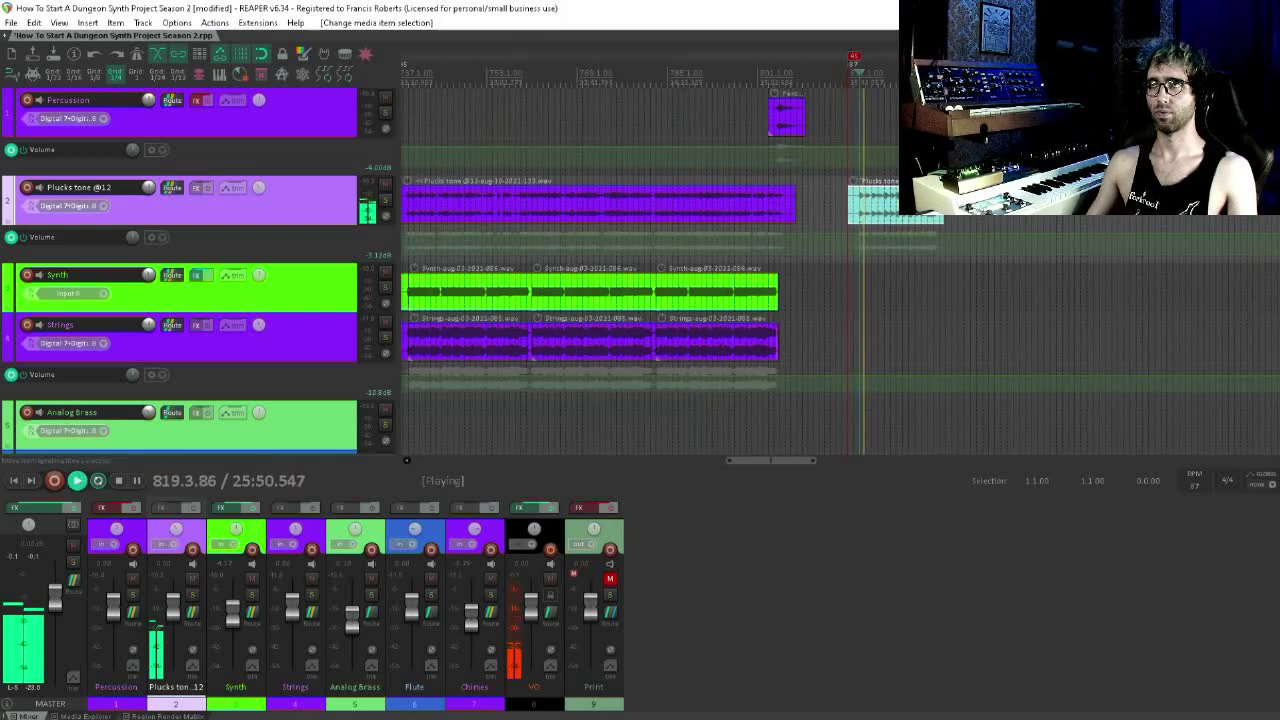
scroll(924, 218, "down", 6)
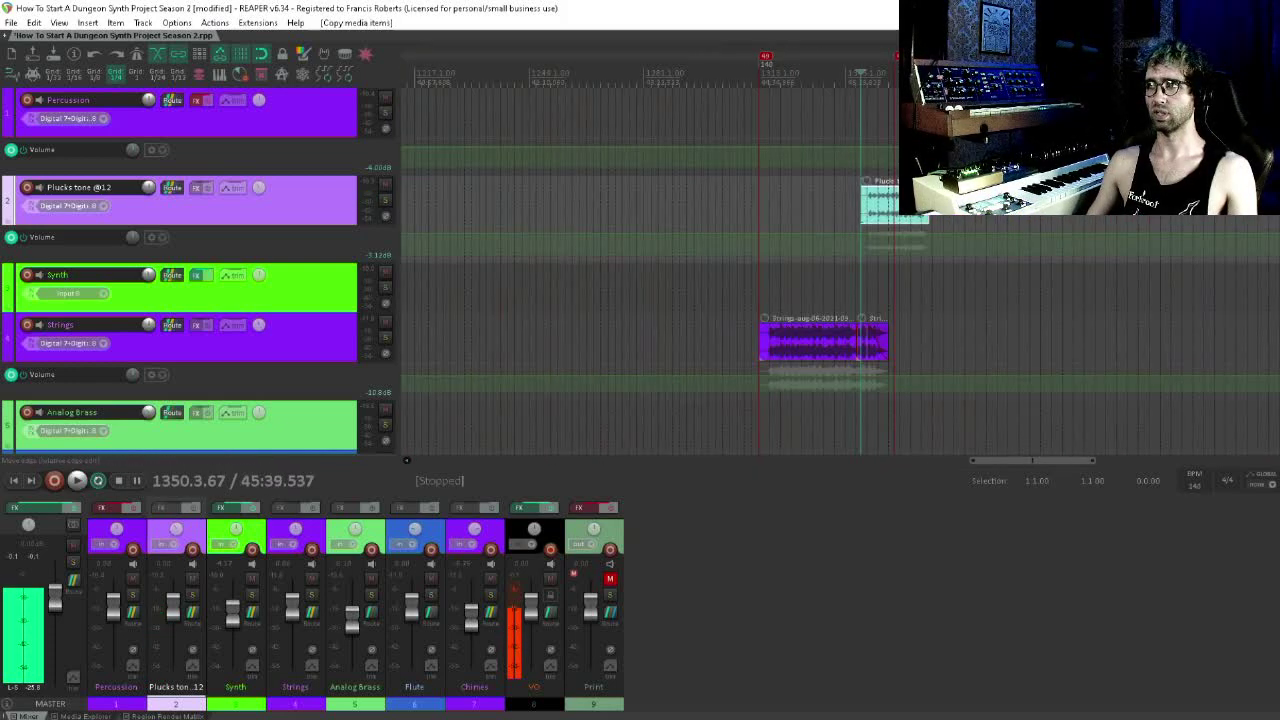
scroll(817, 248, "up", 4)
scroll(817, 248, "right", 2)
mouse_move(841, 217)
left_mouse_down()
mouse_move(870, 222)
mouse_move(856, 222)
left_mouse_up()
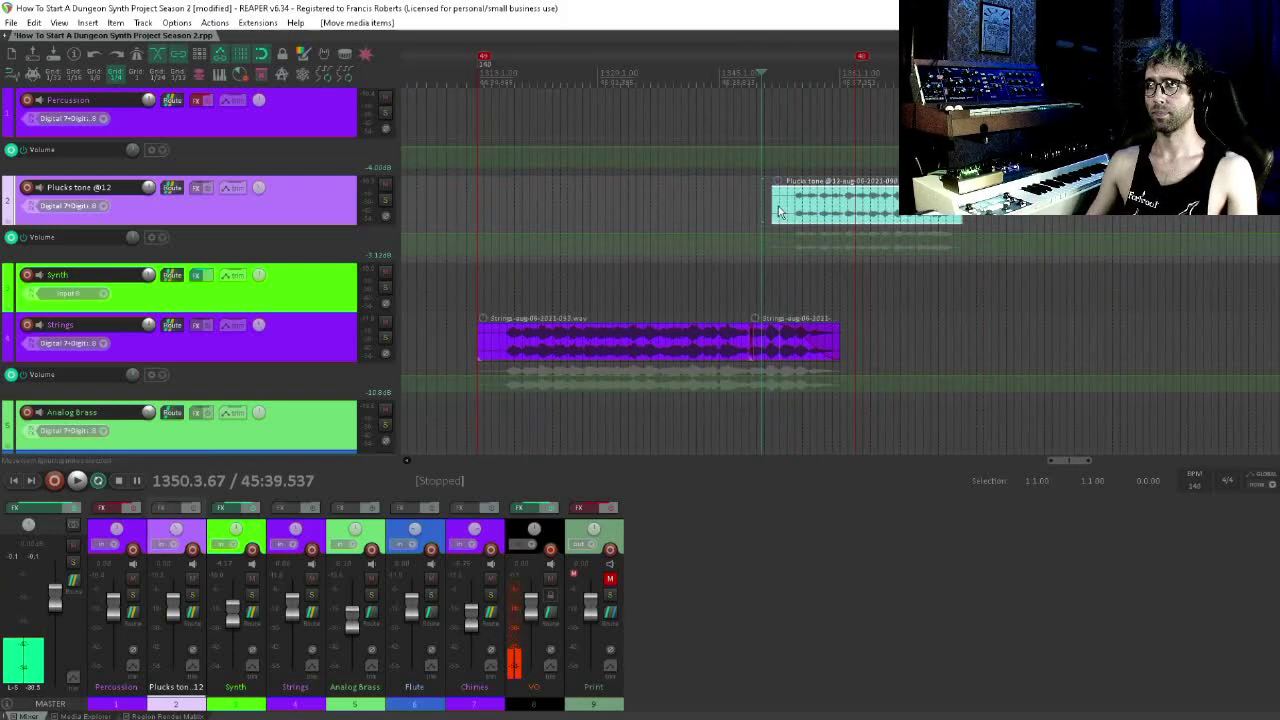
- Audition the overlap, trim the copied Plucks tone item to start at bar 1356 and give it a long fade-in
key("space")
scroll(807, 219, "up", 2)
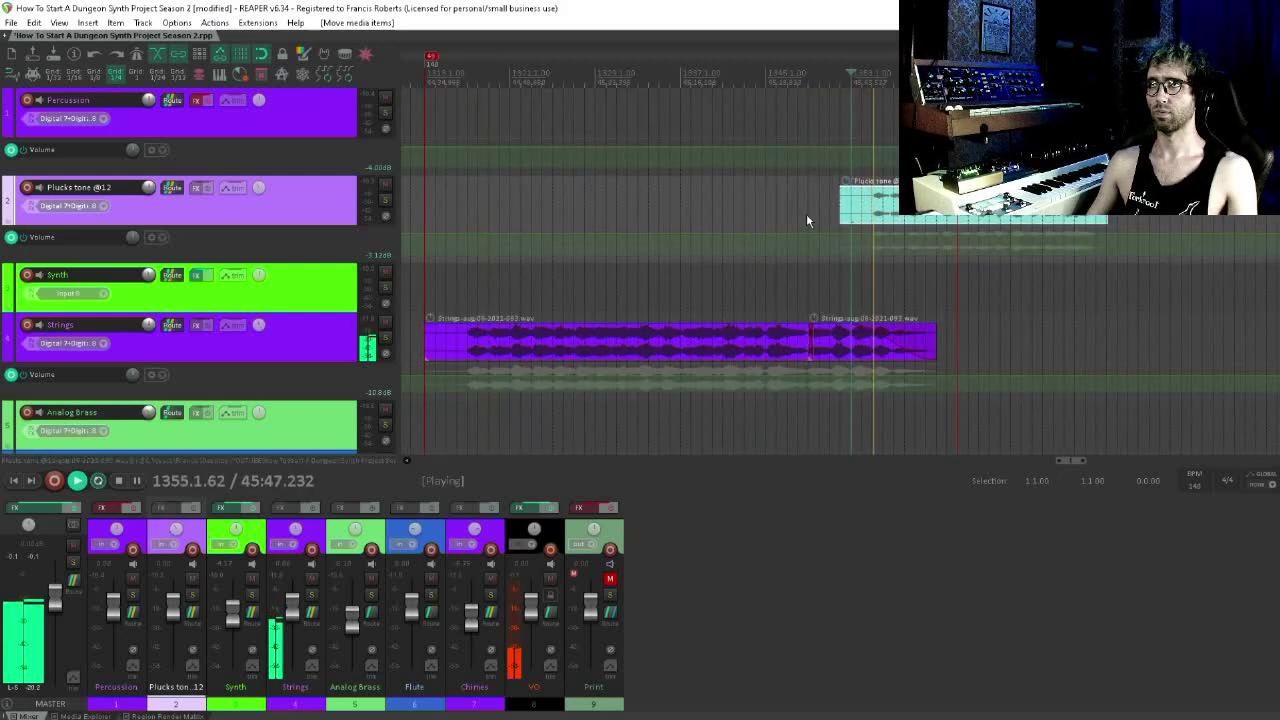
key("space")
mouse_move(920, 206)
left_mouse_down()
mouse_move(943, 208)
mouse_move(931, 204)
left_mouse_up()
left_click_drag(851, 199, 938, 190)
scroll(830, 230, "right", 3)
left_click(836, 213)
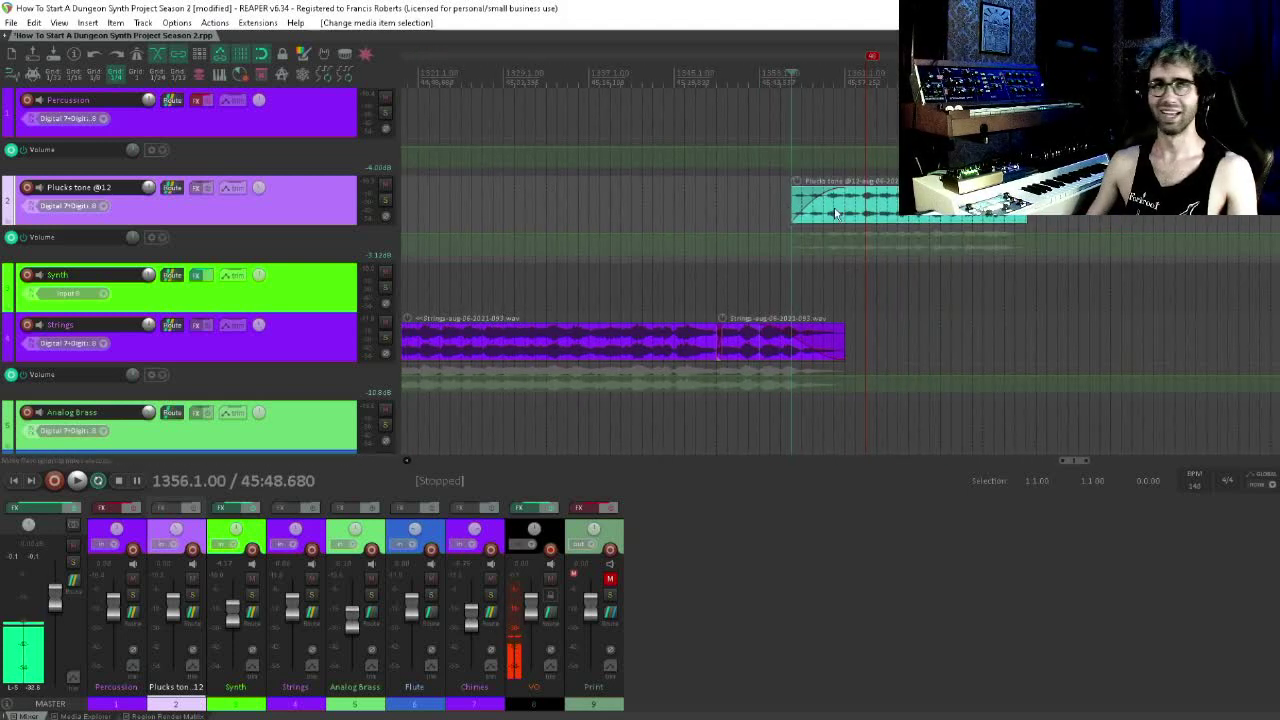
- Play the transition from the Strings ending into the faded-in Plucks tone copy, skipping ahead to the copy's end
scroll(766, 254, "right", 3)
key("space")
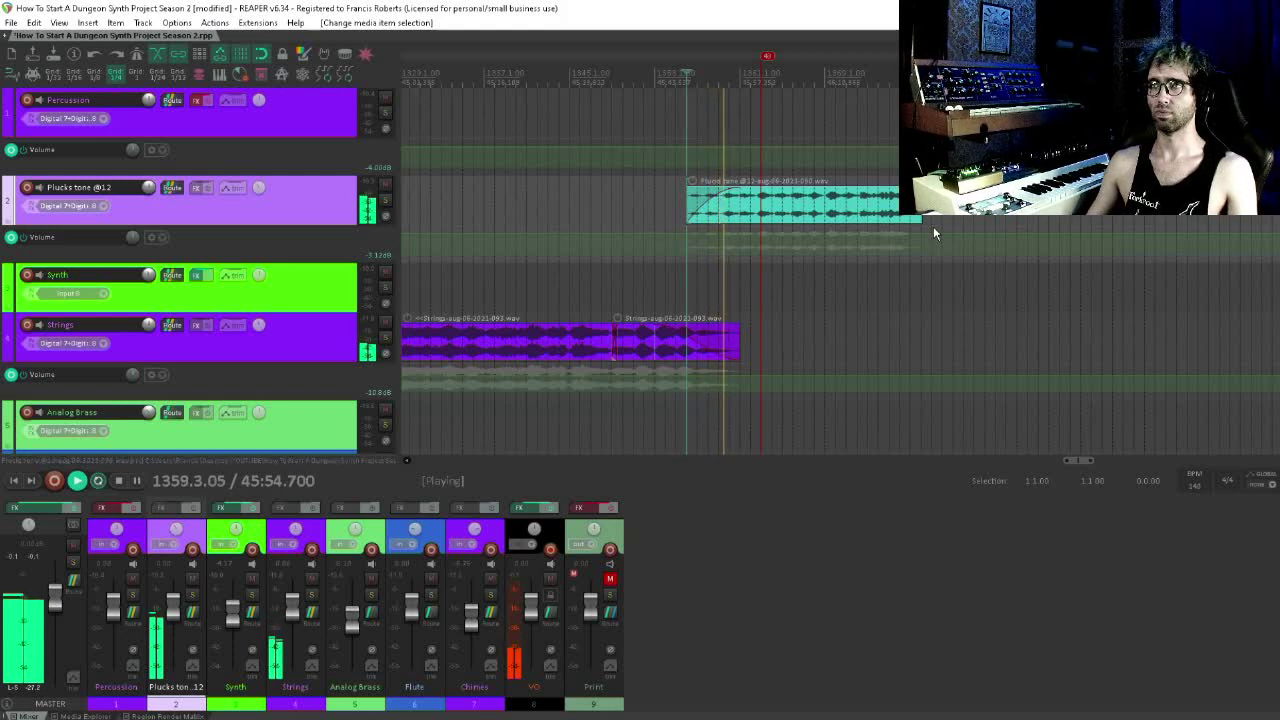
left_click(866, 207)
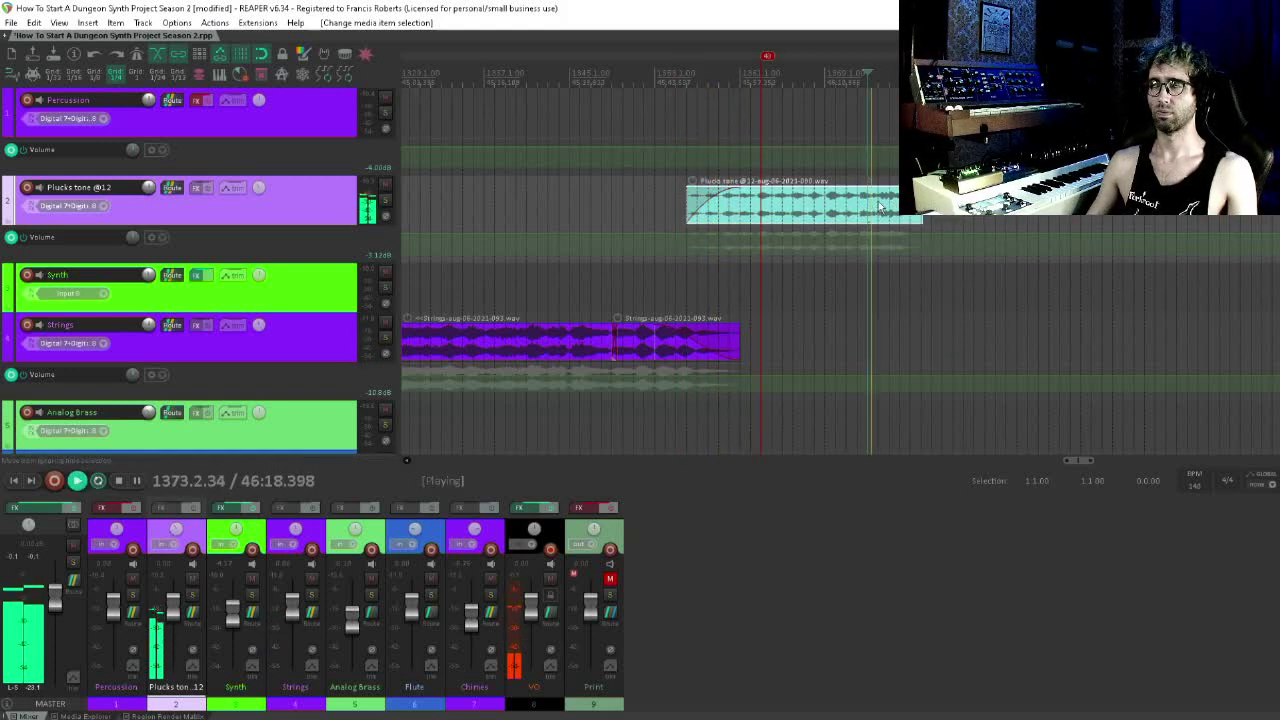
key("space")
- Delete the copied Plucks tone item and place the edit cursor at bar 1343
scroll(879, 209, "down", 3)
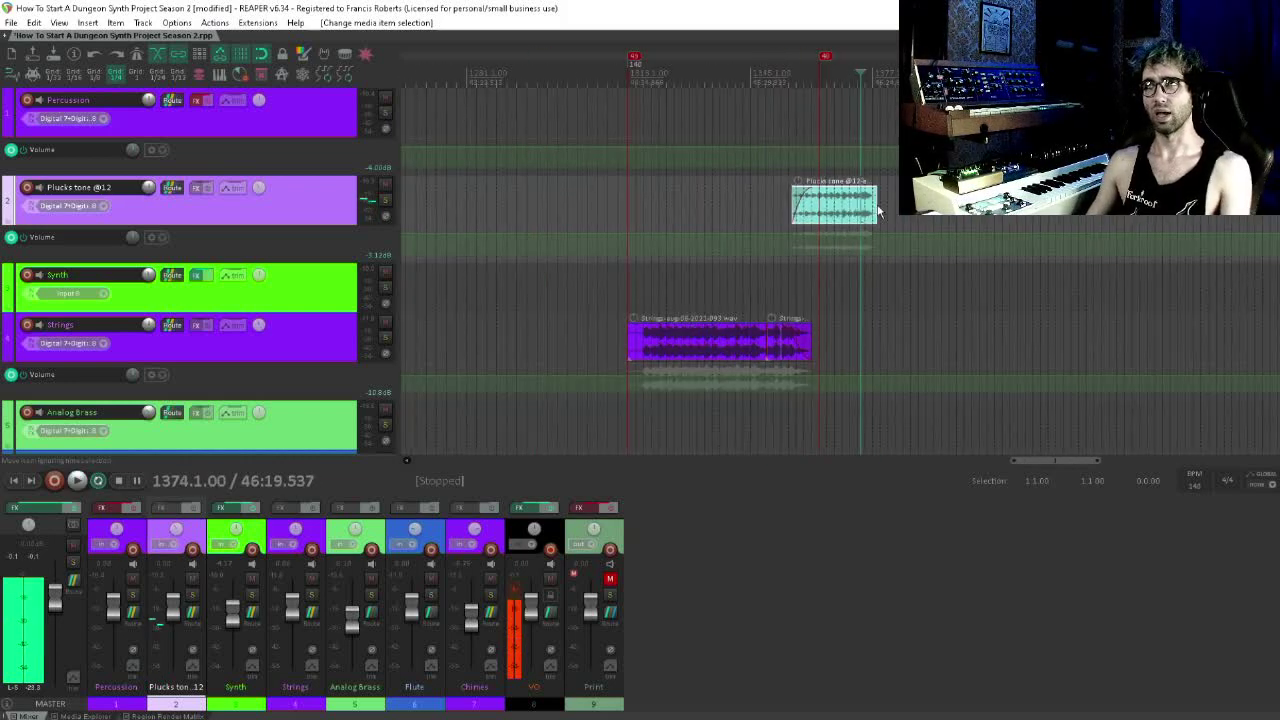
key("Delete")
left_click(743, 207)
scroll(754, 200, "right", 1)
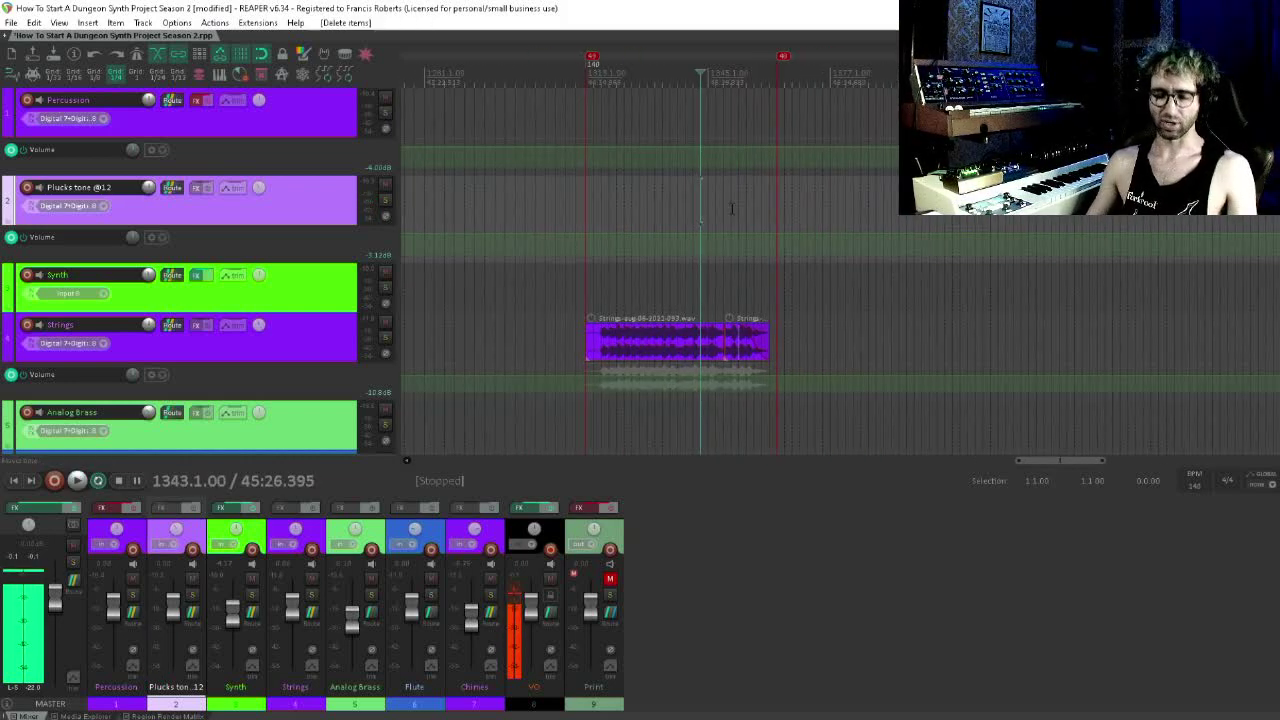
- Save the project after removing the Plucks copy
scroll(731, 208, "right", 2)
key("ctrl+s")
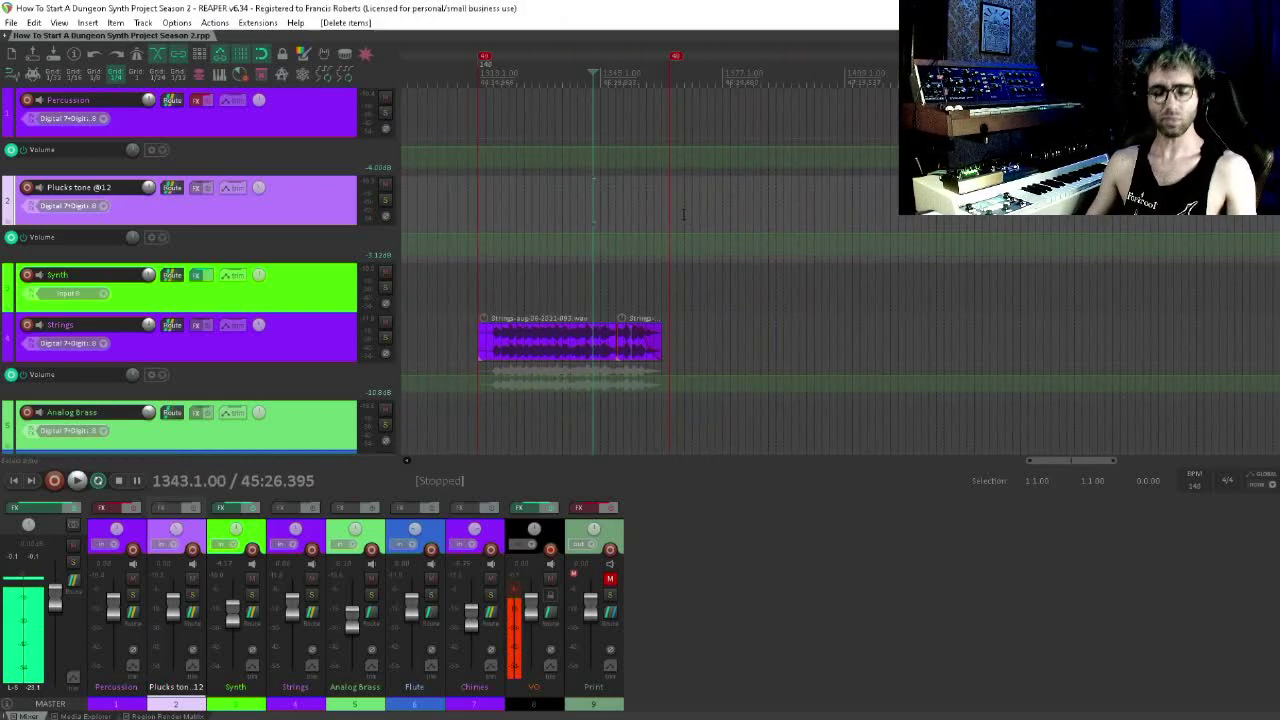
- Play the layered section from bar 1569 and examine its tracks from Percussion down to Flute and Chimes
scroll(684, 213, "down", 5)
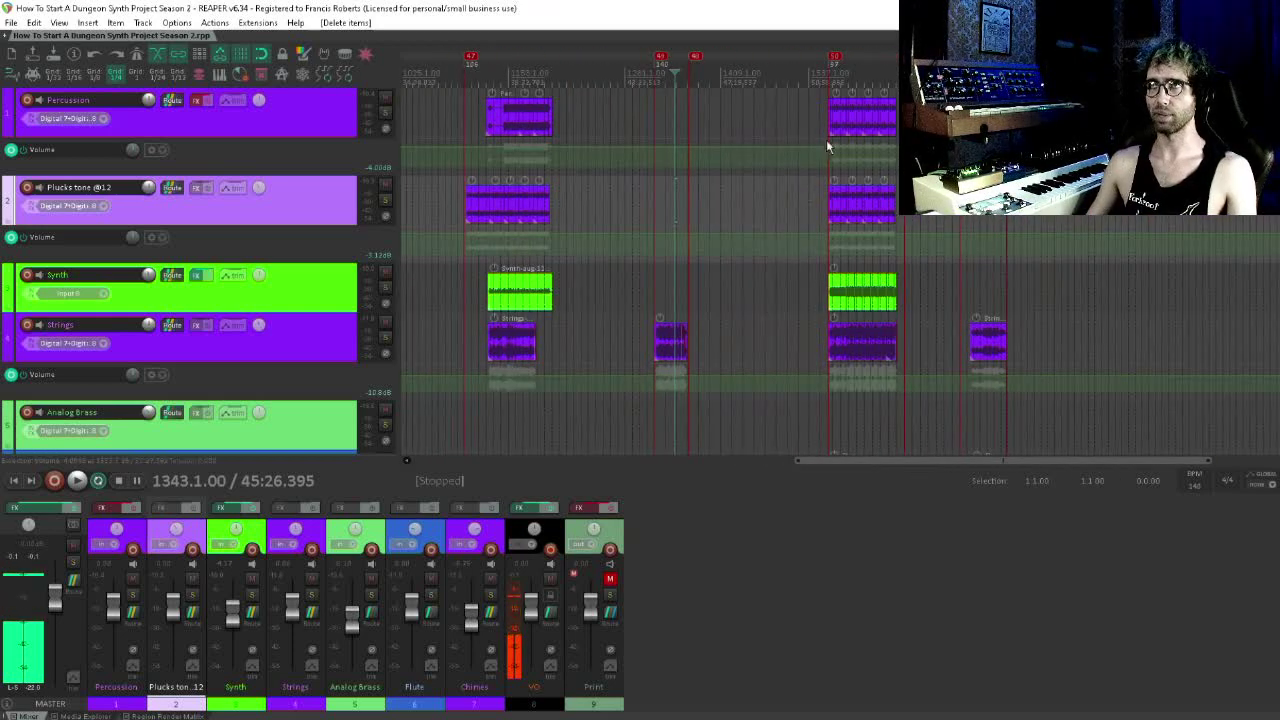
left_click(831, 200)
left_click_drag(823, 200, 856, 212)
scroll(510, 204, "up", 2)
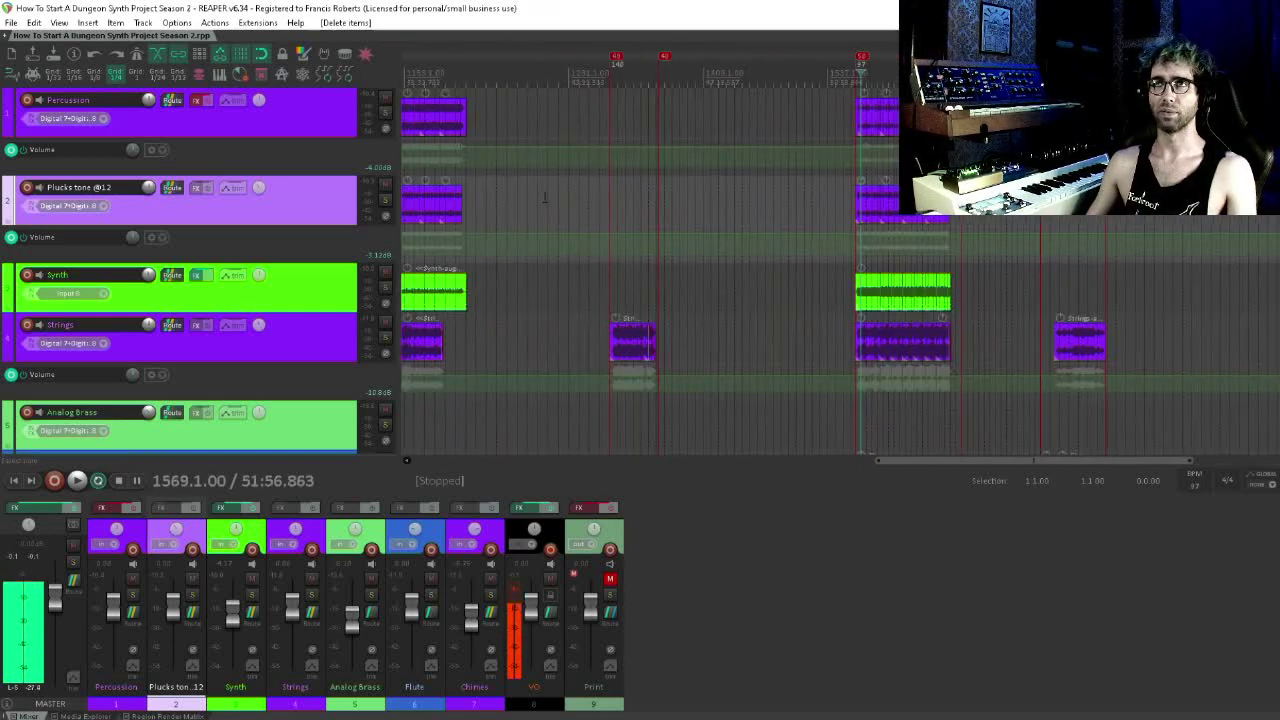
left_click_drag(550, 220, 530, 234)
scroll(830, 160, "up", 4)
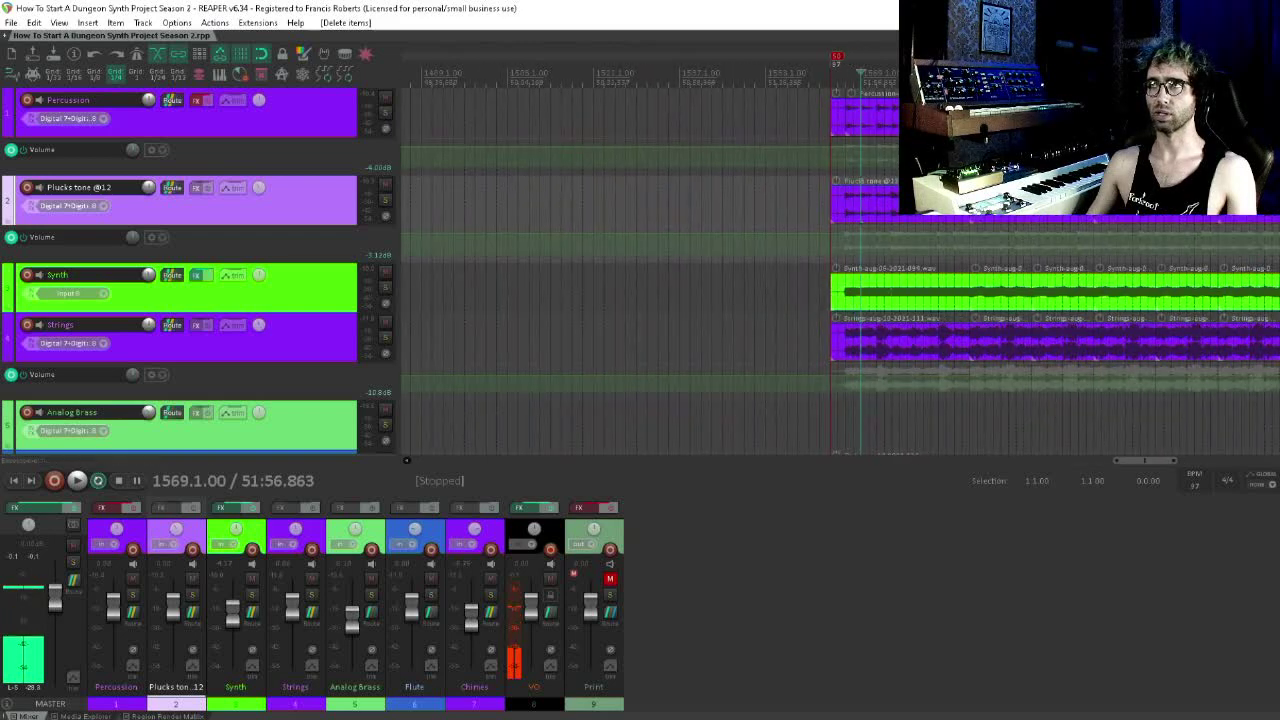
left_click(842, 81)
left_click_drag(952, 232, 826, 234)
key("space")
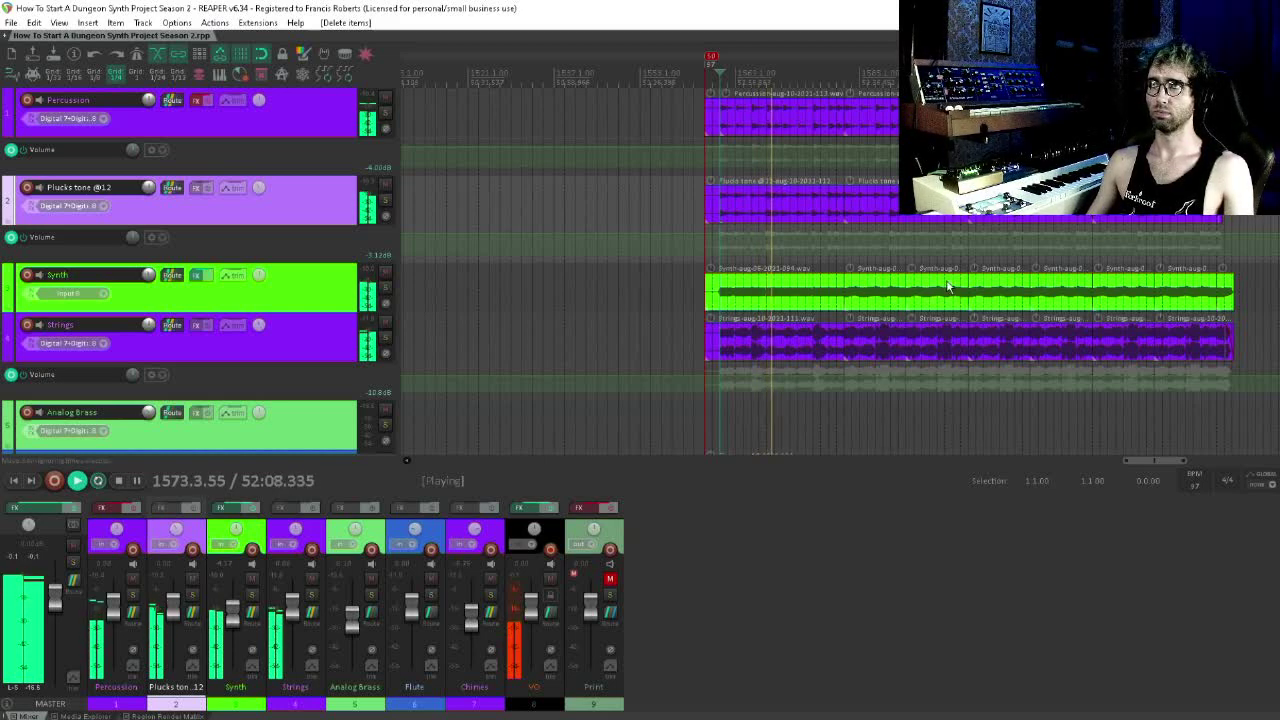
scroll(820, 310, "right", 3)
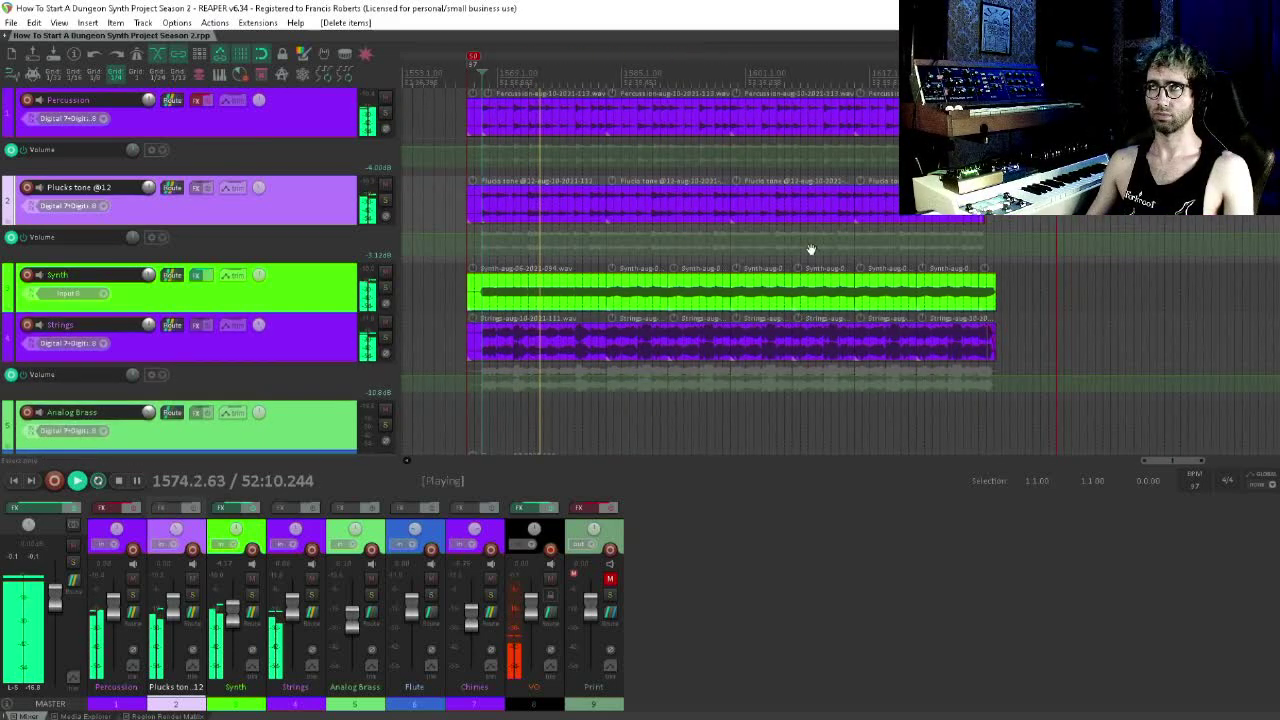
scroll(795, 300, "right", 1)
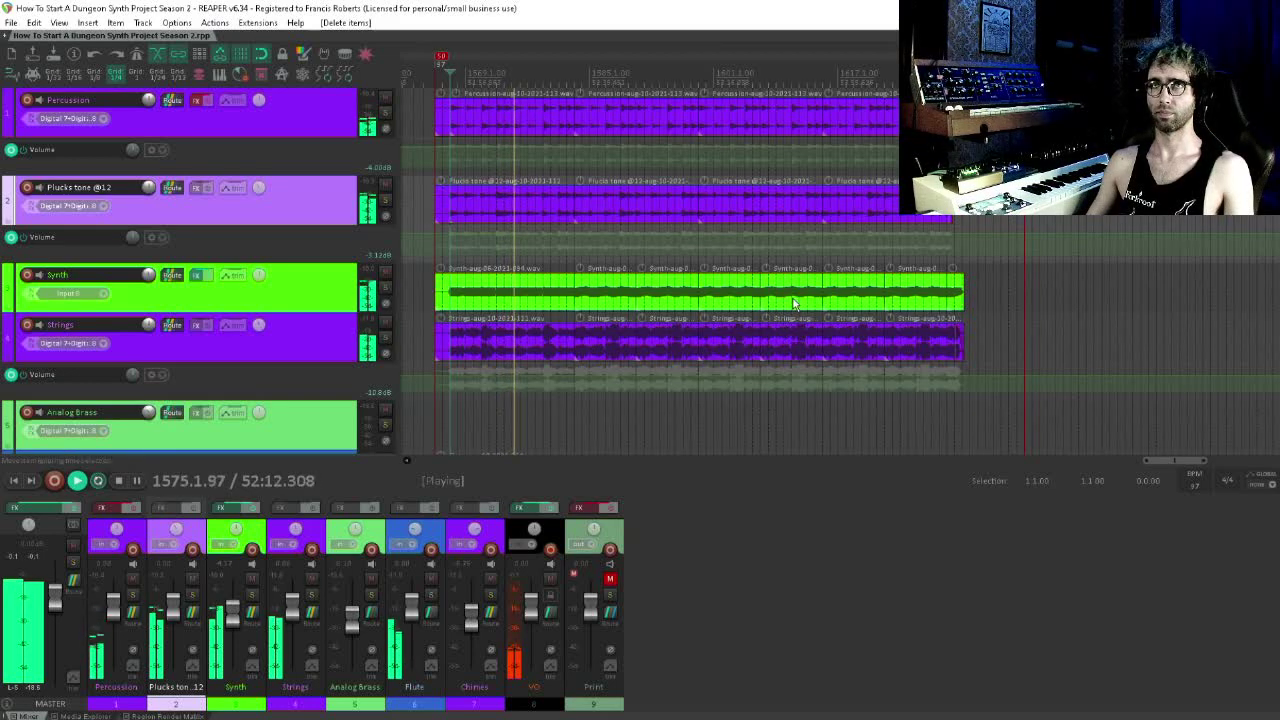
scroll(815, 290, "down", 4)
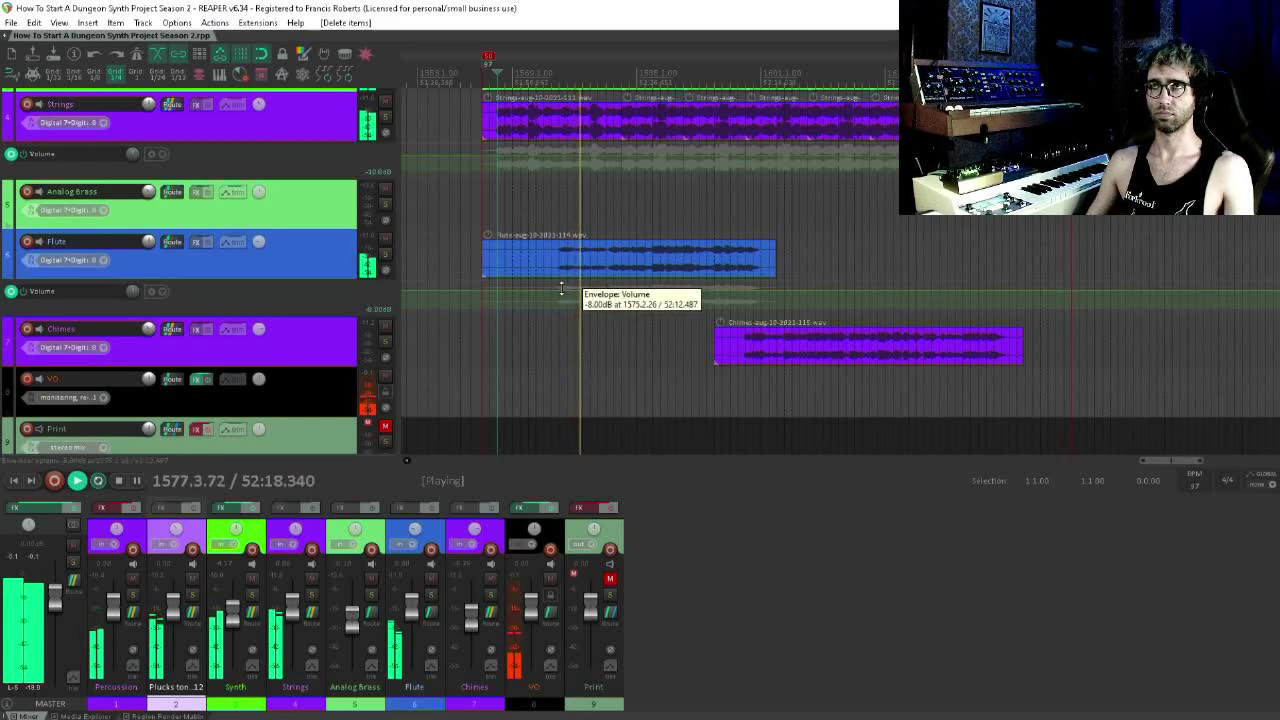
left_click(604, 284)
left_click_drag(604, 284, 656, 298)
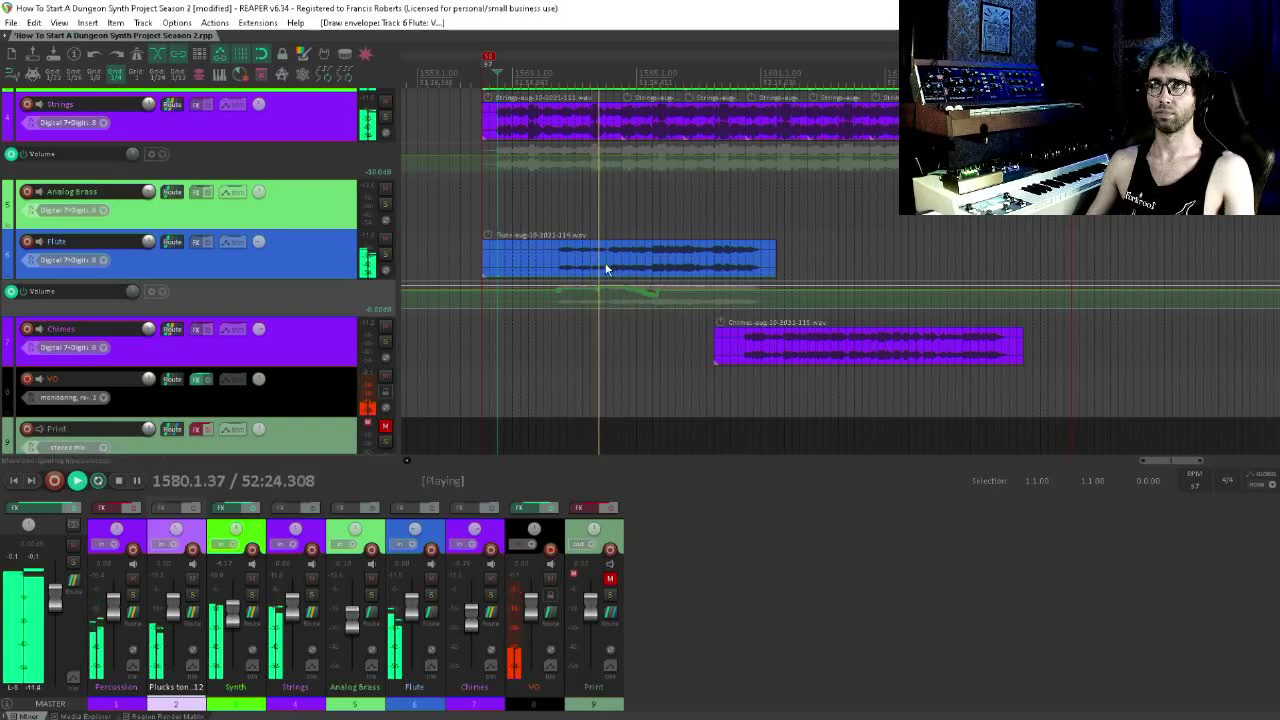
key("ctrl+z")
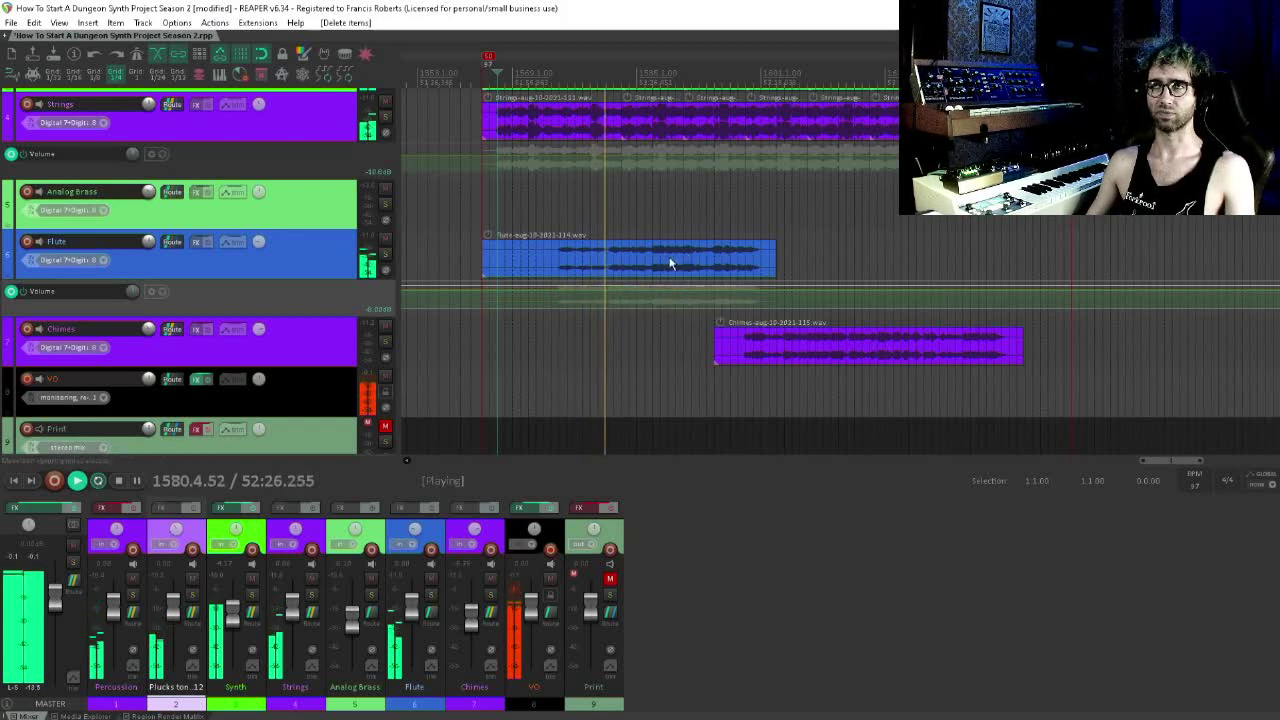
- Skip playback ahead to the point near the Flute item's end where the Chimes take over
left_click_drag(715, 276, 679, 287)
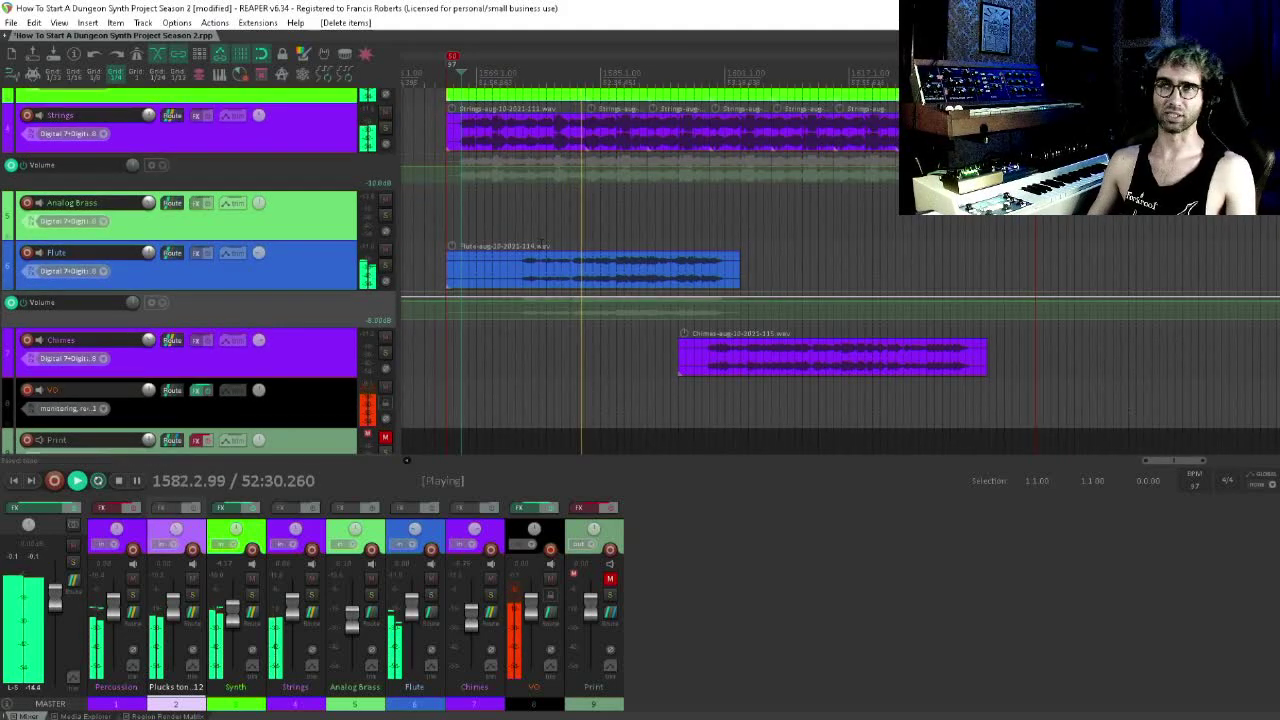
left_click_drag(567, 148, 440, 163)
left_click(545, 236)
left_click_drag(546, 221, 540, 275)
left_click(584, 242)
left_click_drag(620, 280, 525, 275)
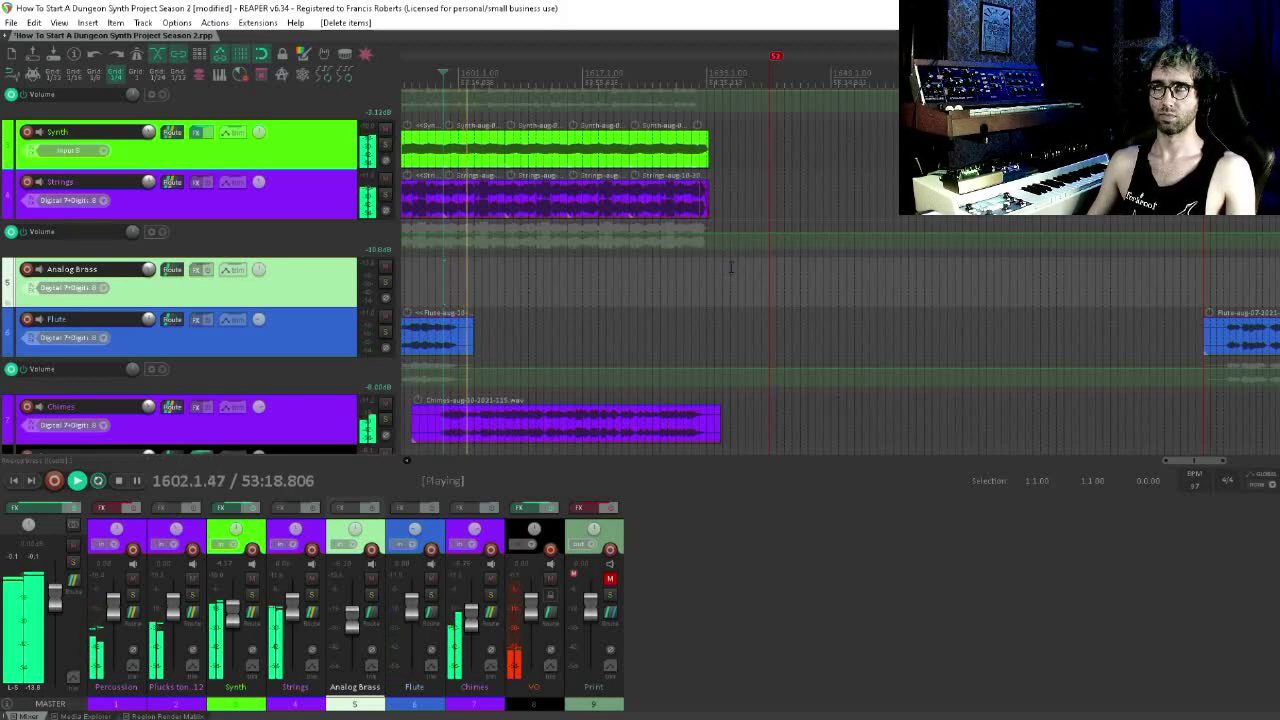
- Examine the layers sounding together with the Chimes during playback and select the Chimes track
scroll(491, 263, "up", 3)
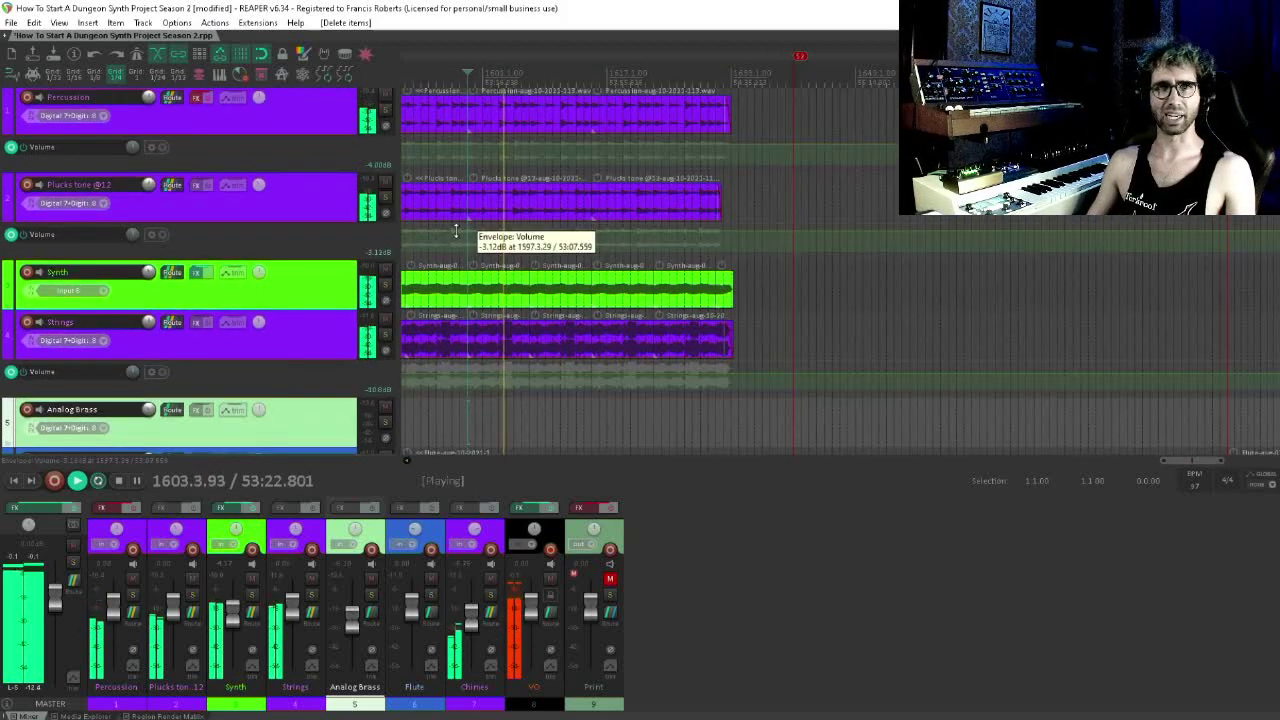
scroll(275, 222, "down", 1)
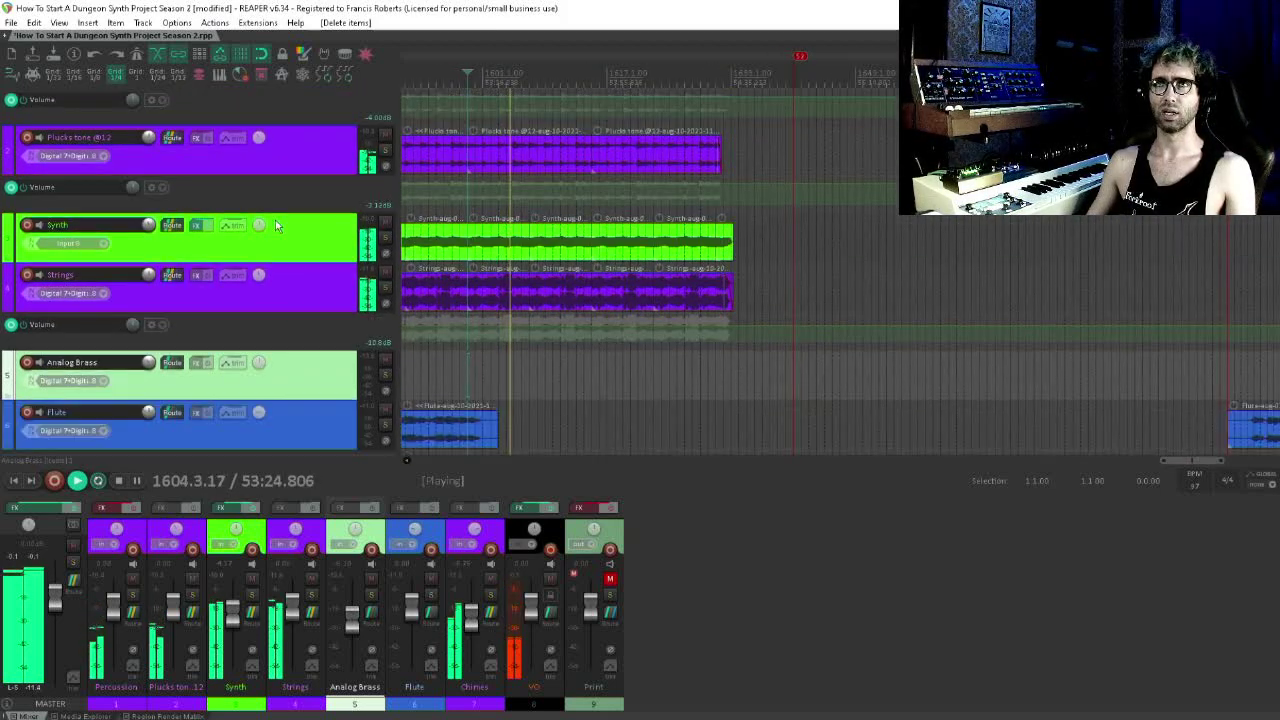
scroll(275, 225, "down", 2)
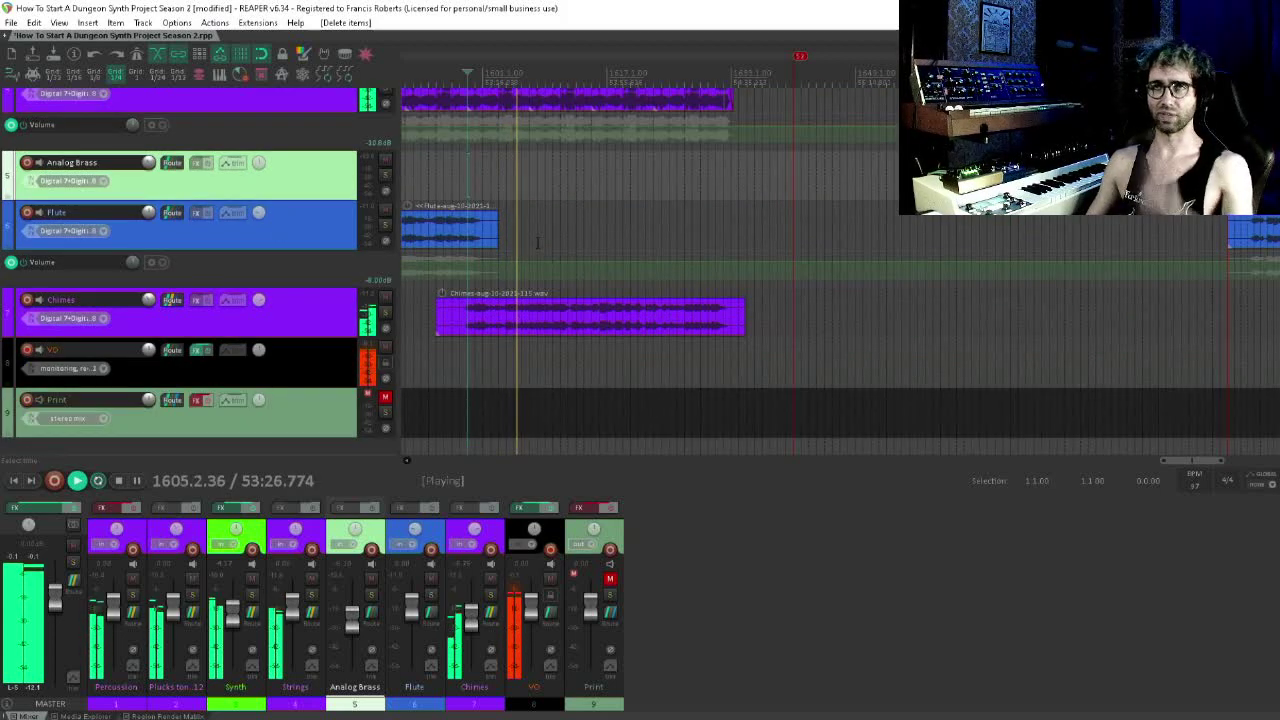
left_click_drag(604, 316, 591, 329)
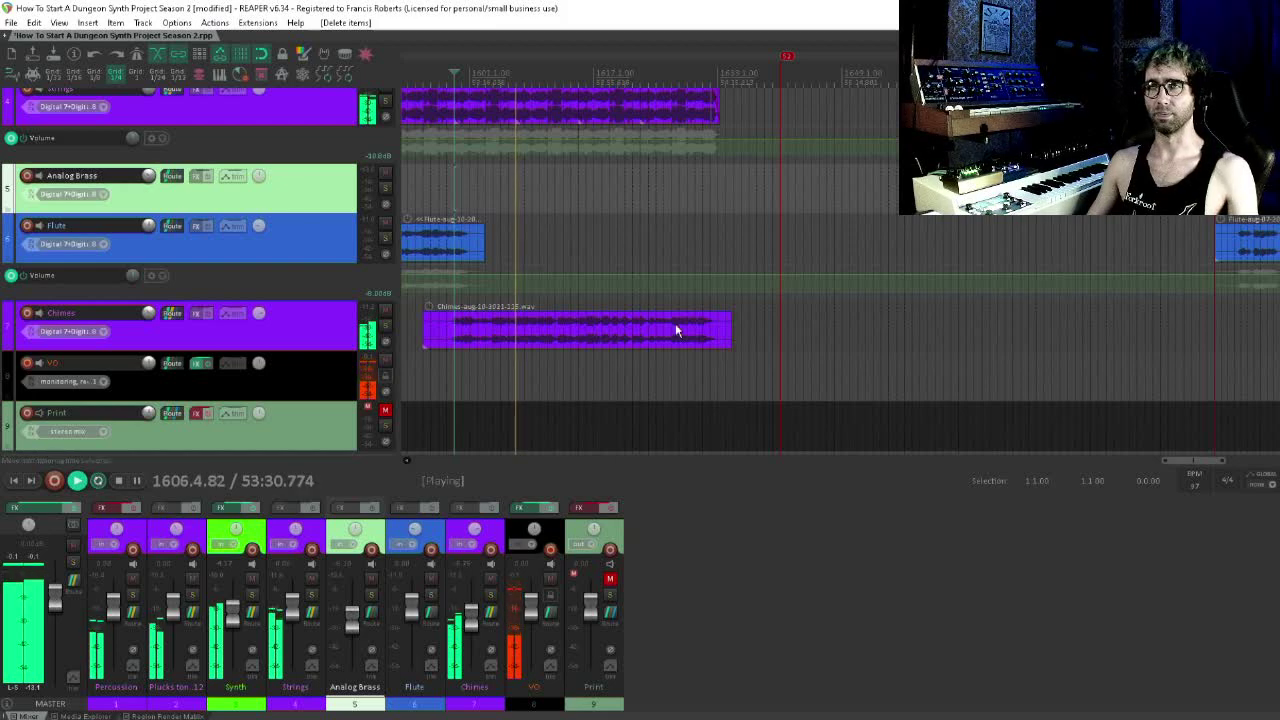
left_click(342, 321)
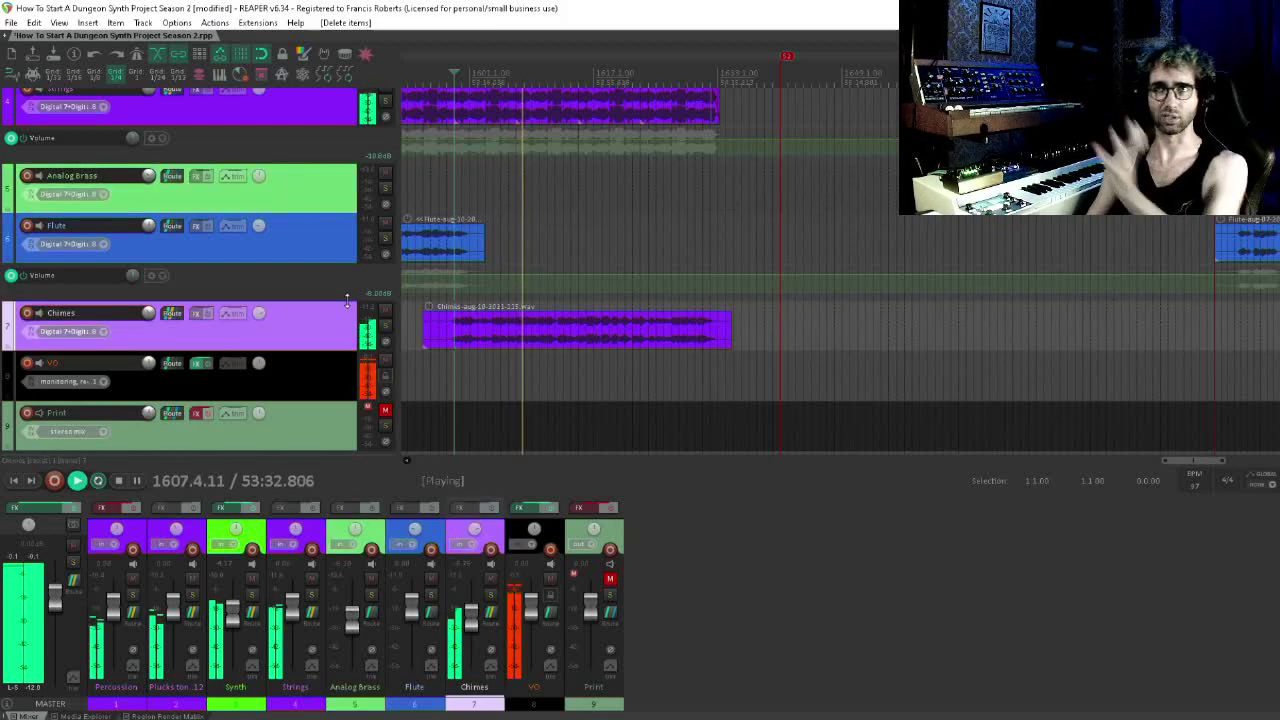
- Play the section's ending from bar 1628 until the Synth and Strings items finish, and stop playback
left_click_drag(636, 204, 553, 337)
left_click(598, 246)
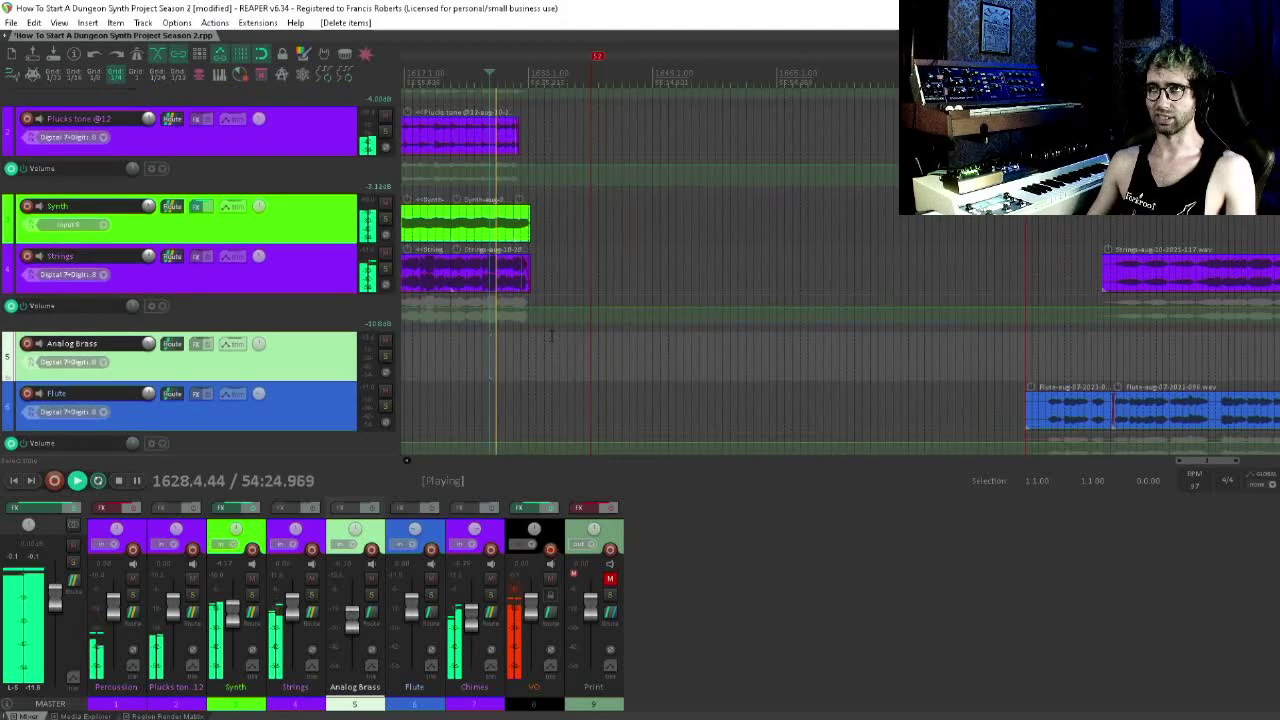
scroll(551, 337, "up", 2)
left_click_drag(904, 303, 669, 312)
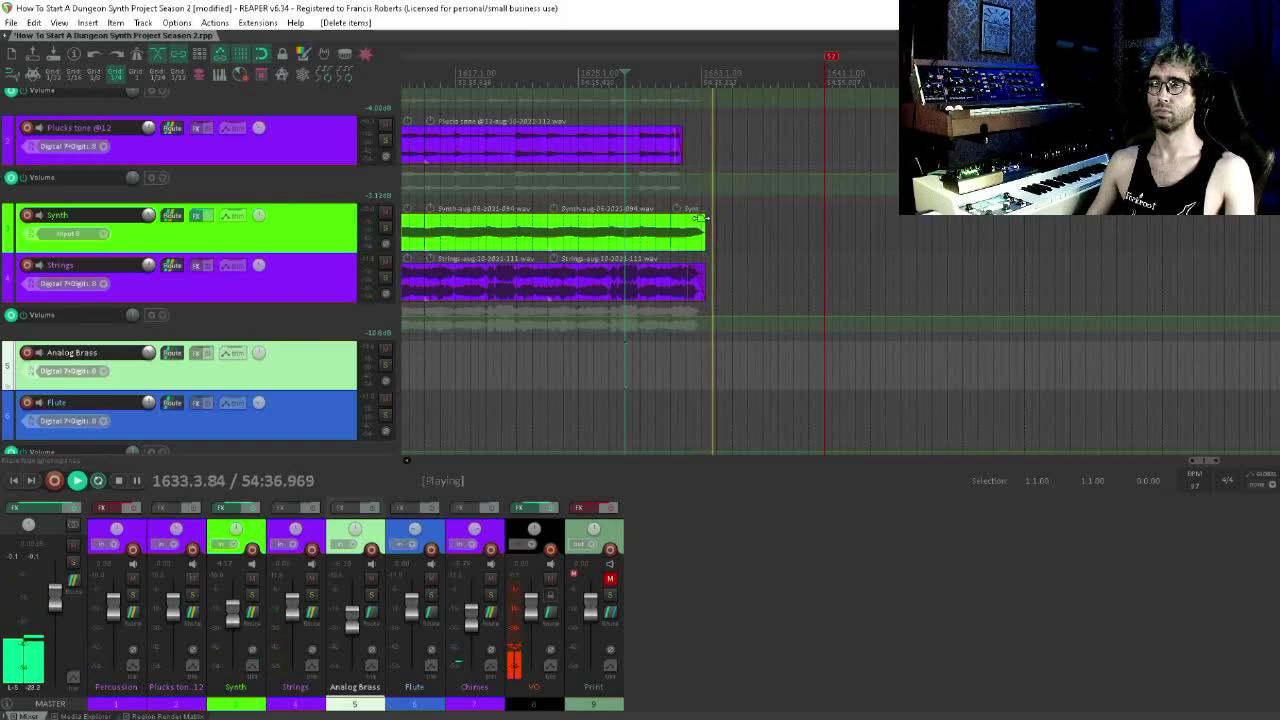
left_click_drag(765, 352, 632, 342)
key("space")
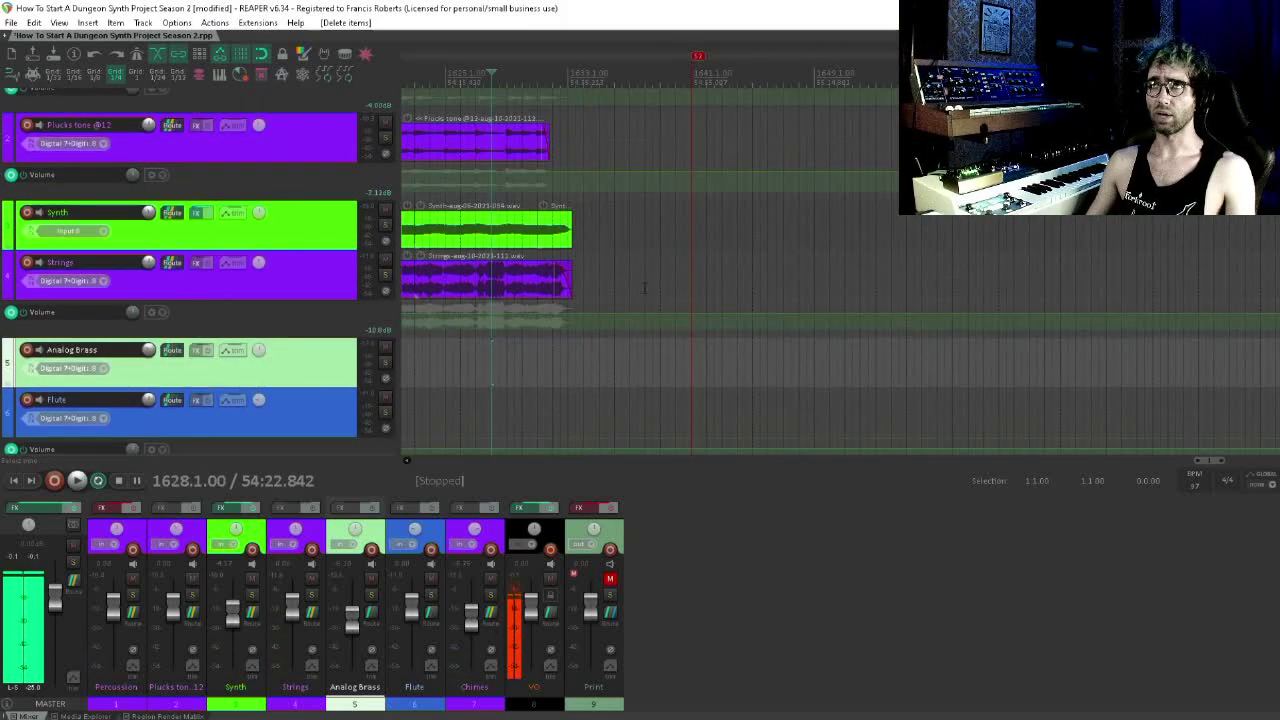
- Save the project and start playback of the Flute section from bar 1700.3
left_click_drag(648, 287, 1017, 287)
scroll(909, 260, "down", 4)
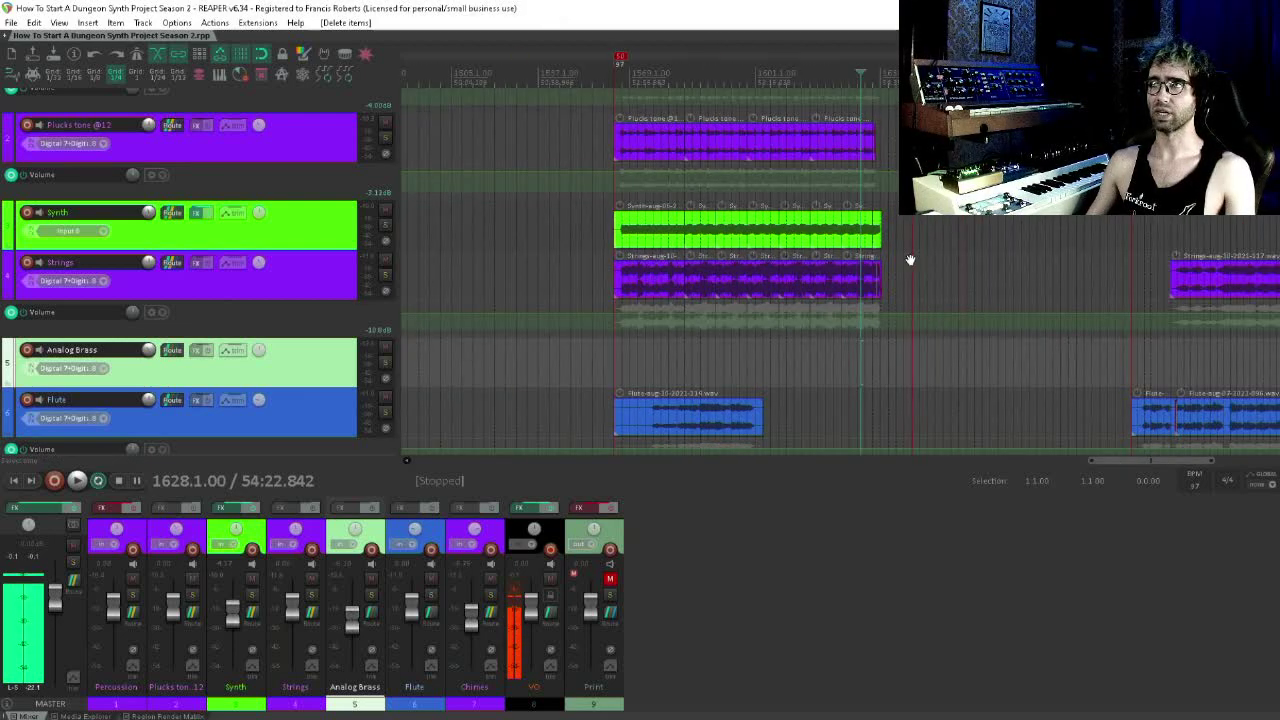
left_click_drag(909, 260, 456, 280)
key("ctrl+s")
left_click(688, 228)
left_click_drag(703, 259, 876, 244)
scroll(880, 250, "up", 5)
left_click(896, 262)
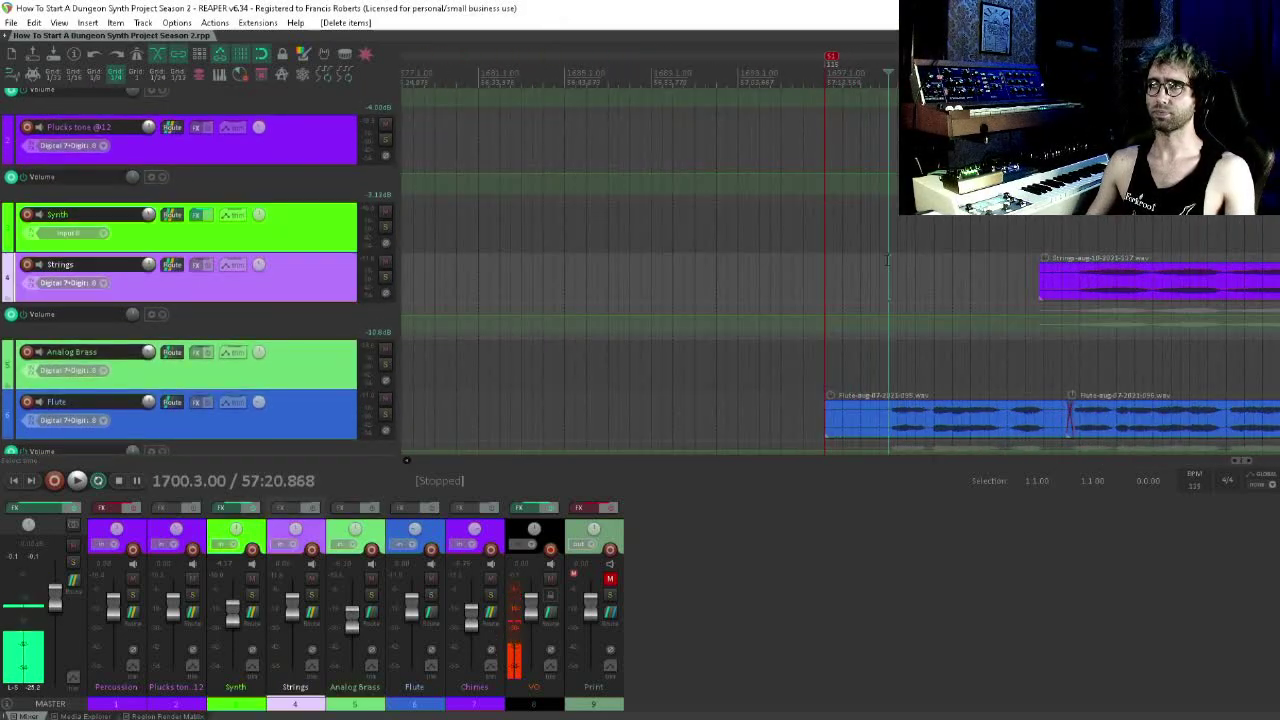
key("space")
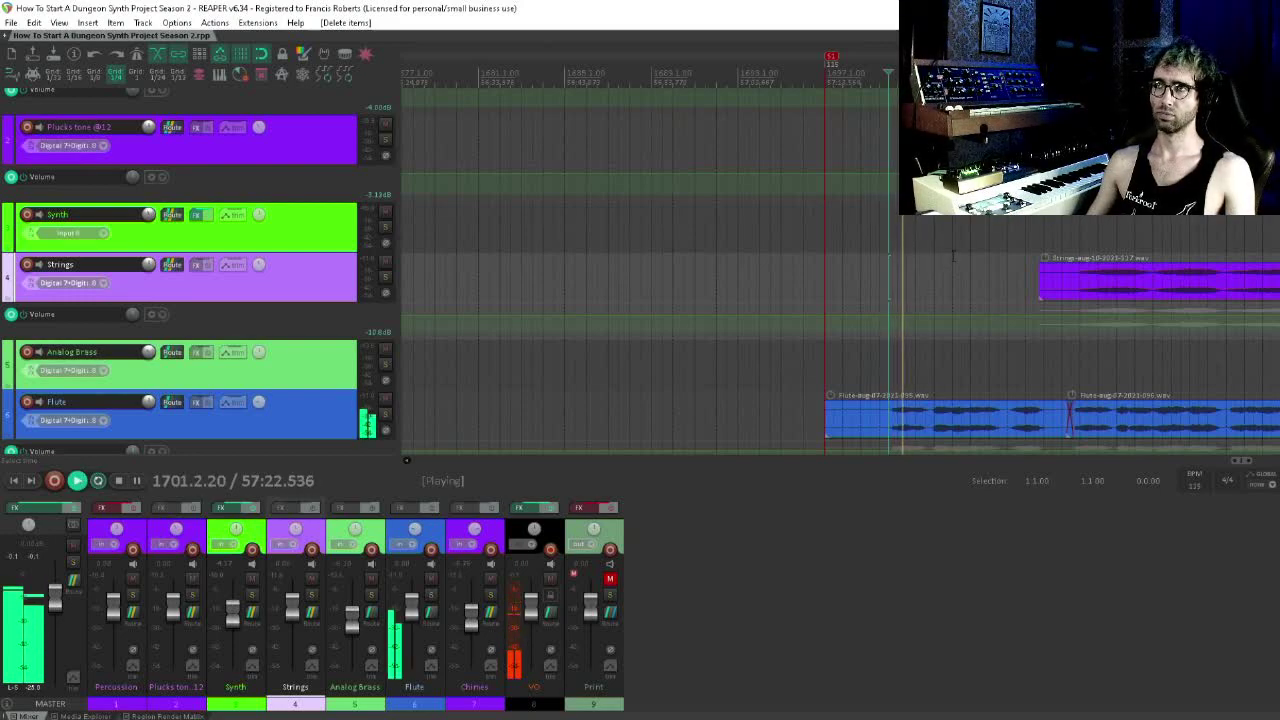
- Select the Strings item layered over the Flute items while the section plays
left_click_drag(985, 252, 598, 183)
scroll(789, 214, "down", 3)
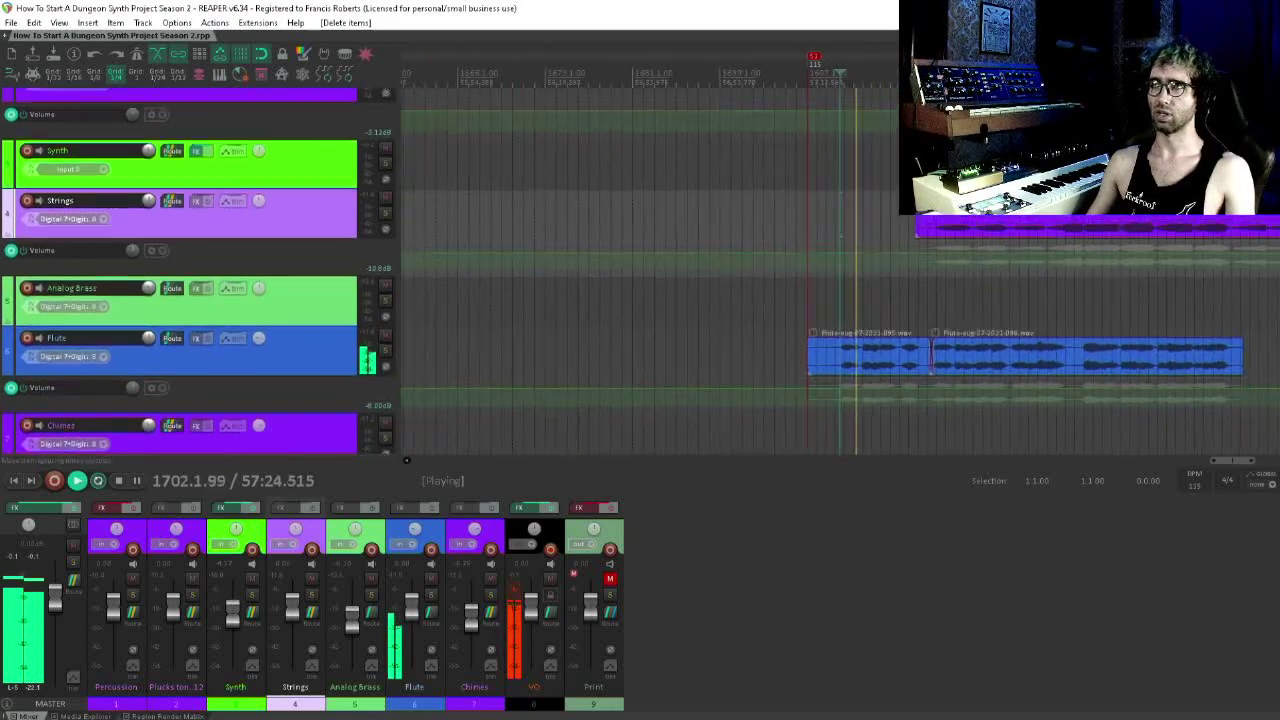
left_click_drag(930, 227, 1127, 259)
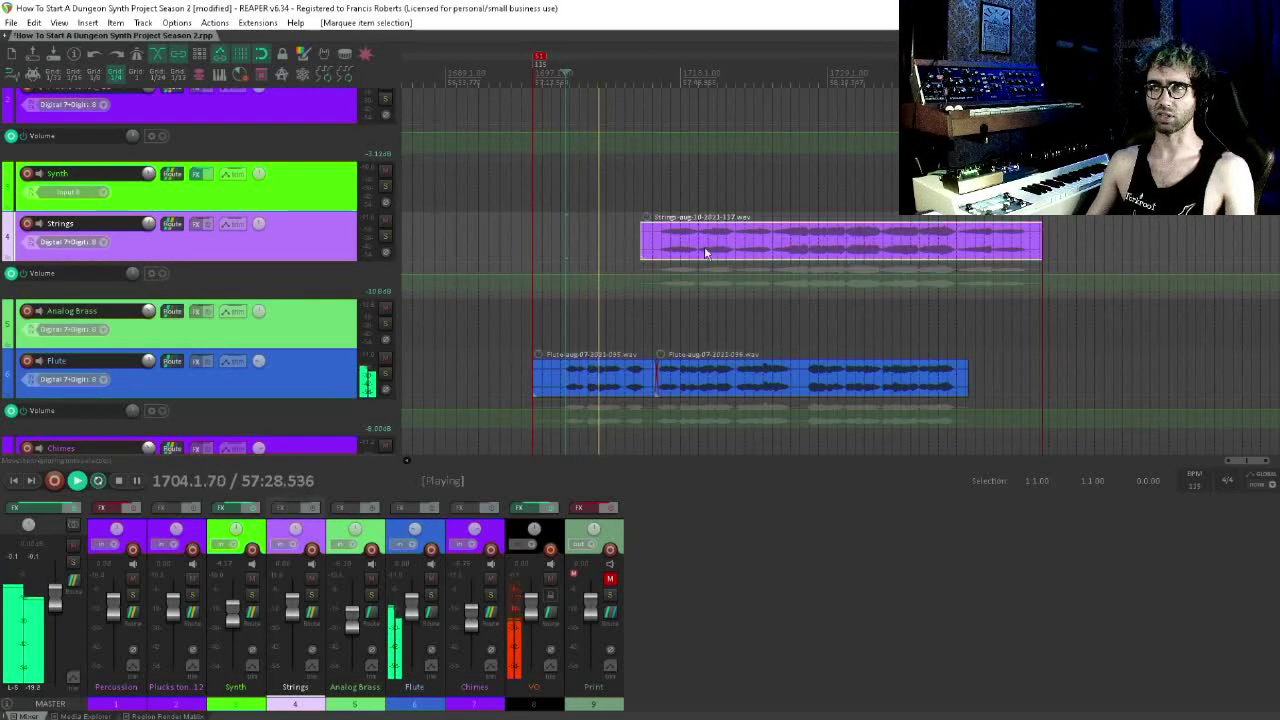
left_click_drag(704, 246, 636, 227)
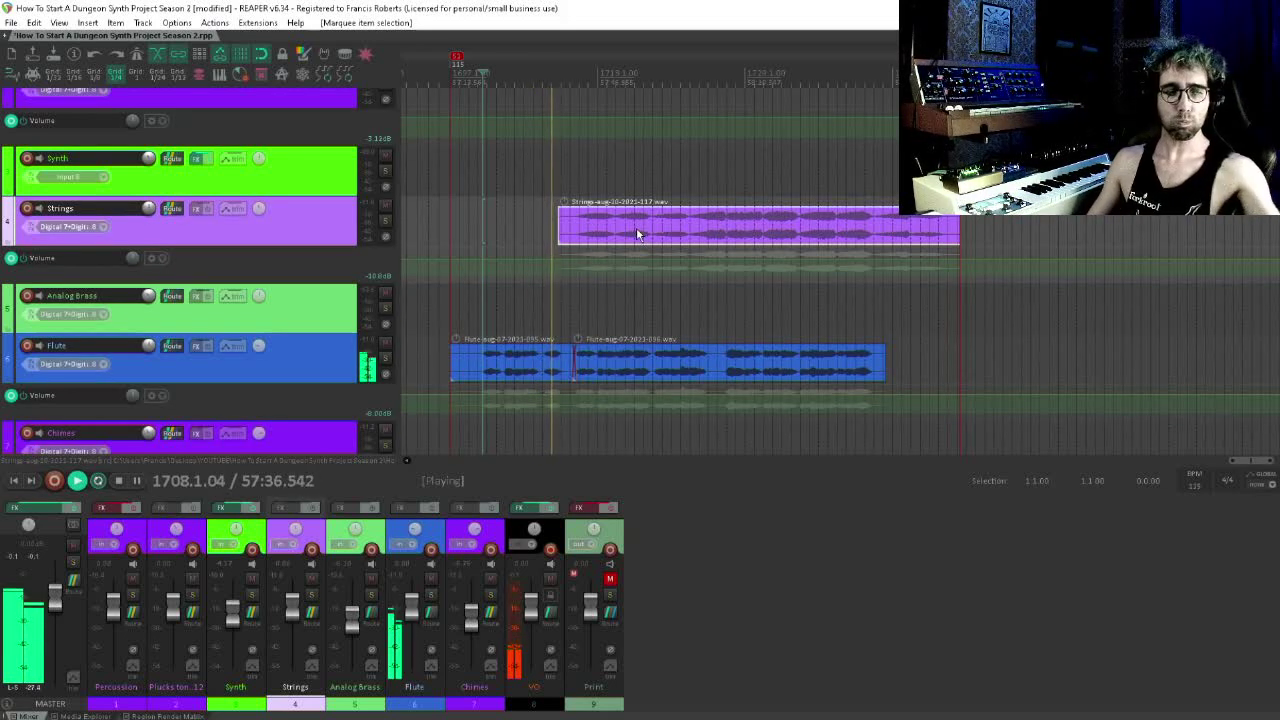
- Listen to the Flute and Strings layers through to the Strings item's end, stop playback and save the project
left_click_drag(782, 246, 686, 238)
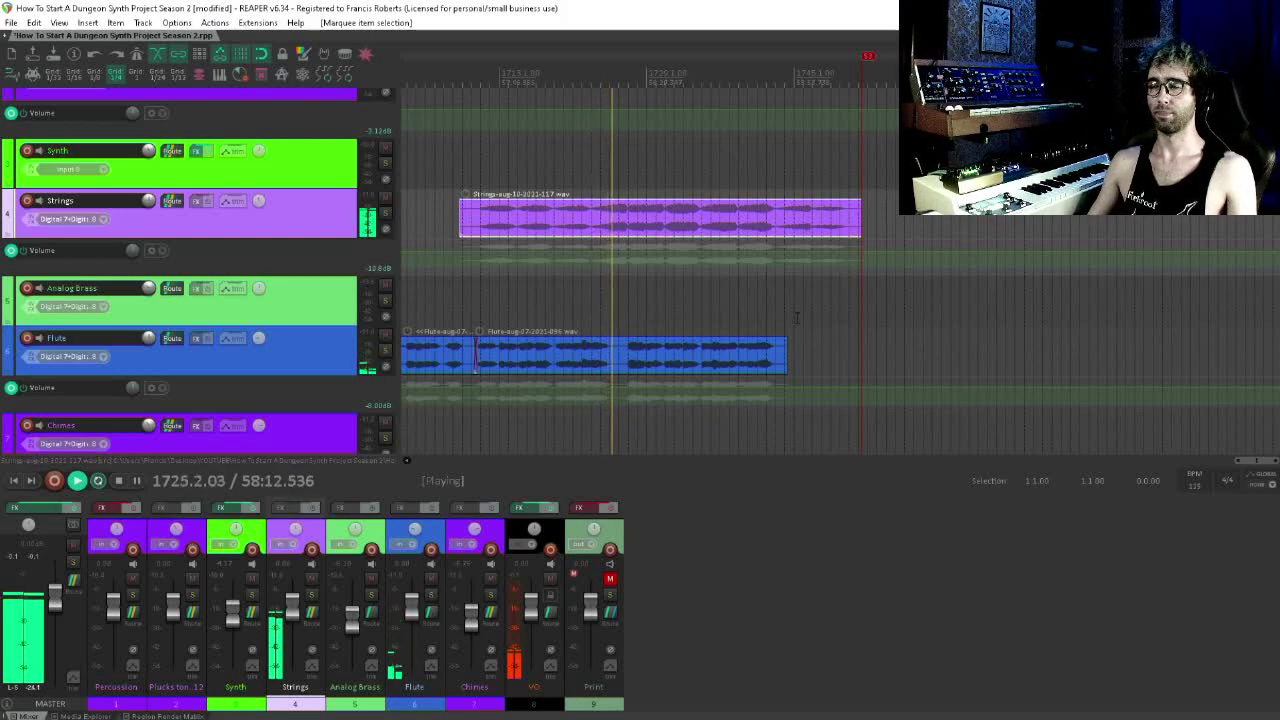
scroll(811, 303, "down", 3)
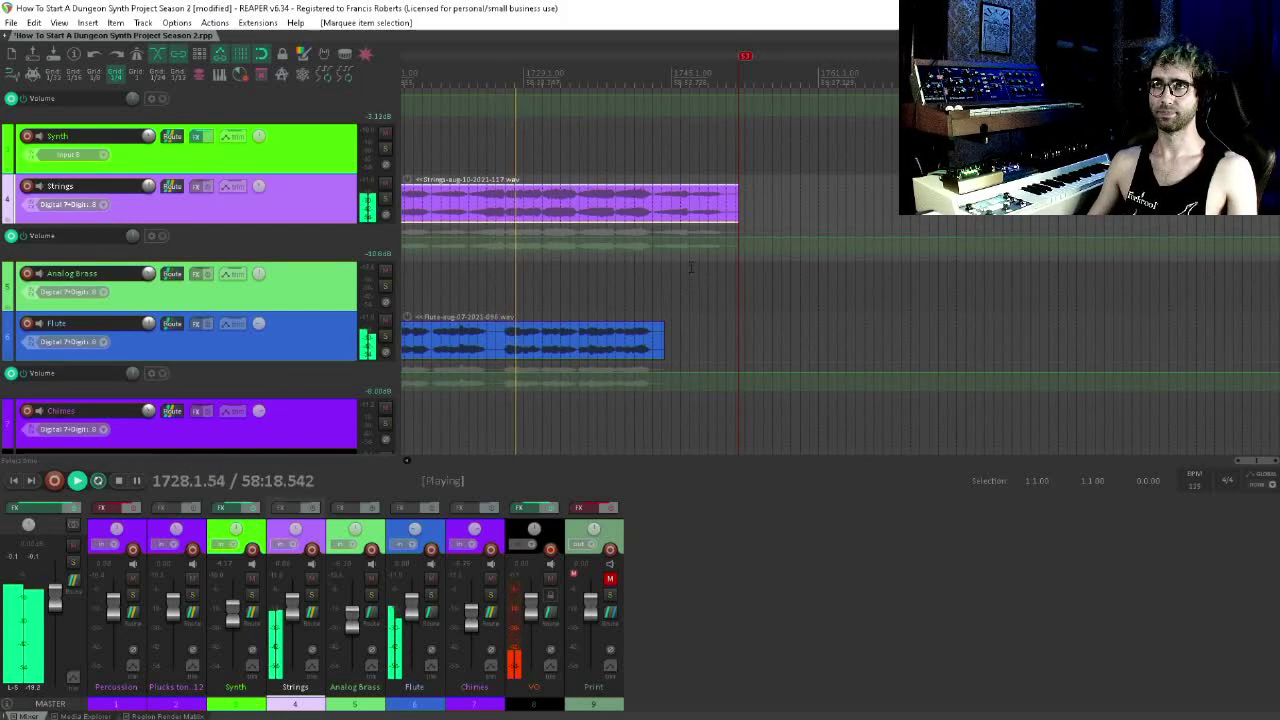
left_click_drag(662, 252, 587, 321)
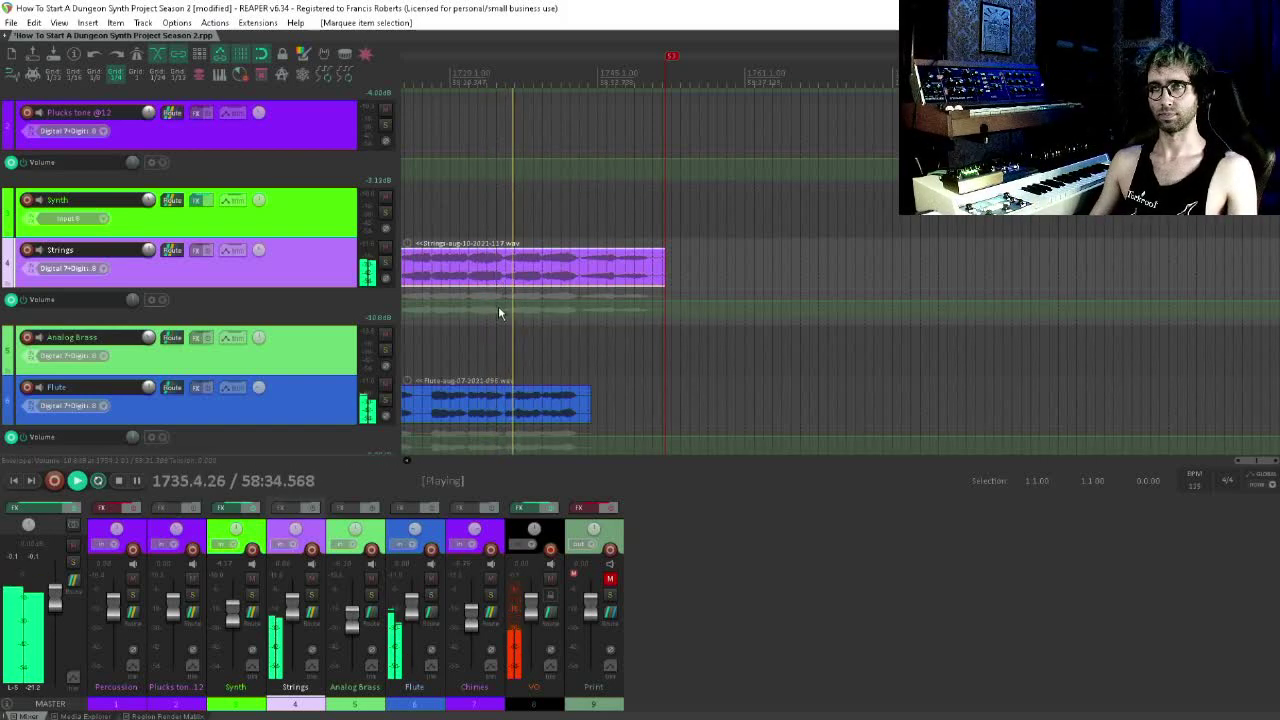
left_click_drag(534, 288, 508, 285)
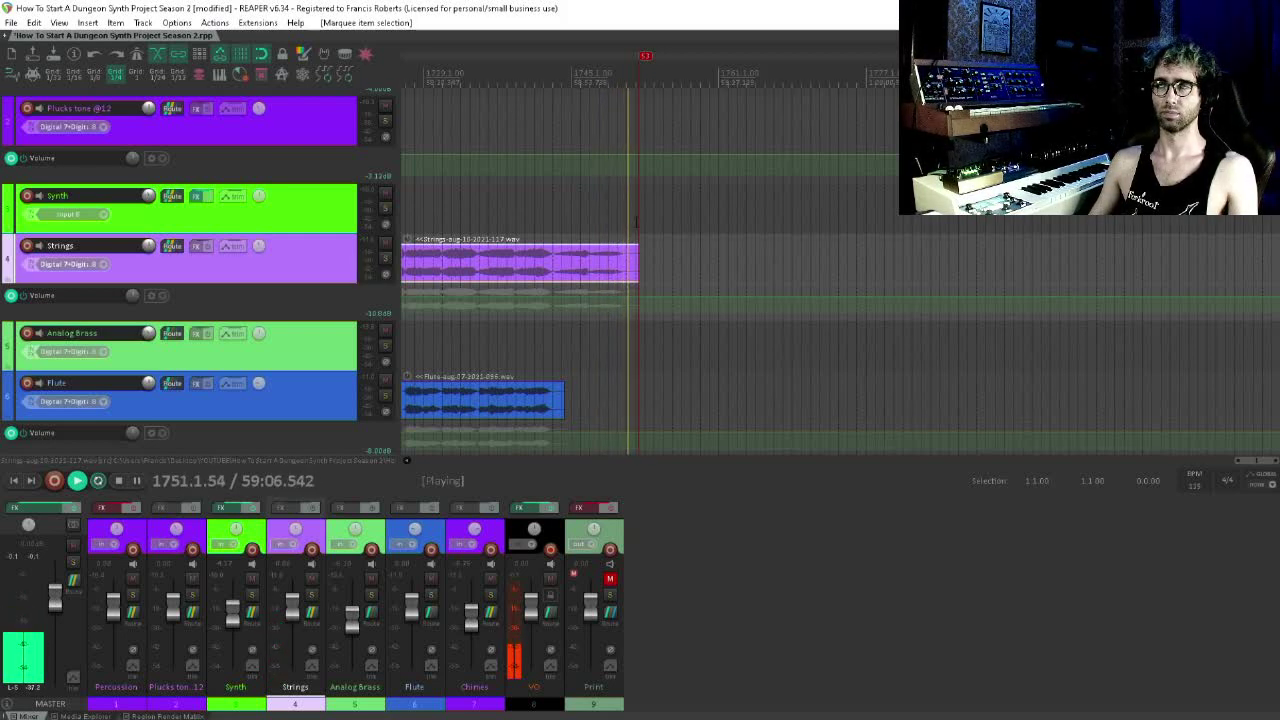
key("space")
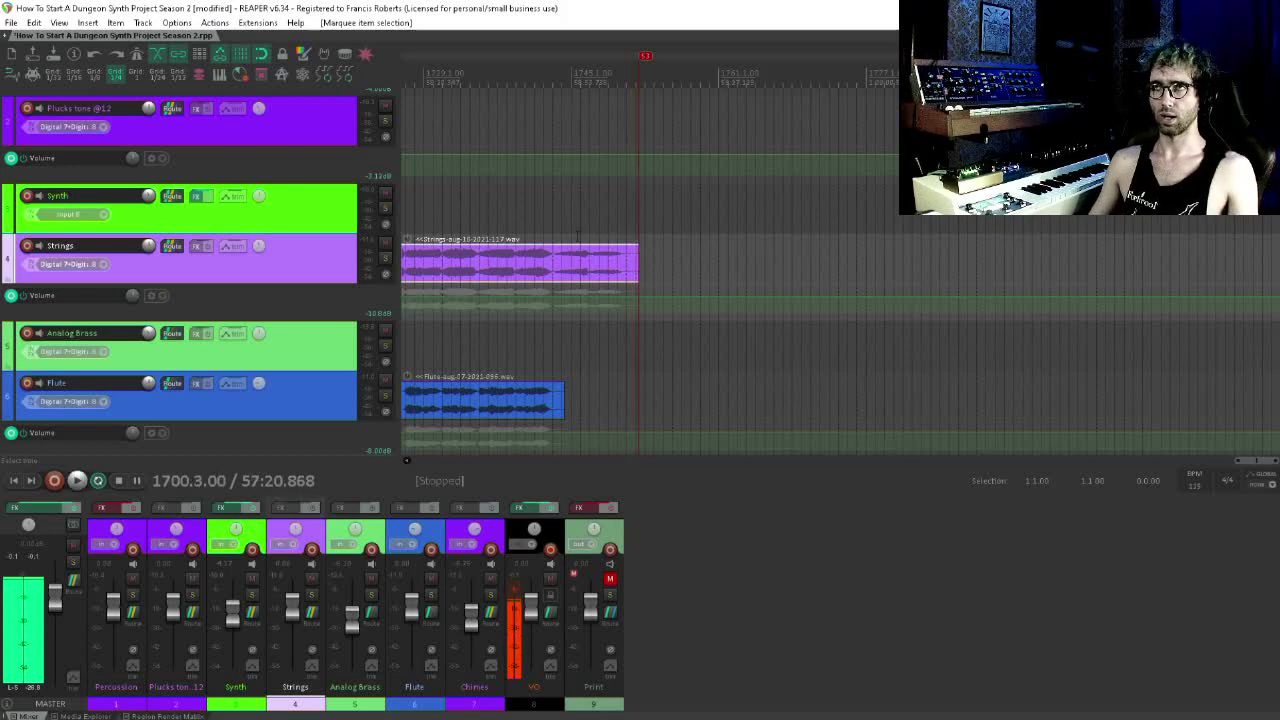
scroll(598, 240, "up", 1)
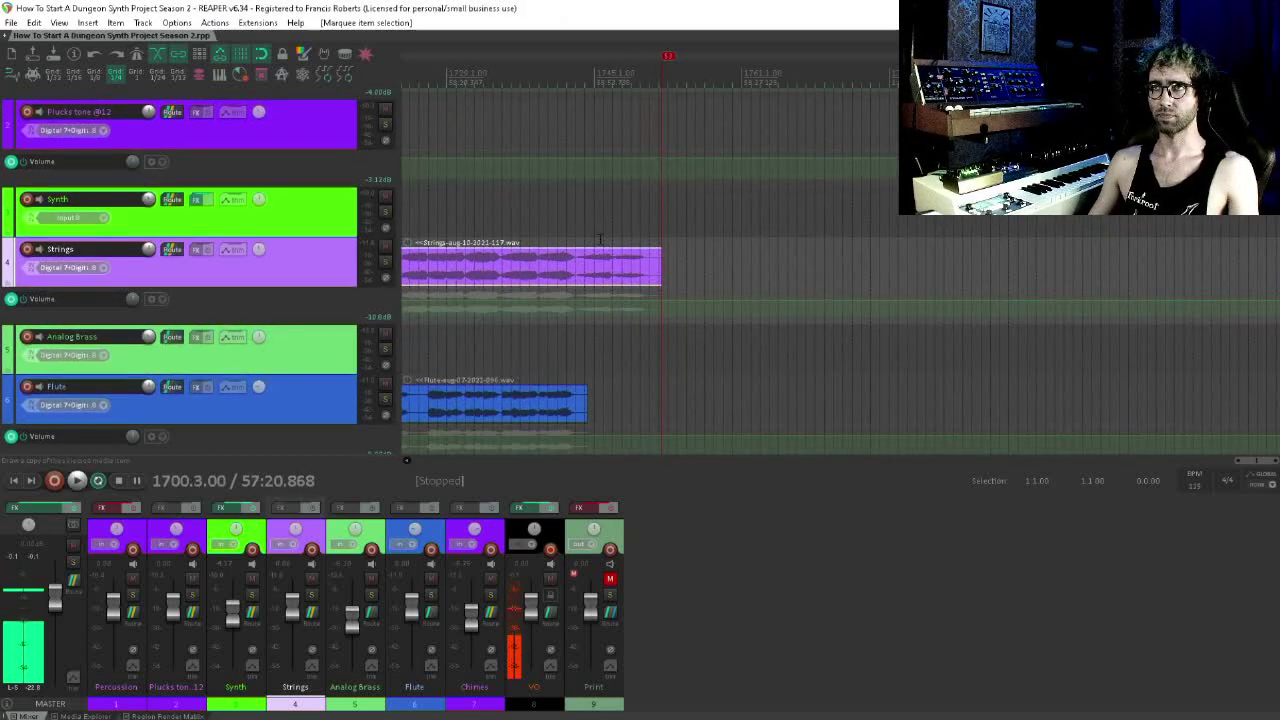
scroll(603, 244, "down", 5)
left_click_drag(613, 216, 815, 270)
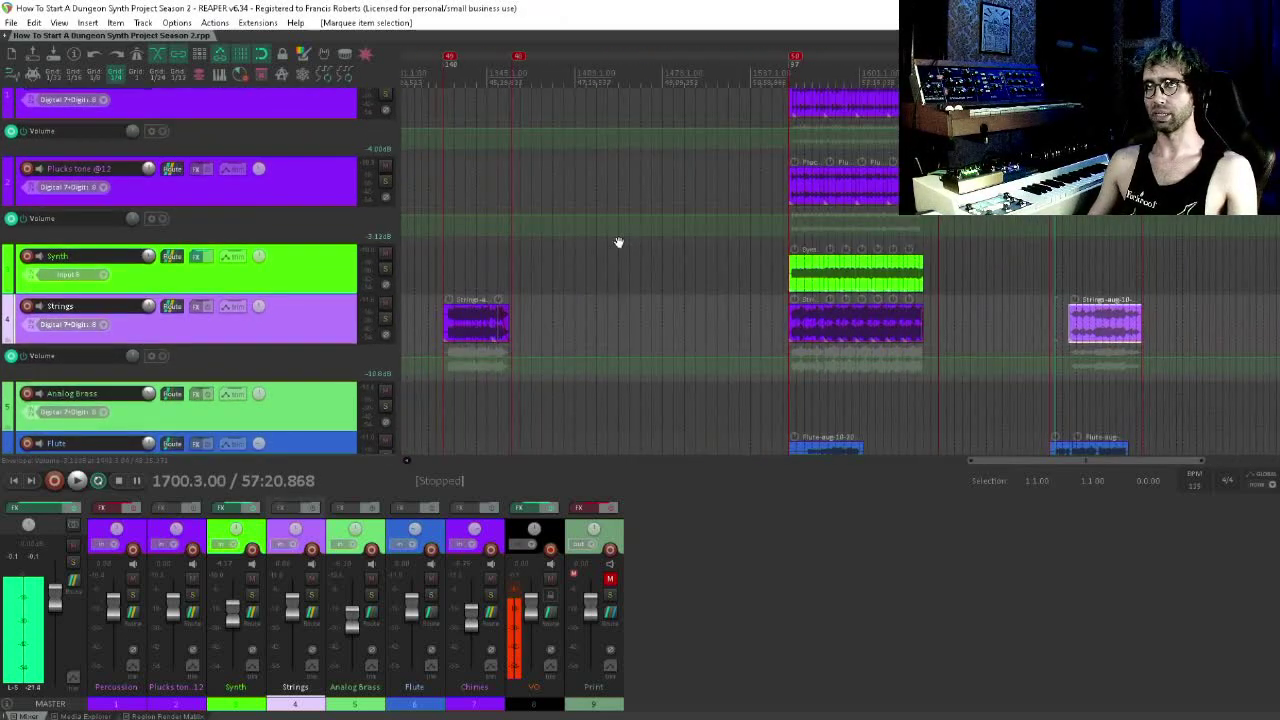
left_click_drag(619, 243, 917, 230)
scroll(915, 229, "down", 2)
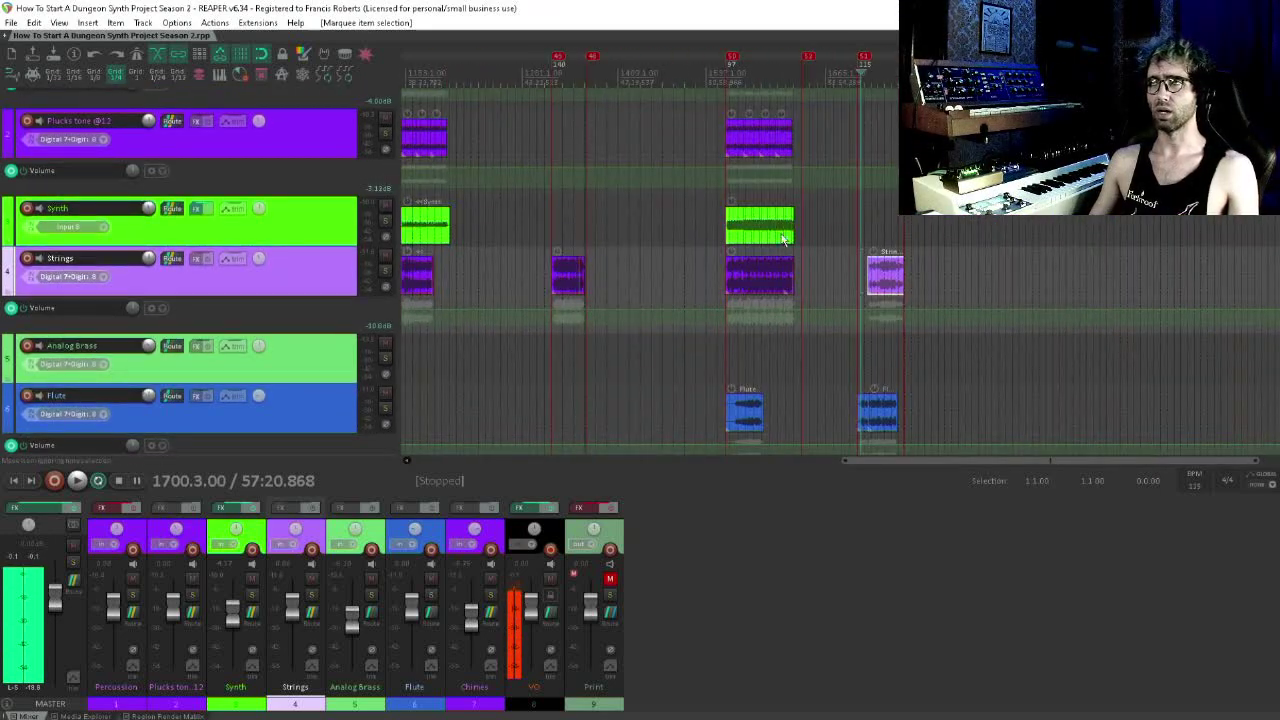
mouse_move(624, 223)
left_mouse_down()
mouse_move(646, 206)
mouse_move(797, 231)
left_mouse_up()
mouse_move(760, 286)
left_mouse_down()
mouse_move(871, 311)
mouse_move(978, 299)
left_mouse_up()
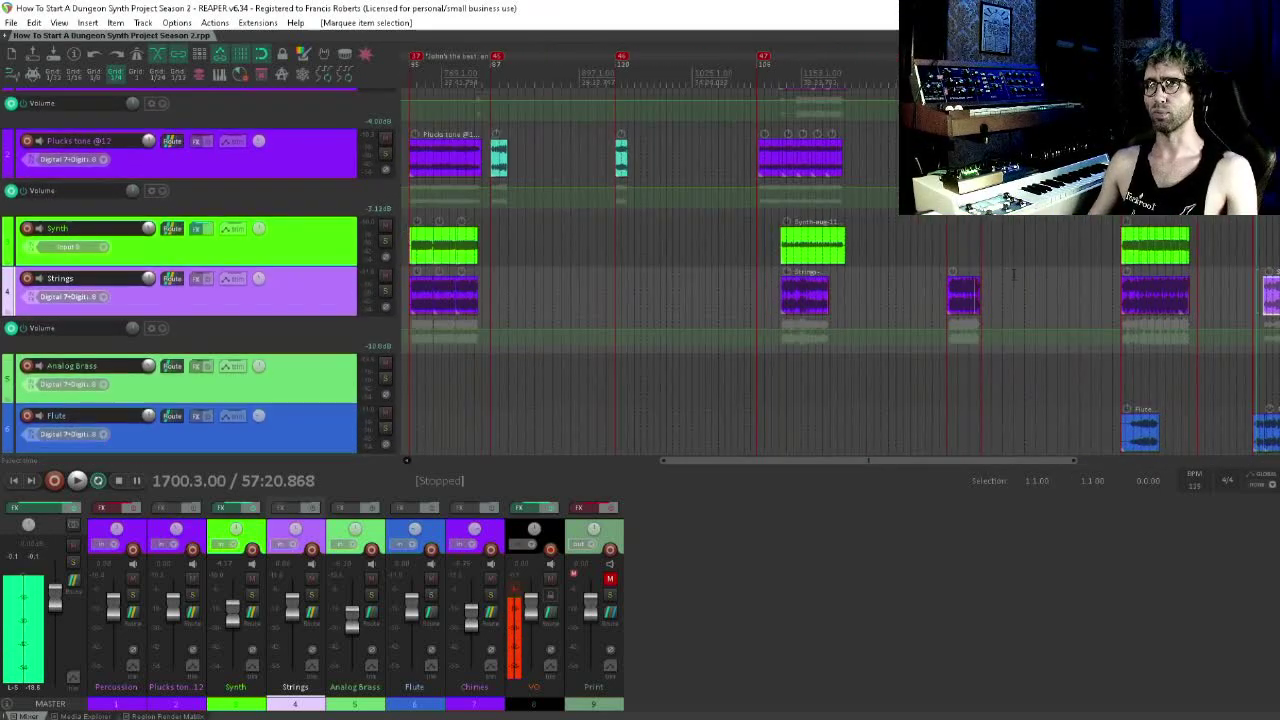
scroll(705, 283, "down", 4)
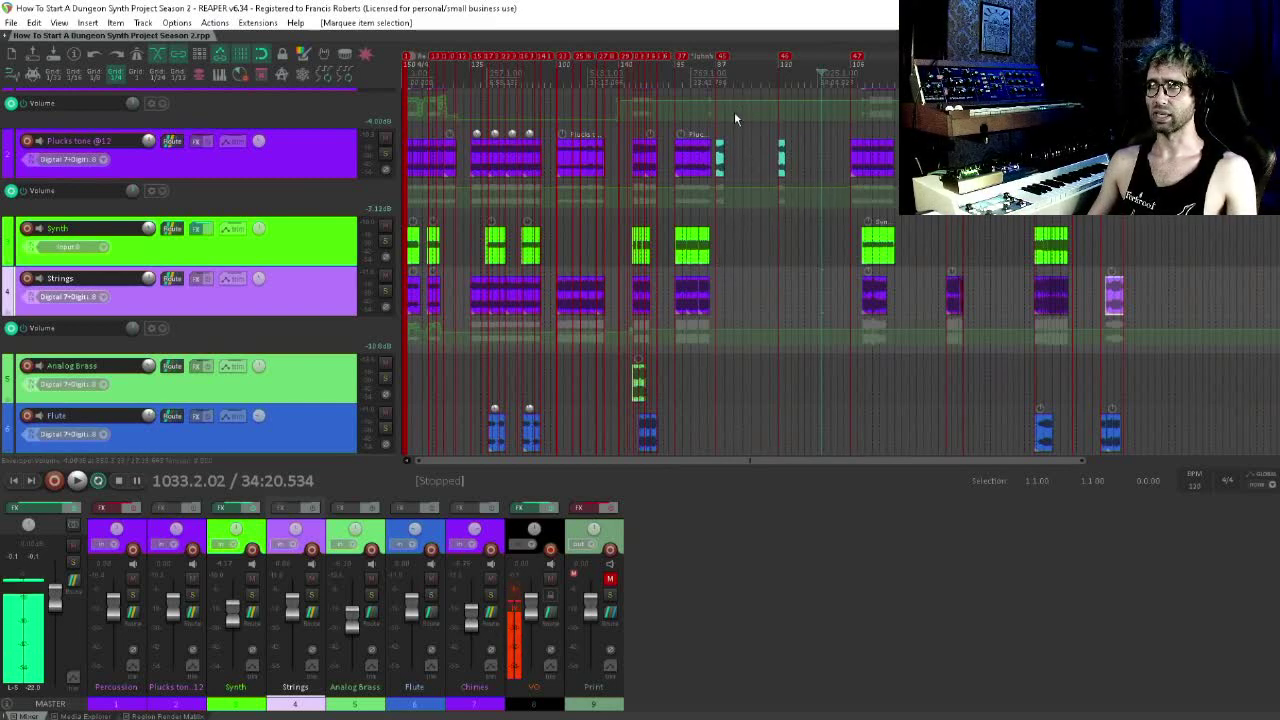
left_click(774, 159)
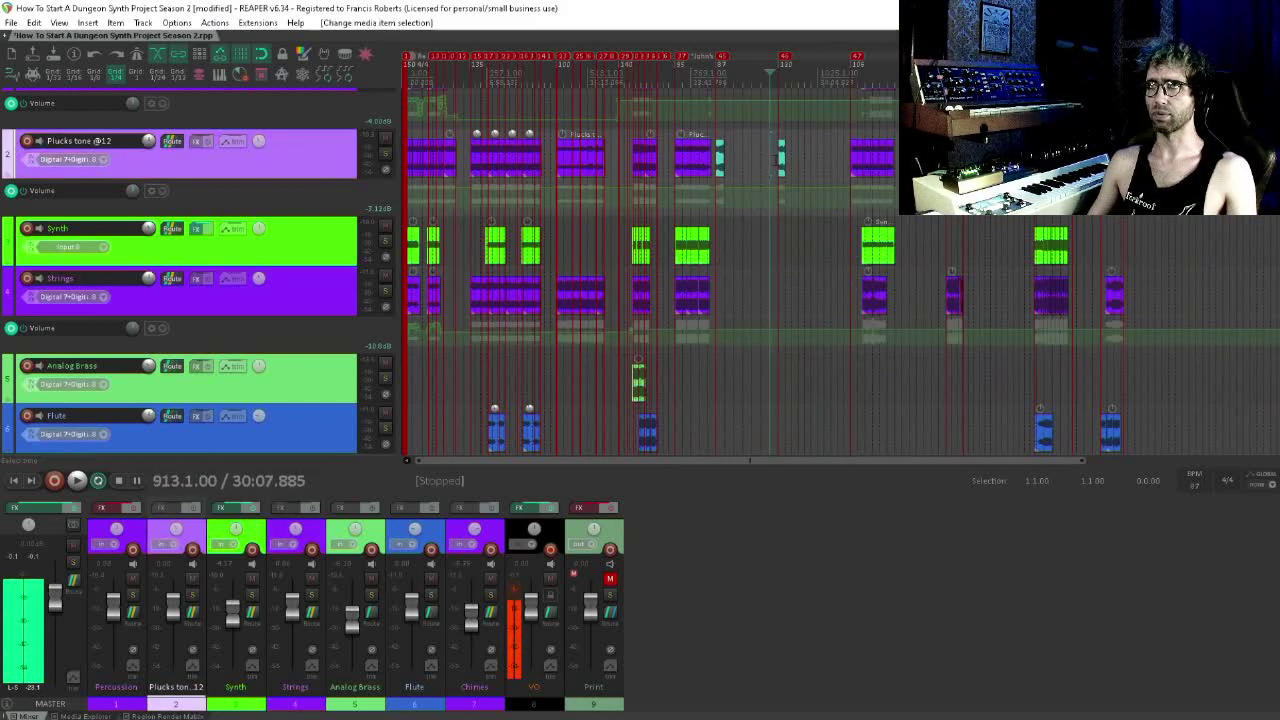
scroll(774, 158, "up", 4)
left_click(896, 158)
scroll(914, 187, "up", 4)
left_click_drag(916, 191, 517, 243)
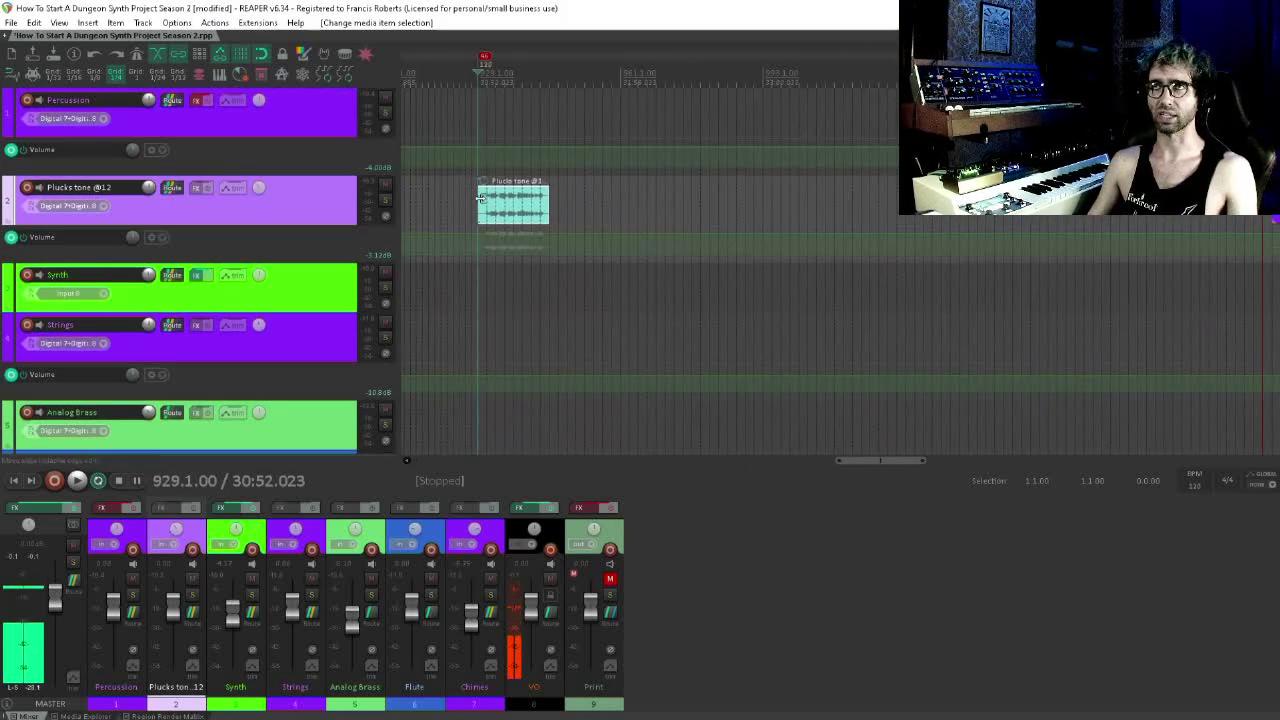
key("space")
left_click(487, 203)
scroll(487, 205, "up", 4)
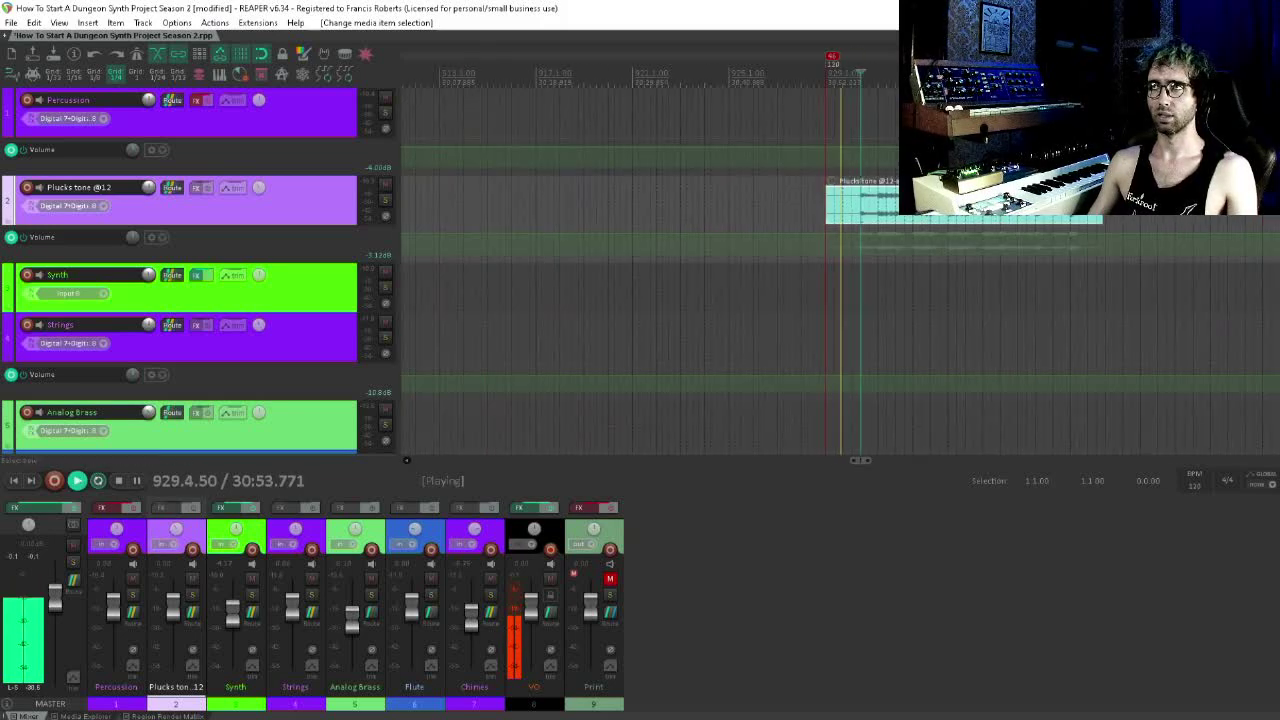
left_click_drag(995, 206, 938, 224)
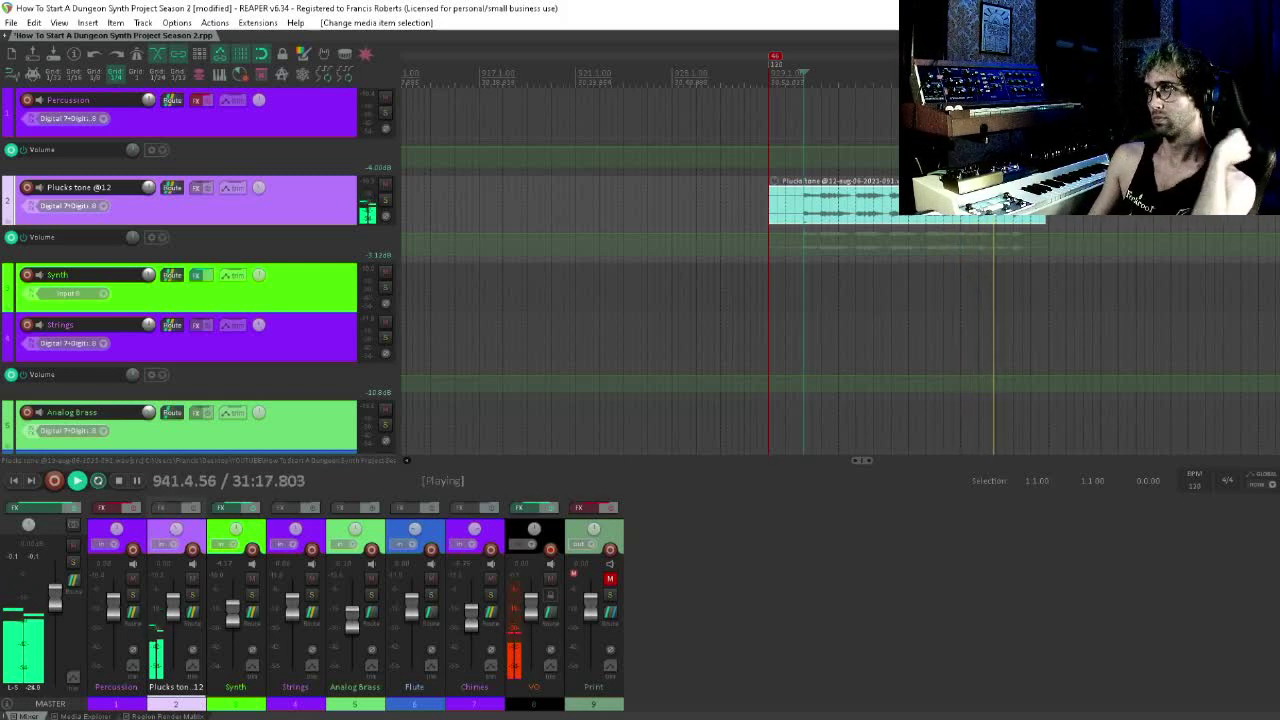
key("space")
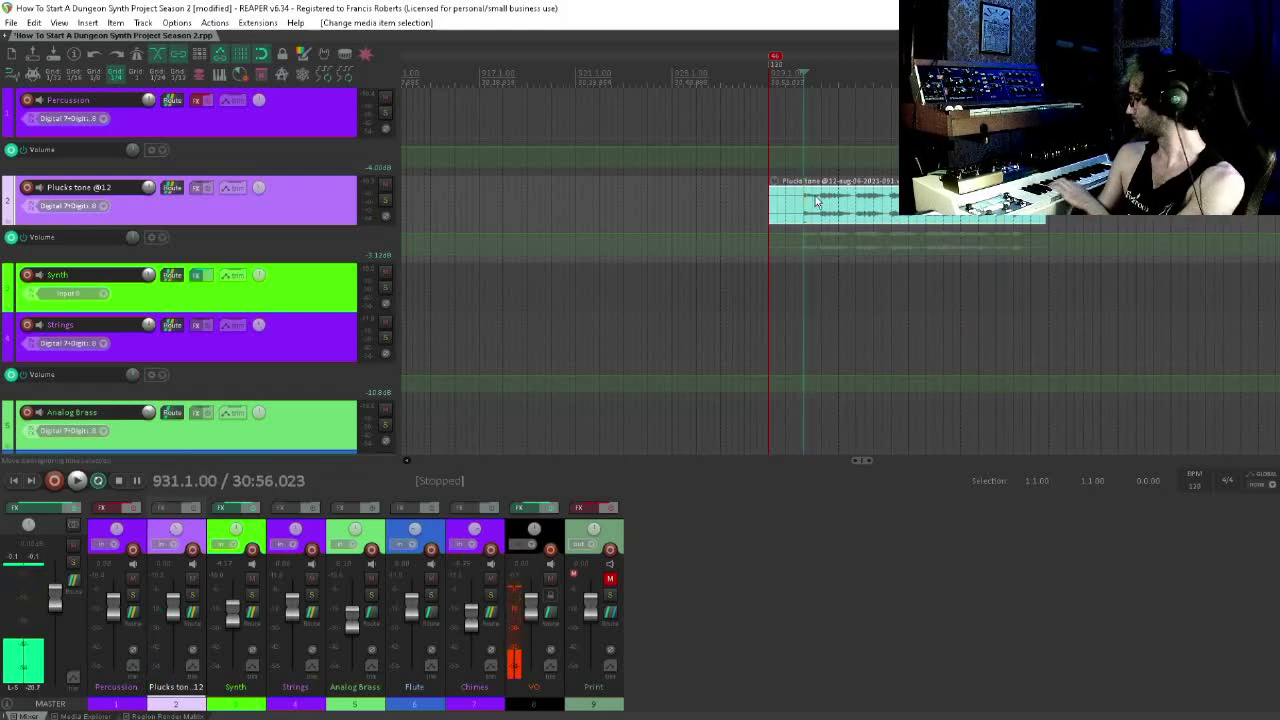
left_click(32, 189)
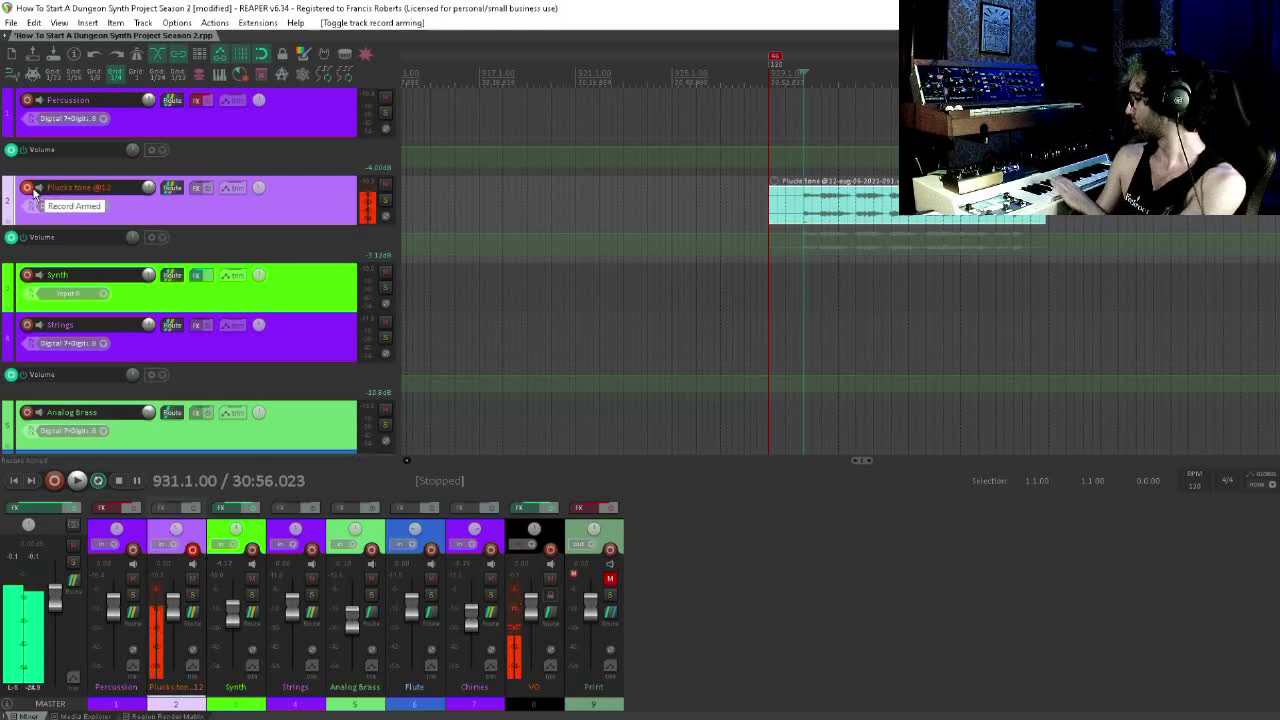
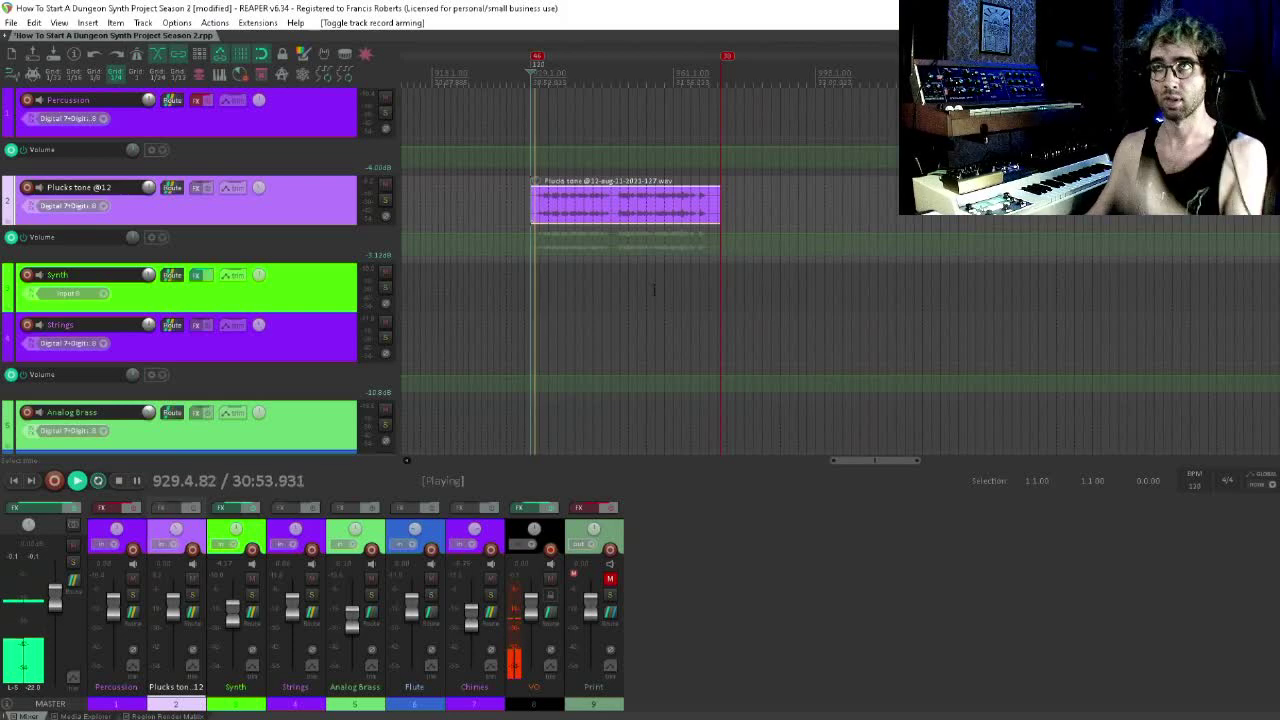
- Listen to the new Plucks tone take from bar 929, following its waveform and checking the tracks below it
scroll(611, 302, "right", 2)
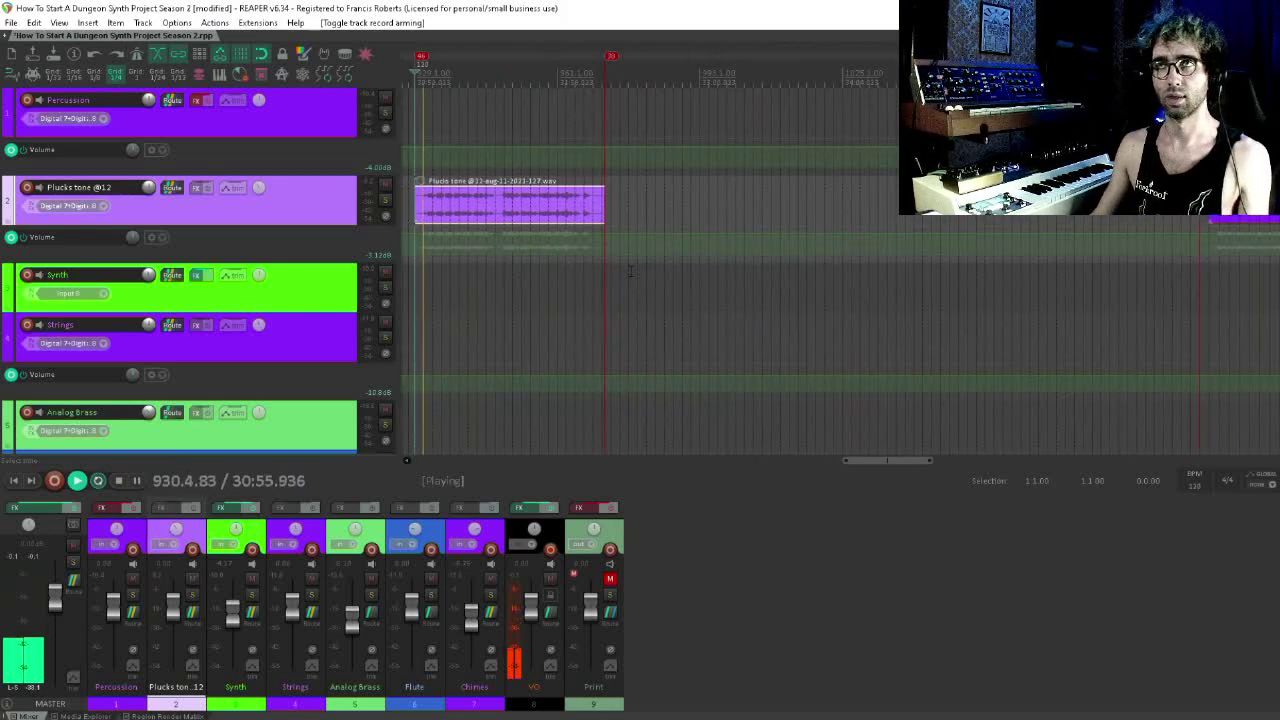
scroll(631, 265, "up", 4)
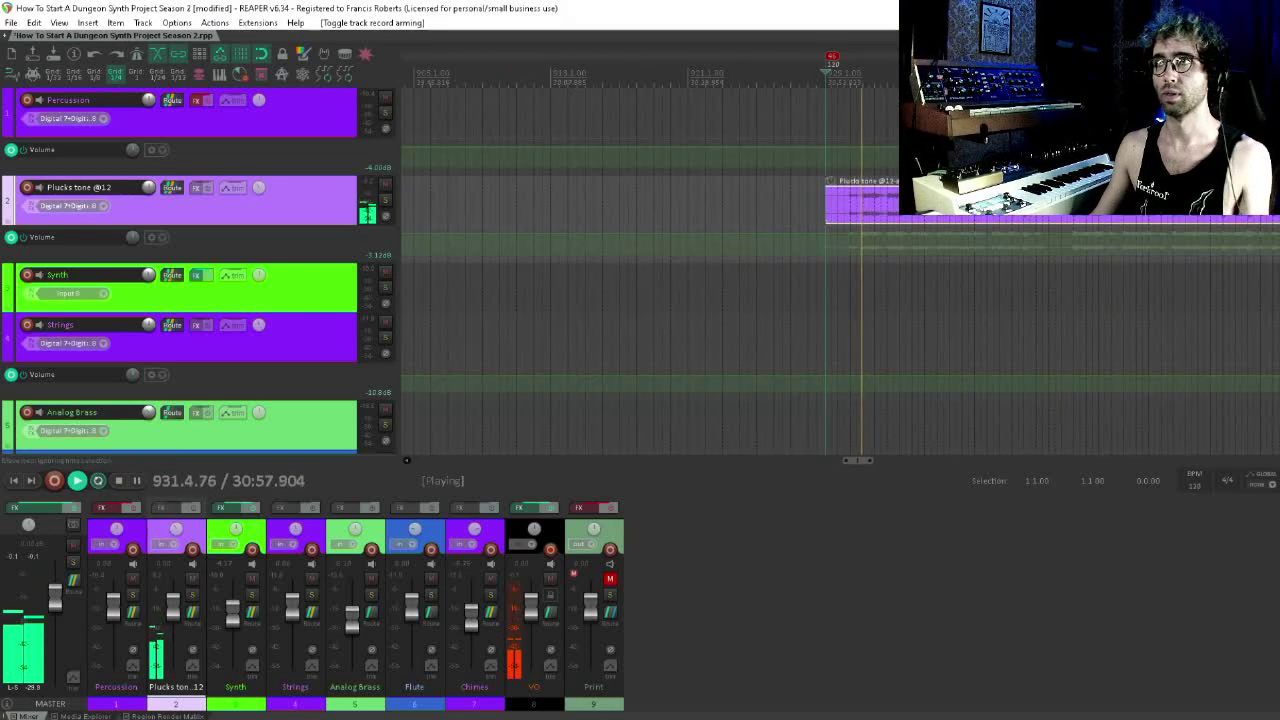
scroll(1096, 208, "down", 1)
left_click_drag(1096, 208, 690, 330)
left_click(789, 208)
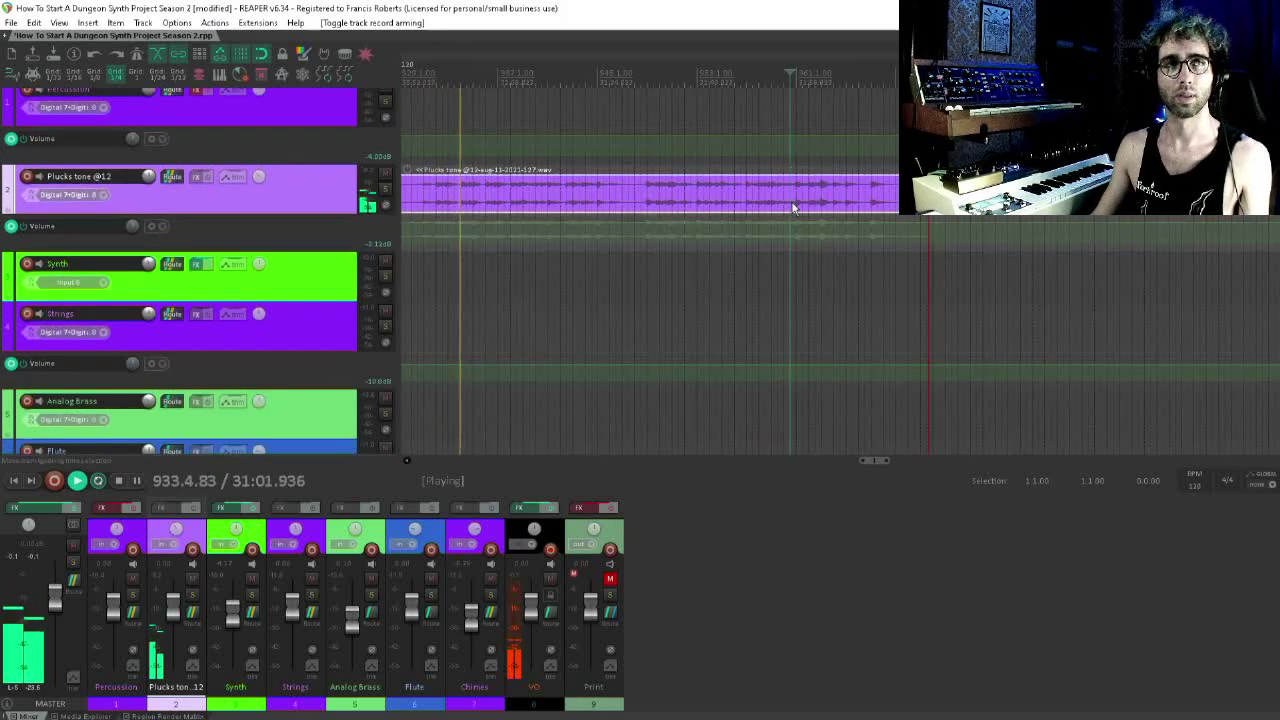
scroll(789, 208, "down", 2)
scroll(750, 230, "up", 1)
left_click_drag(735, 238, 669, 256)
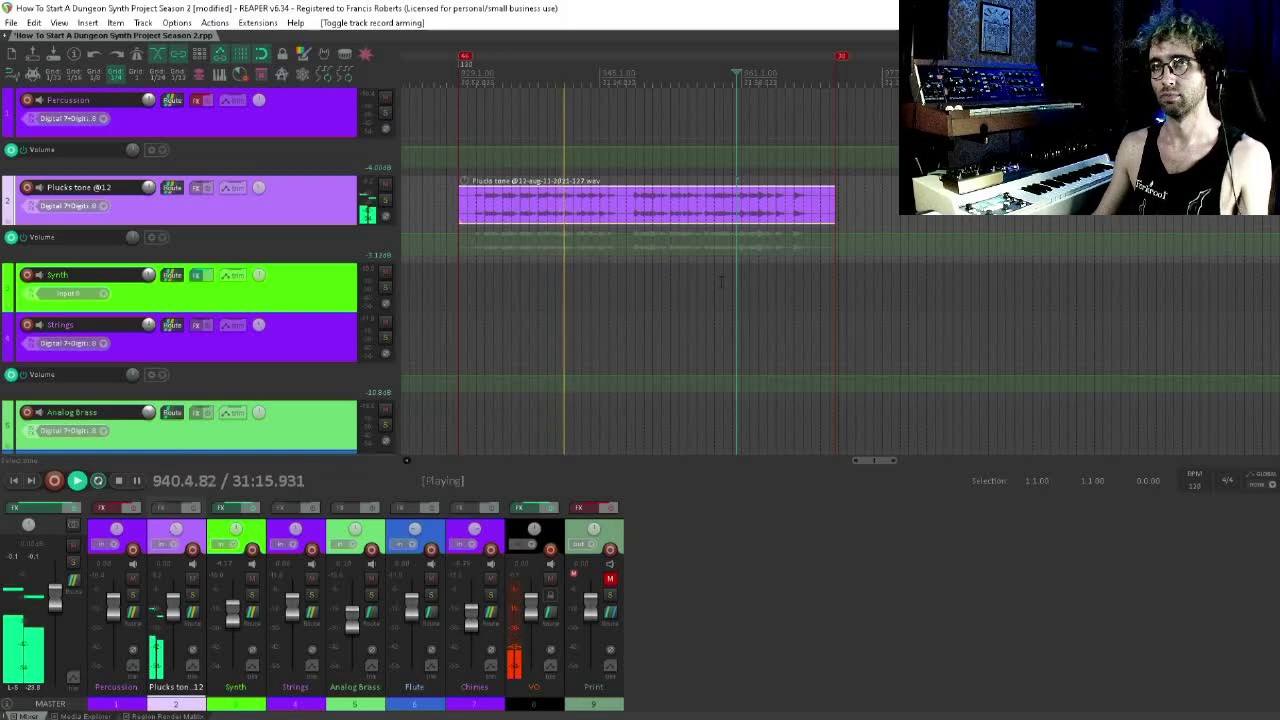
mouse_move(664, 227)
left_mouse_down()
mouse_move(602, 226)
mouse_move(682, 238)
left_mouse_up()
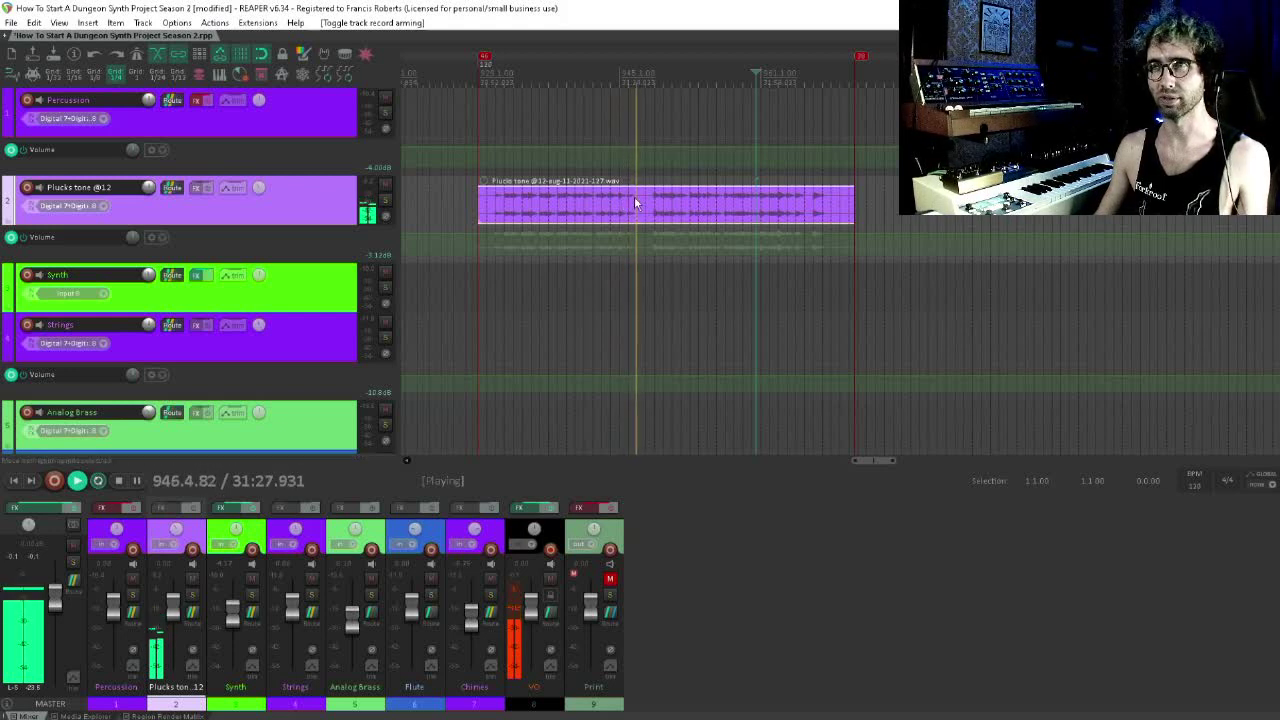
scroll(630, 210, "right", 1)
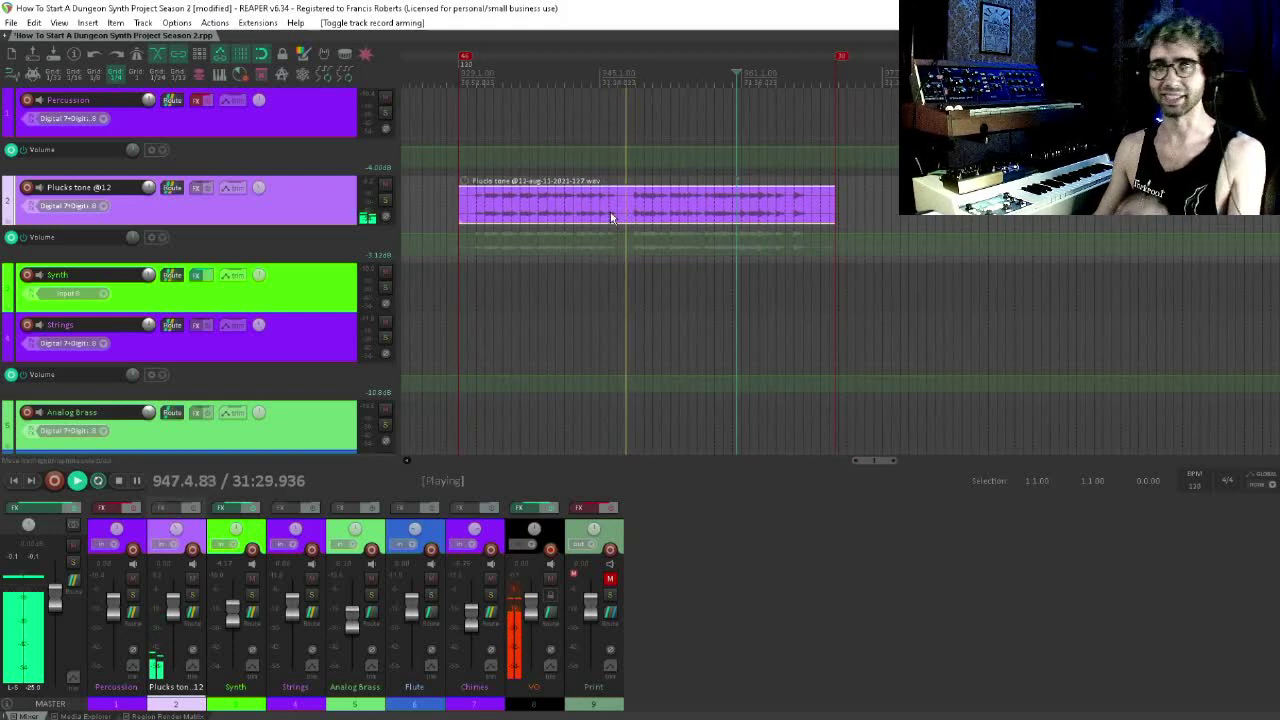
scroll(660, 212, "right", 2)
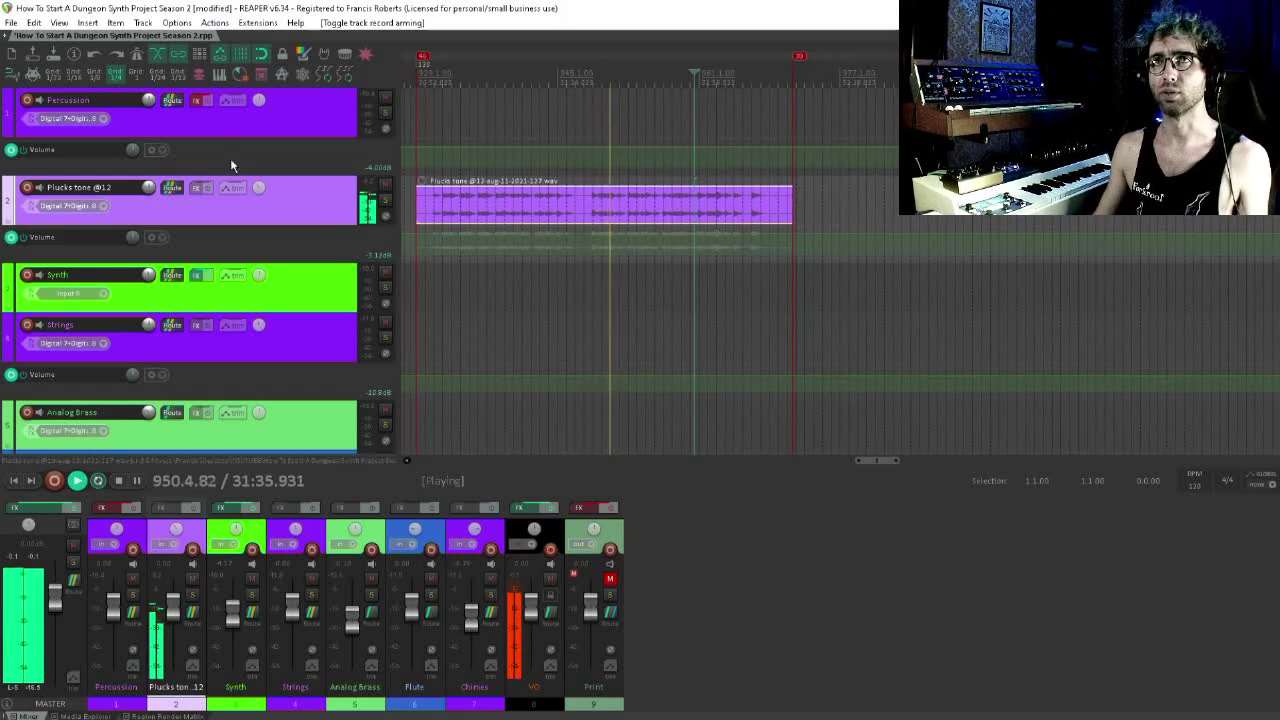
scroll(221, 365, "down", 2)
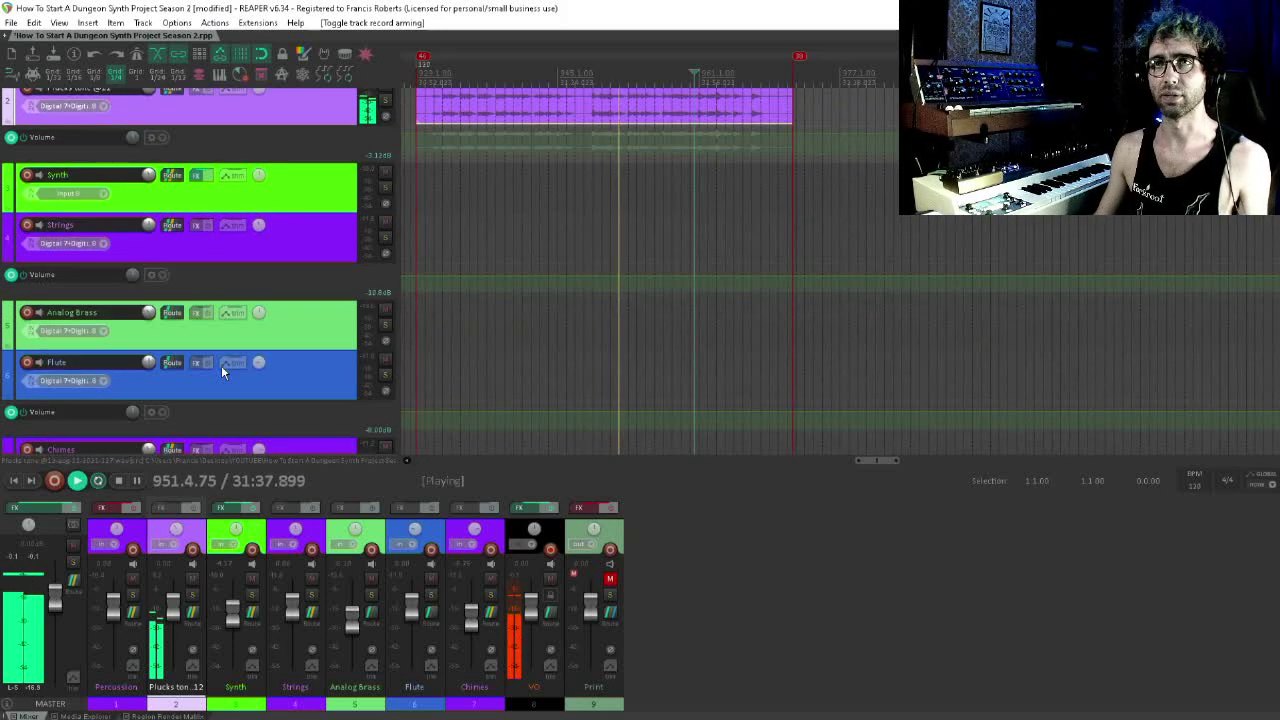
scroll(221, 365, "up", 1)
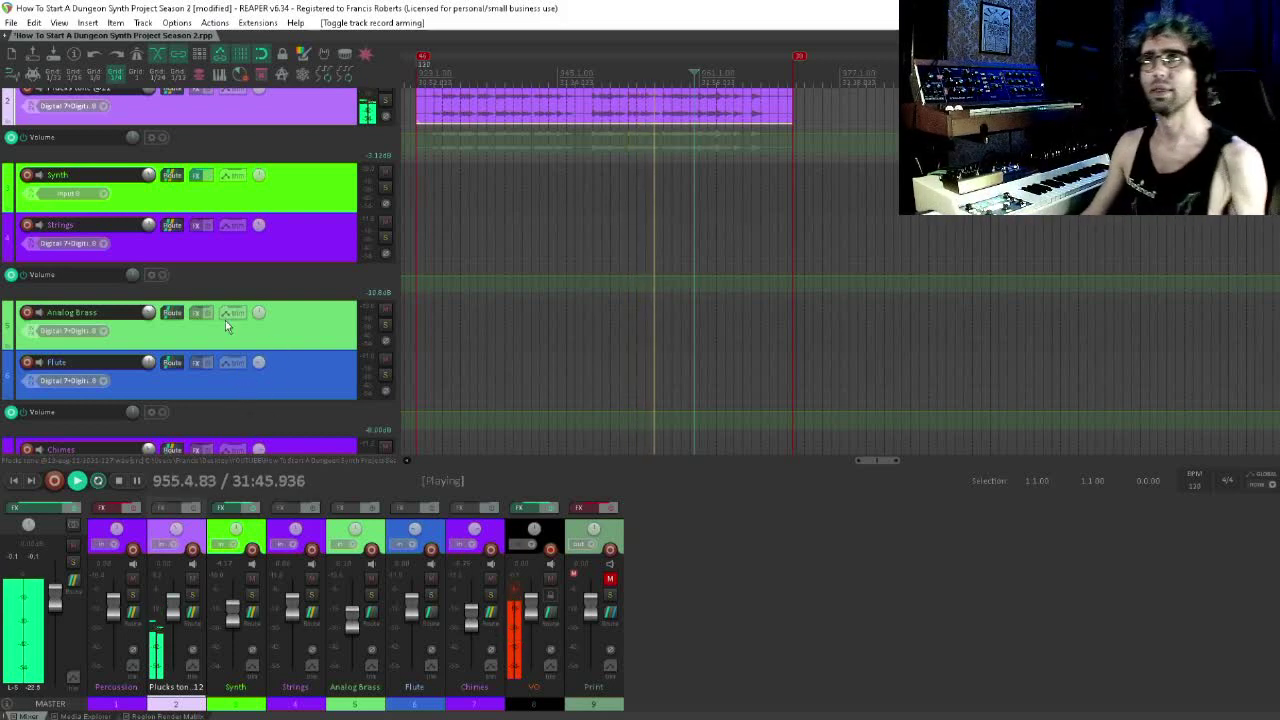
- Arm the Strings track and record a Strings take under the Plucks item from bar 946 to about bar 965
left_click(28, 225)
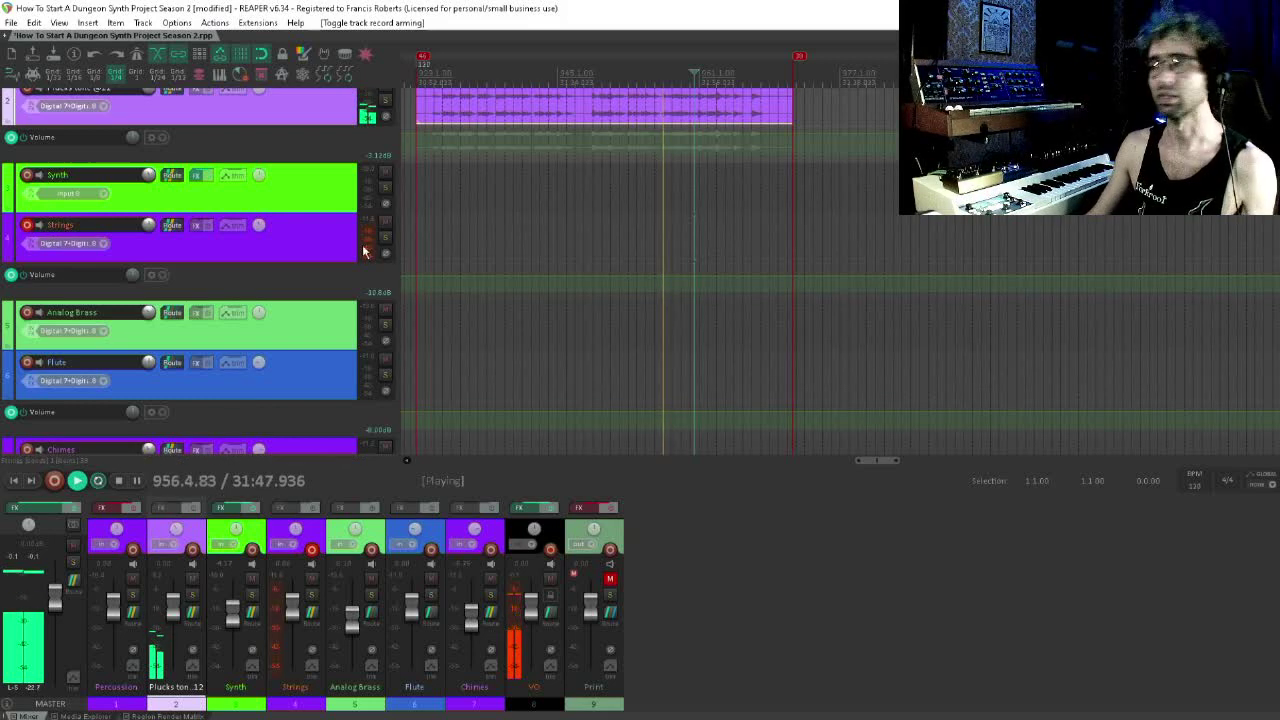
left_click_drag(551, 160, 597, 214)
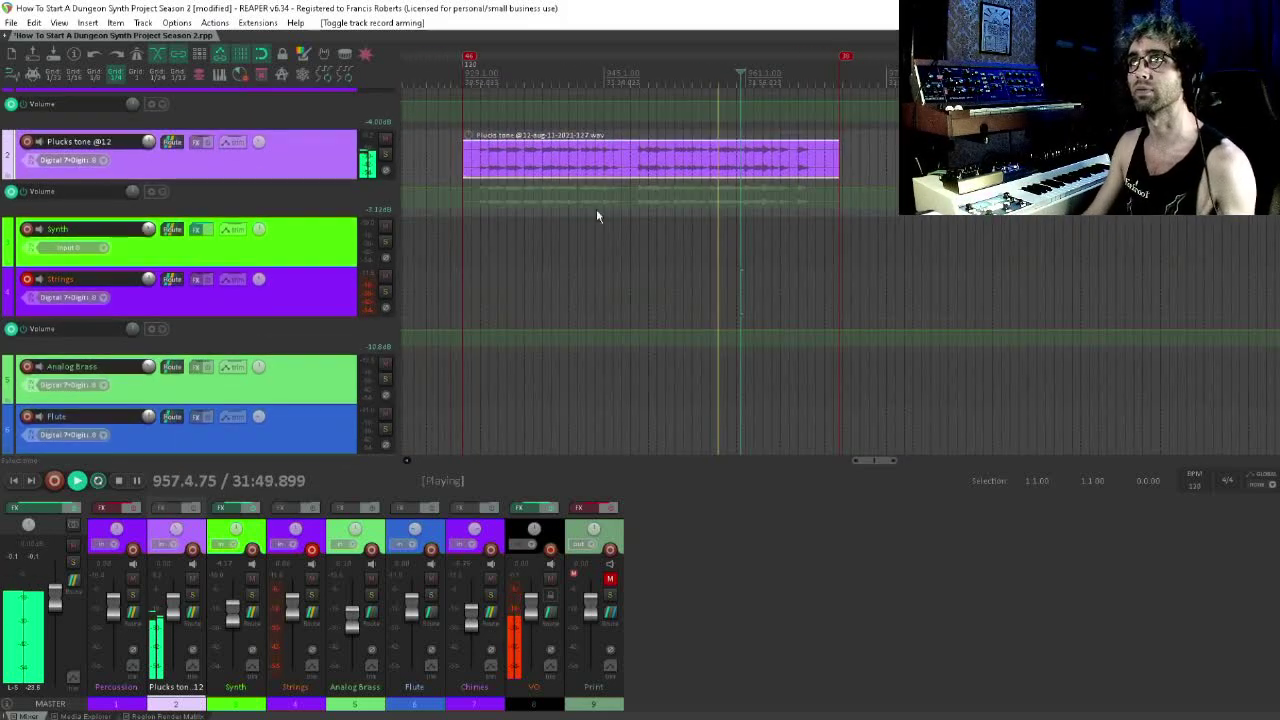
key("ctrl+r")
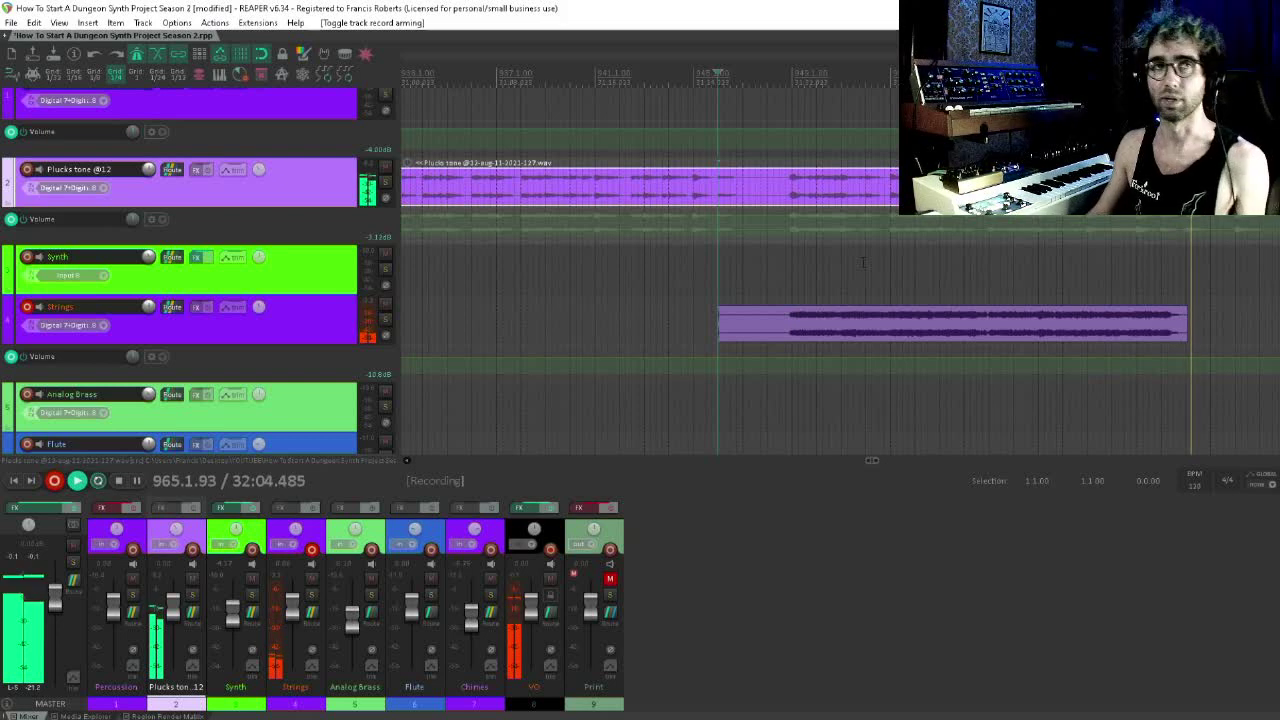
key("space")
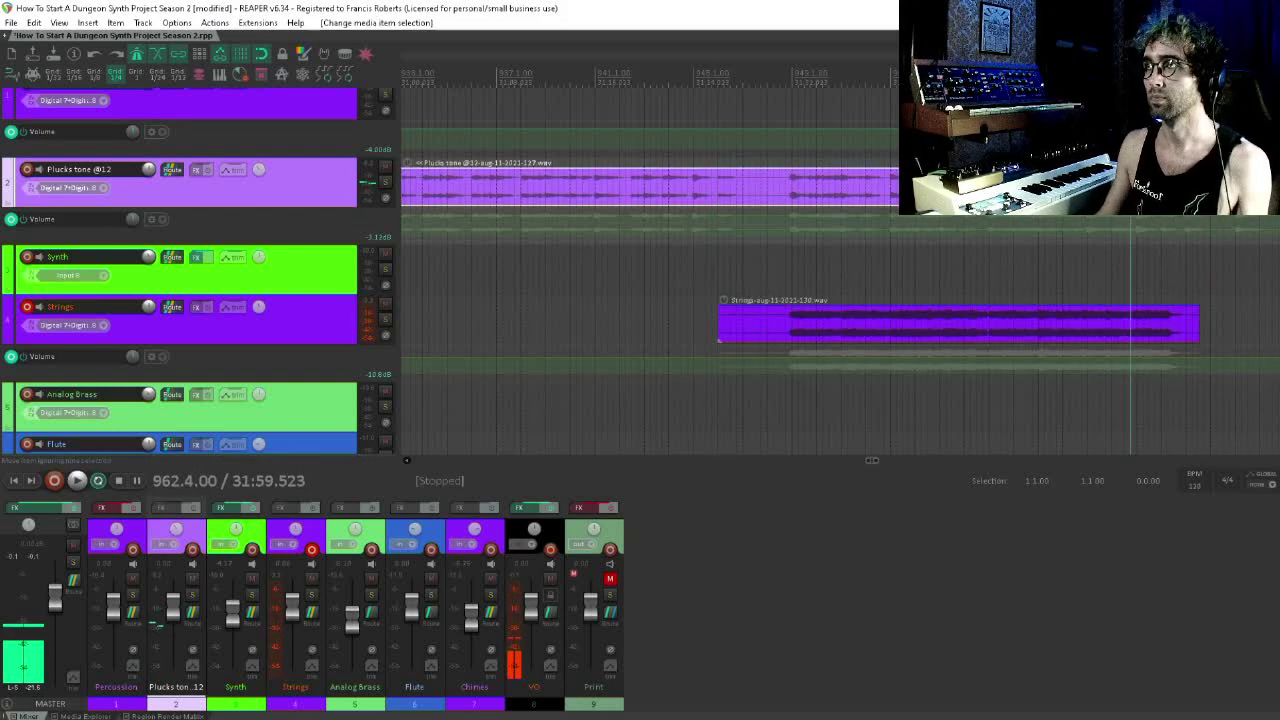
- Add a marker named "D" at bar 963, near the end of the recorded Strings take
key("space")
key("space")
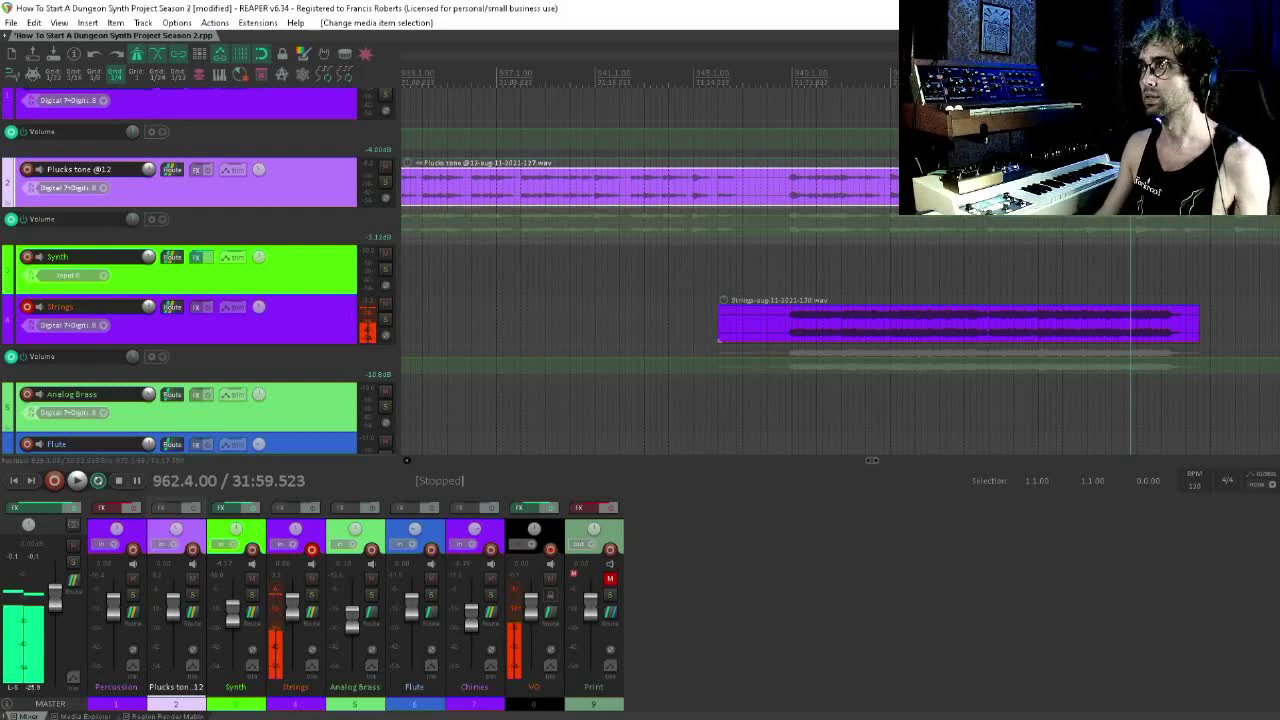
key("Right")
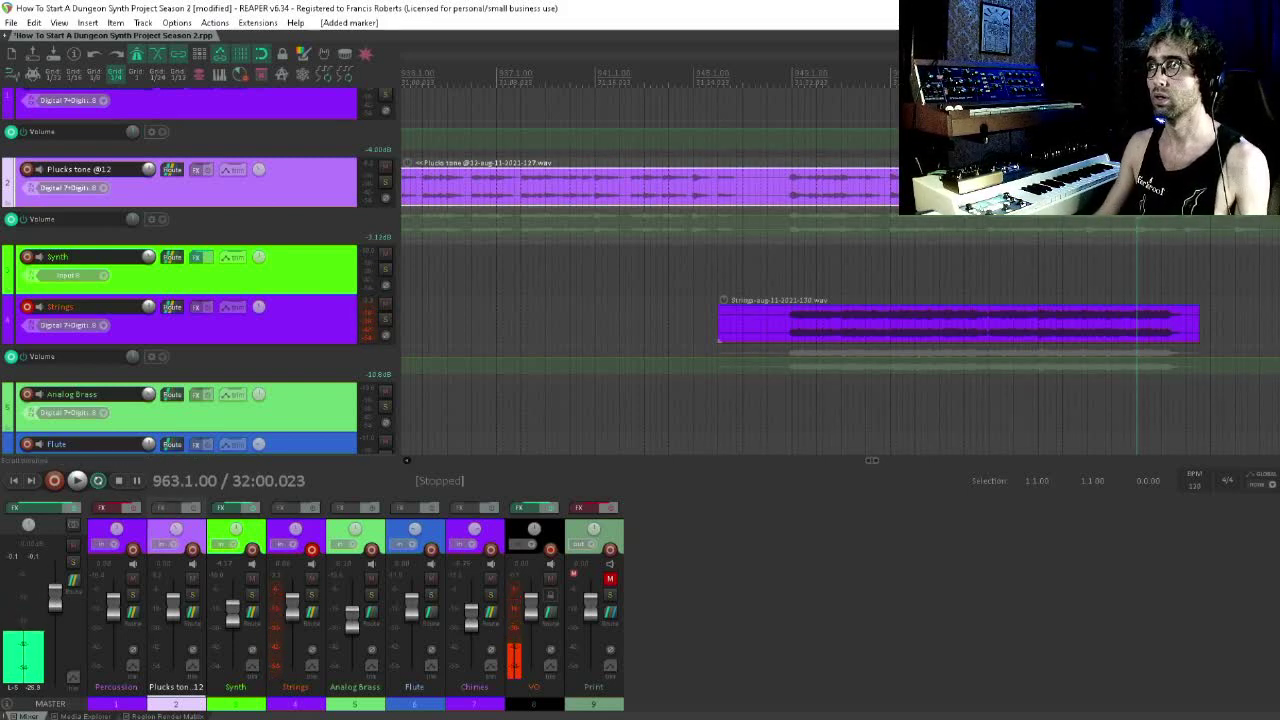
key("Left")
key("shift+m")
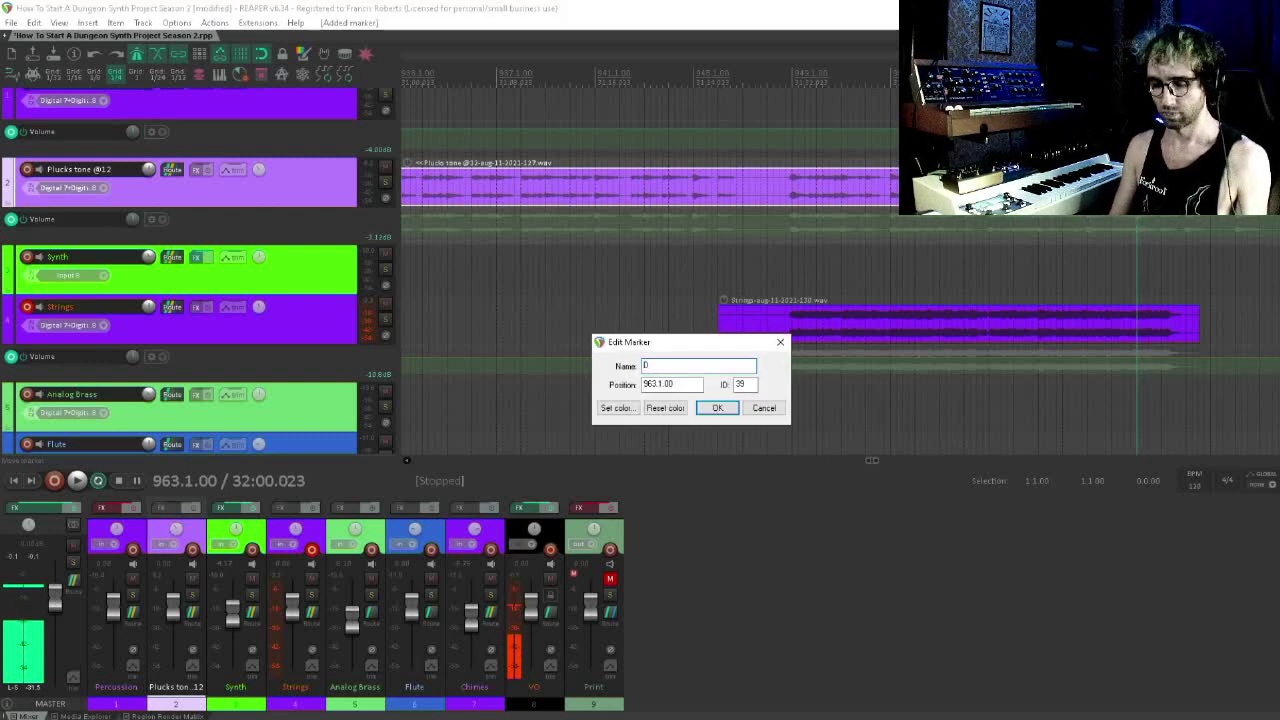
key("Return")
- Delete the recorded Strings take and place the edit cursor at bar 948
left_click(1034, 330)
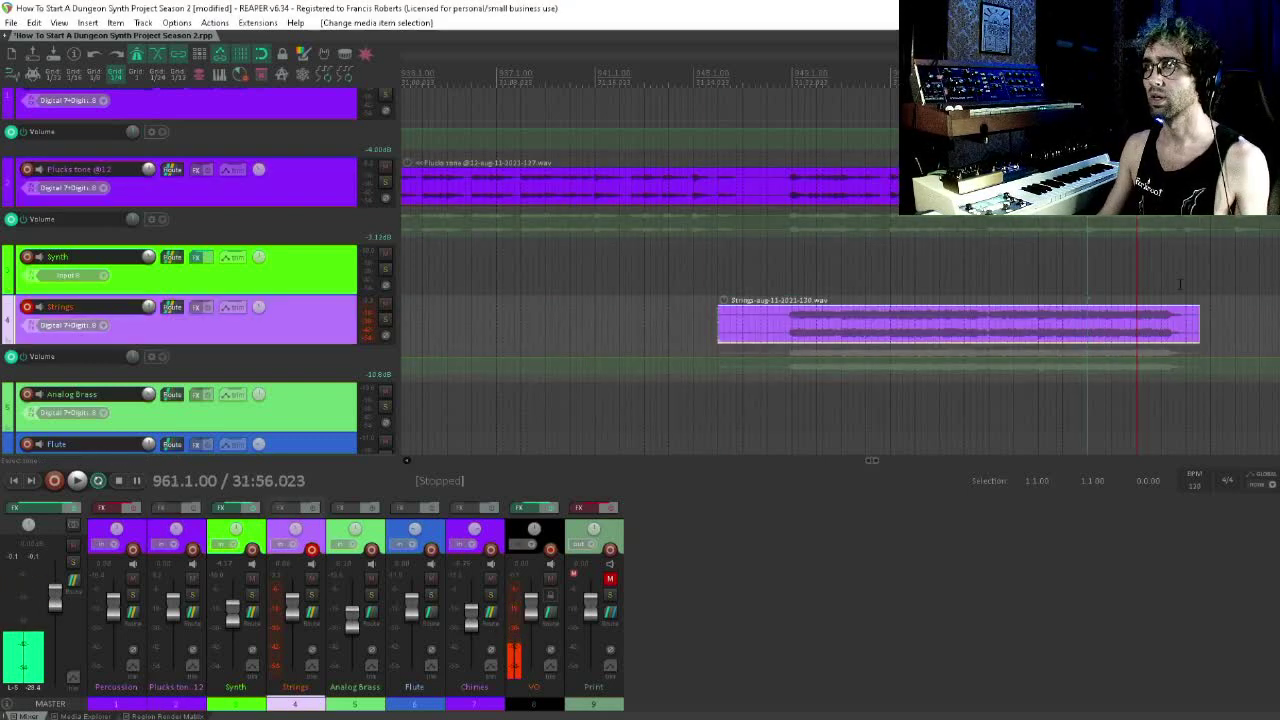
key("Delete")
left_click(748, 323)
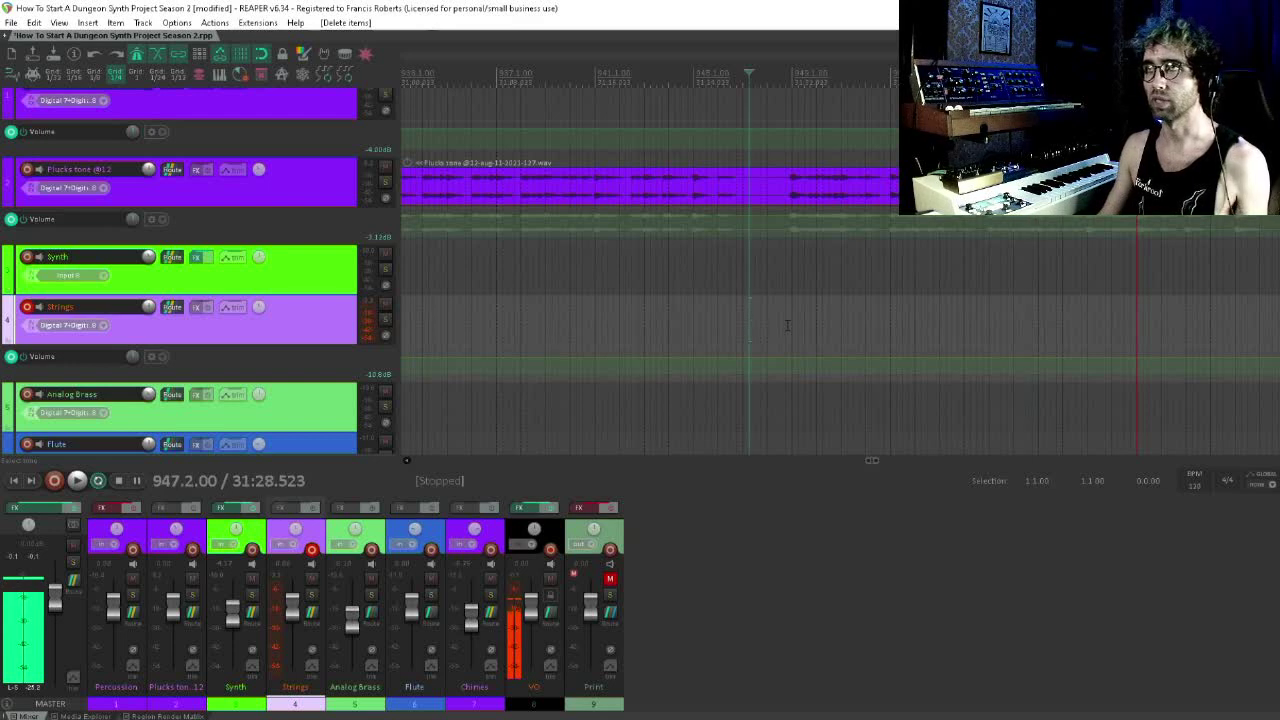
left_click(762, 330)
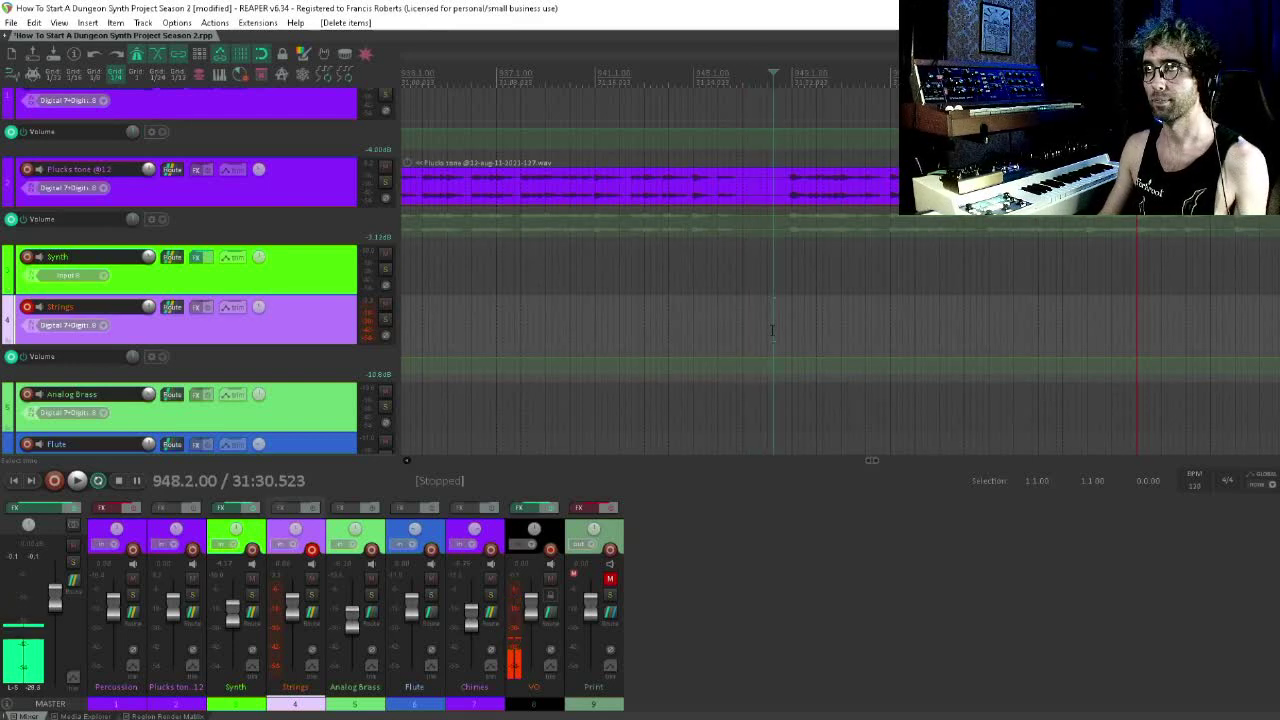
left_click_drag(881, 352, 773, 367)
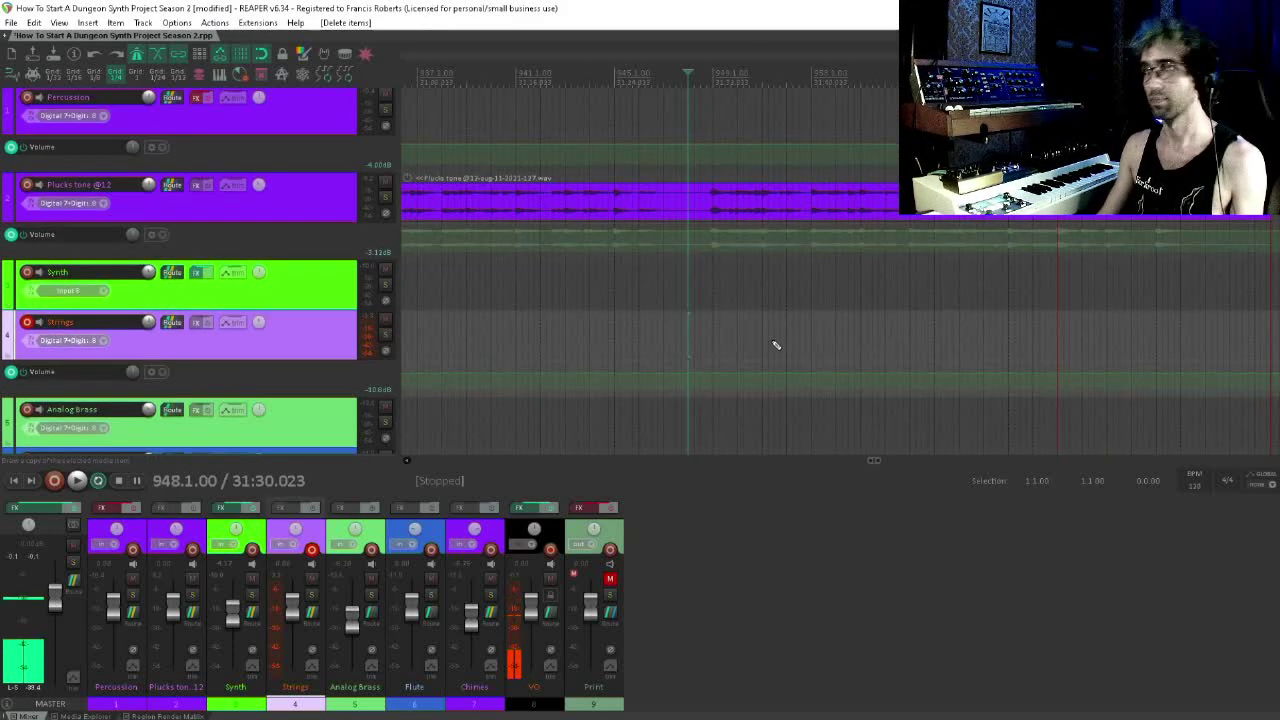
key("ctrl+r")
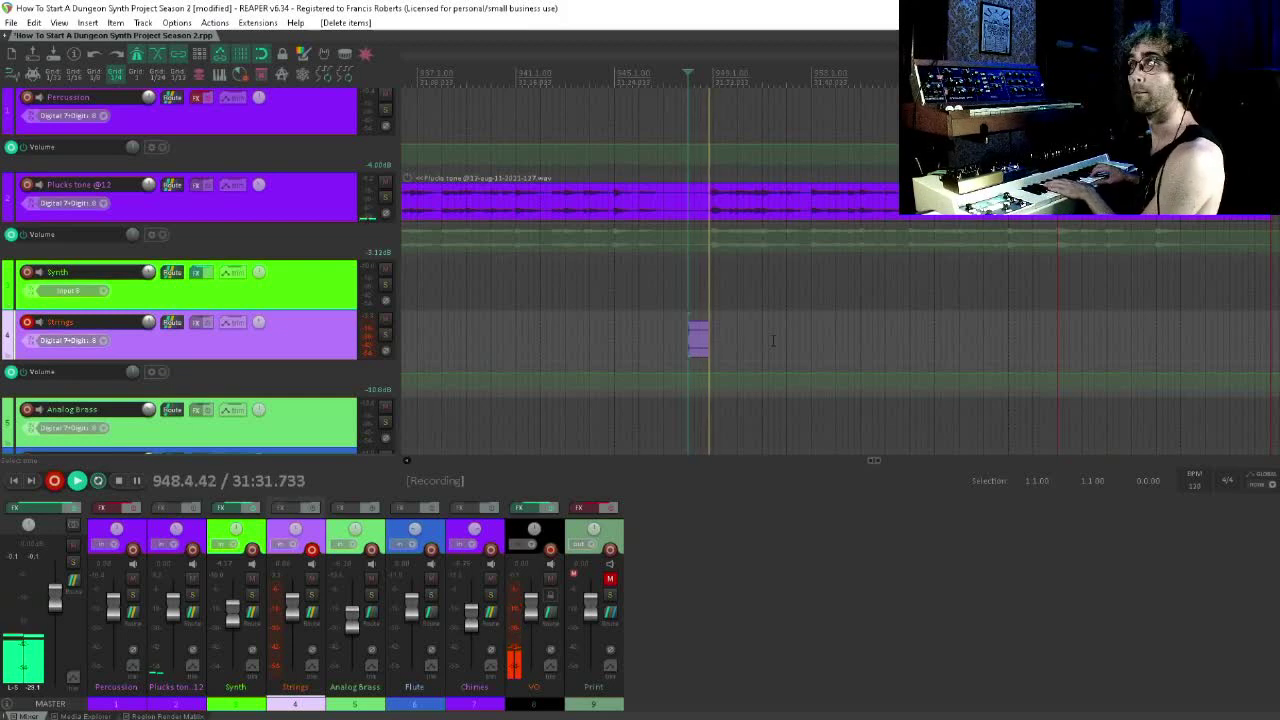
key("space")
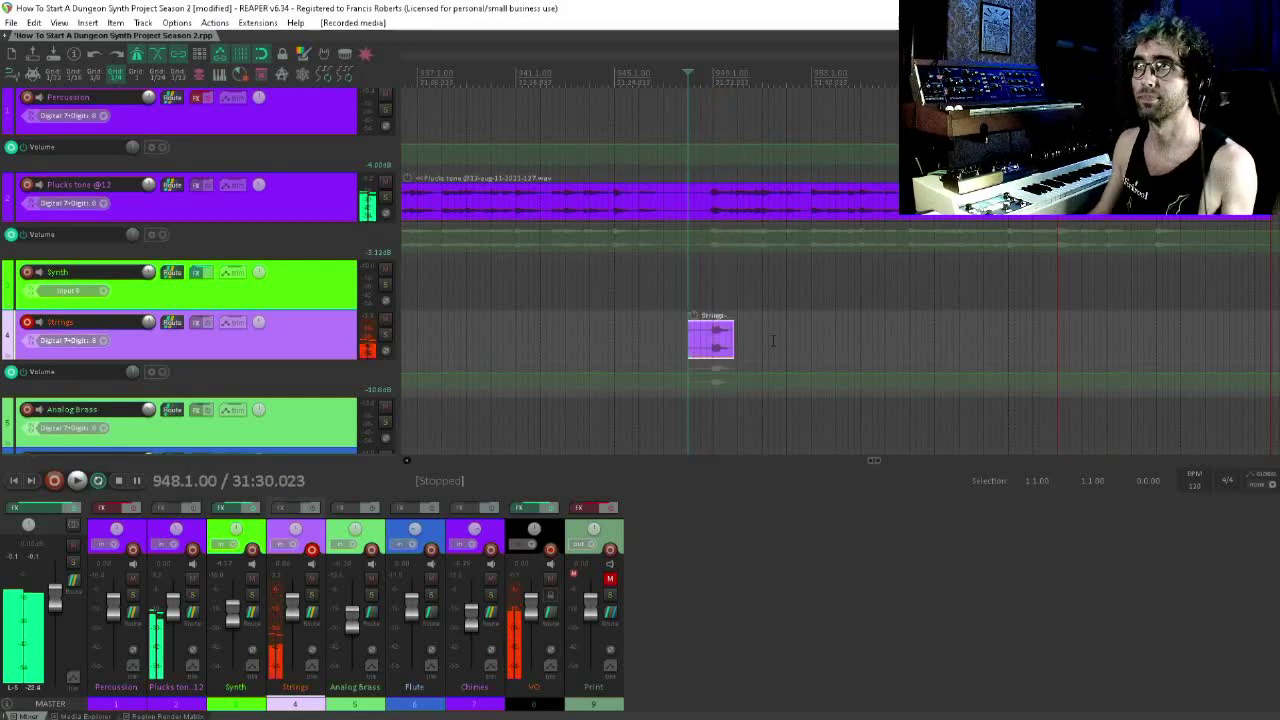
key("Delete")
scroll(773, 345, "up", 4)
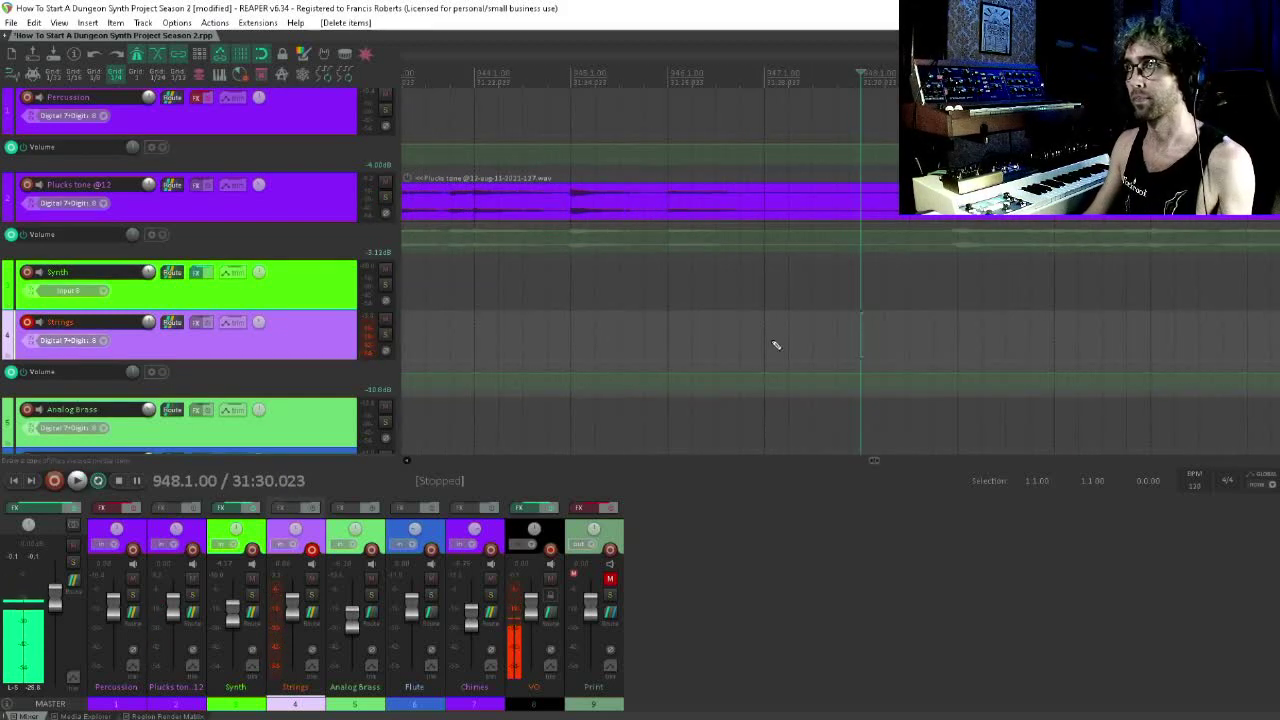
- Record a new Strings take under the Plucks item from bar 948 to about bar 970
key("ctrl+r")
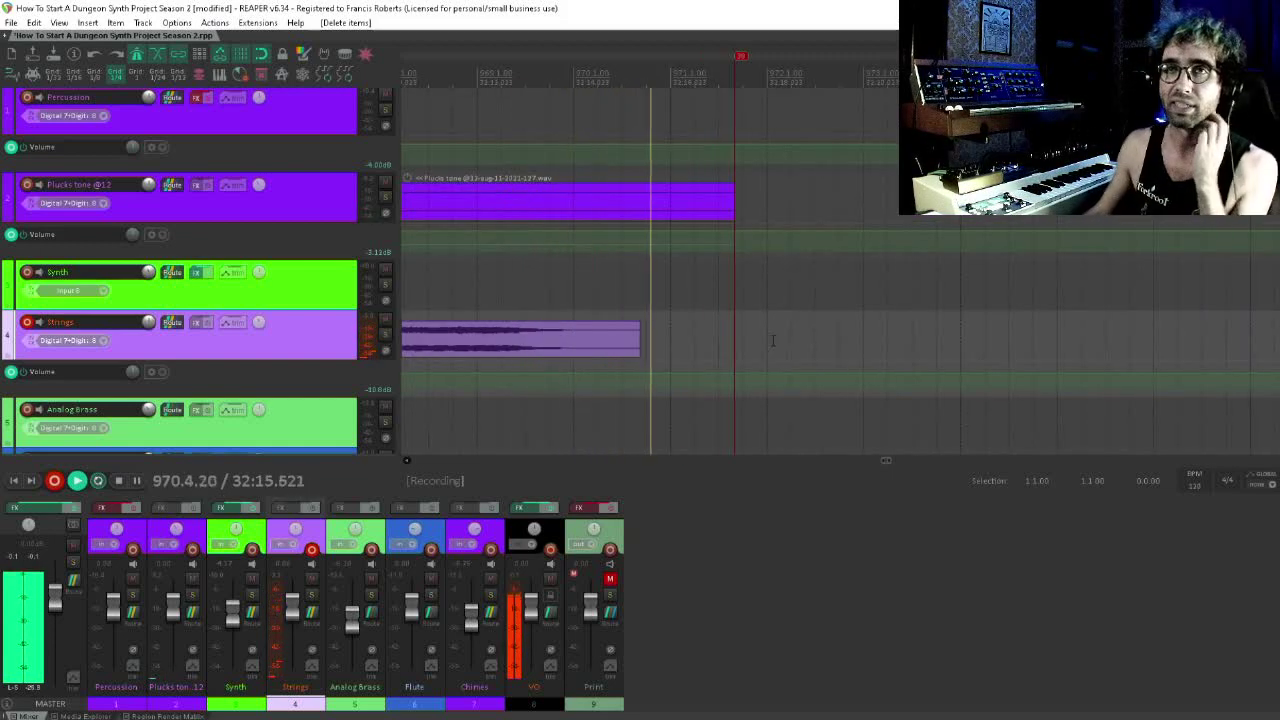
key("space")
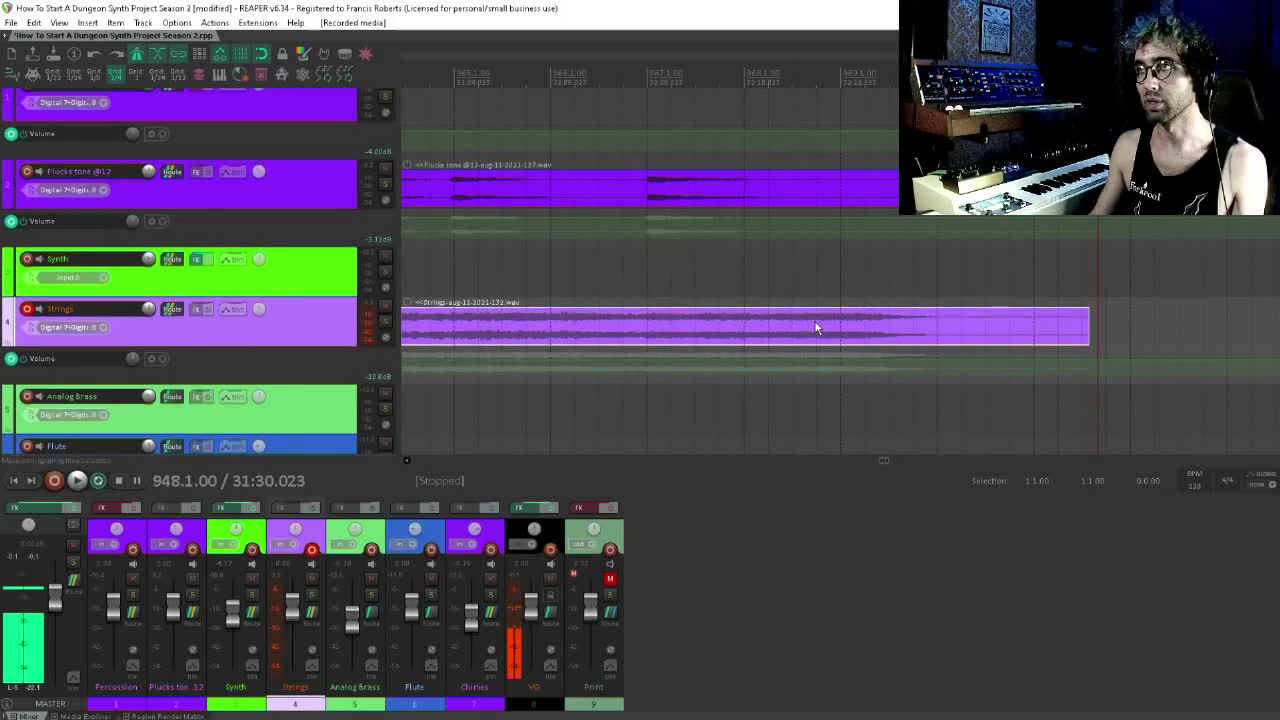
- Cut off the Strings take's tail at 968.4.00, fade its ending out from about bar 967 and audition it with the track disarmed
left_click(816, 327)
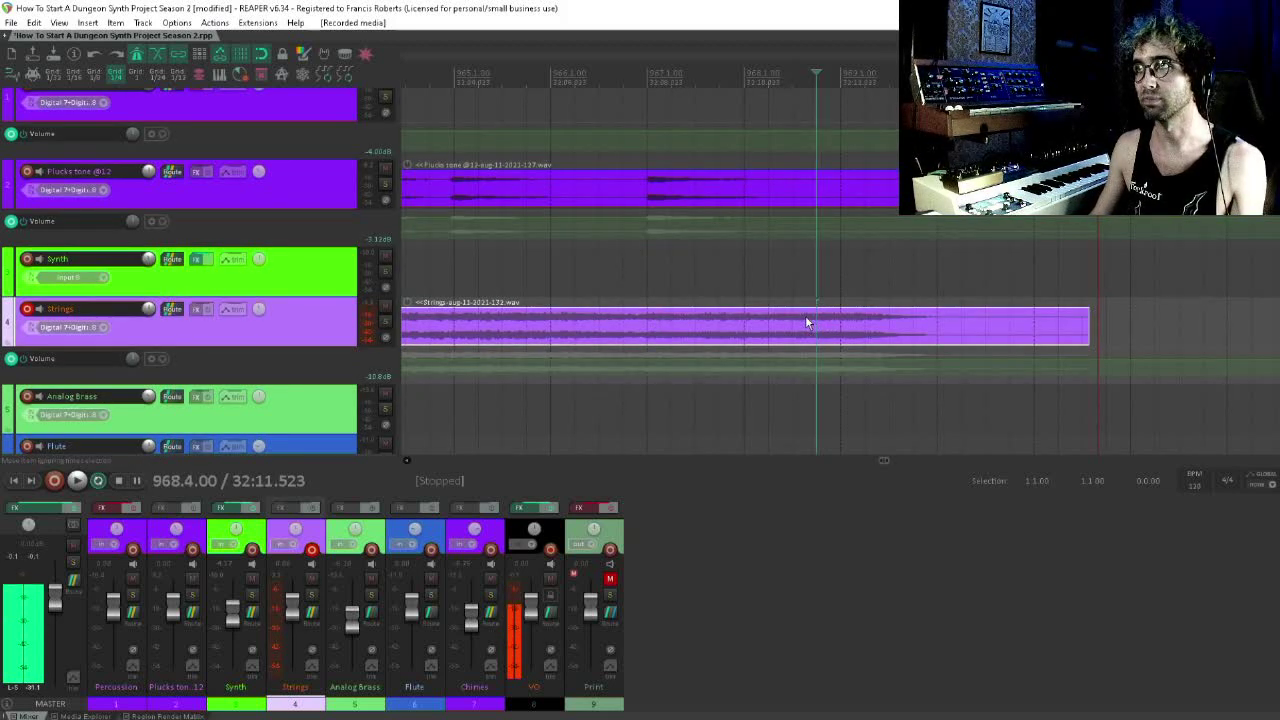
key("s")
key("Delete")
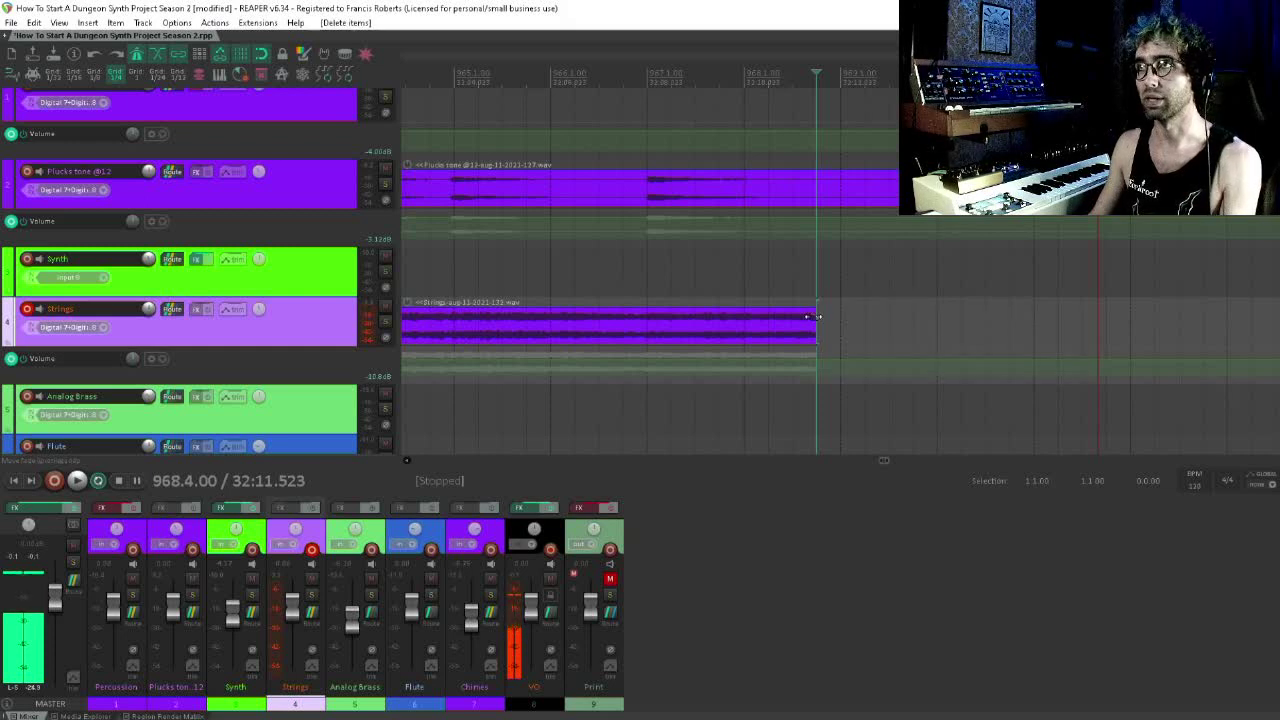
left_click_drag(814, 310, 652, 282)
left_click(652, 282)
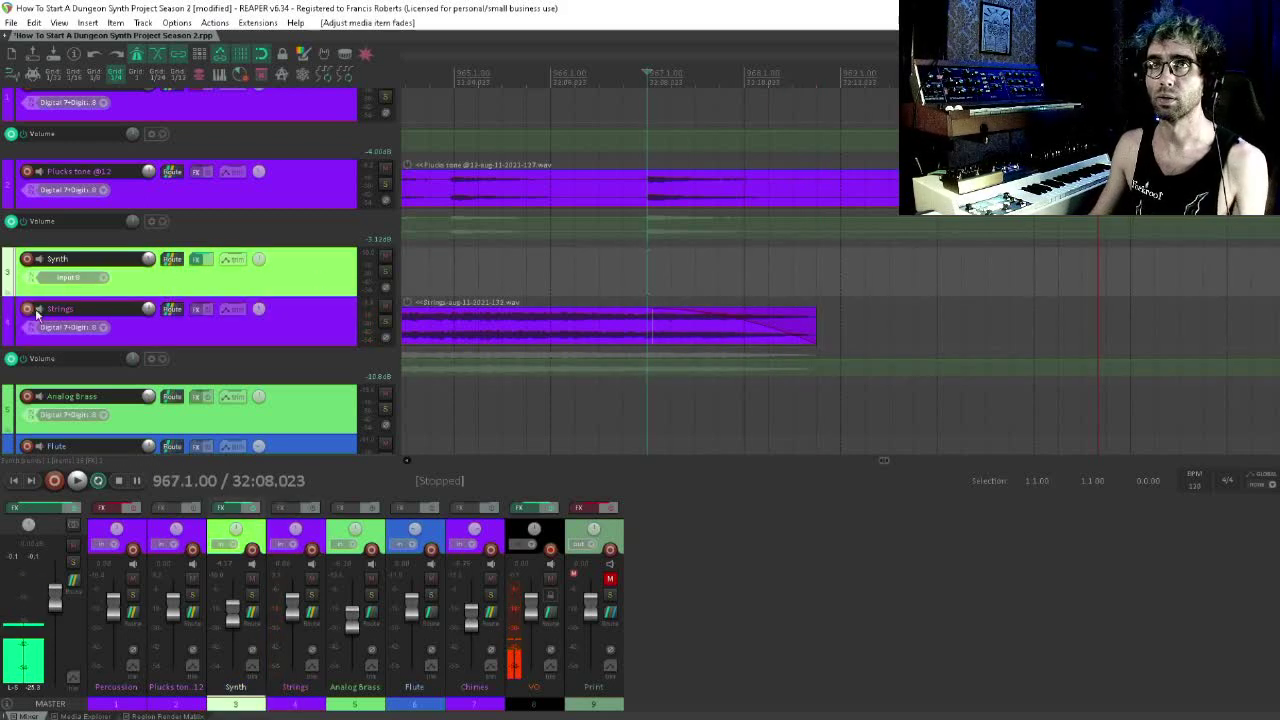
key("space")
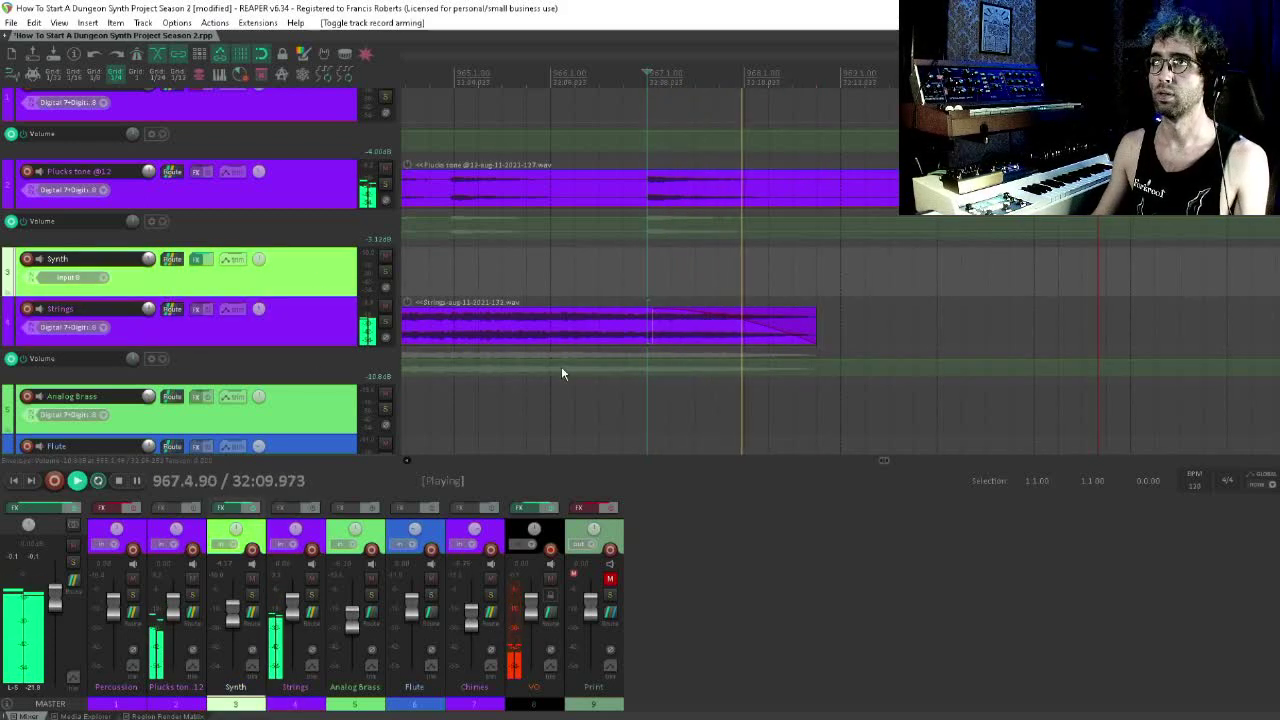
key("space")
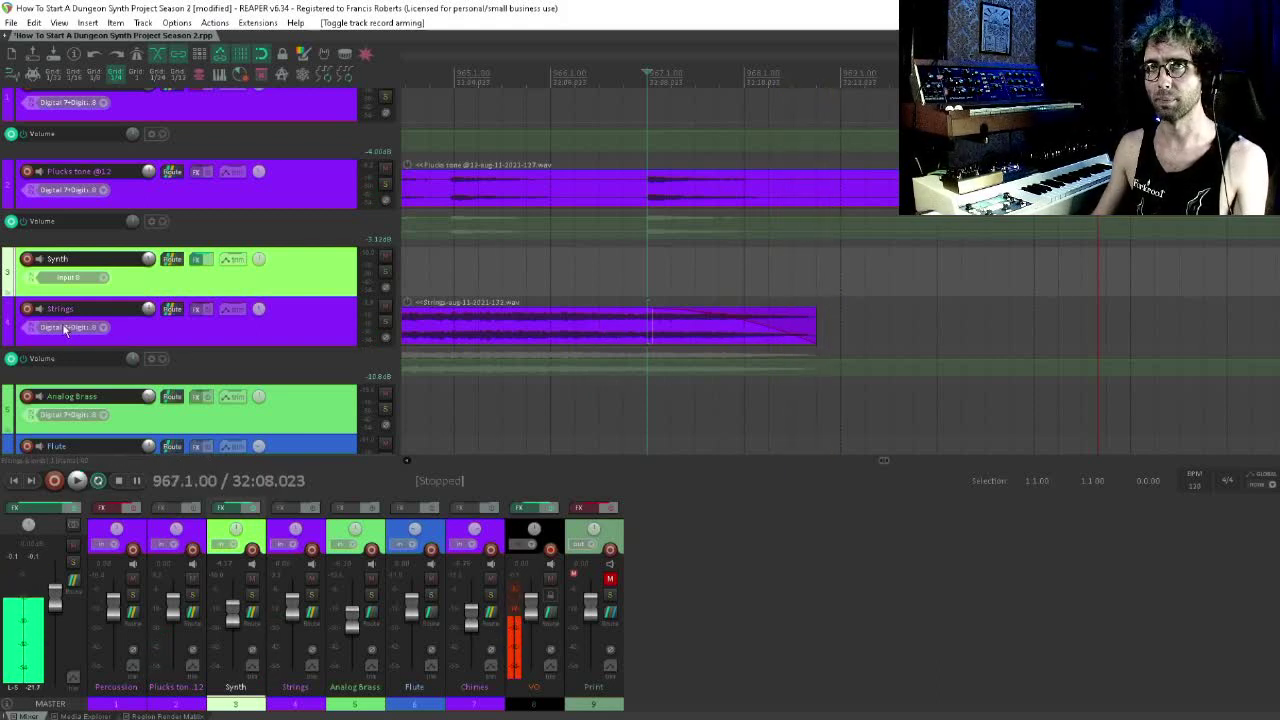
- Re-arm the Strings track and record a replacement ending from bar 965 to about bar 970
left_click(26, 310)
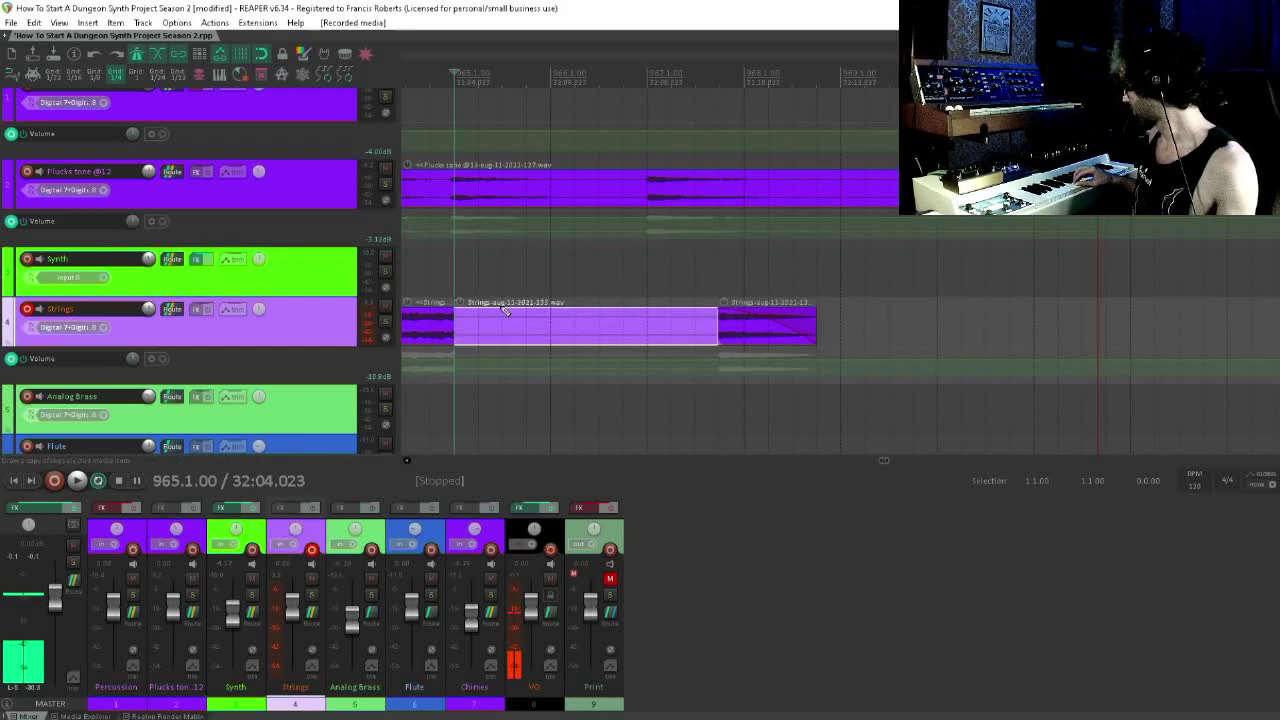
key("ctrl+r")
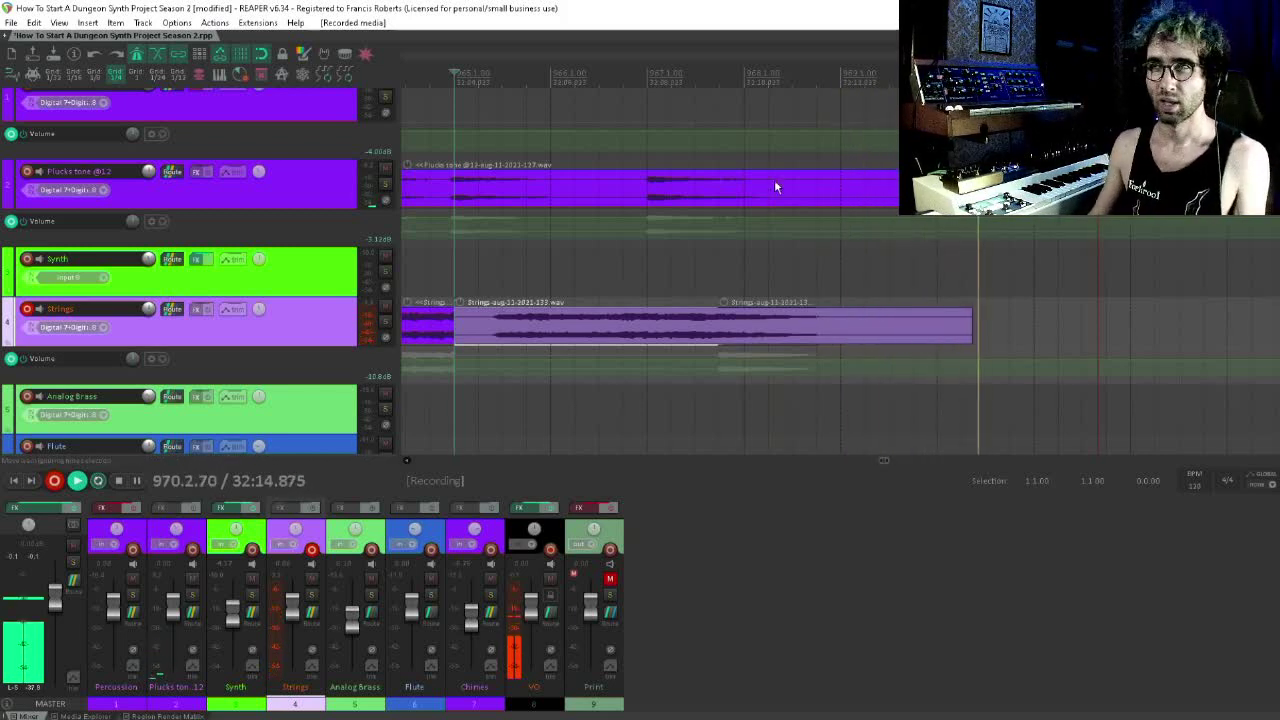
key("space")
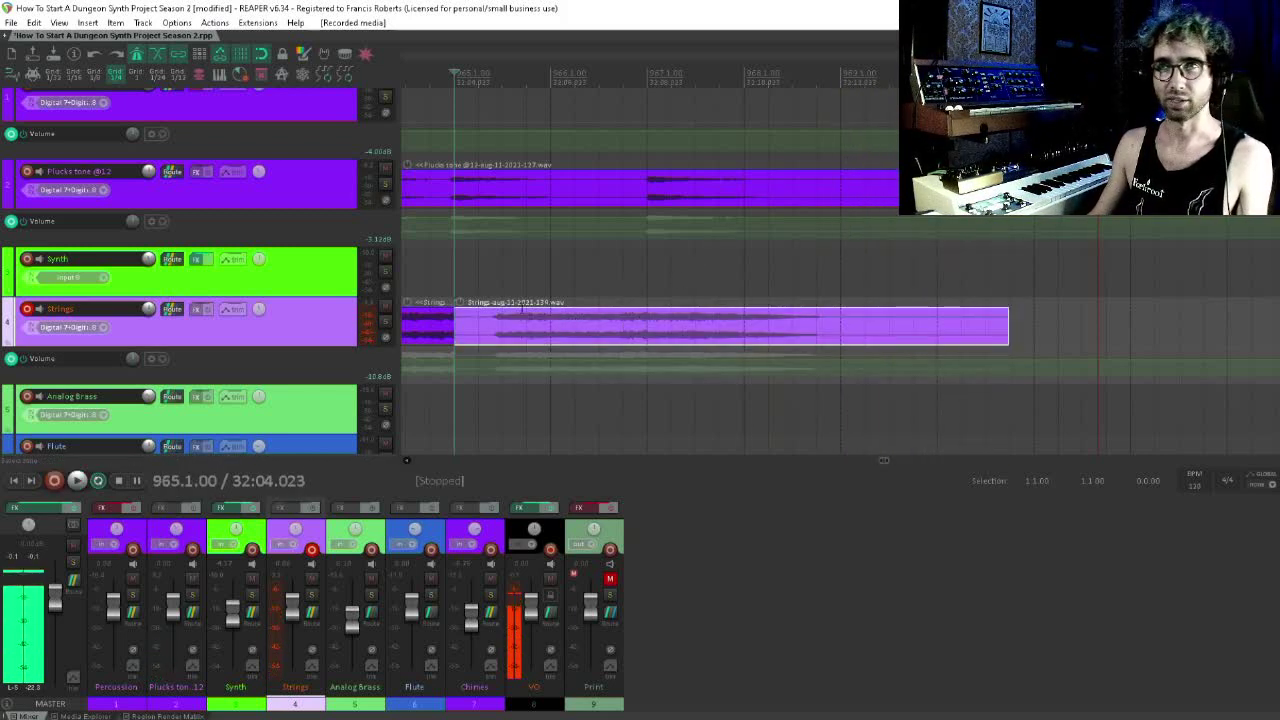
- Trim the start of the replacement Strings item to bar 967 so it follows directly after the earlier take
left_click(633, 323)
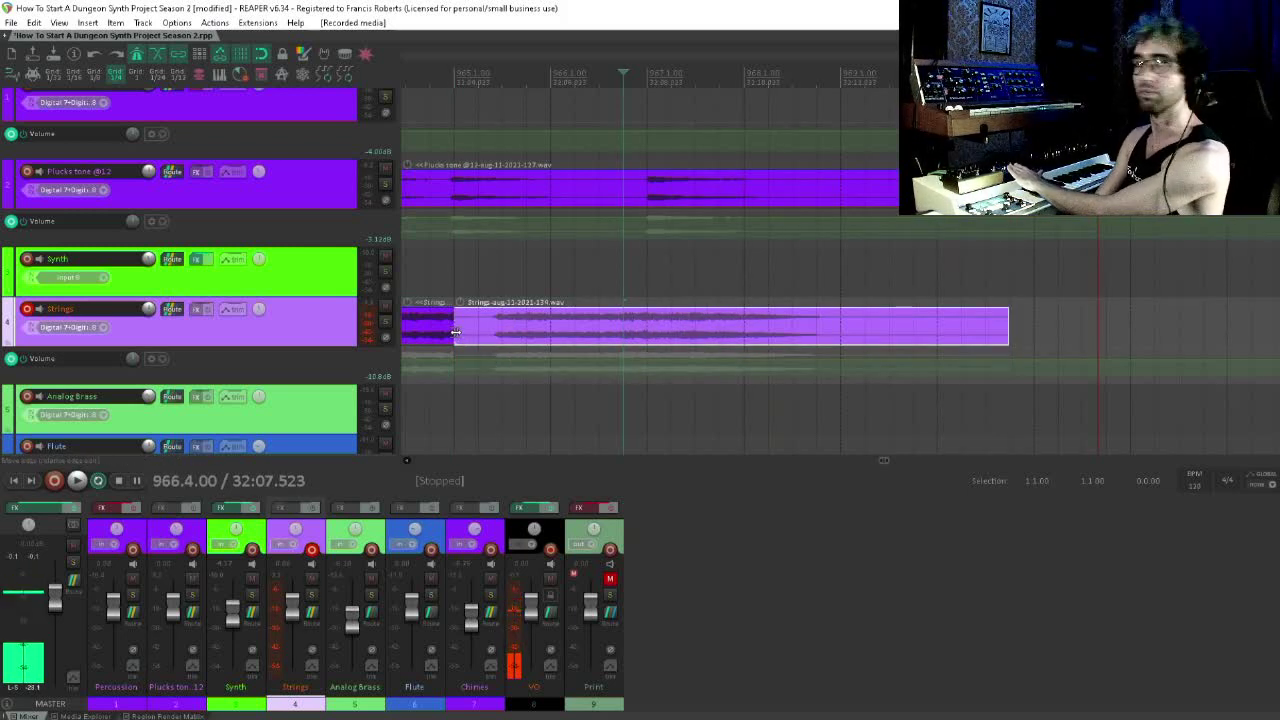
left_click_drag(455, 333, 648, 330)
left_click_drag(648, 285, 668, 294)
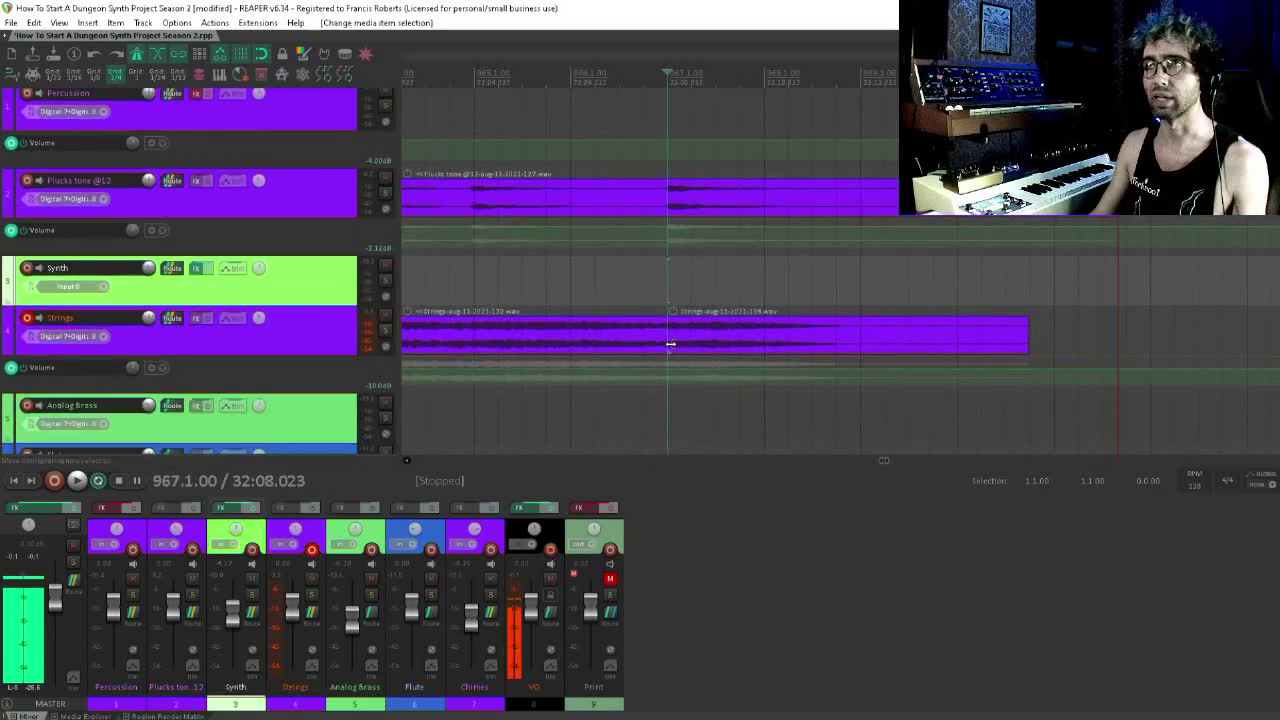
left_click_drag(667, 350, 638, 346)
left_click(643, 331)
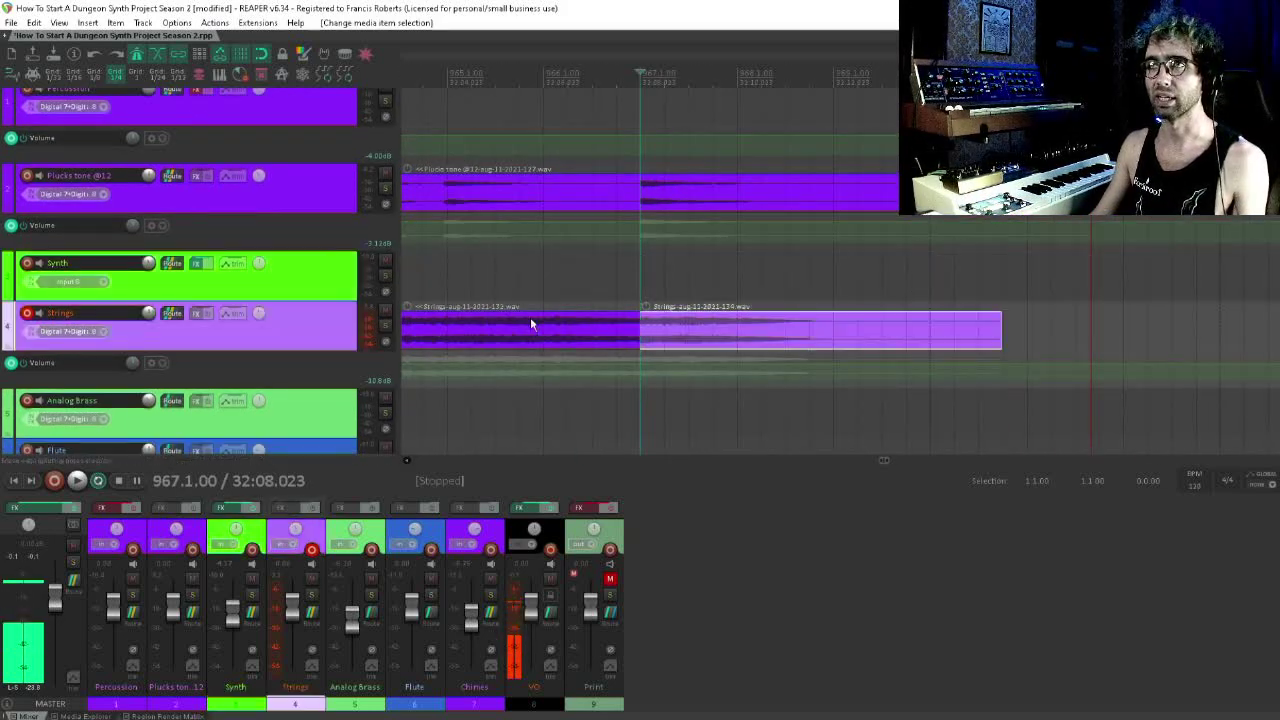
- Play the join between the two Strings items from bar 965 and disarm the Strings track
left_click(447, 264)
key("space")
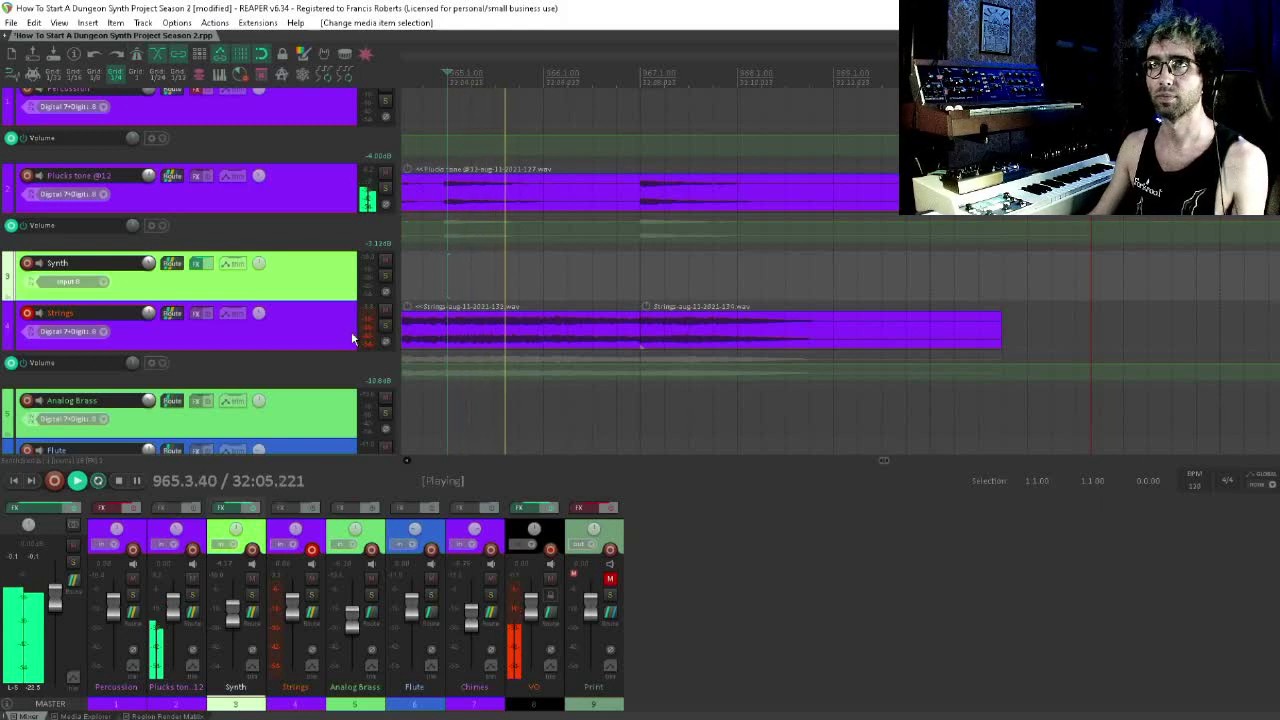
left_click(27, 314)
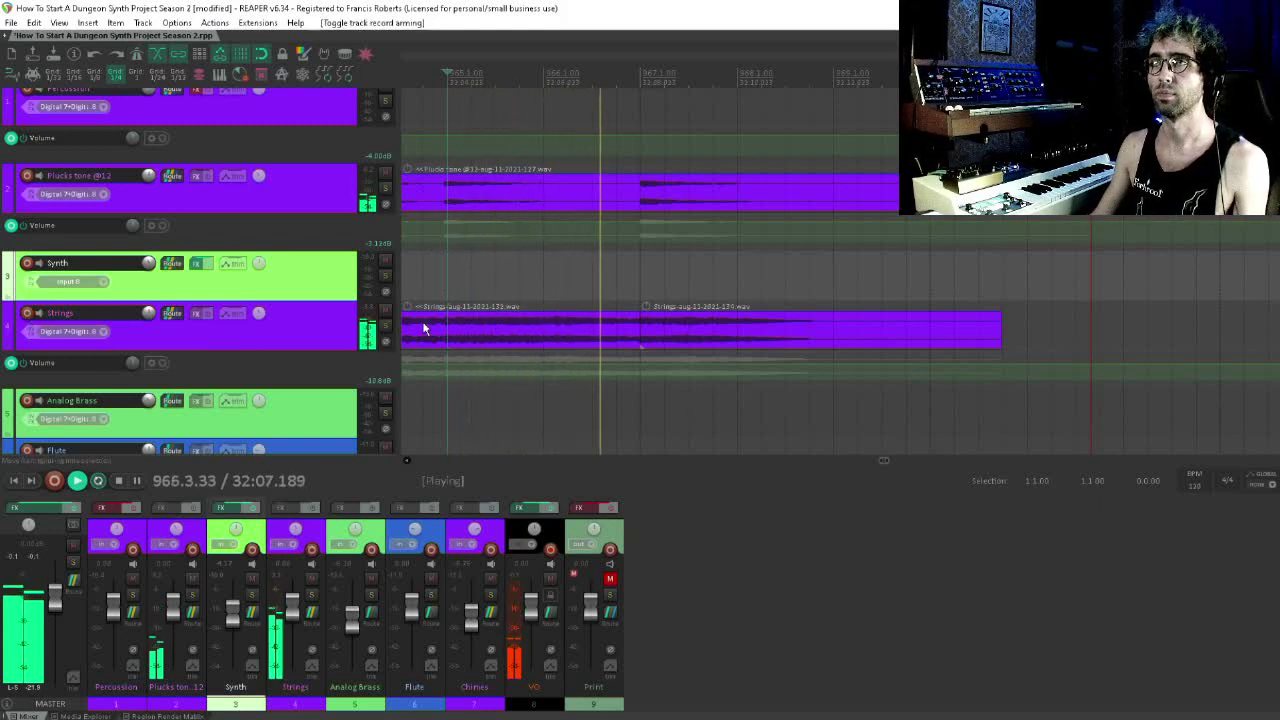
key("space")
- Extend the start of the second Strings item back to 966.4.00 to crossfade it with the first, and audition the transition
left_click(650, 337)
scroll(651, 338, "up", 5)
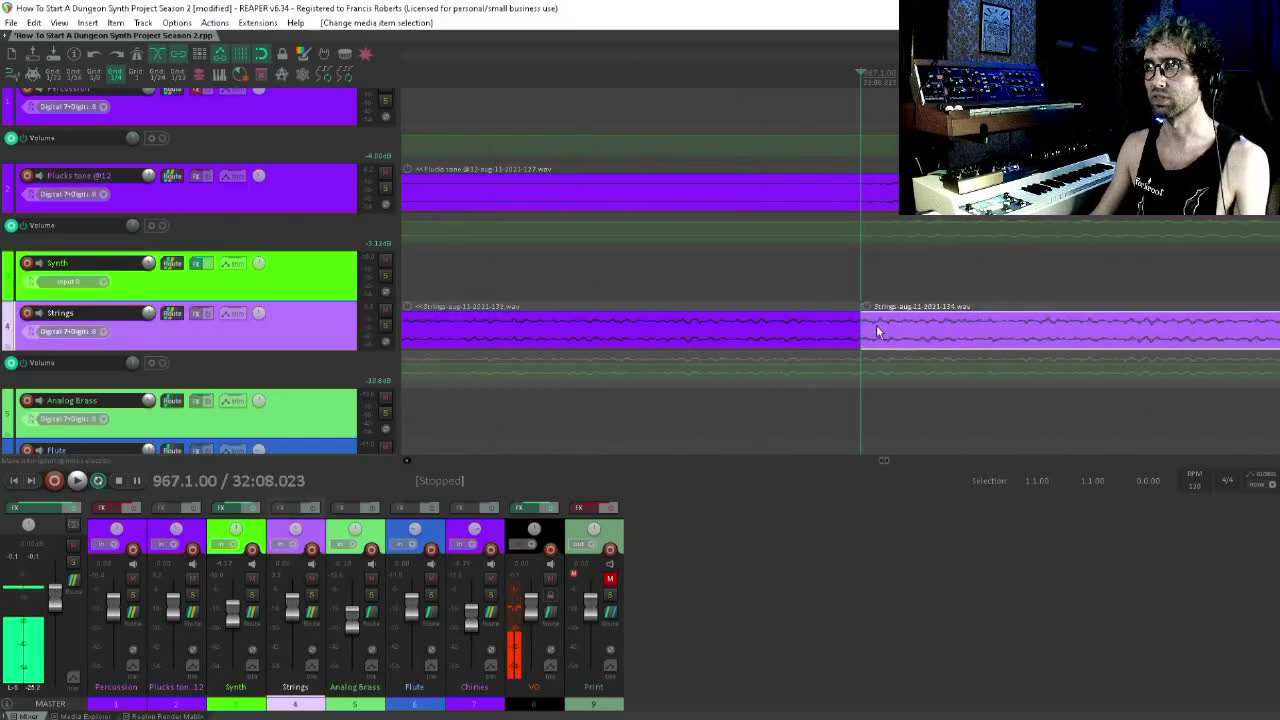
scroll(876, 331, "down", 3)
left_click_drag(865, 330, 791, 343)
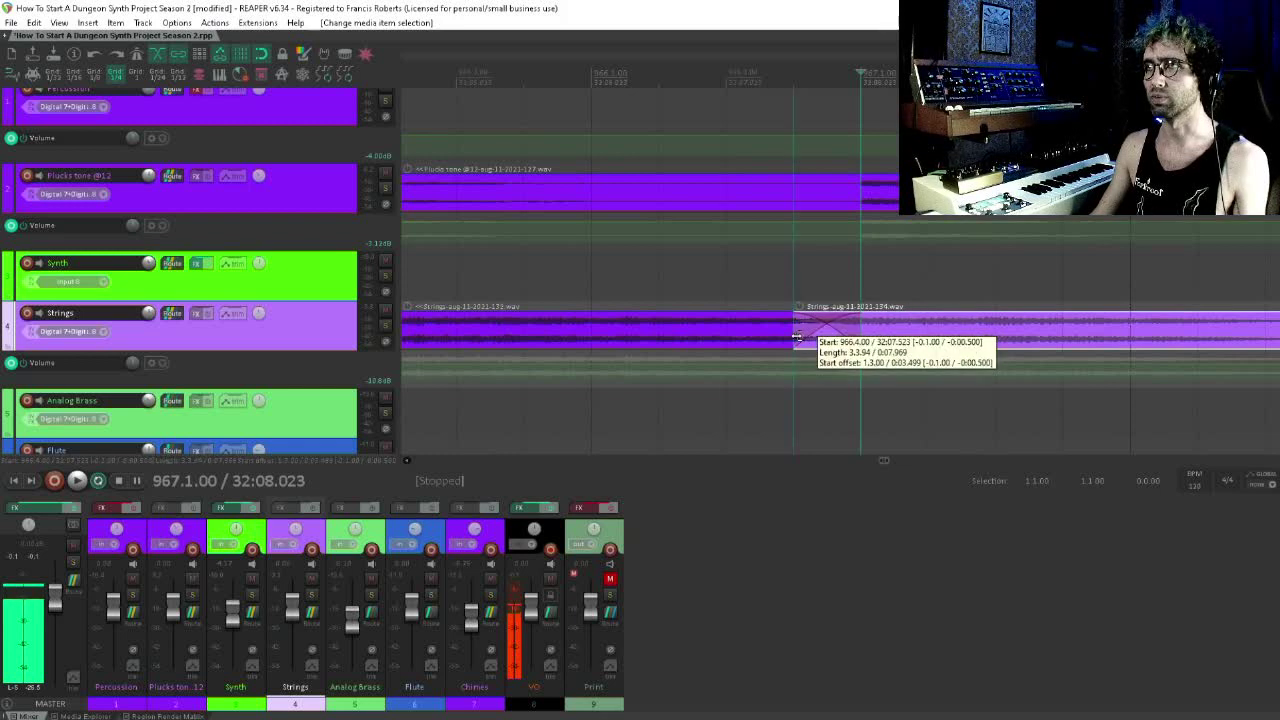
key("space")
scroll(651, 338, "up", 3)
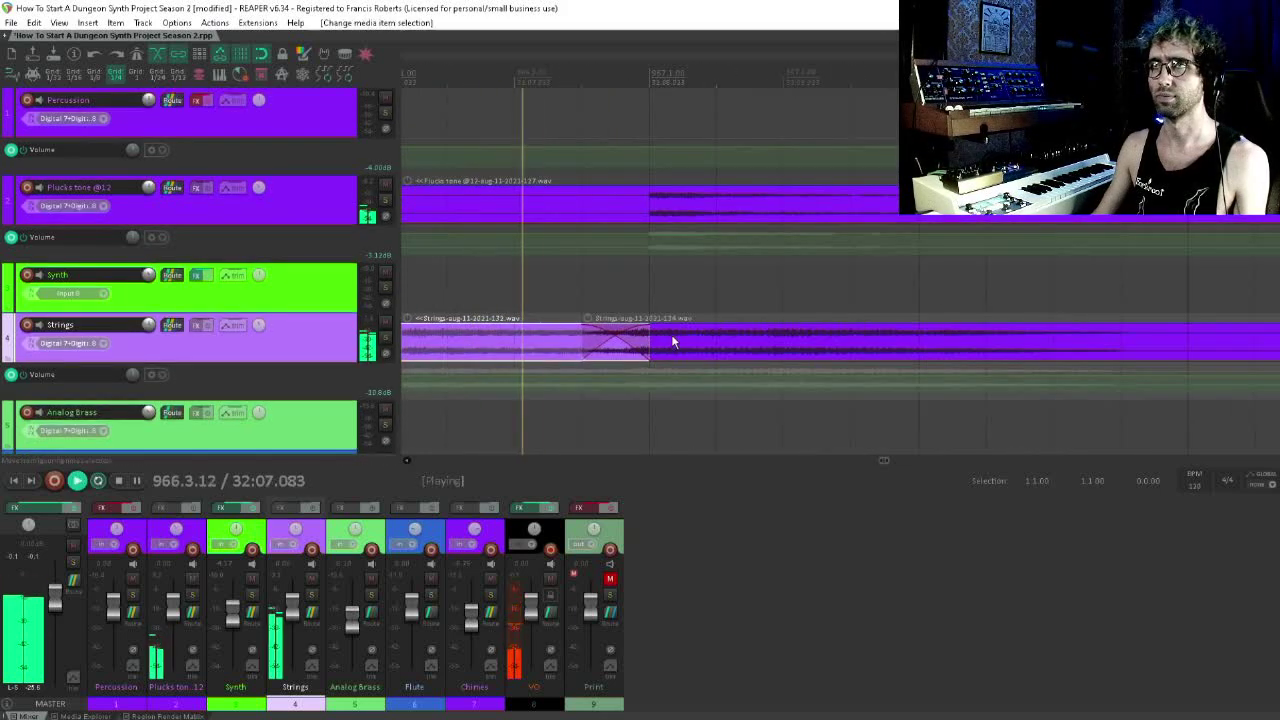
key("space")
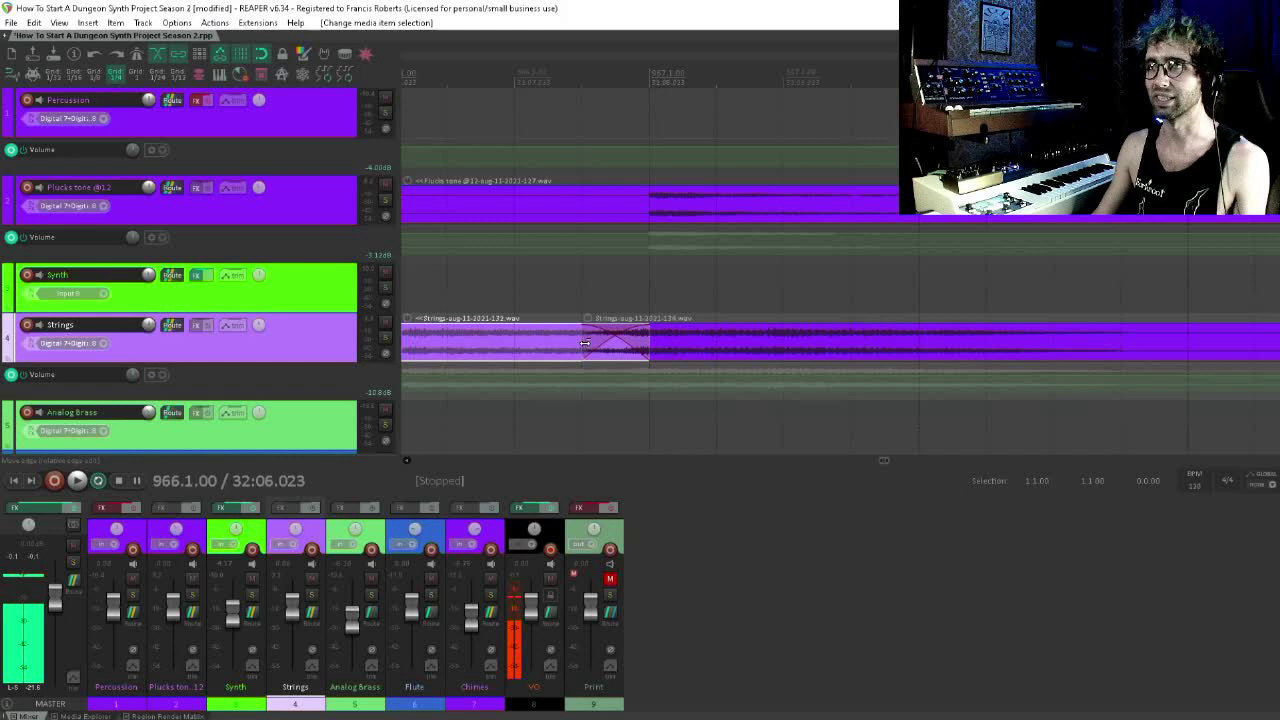
- Shorten the Strings crossfade to a brief overlap just before bar 967 and play it from 966.4.00
left_click_drag(585, 343, 645, 345)
left_click(584, 340)
key("space")
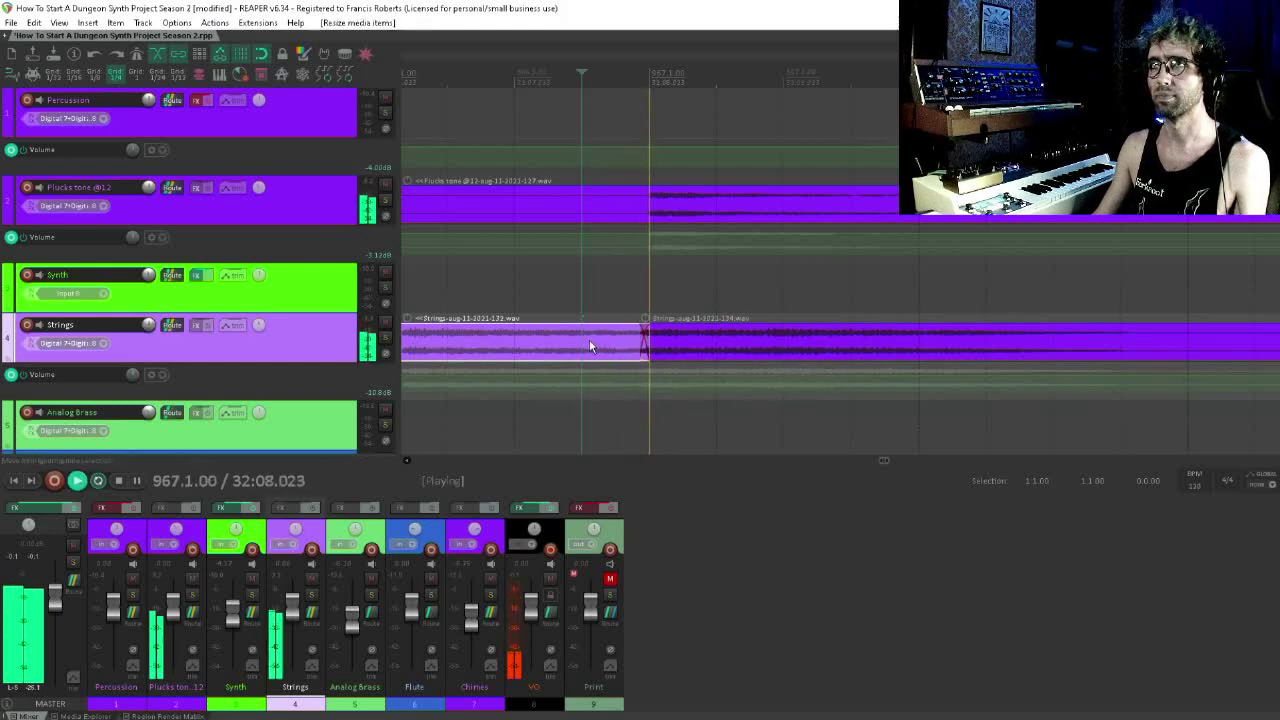
scroll(636, 351, "down", 8)
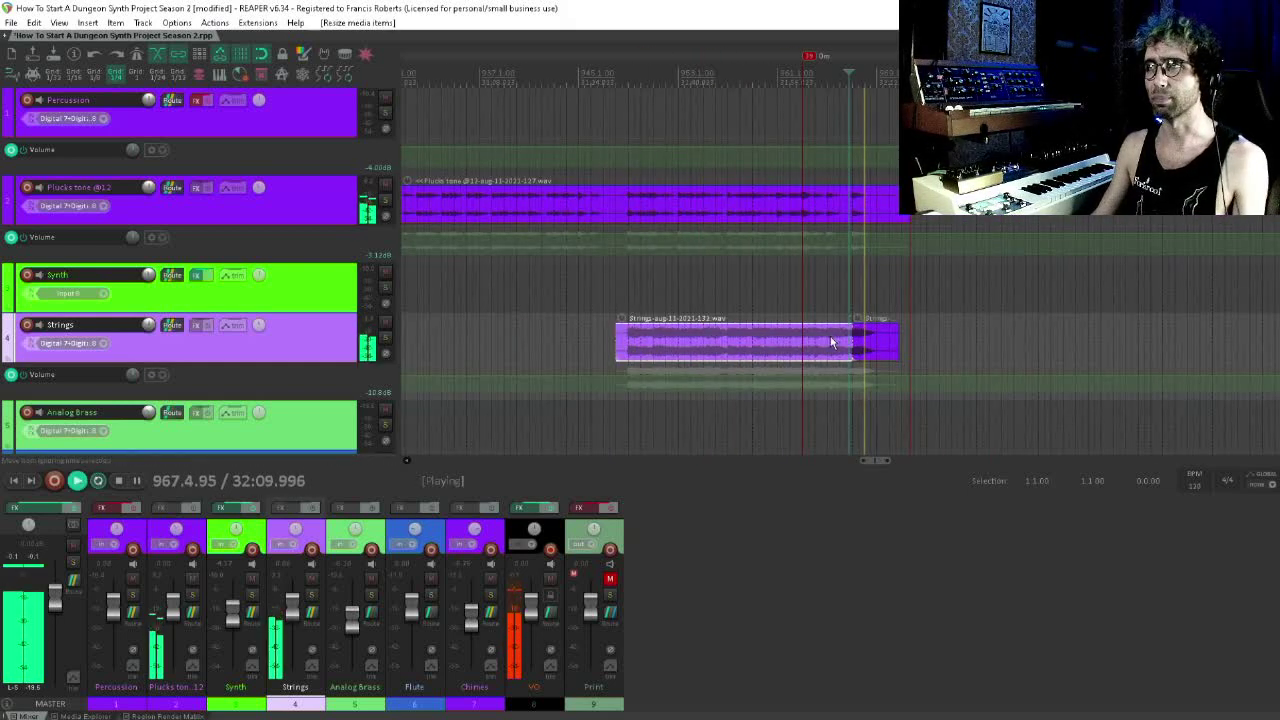
- Add a fade-out at the end of the last Strings item, stop playback and save the project
left_click_drag(898, 328, 886, 328)
scroll(860, 318, "left", 1)
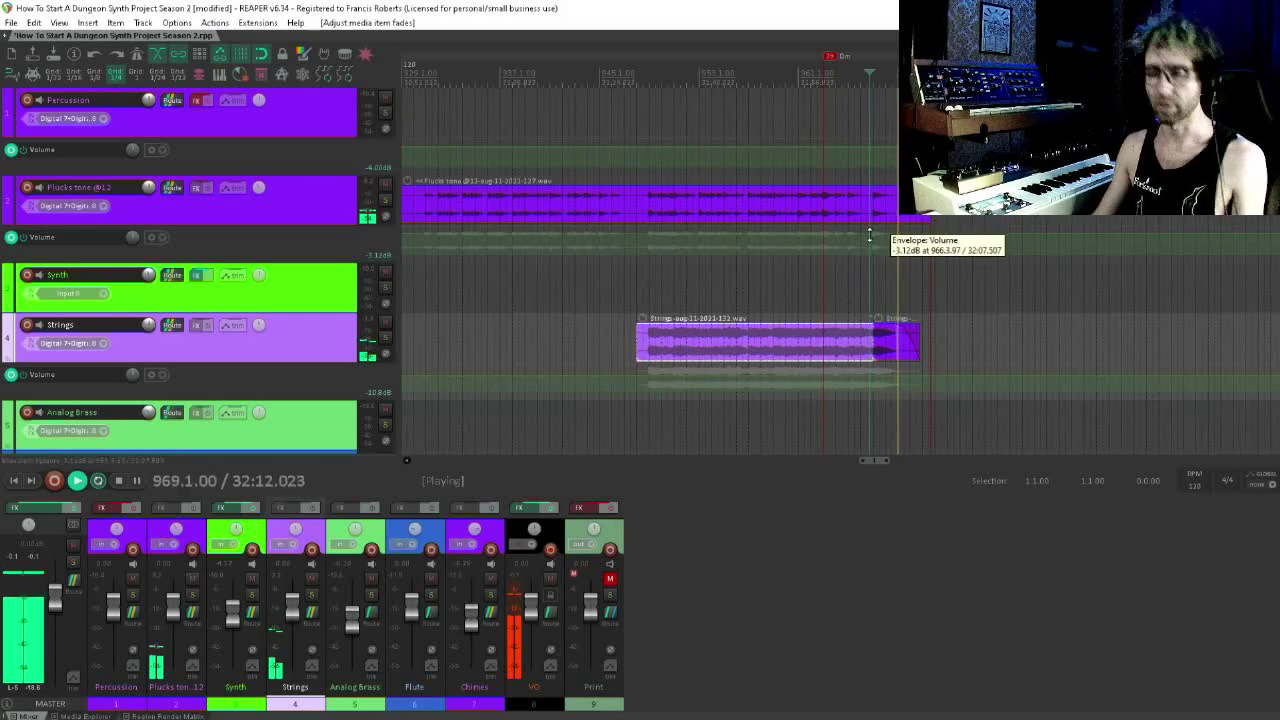
key("space")
key("ctrl+s")
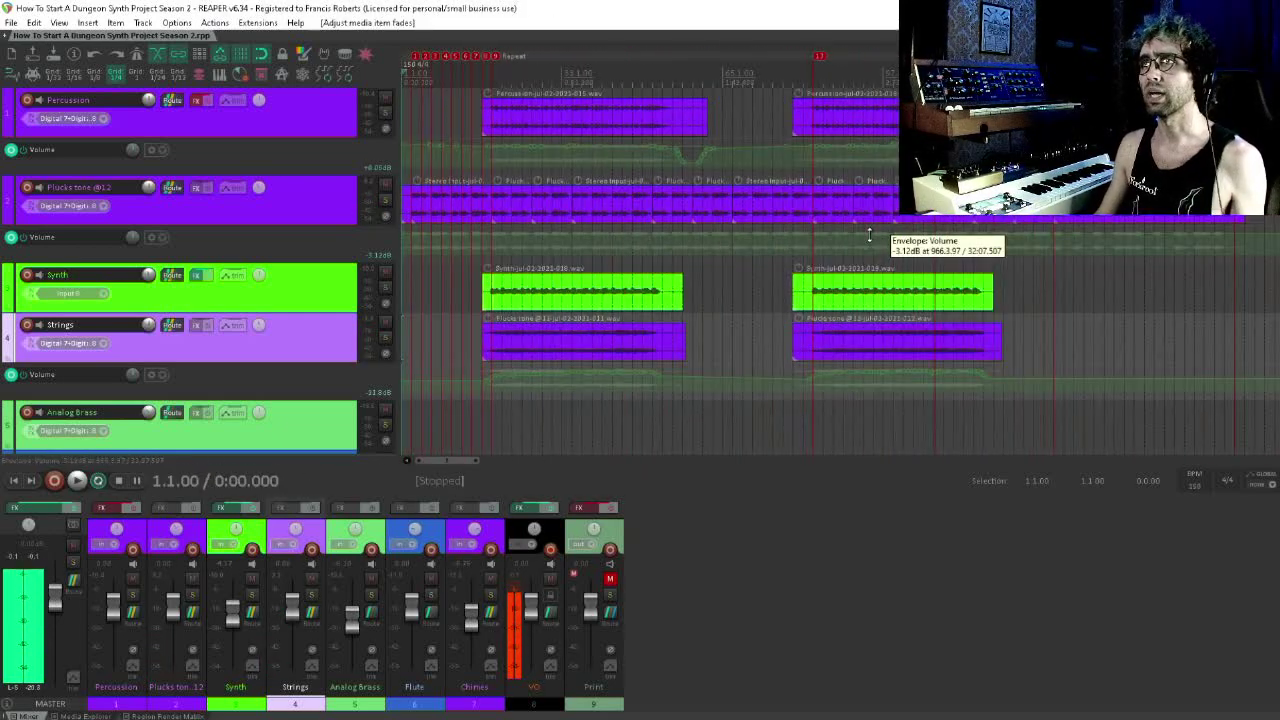
scroll(871, 242, "down", 2)
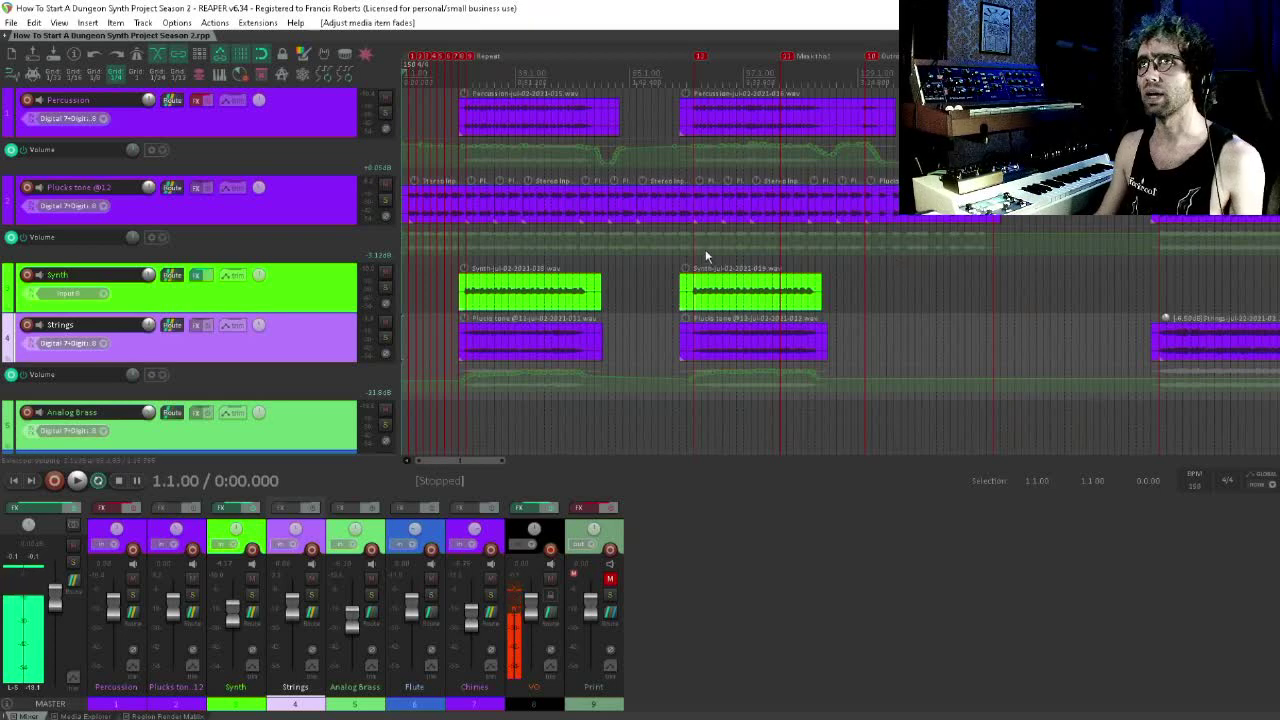
scroll(735, 291, "down", 4)
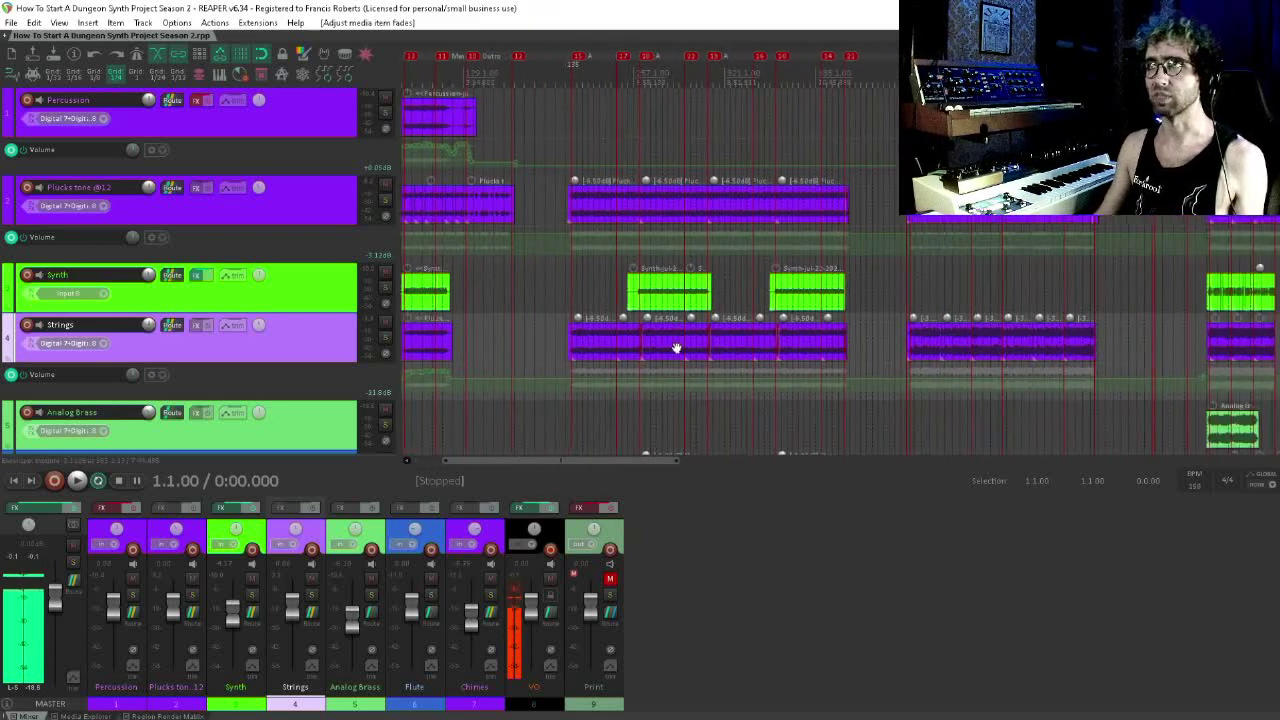
scroll(790, 190, "right", 3)
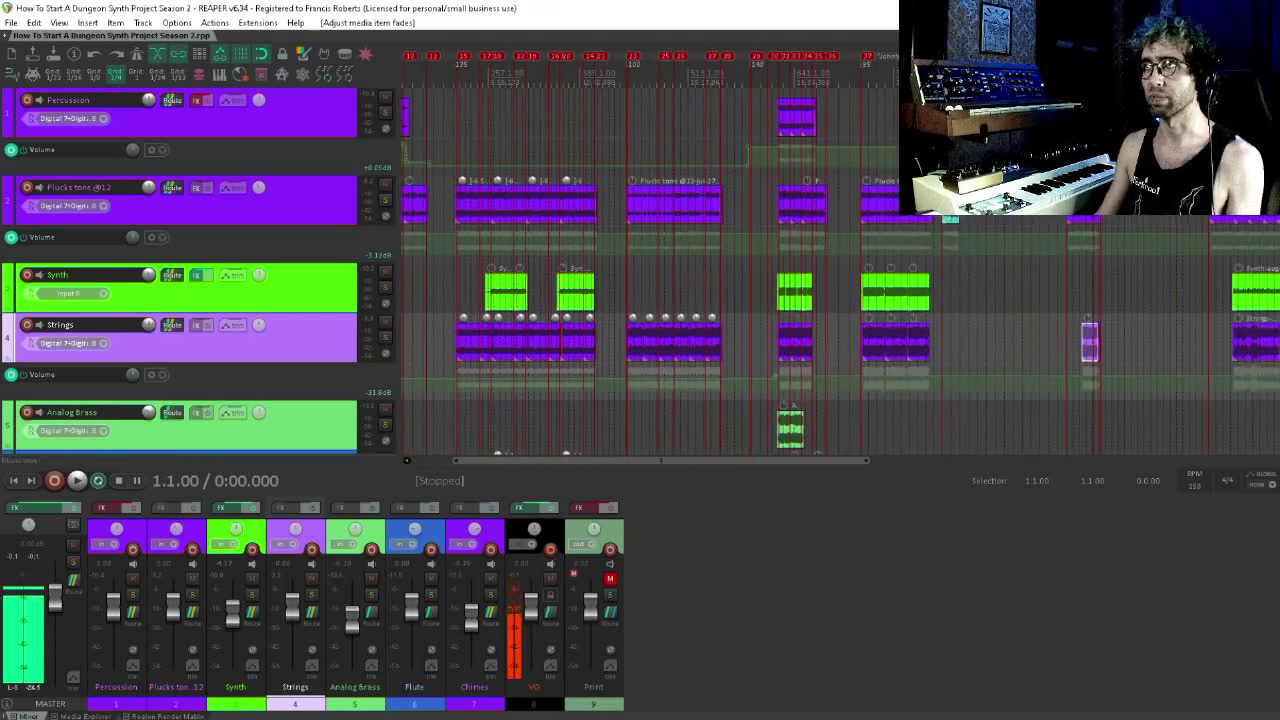
left_click(951, 219)
scroll(909, 256, "up", 5)
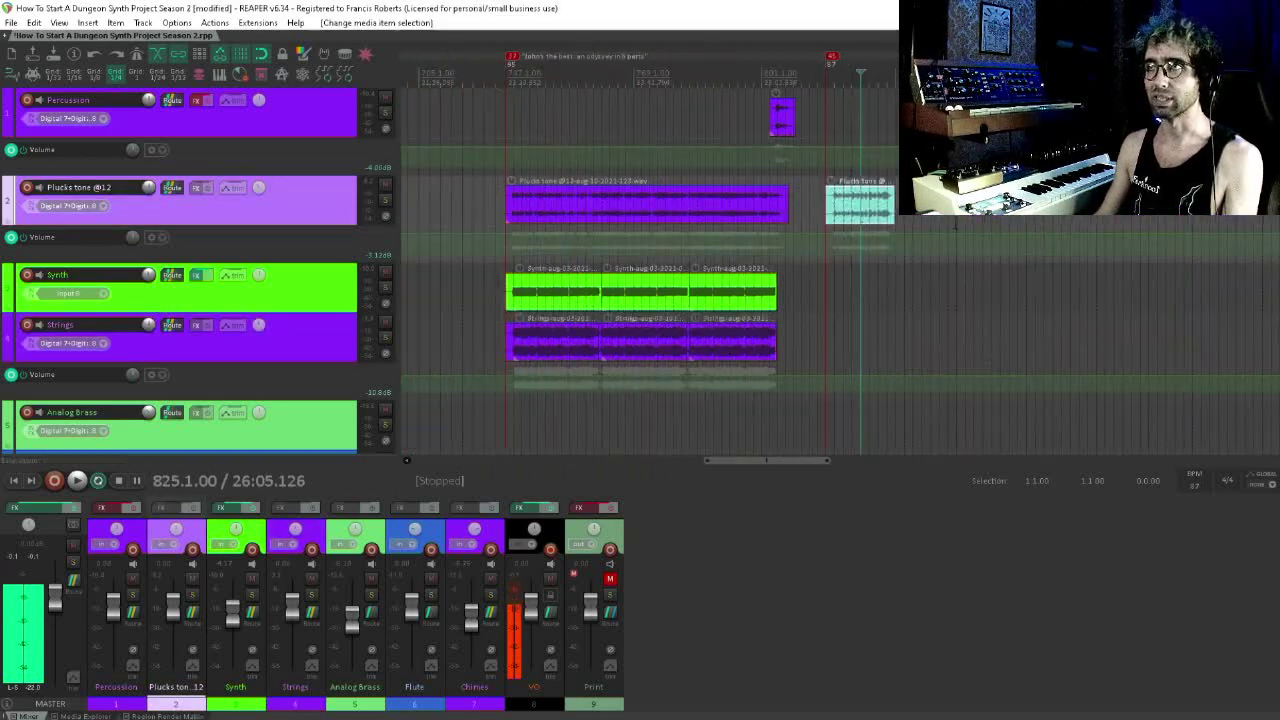
scroll(877, 208, "right", 3)
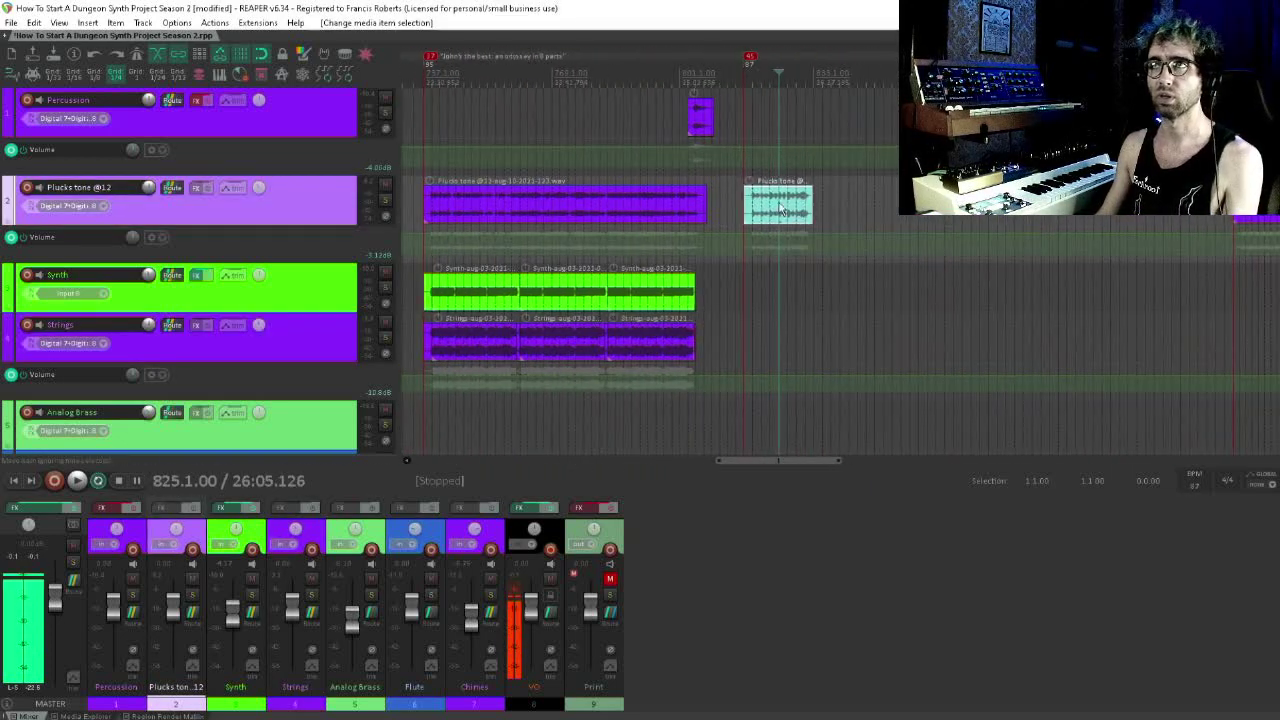
key("Delete")
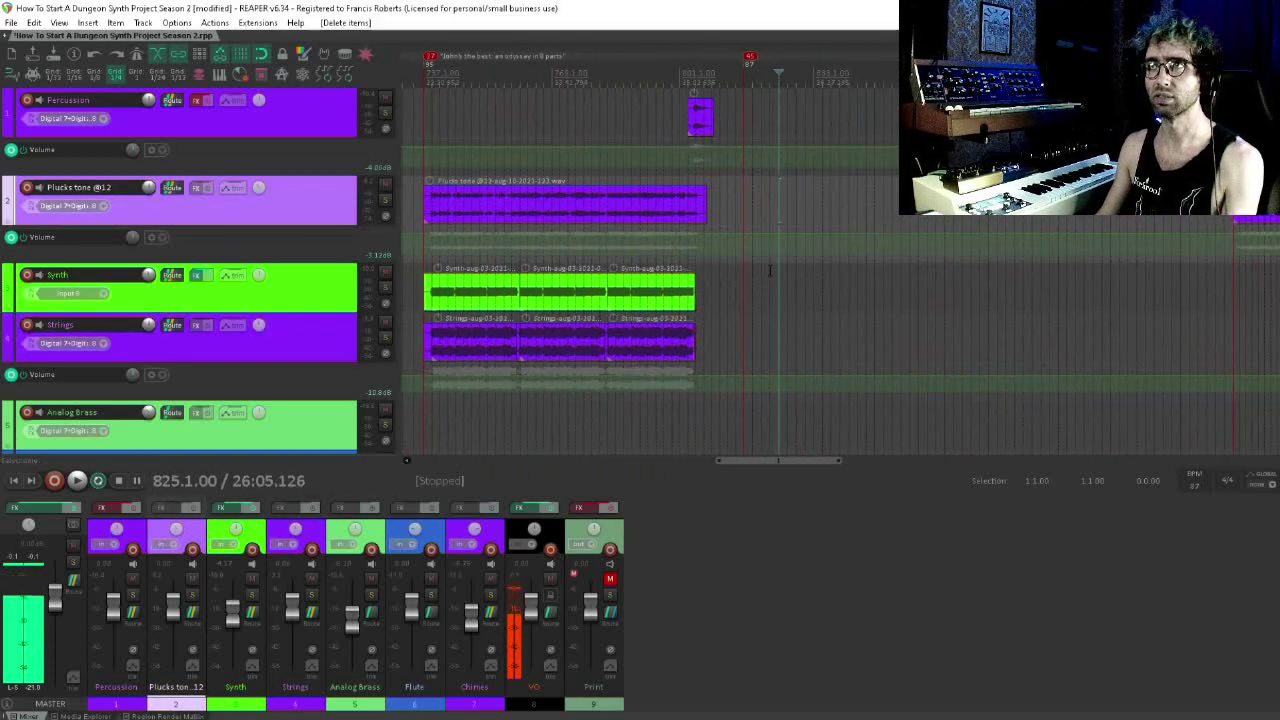
- Delete all markers in the project and move the edit cursor back to the project start
scroll(768, 263, "down", 8)
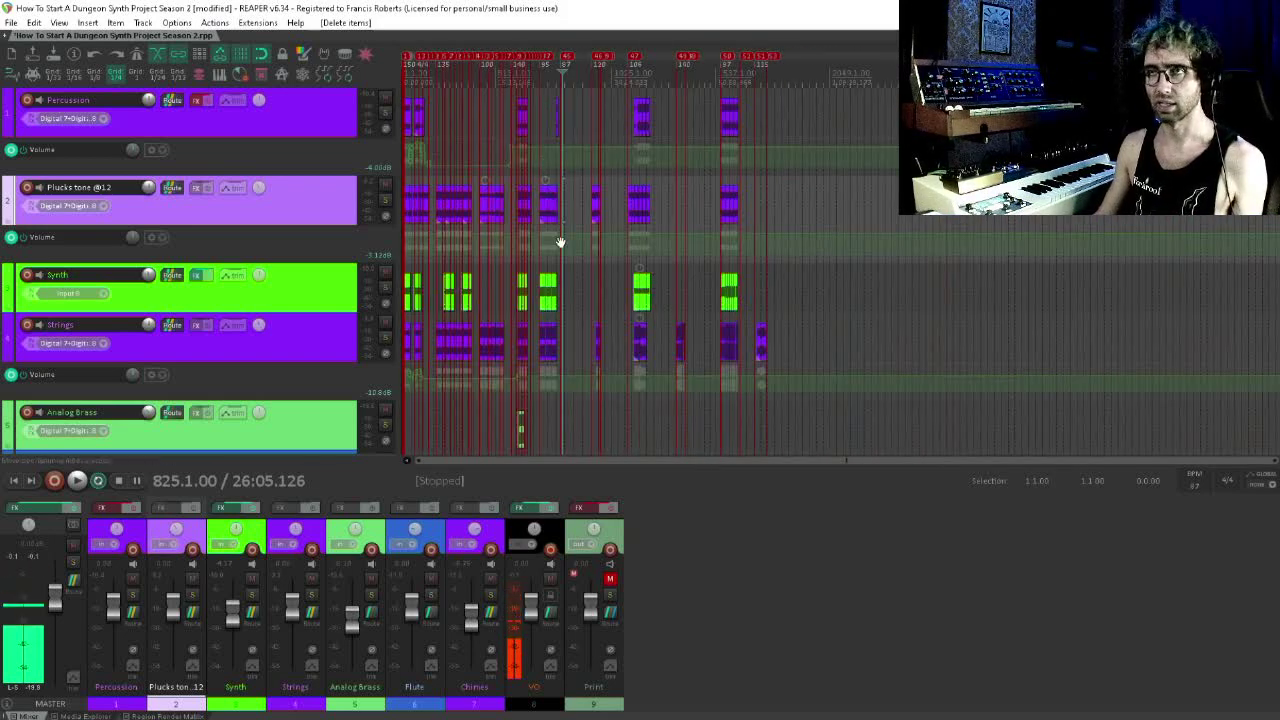
scroll(565, 250, "up", 3)
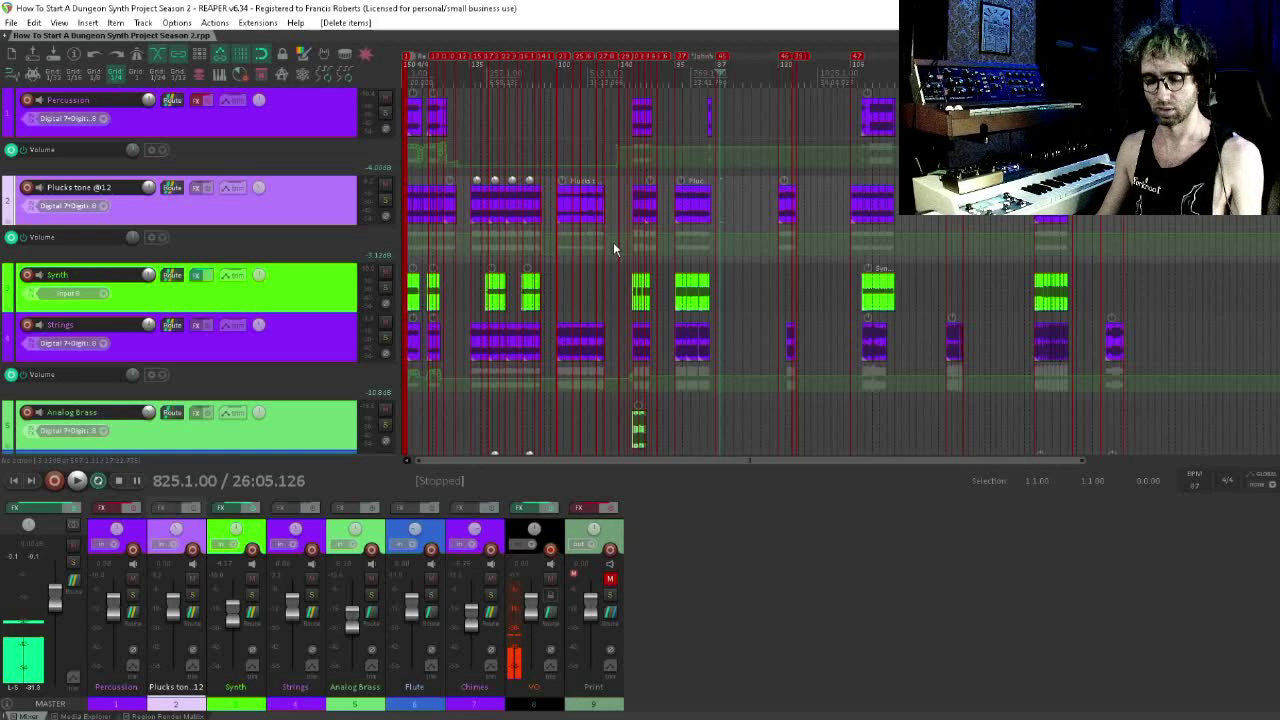
key("ctrl+shift+Delete")
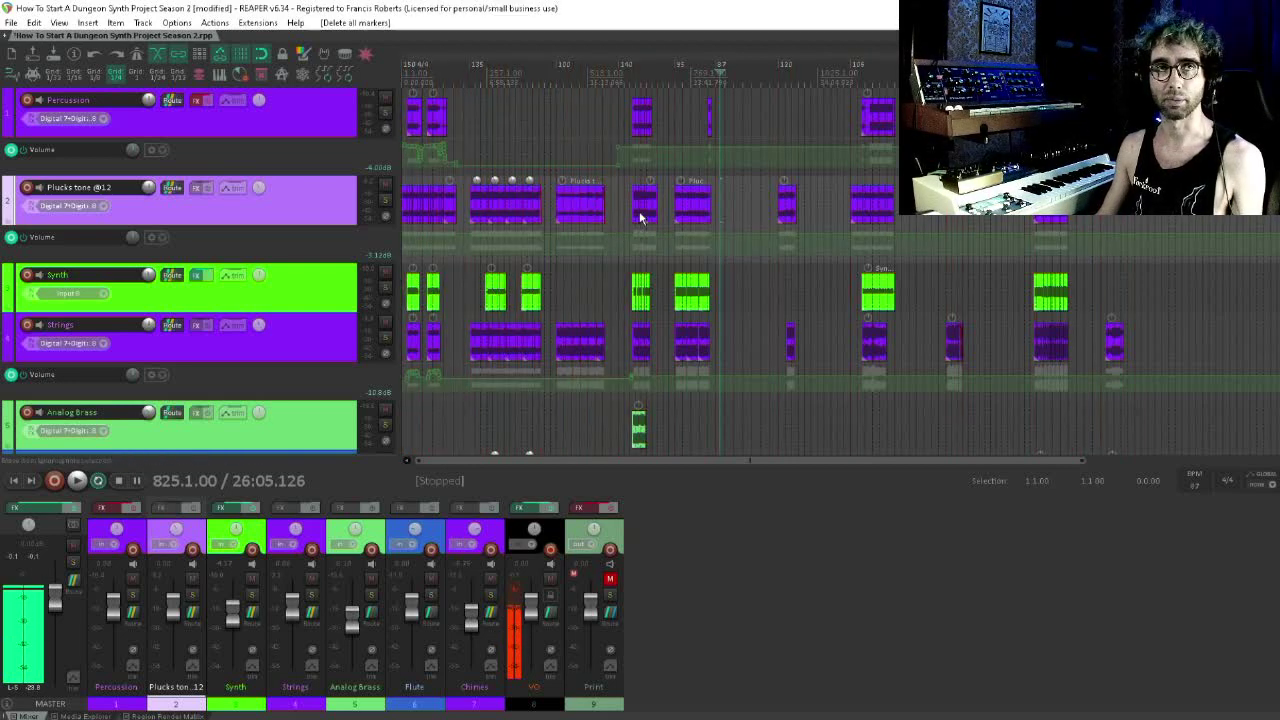
left_click(215, 22)
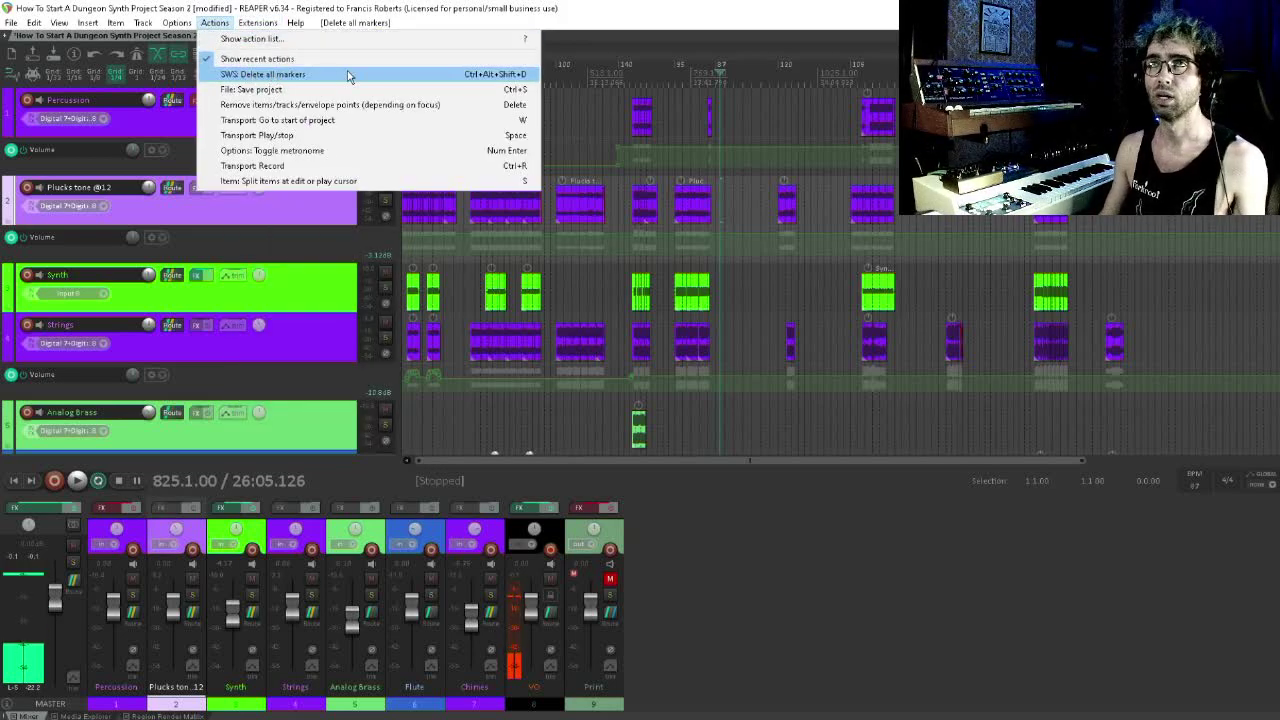
left_click(316, 76)
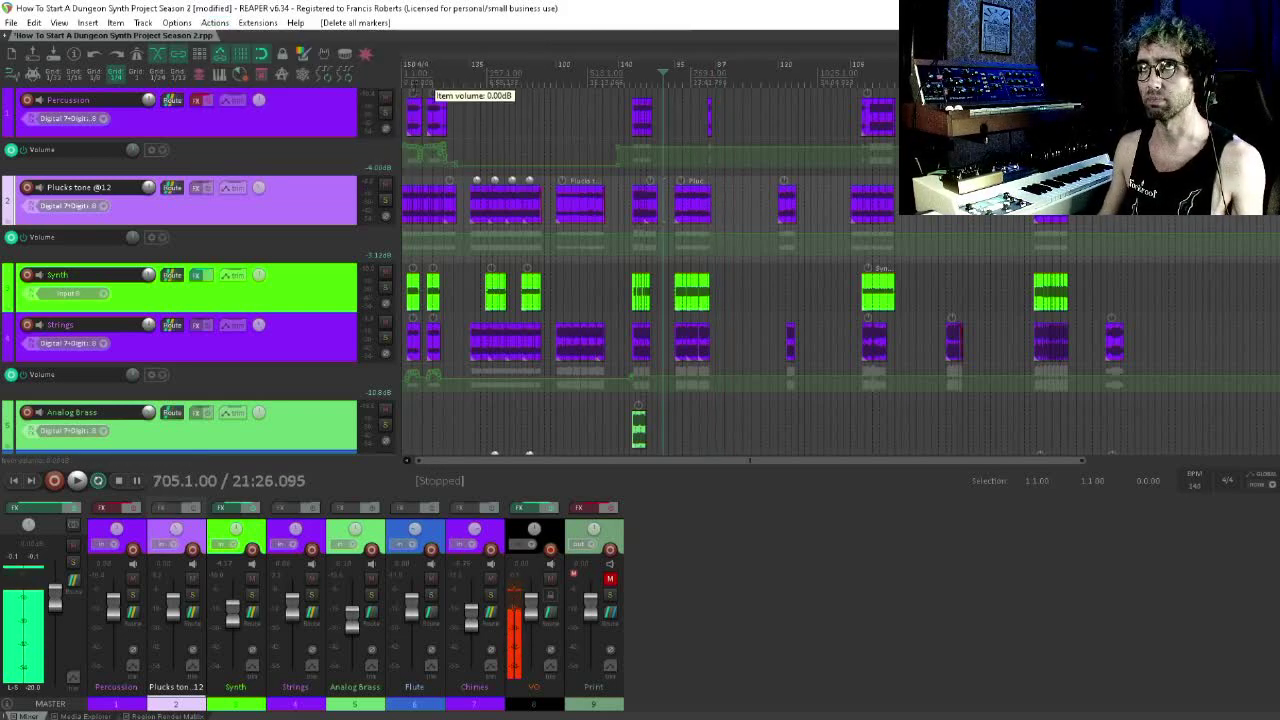
key("Home")
scroll(480, 150, "up", 6)
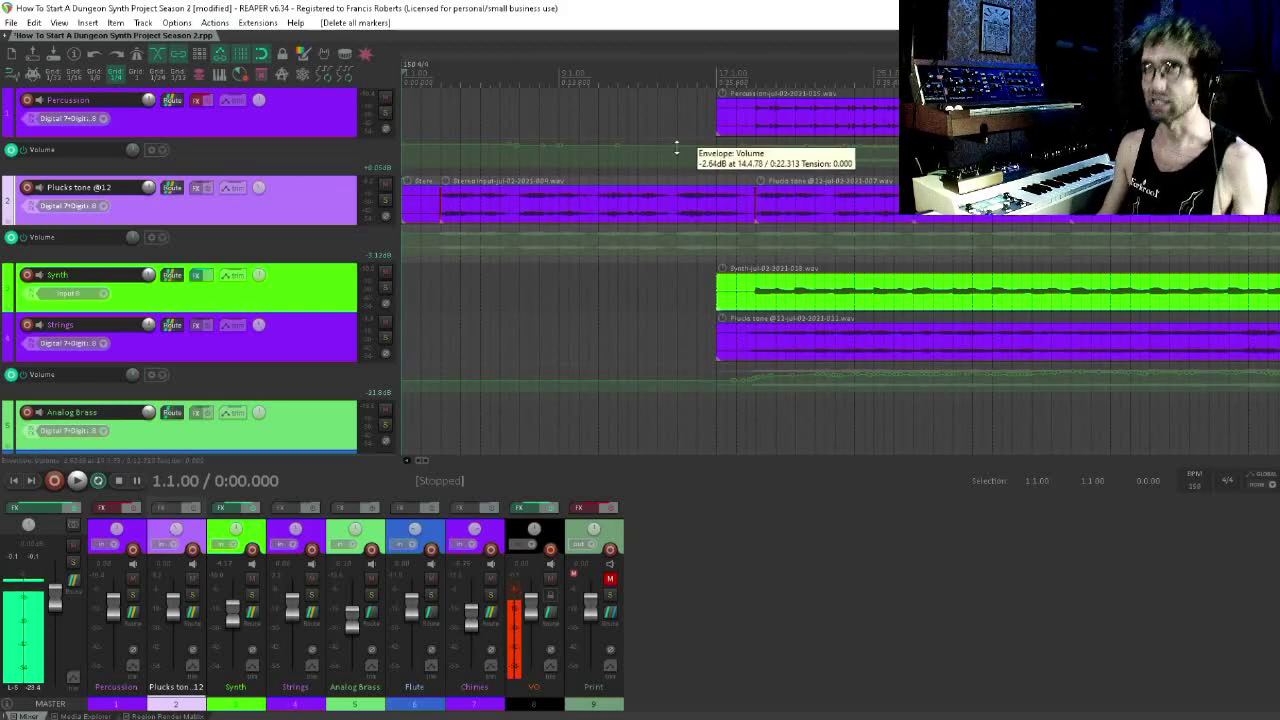
scroll(700, 143, "down", 4)
key("m")
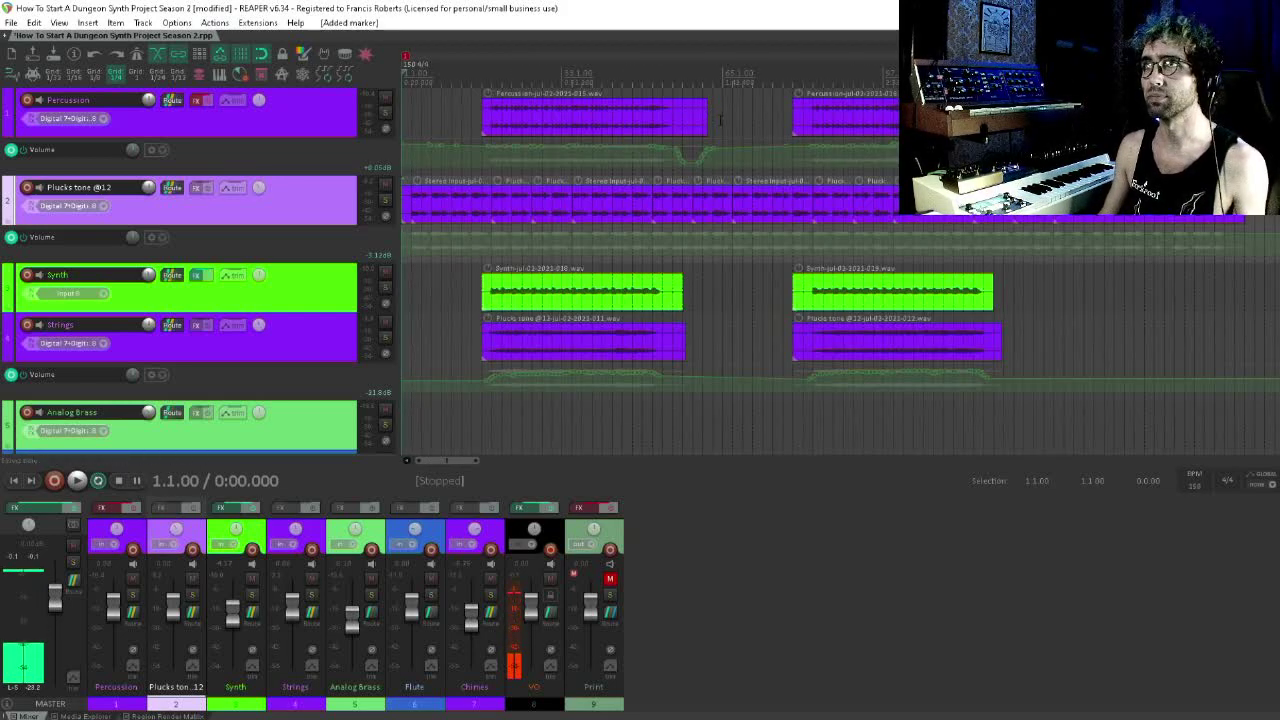
left_click(796, 119)
scroll(720, 119, "right", 3)
left_click(770, 119)
scroll(700, 130, "left", 8)
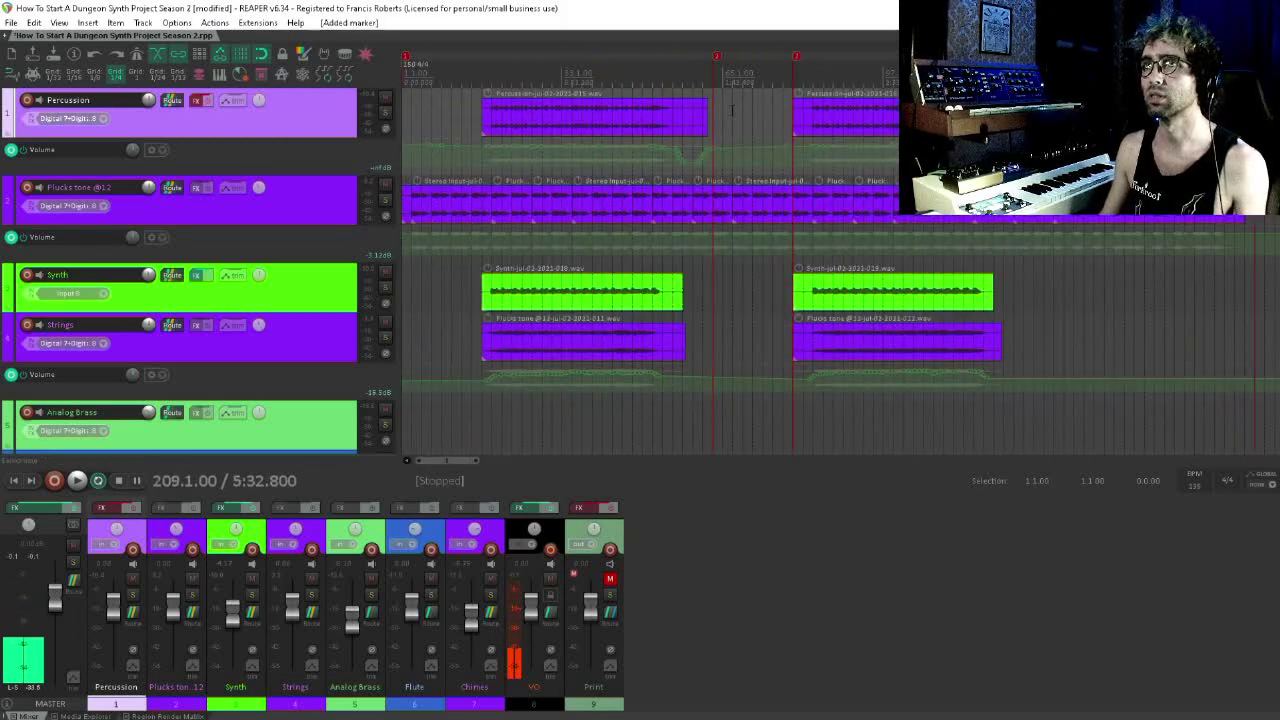
scroll(600, 160, "down", 2)
scroll(543, 186, "right", 6)
left_click(961, 200)
scroll(760, 170, "left", 6)
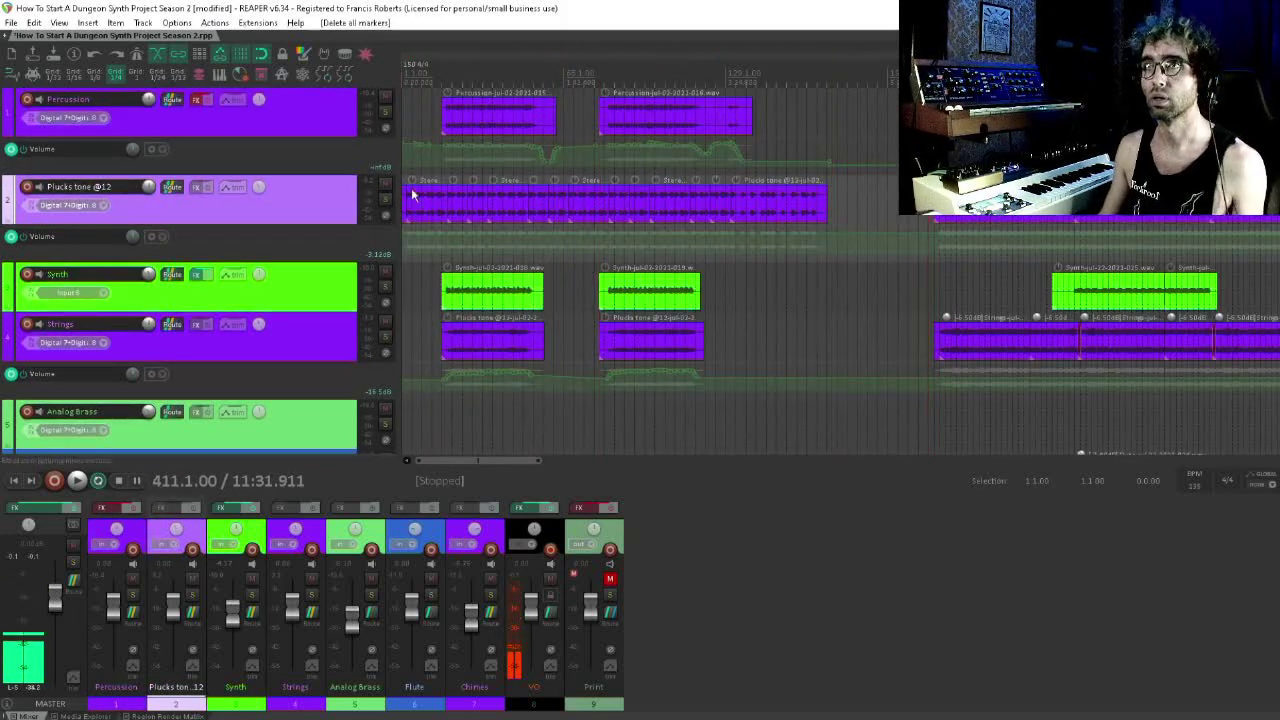
- Add markers at the project start and at the start and end of the following sections, including bars 209 and 409
left_click(409, 192)
left_click(925, 118)
scroll(925, 118, "right", 4)
left_click(985, 118)
scroll(900, 118, "right", 5)
scroll(800, 190, "up", 2)
- Add markers at bar 550 and at the start and end of the next sections, including bars 737 and 810
left_click(857, 205)
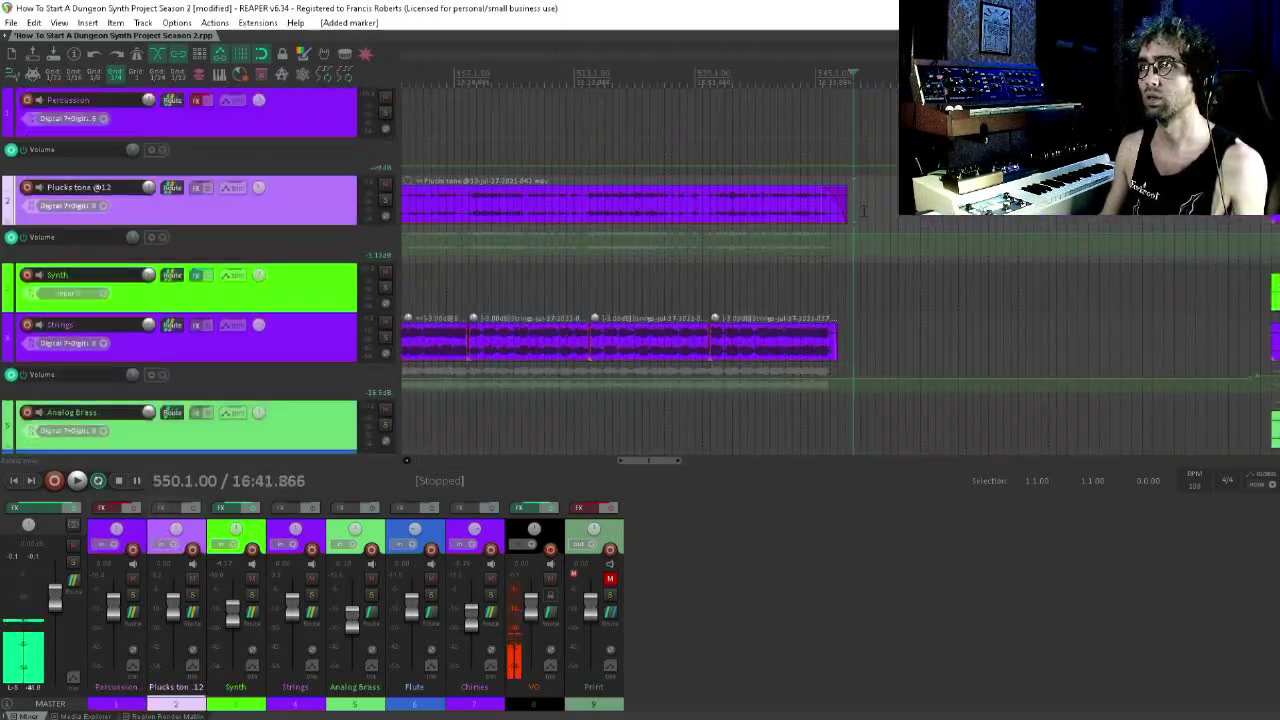
left_click(1063, 205)
scroll(890, 207, "right", 5)
left_click(1142, 205)
scroll(890, 200, "right", 6)
left_click(1132, 120)
left_click(1123, 120)
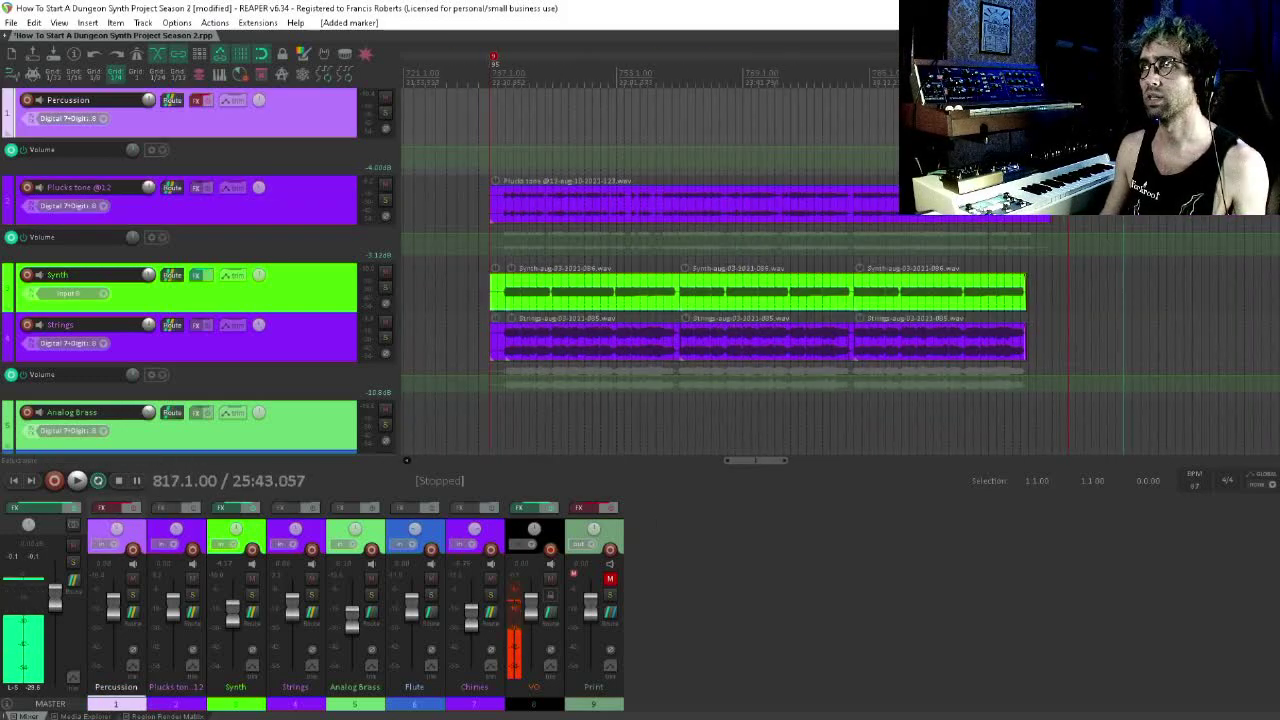
- Remove the extra marker at bar 817, just after the end of the section that starts at bar 737
scroll(623, 121, "right", 5)
scroll(905, 200, "up", 2)
left_click_drag(920, 205, 1270, 415)
scroll(785, 221, "down", 6)
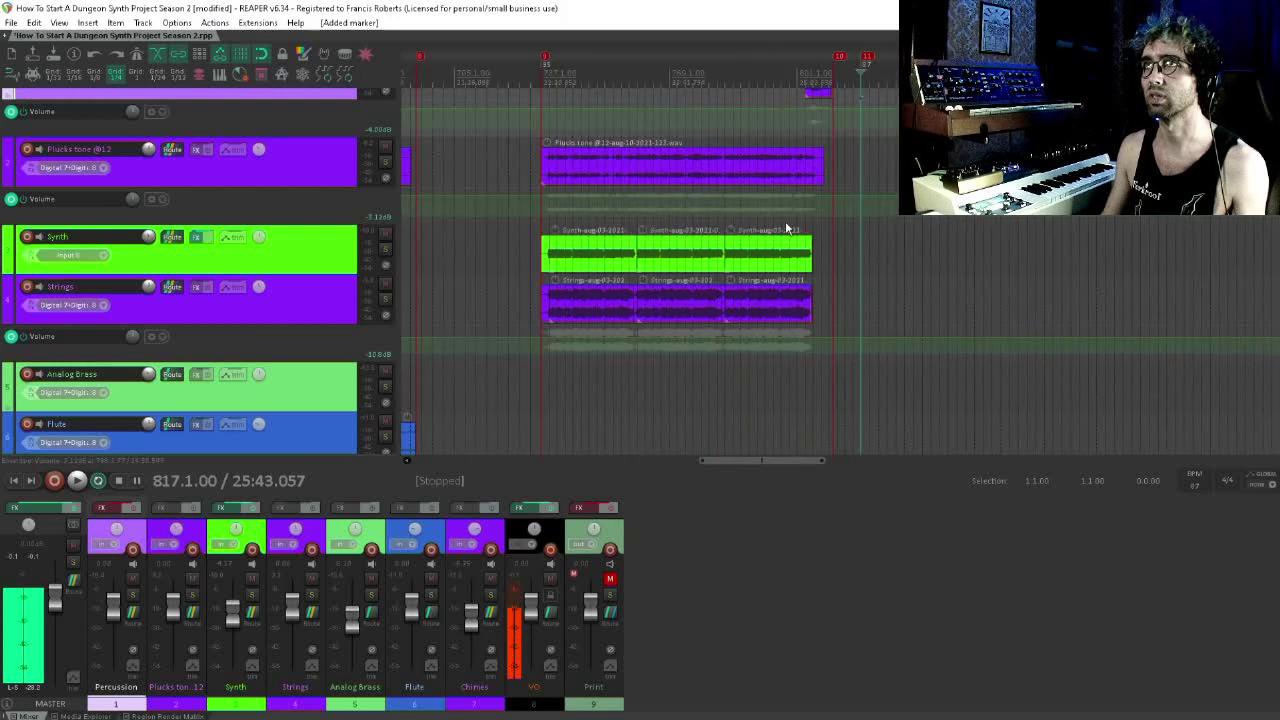
left_click_drag(916, 184, 820, 212)
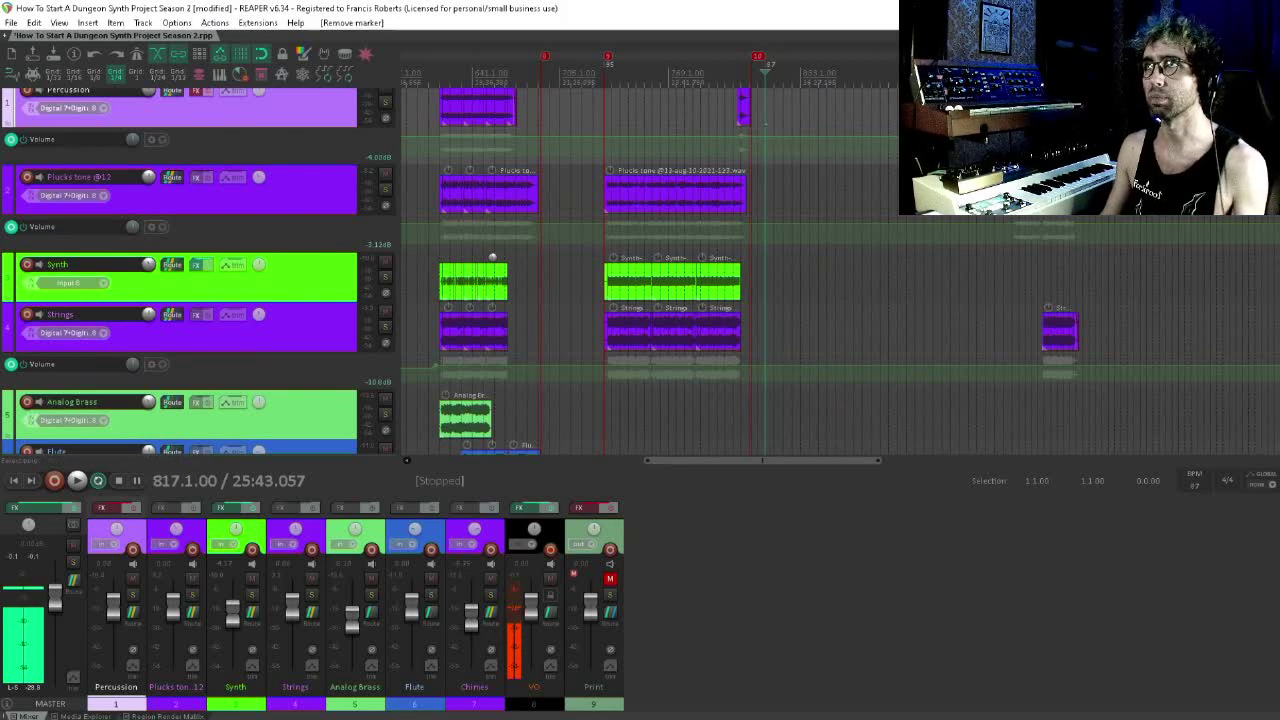
left_click(1012, 75)
scroll(1095, 140, "up", 5)
left_click_drag(1100, 145, 1014, 155)
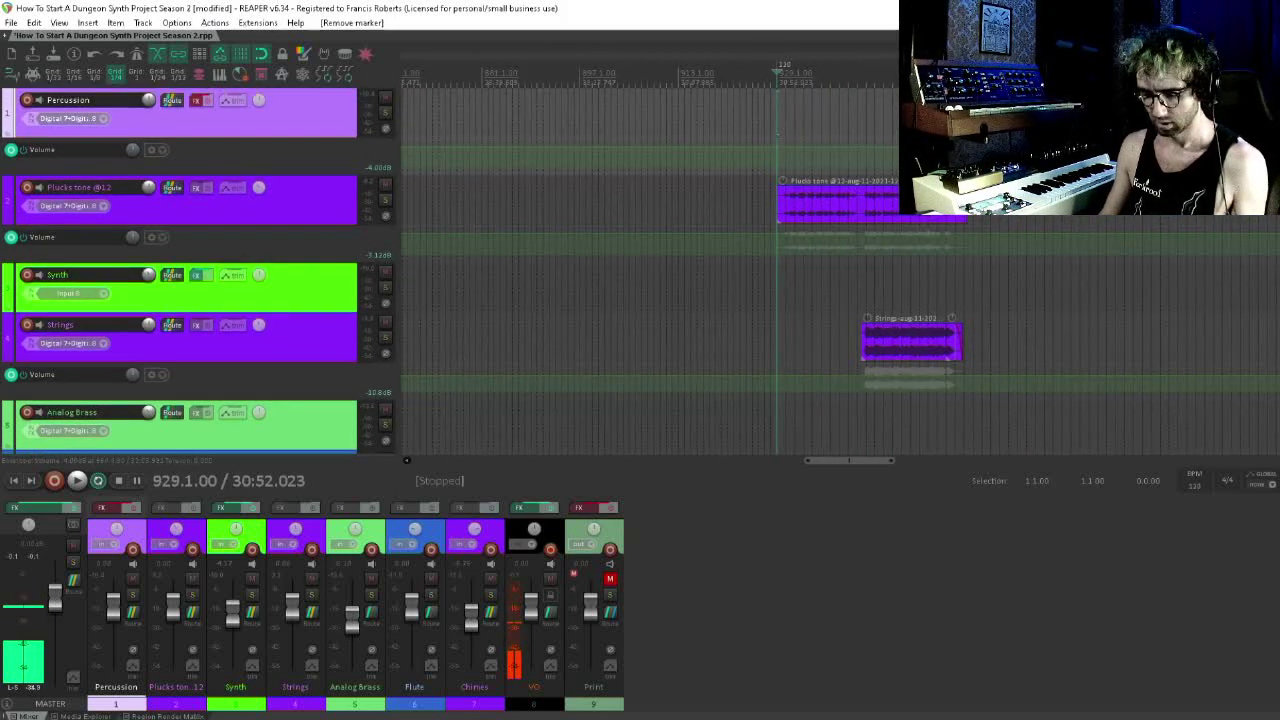
left_click_drag(758, 177, 1079, 177)
left_click_drag(703, 149, 939, 141)
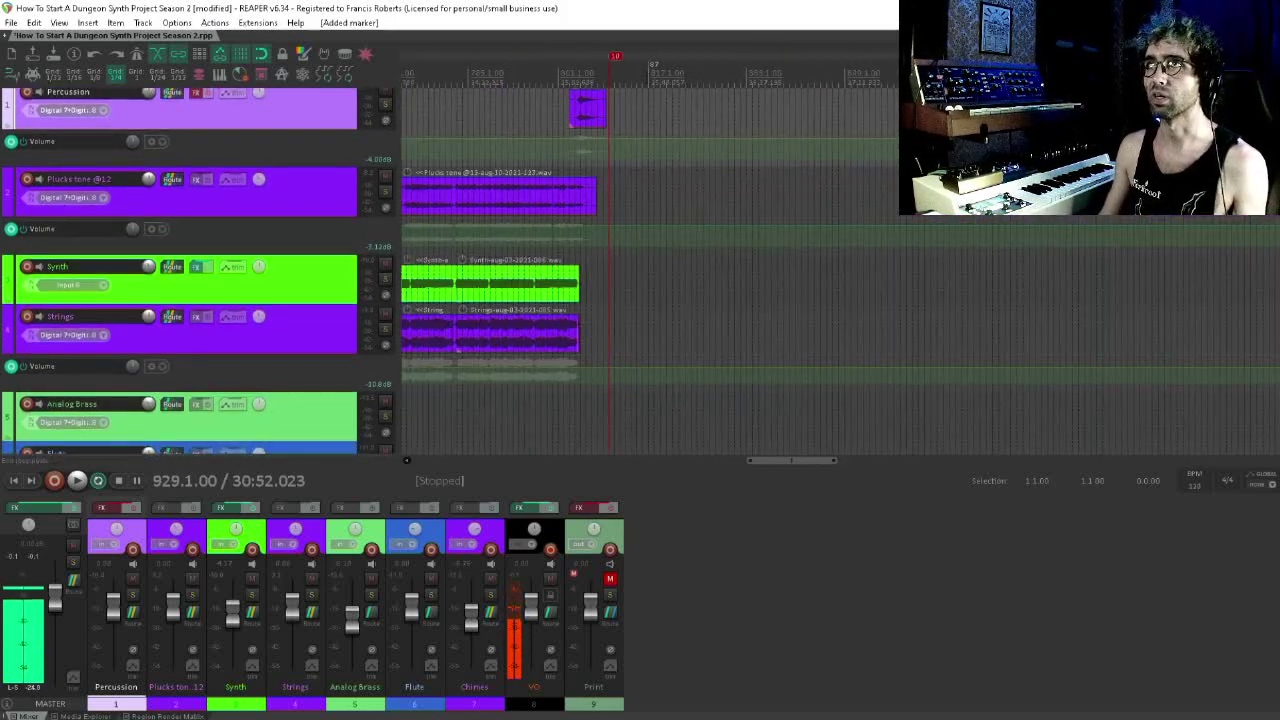
scroll(745, 198, "down", 3)
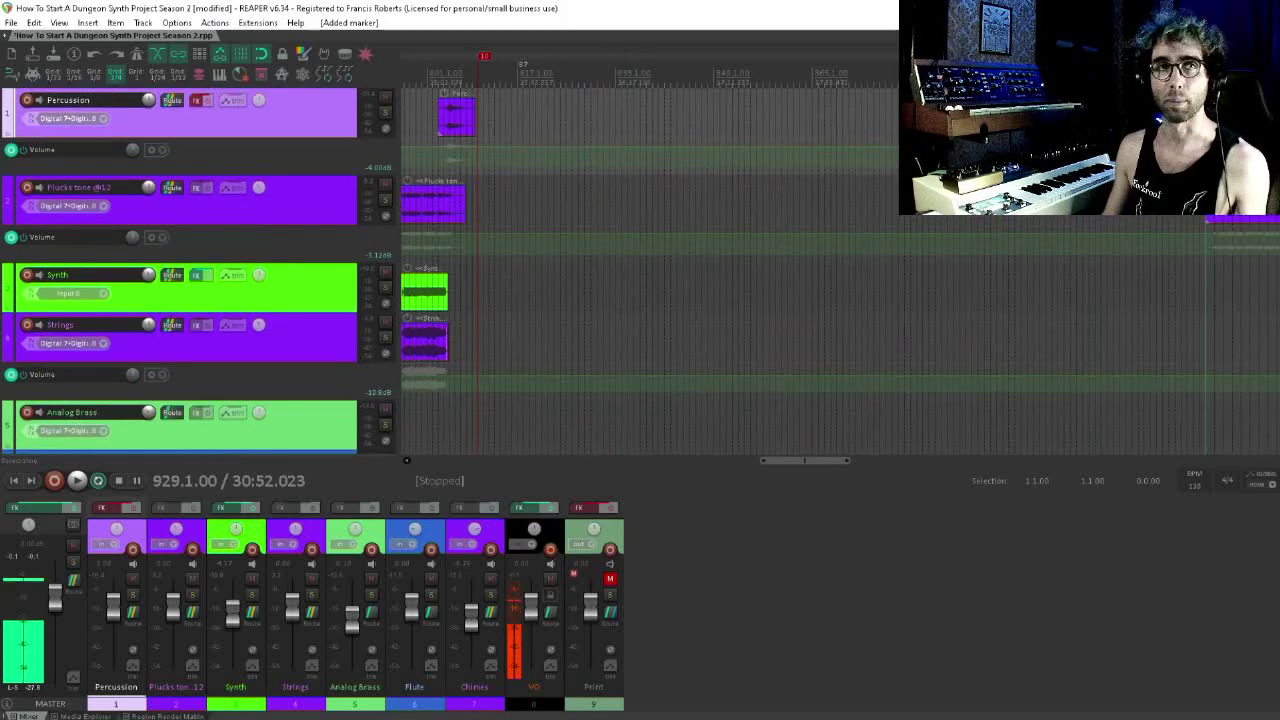
left_click_drag(1206, 171, 681, 135)
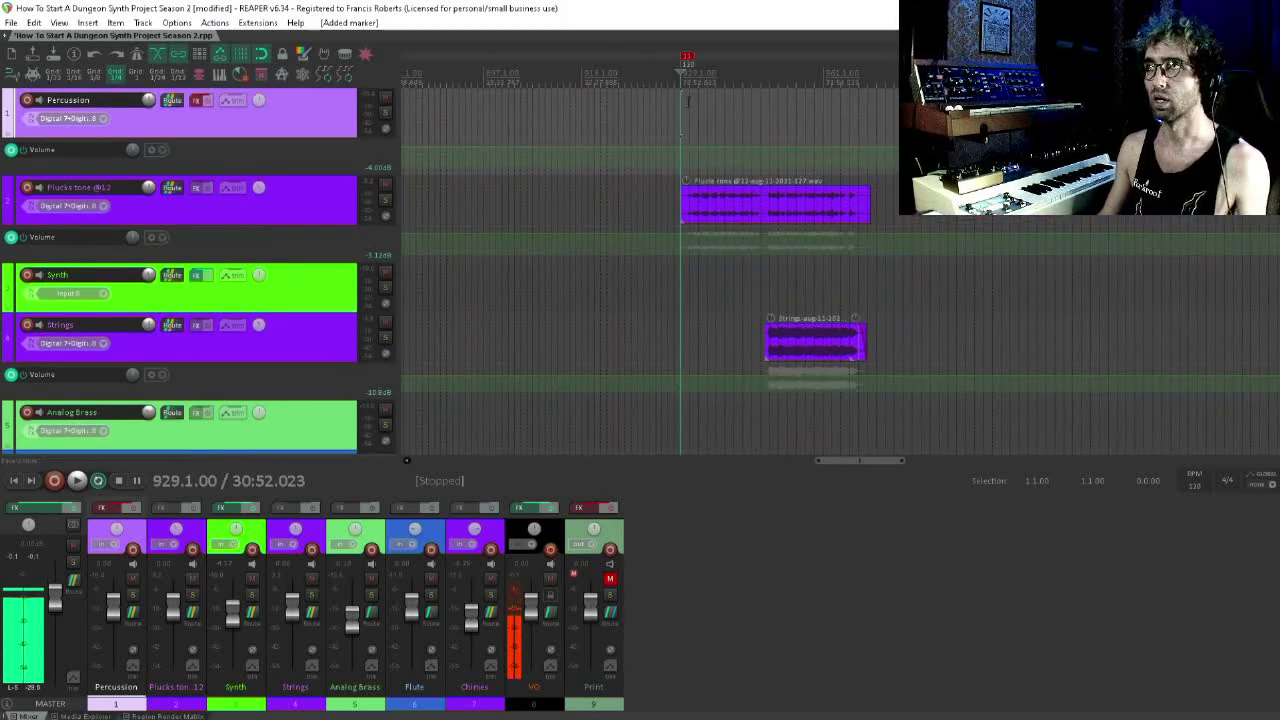
key("ctrl+s")
- Add section markers at bars 973, 1105, 1203 and 1313, and at the end of the Strings items that follow
left_click_drag(903, 257, 694, 257)
left_click(694, 257)
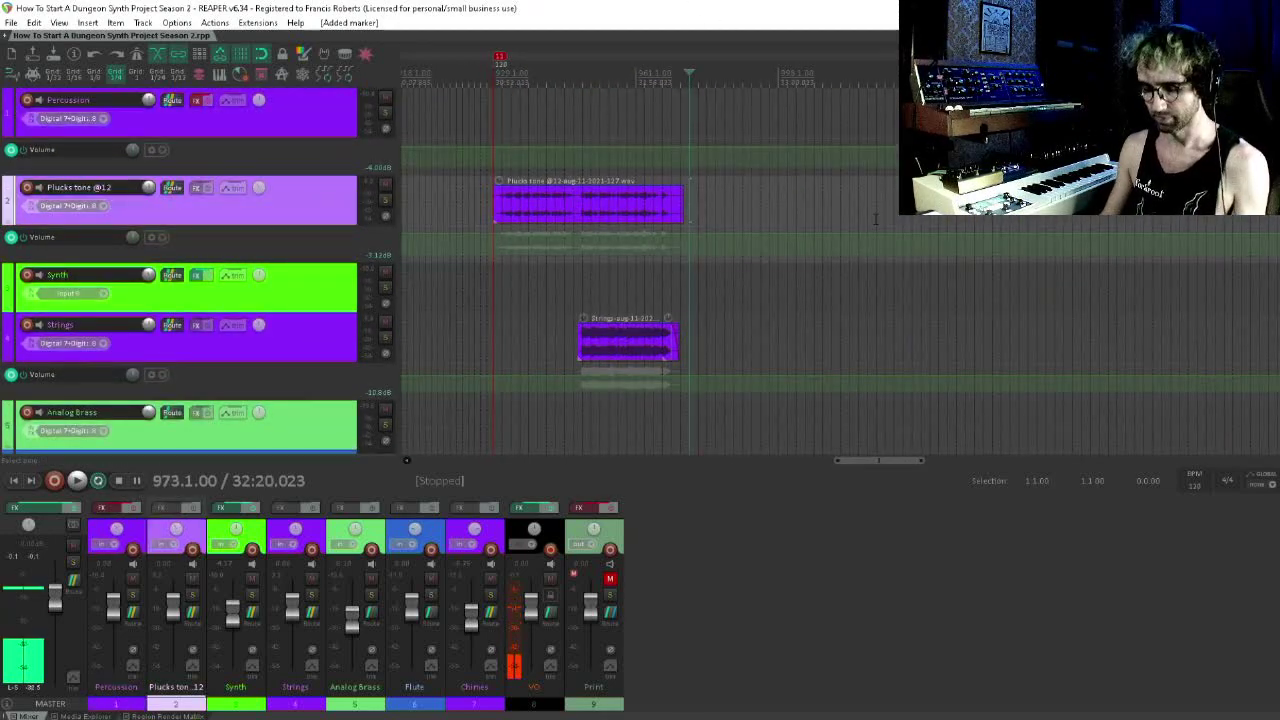
scroll(665, 76, "right", 5)
left_click(765, 291)
left_click_drag(1130, 290, 740, 290)
left_click_drag(1000, 290, 549, 234)
left_click(551, 236)
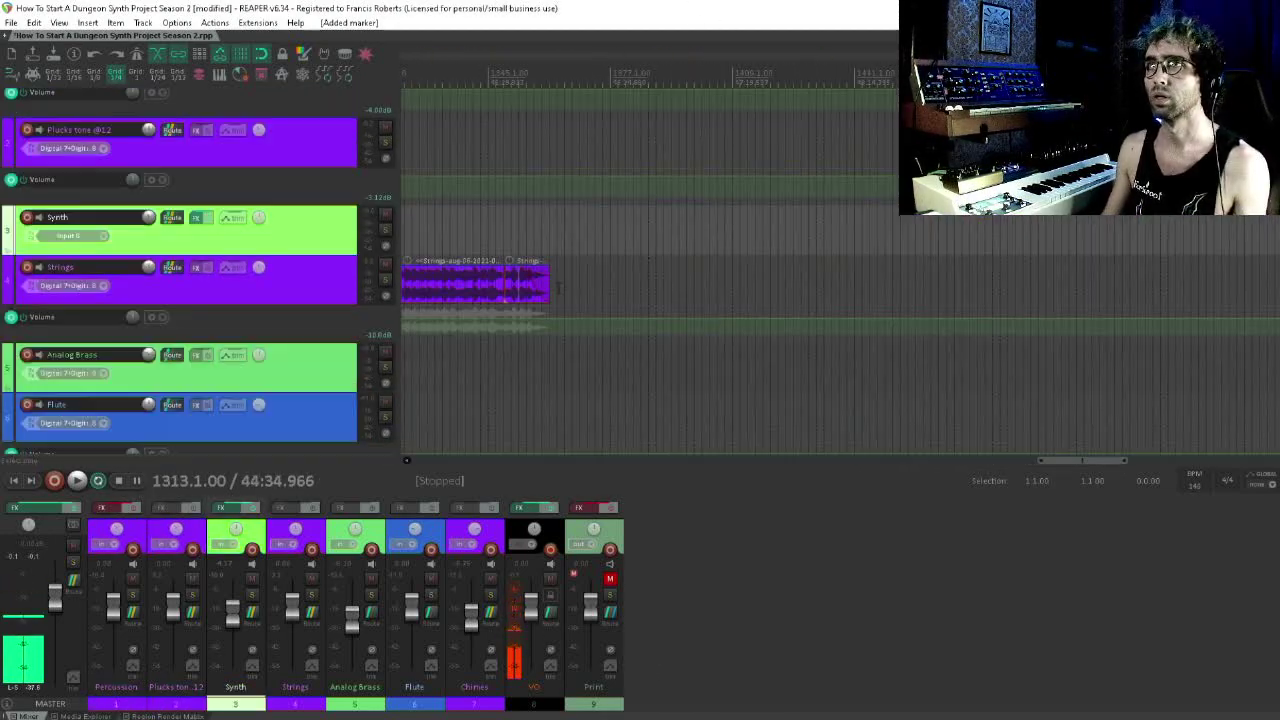
- Add markers at bars 1565 and 1635 around the next section, and at bar 1697 where the last Flute items start
left_click(812, 342)
left_click_drag(1086, 210, 786, 210)
left_click(892, 116)
key("m")
left_click_drag(957, 357, 554, 371)
left_click(552, 371)
key("m")
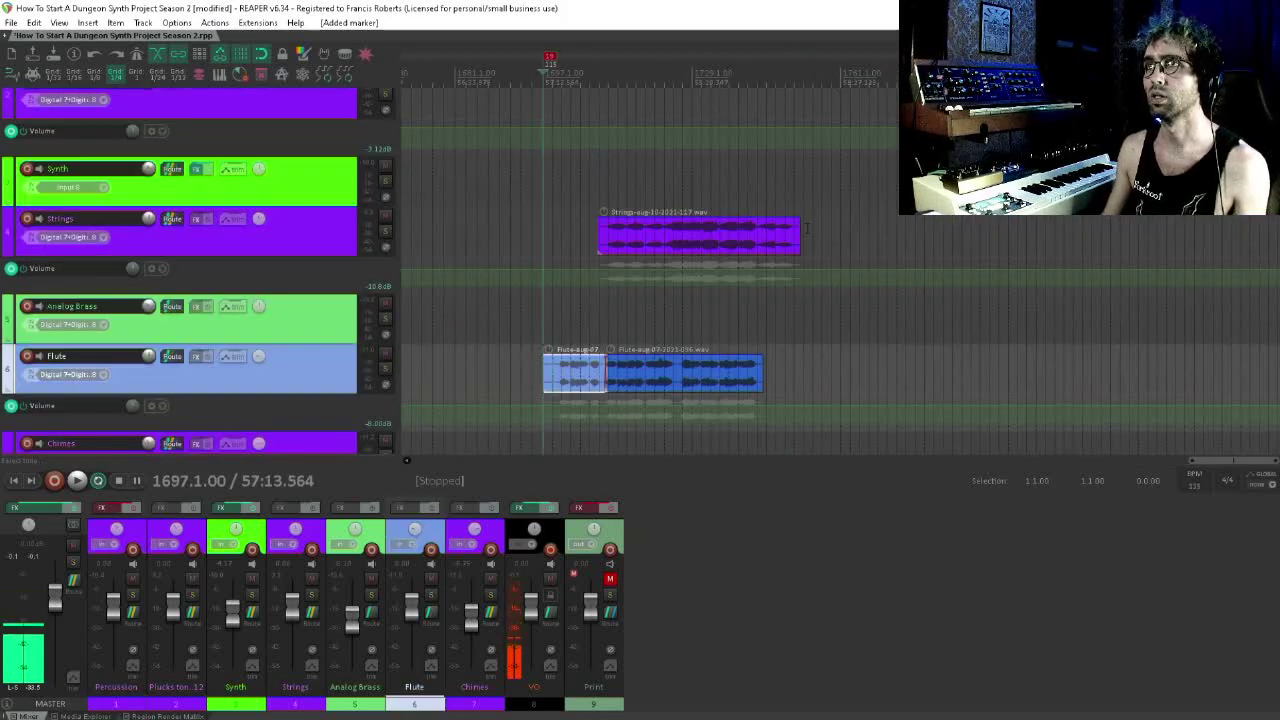
- Add a marker at bar 1753, at the end of the last Strings item, and save the project
left_click(802, 238)
key("m")
scroll(618, 232, "down", 6)
scroll(618, 232, "down", 4)
key("ctrl+s")
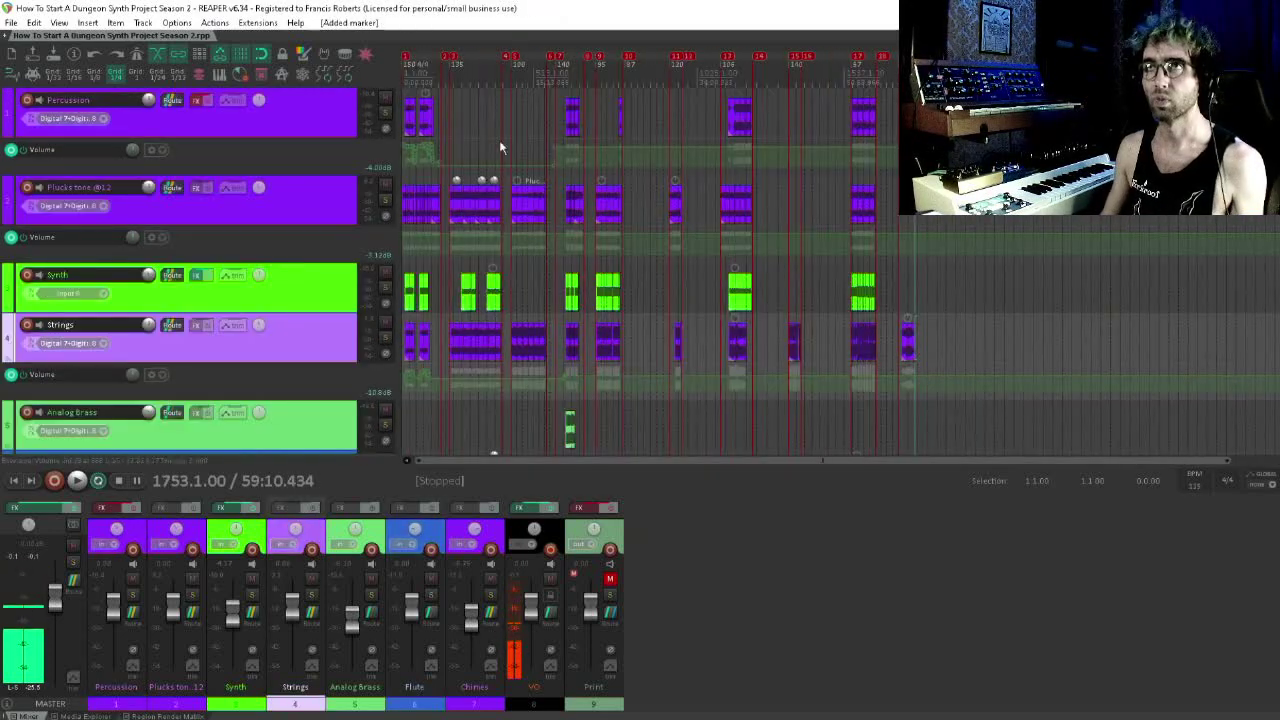
- Check the marked sections by selecting each one's time range in turn, clear the time selection and return to the project start
double_click(430, 80)
double_click(474, 79)
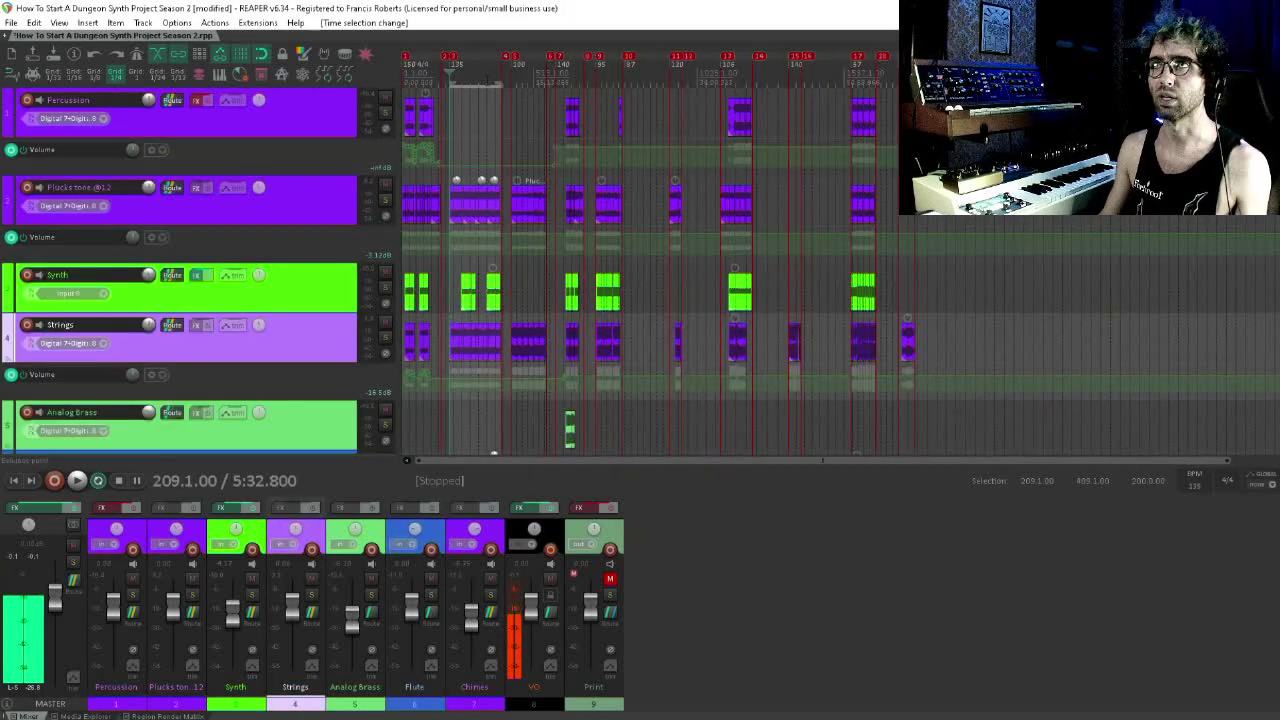
double_click(516, 78)
double_click(572, 78)
double_click(612, 78)
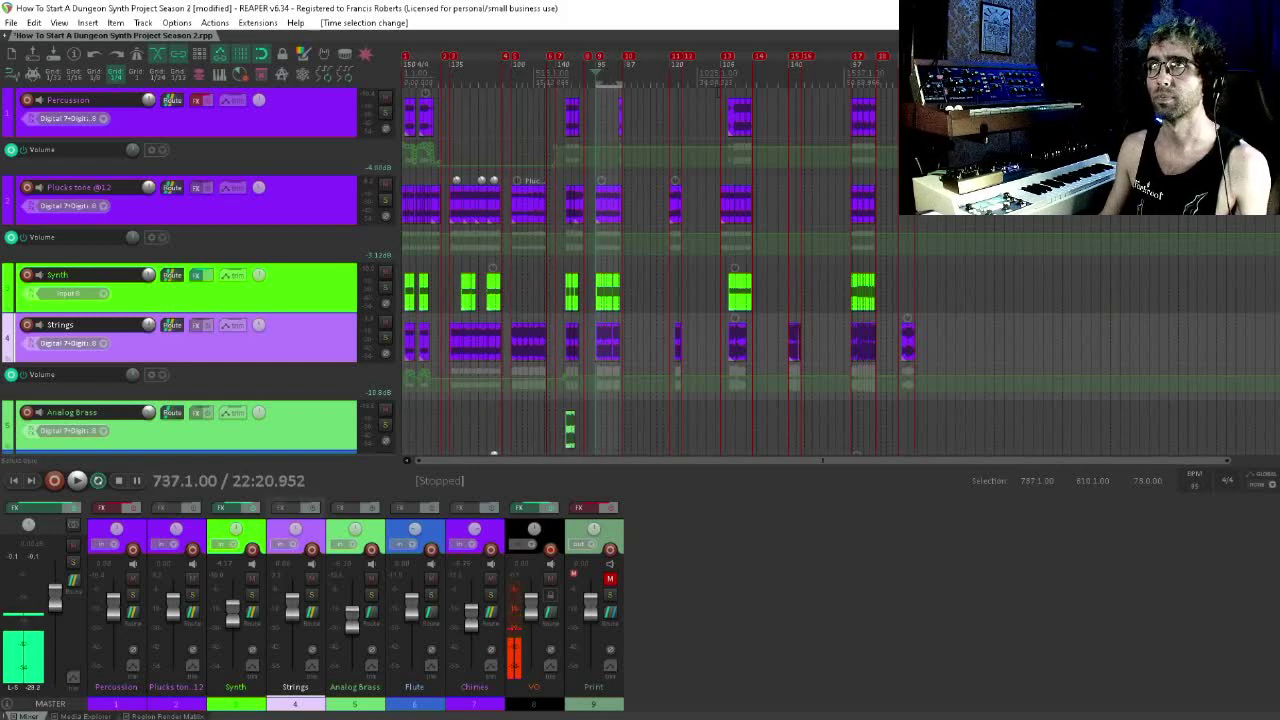
double_click(676, 82)
double_click(744, 80)
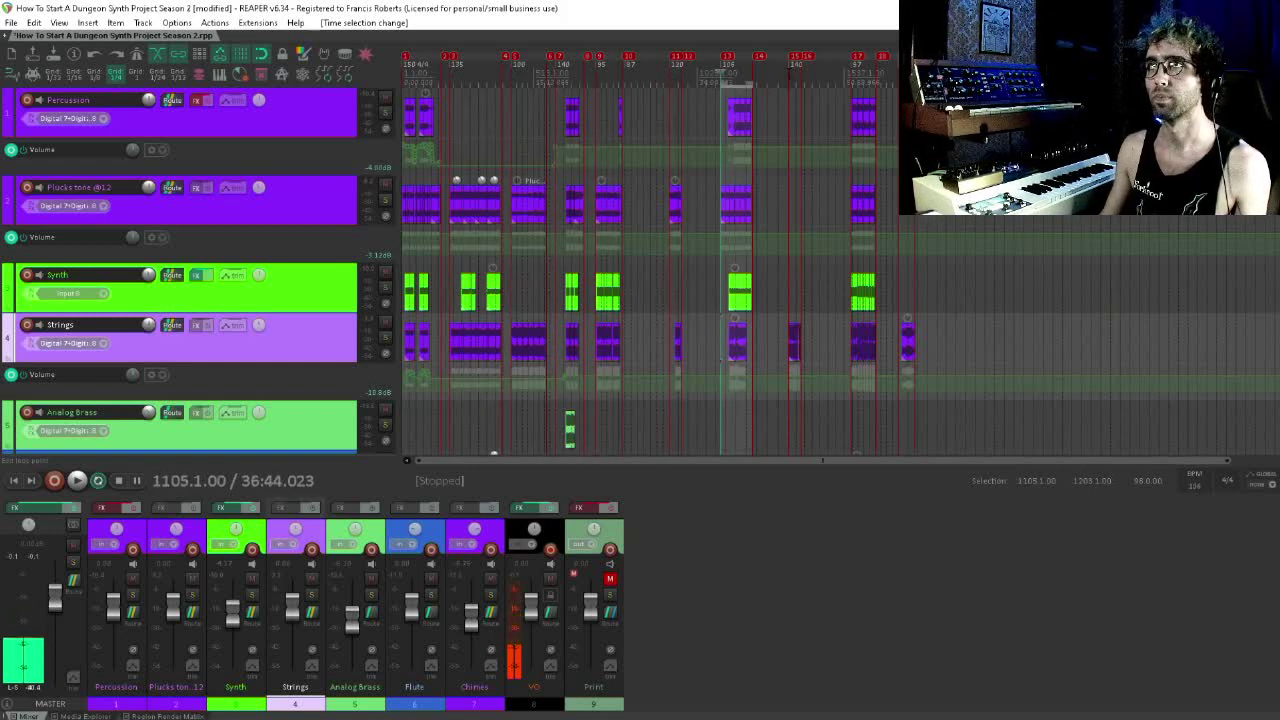
double_click(796, 80)
double_click(864, 80)
double_click(905, 80)
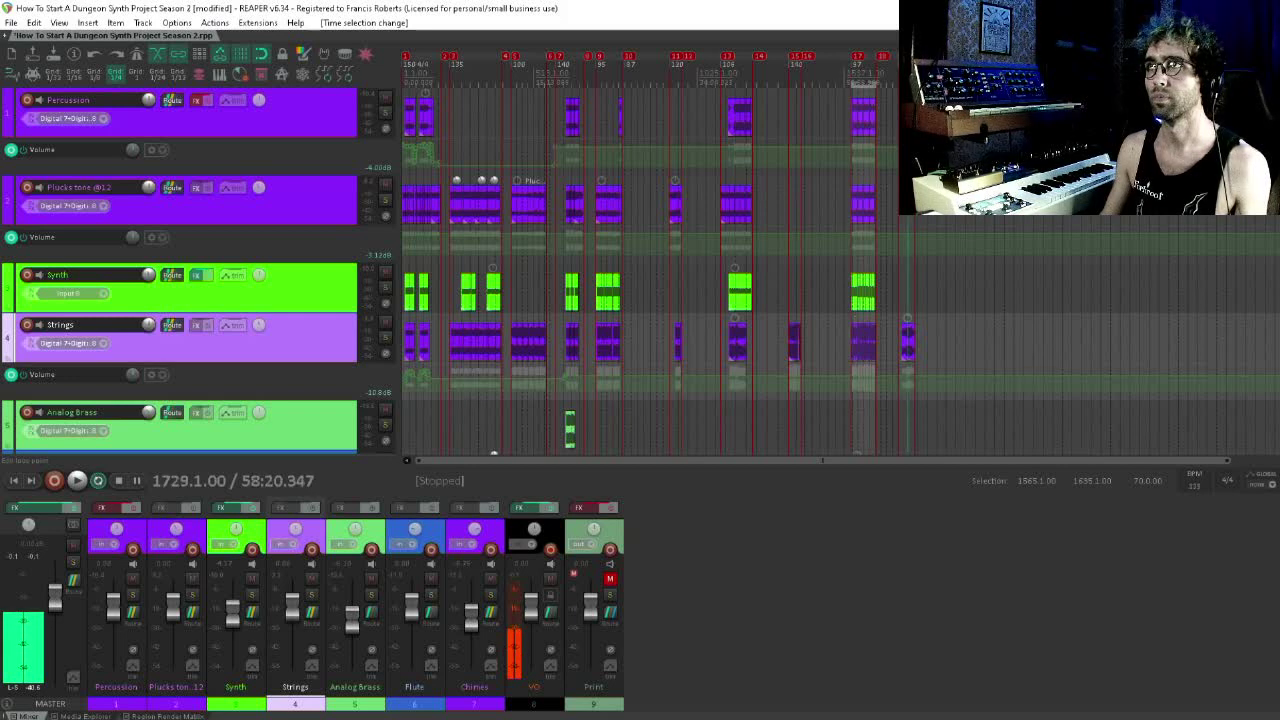
key("Escape")
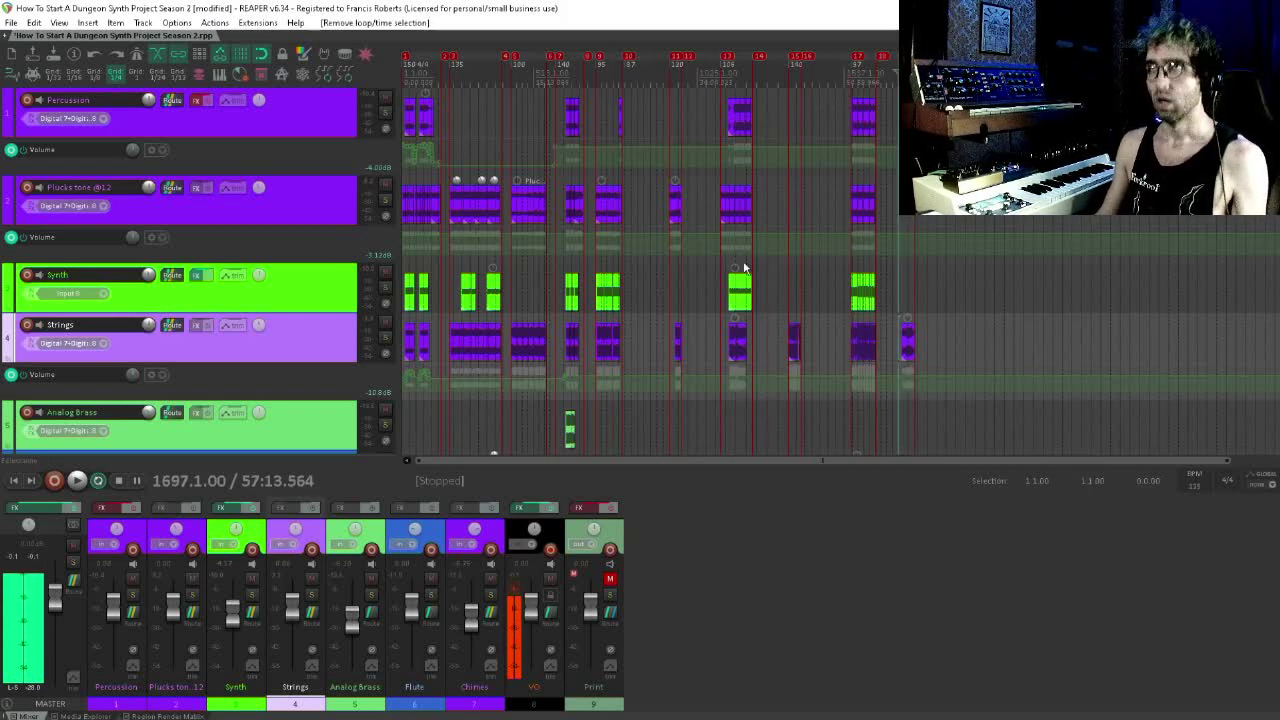
key("w")
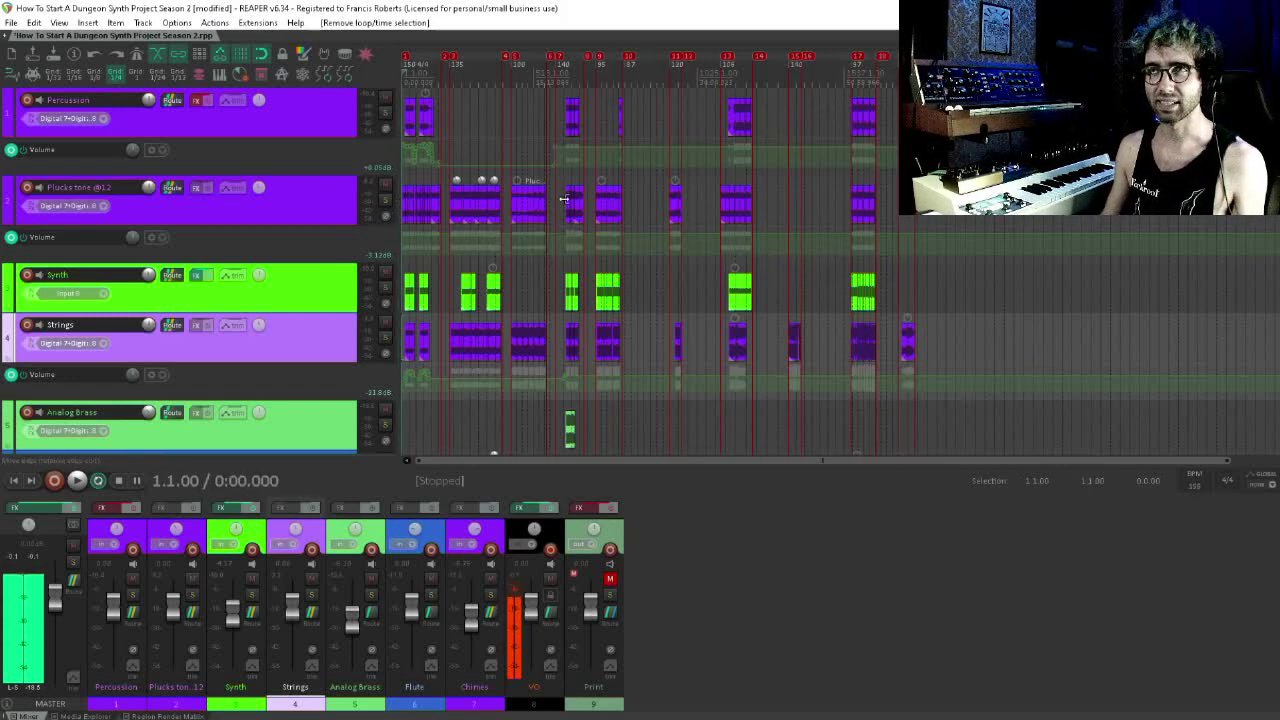